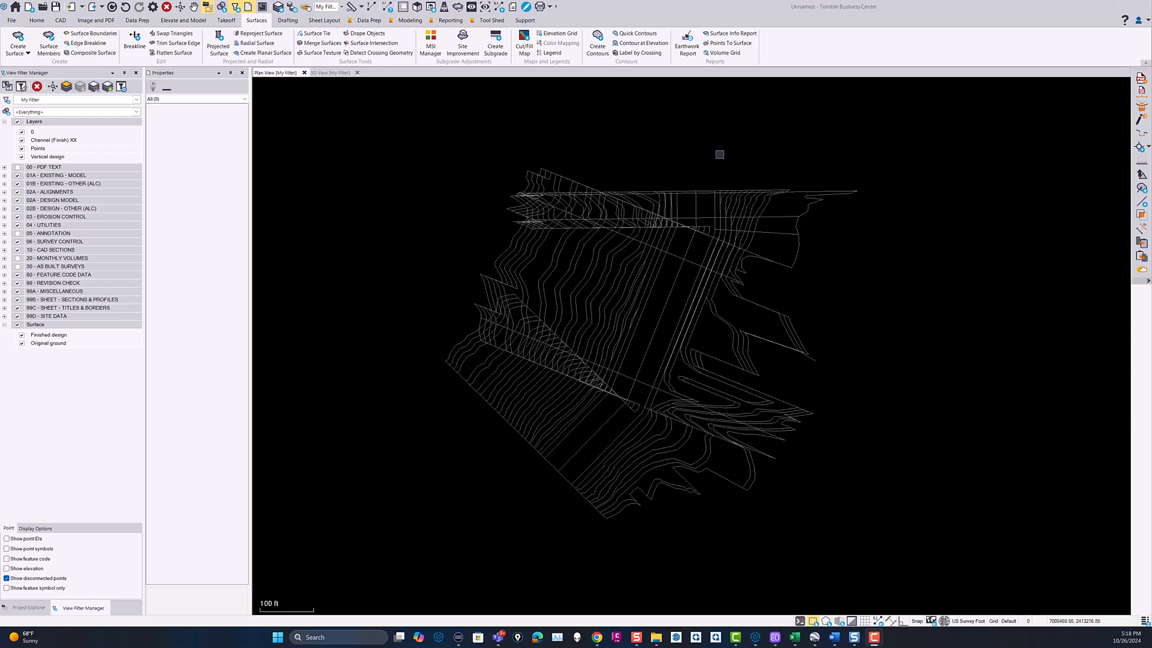
Examine the design contours in plan view, especially where the slope edge lines cross in narrow wedges and overlap neighbouring contours.
scroll(635, 412, "up", 4)
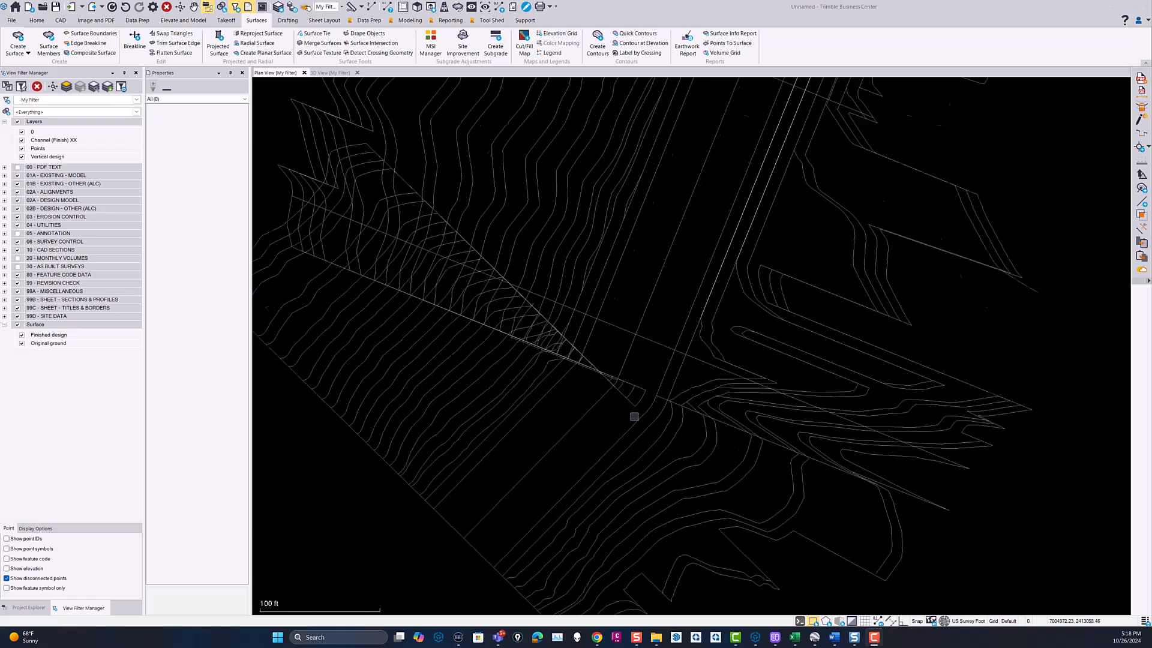
scroll(707, 153, "down", 6)
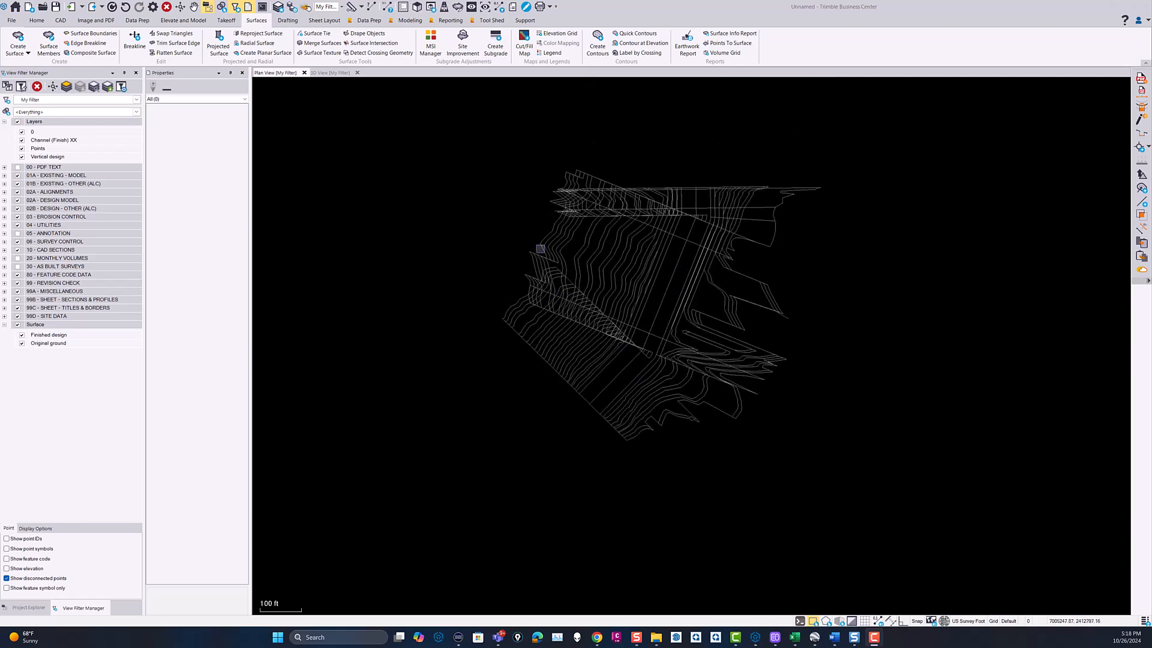
scroll(634, 346, "up", 3)
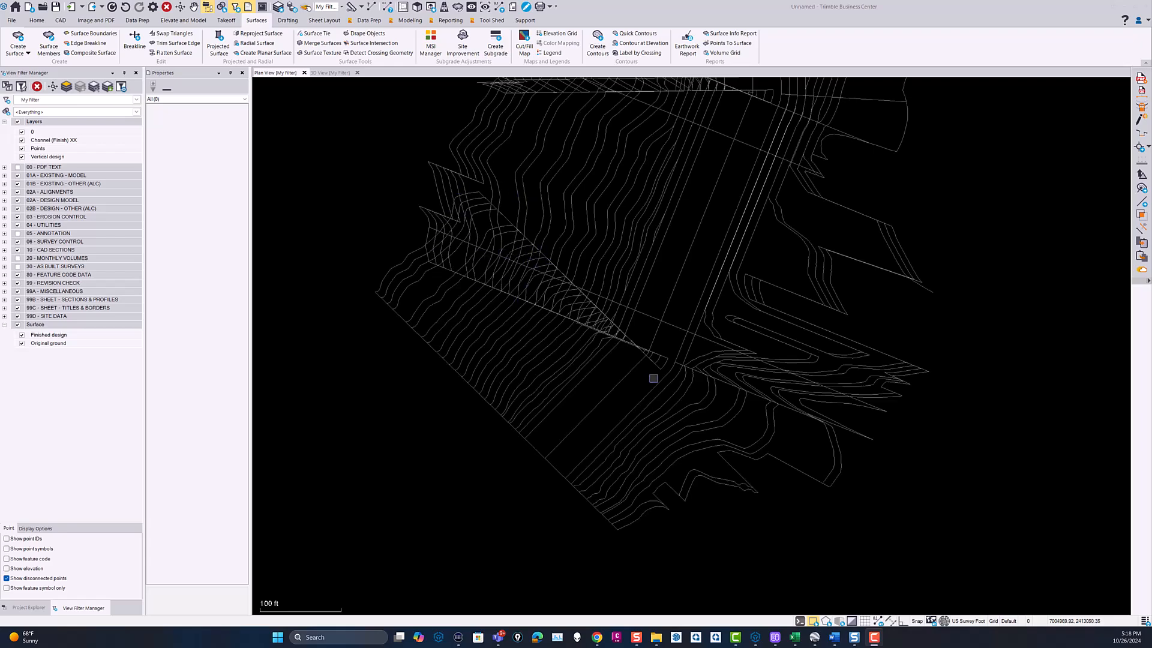
scroll(646, 356, "up", 10)
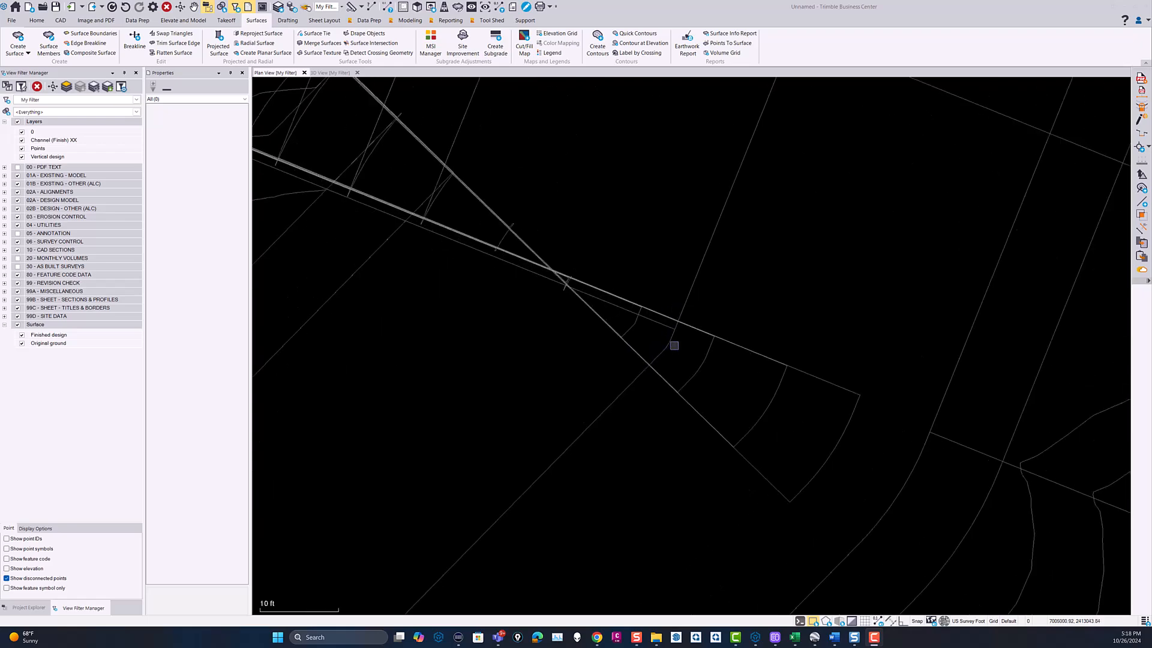
scroll(676, 327, "down", 7)
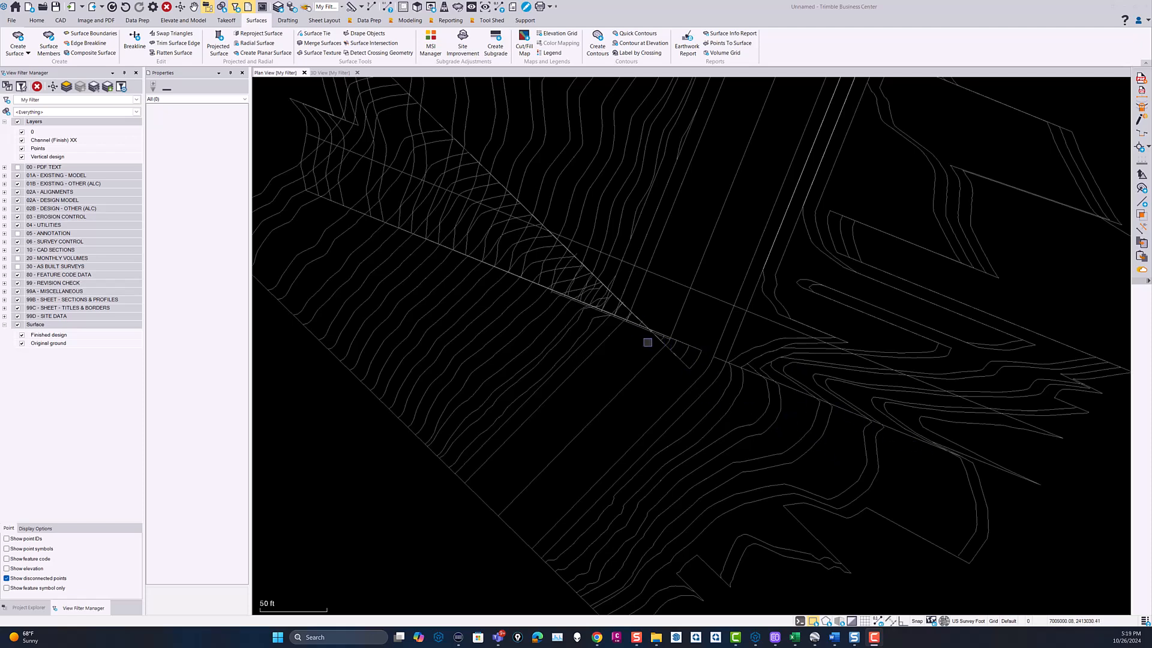
scroll(663, 346, "up", 3)
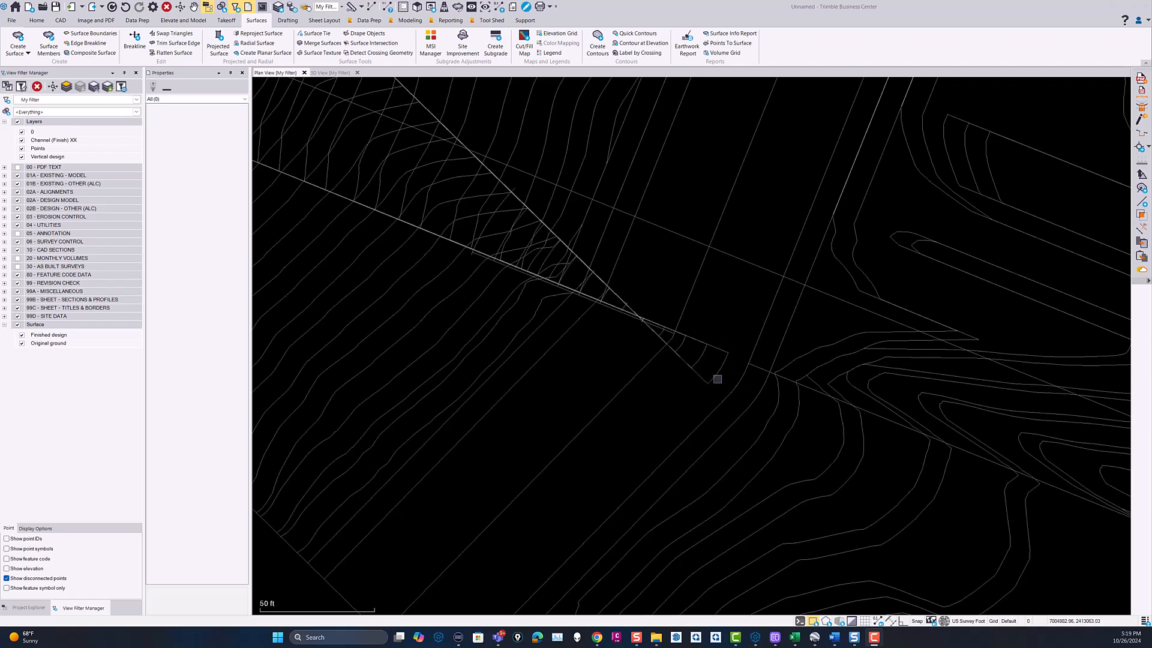
scroll(716, 352, "down", 4)
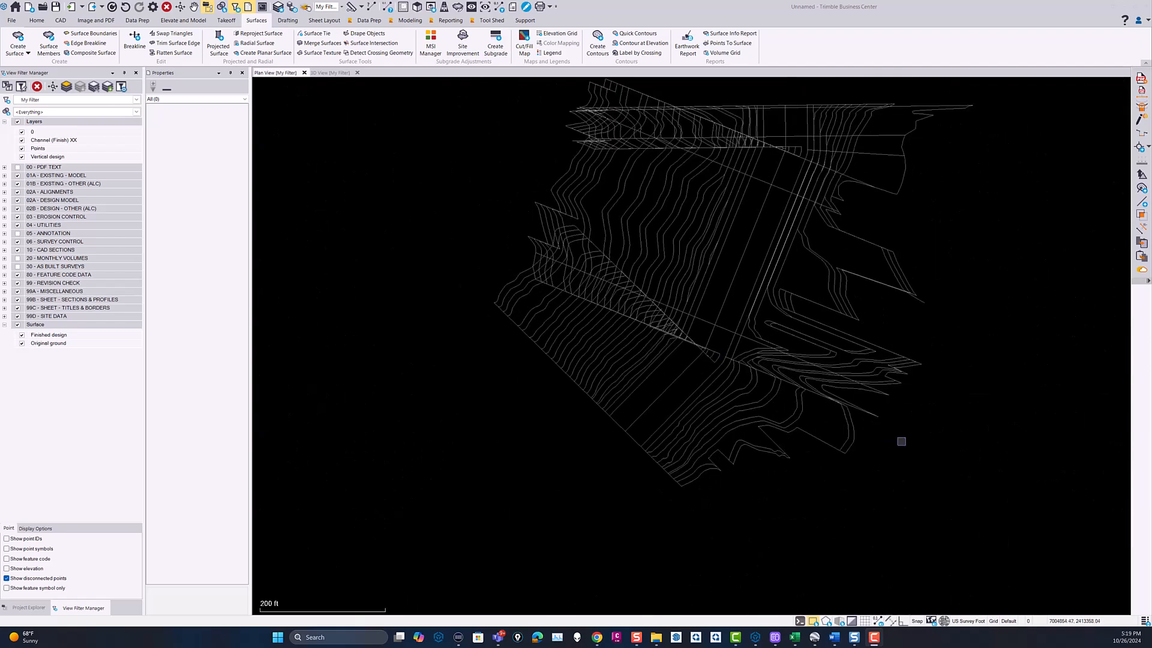
scroll(723, 375, "up", 4)
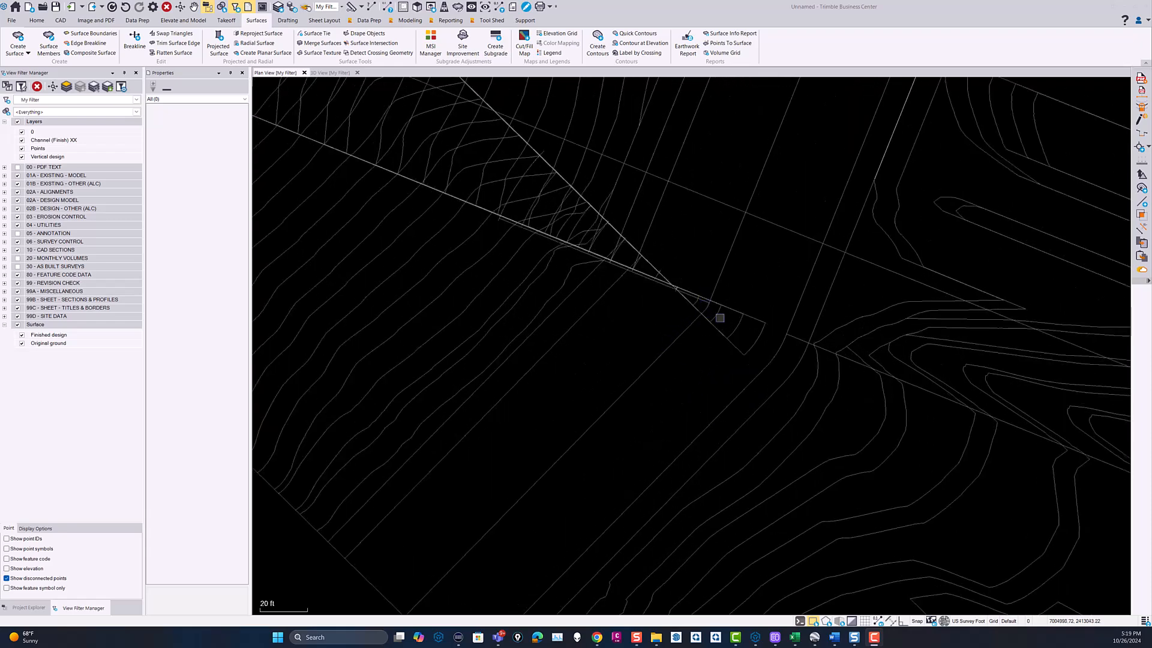
scroll(936, 445, "down", 3)
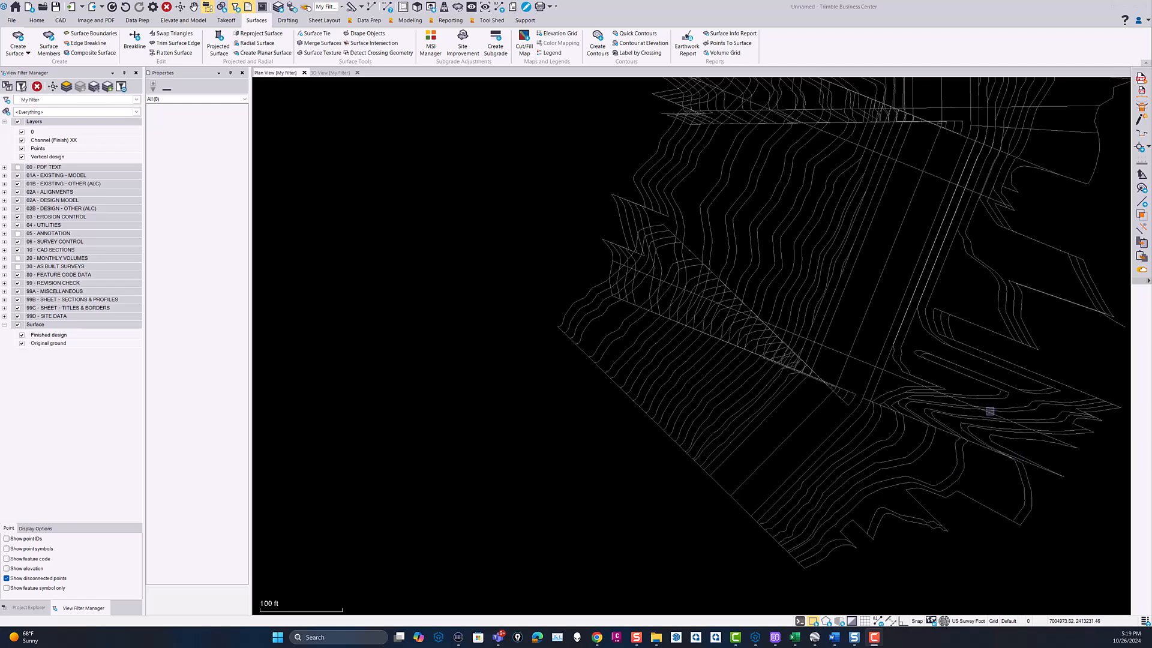
scroll(1021, 478, "down", 2)
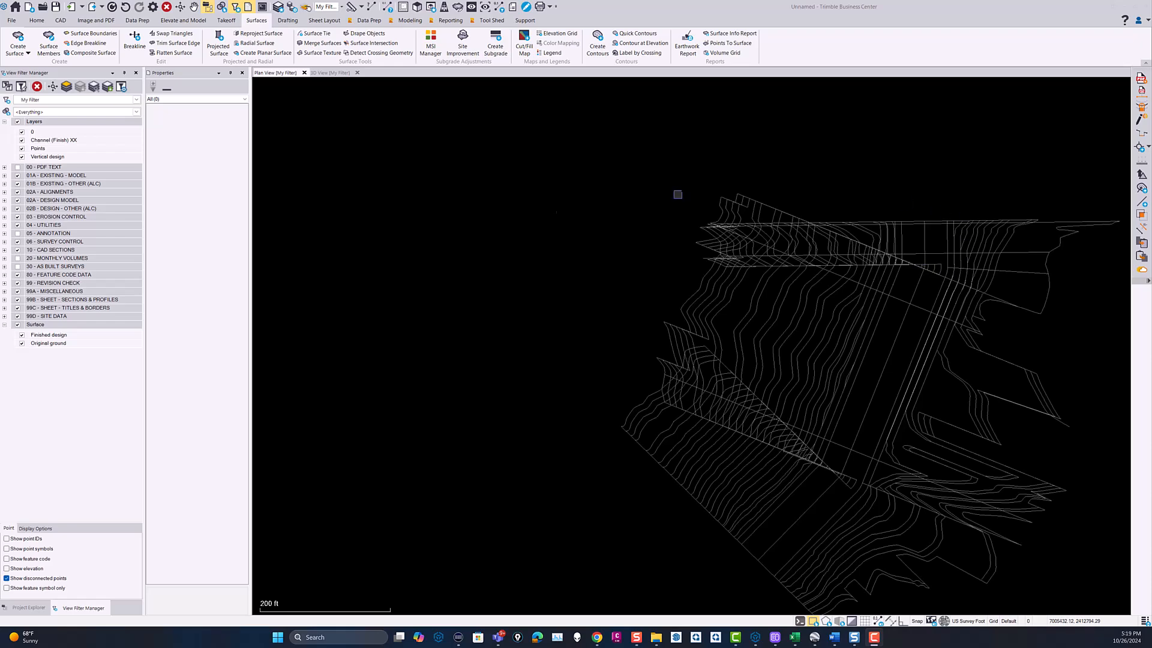
middle_click_drag(949, 344, 767, 313)
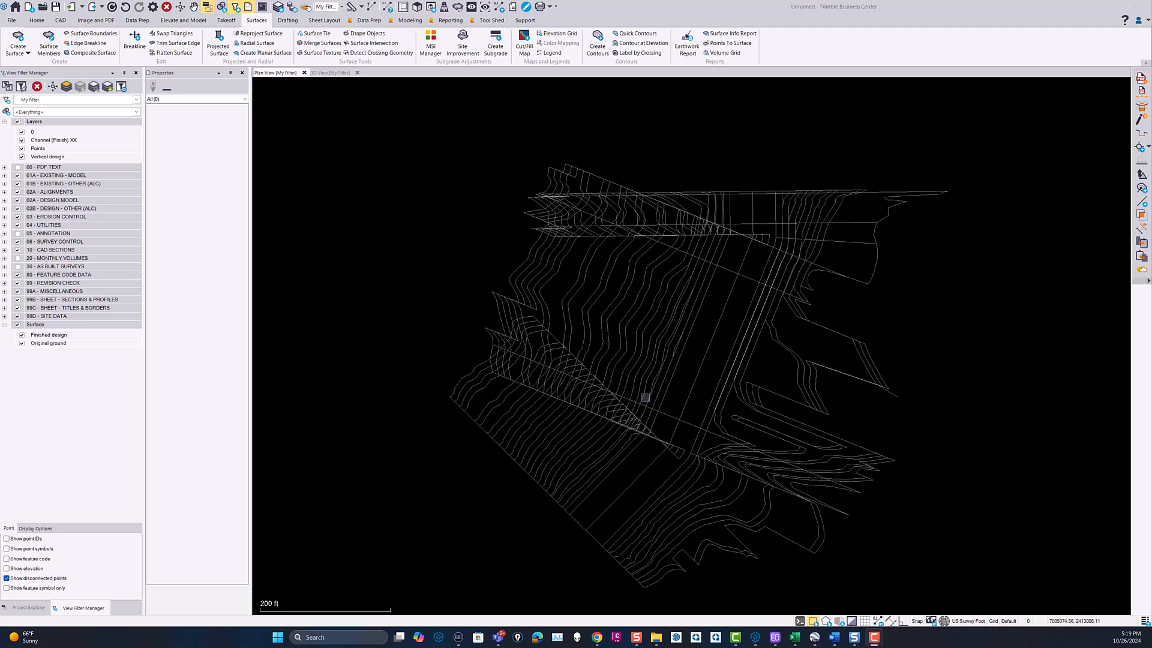
middle_click_drag(660, 383, 660, 385)
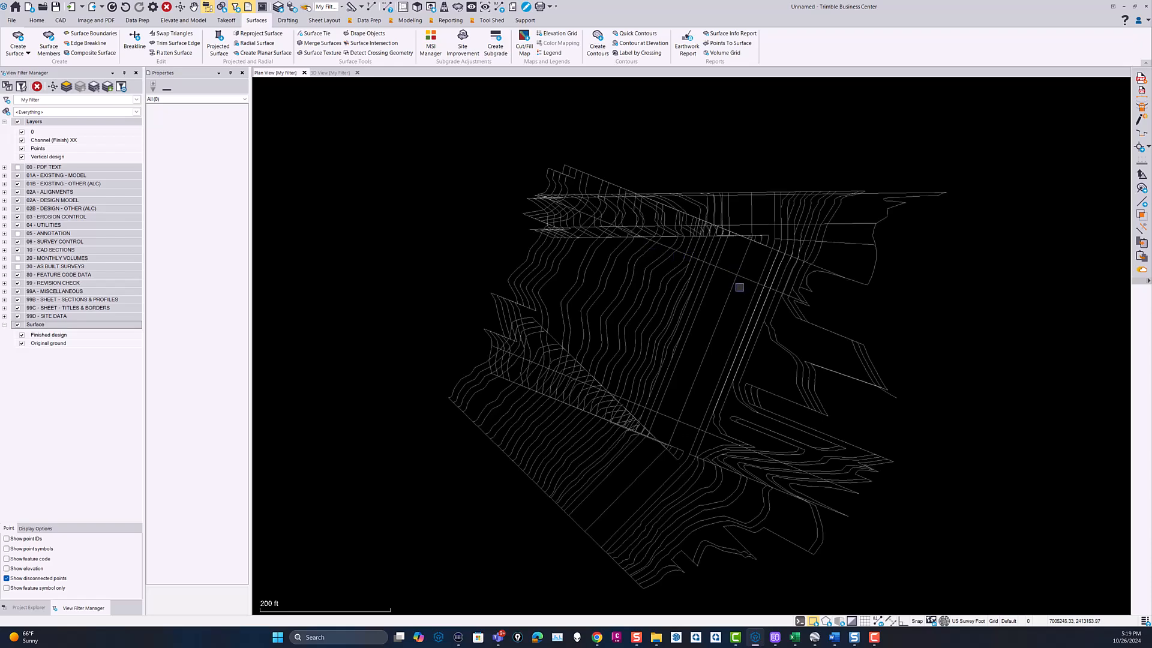
Open the 3D view and inspect the stepped contour lines and vertical jogs around the corner of the slope.
left_click(323, 73)
middle_click_drag(692, 242, 669, 363)
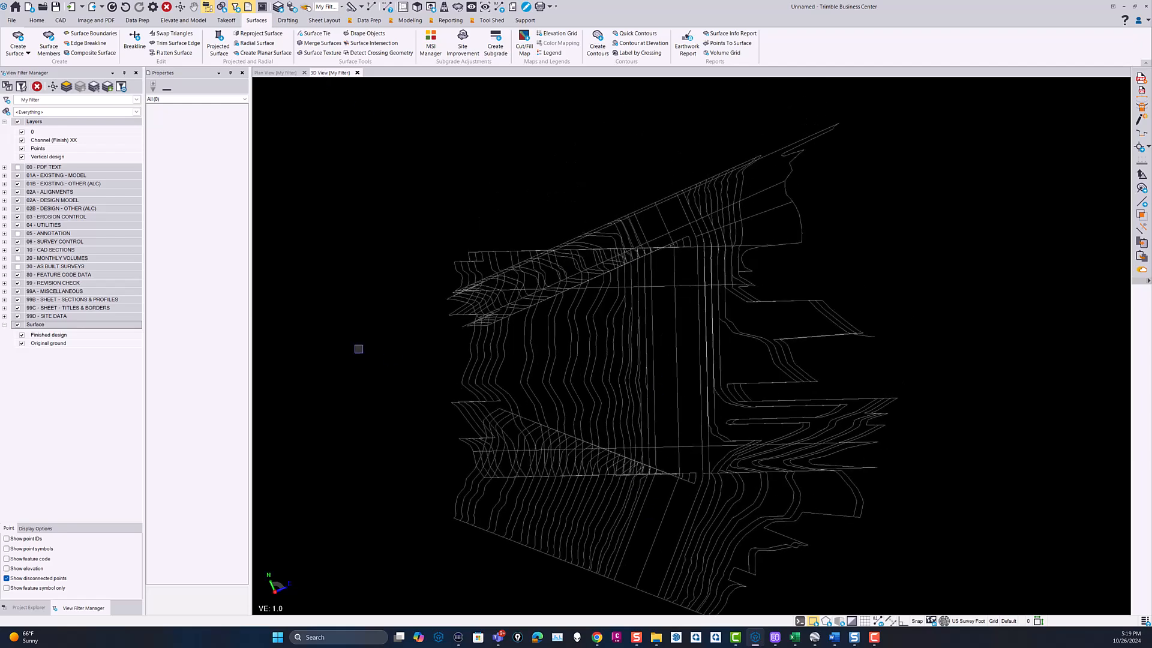
mouse_move(713, 349)
middle_mouse_down("shift")
mouse_move(796, 282)
mouse_move(717, 313)
middle_mouse_up("shift")
scroll(665, 329, "up", 6)
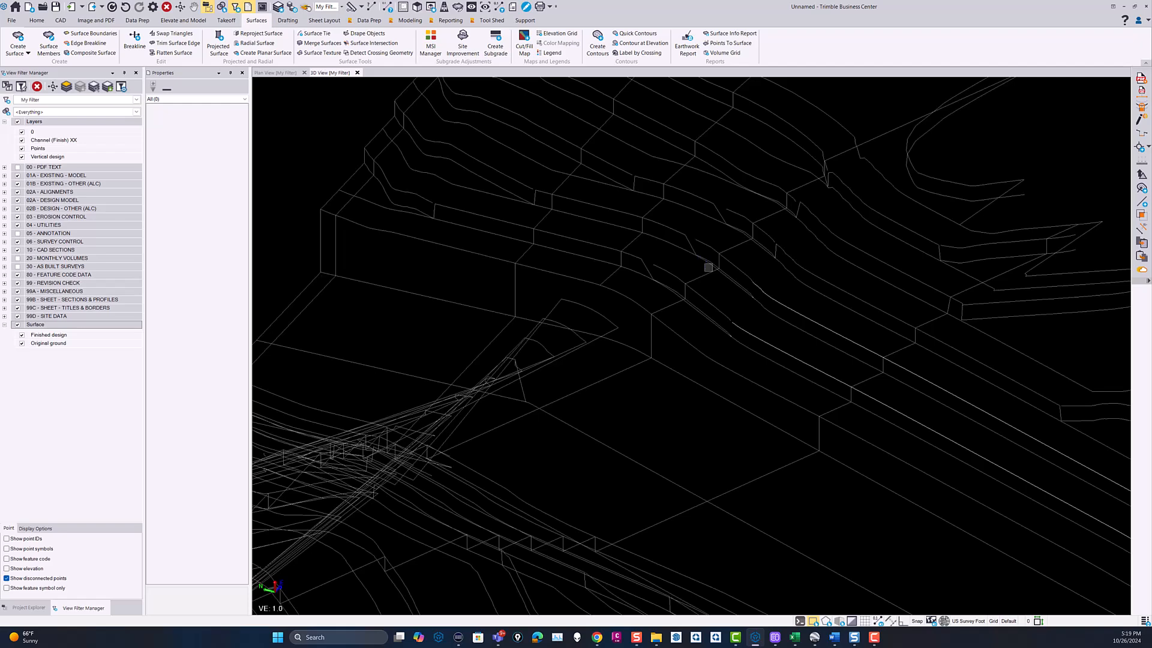
scroll(712, 268, "up", 3)
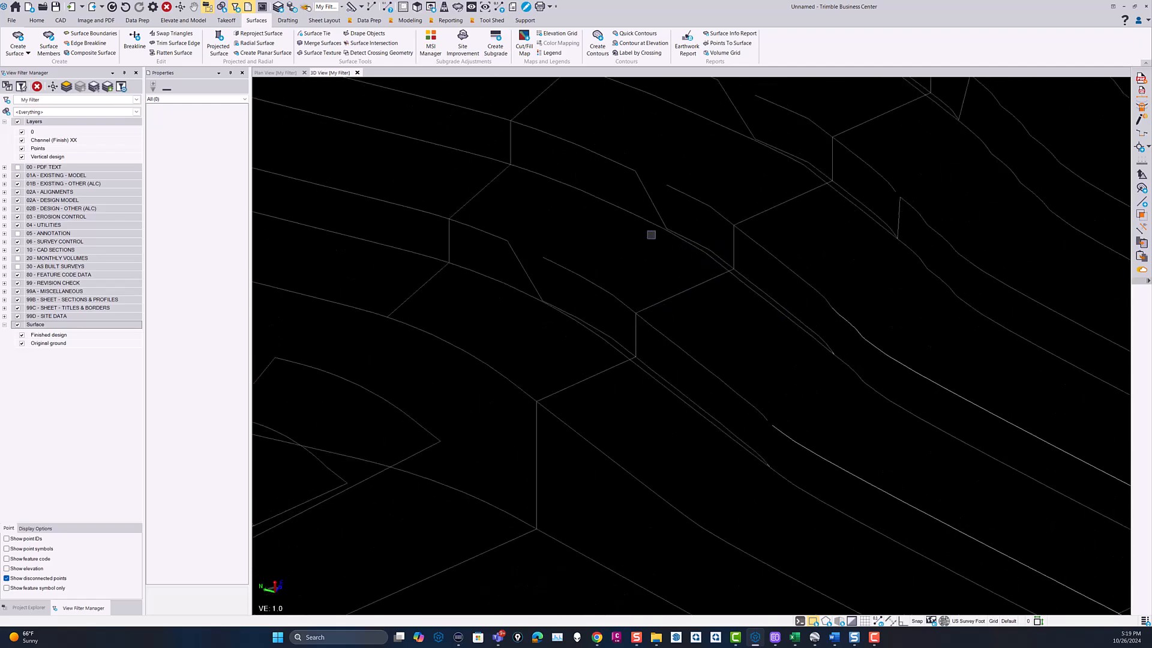
scroll(706, 268, "down", 3)
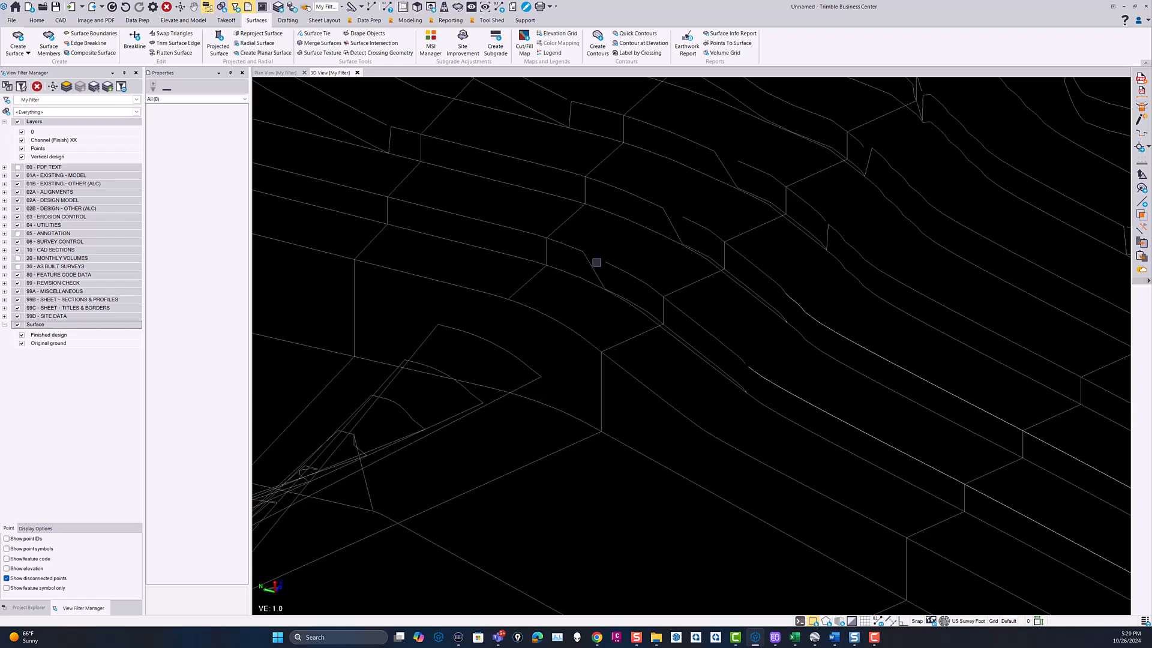
scroll(596, 262, "down", 3)
middle_click_drag(596, 260, 793, 331)
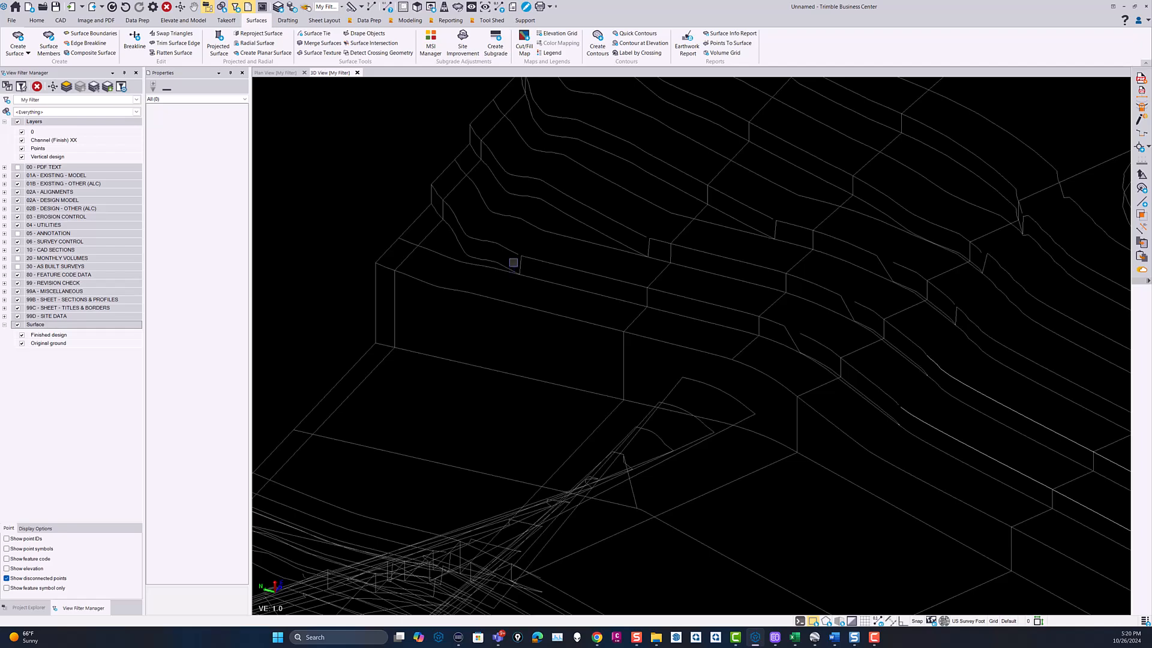
scroll(552, 302, "down", 4)
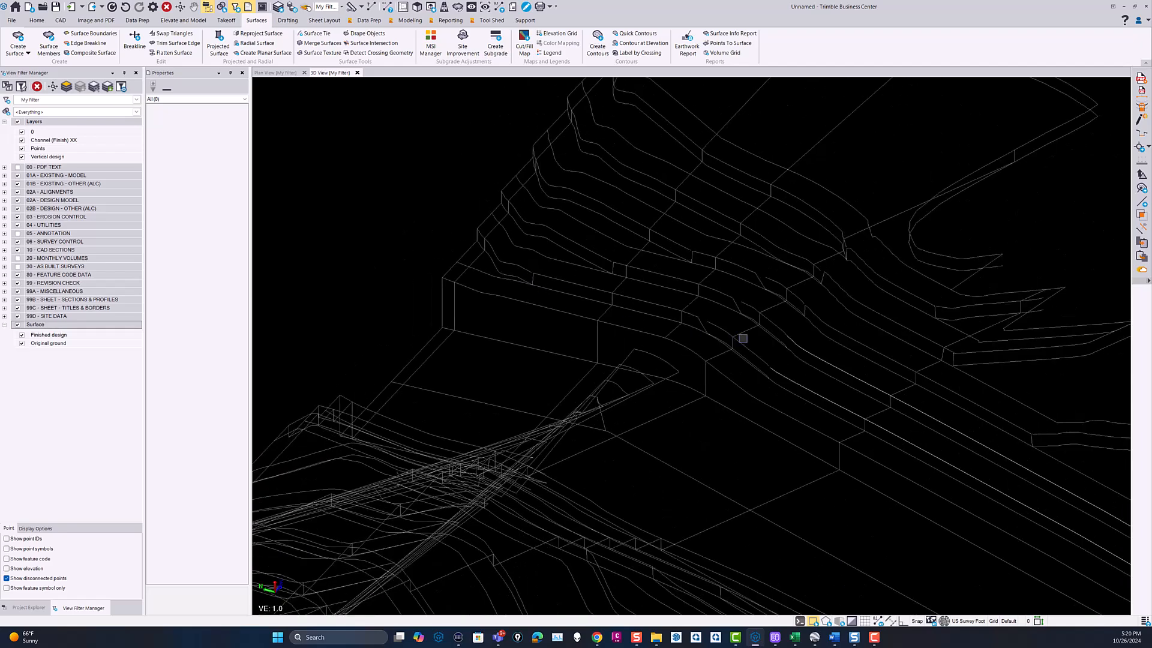
scroll(535, 280, "up", 2)
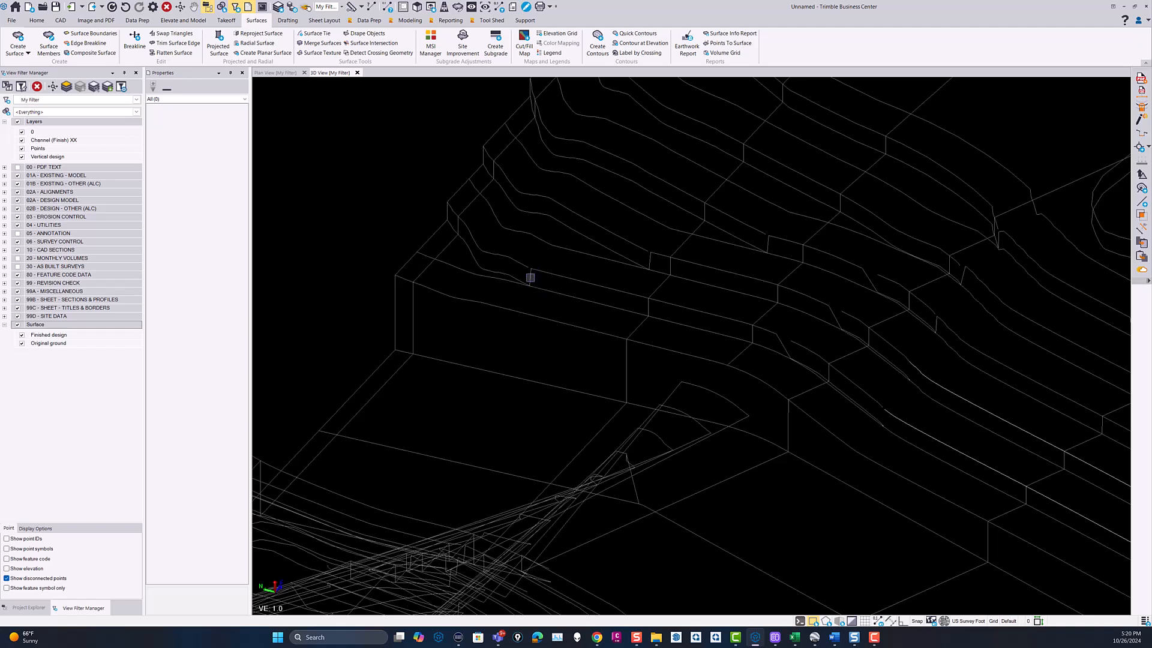
scroll(644, 259, "down", 1)
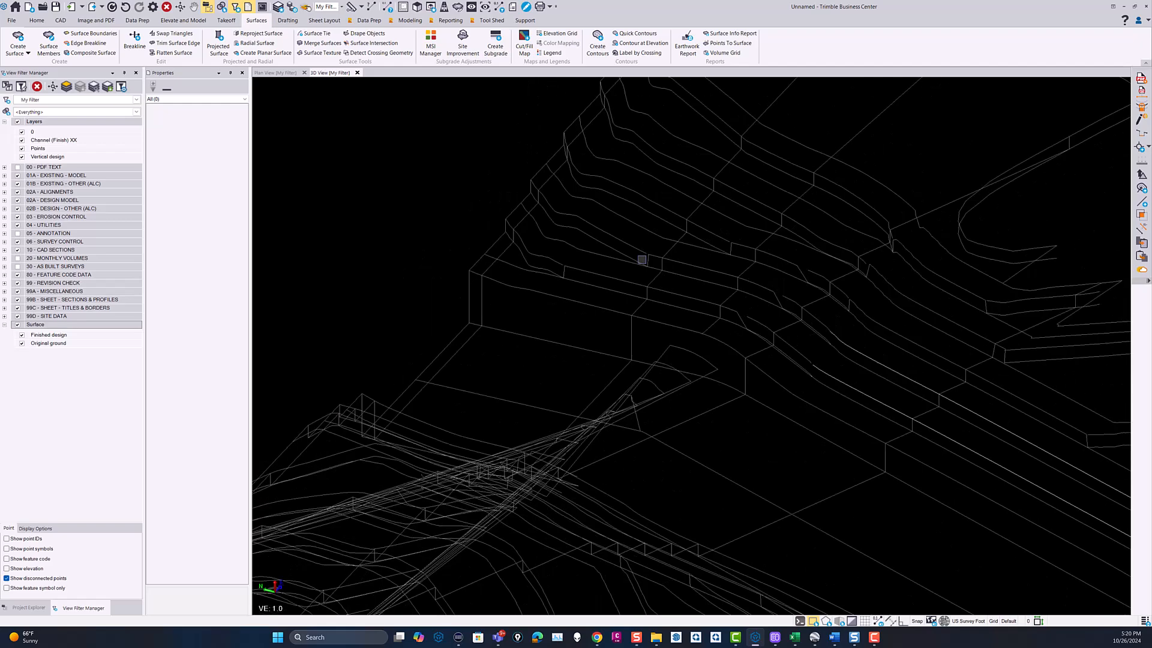
scroll(713, 283, "down", 1)
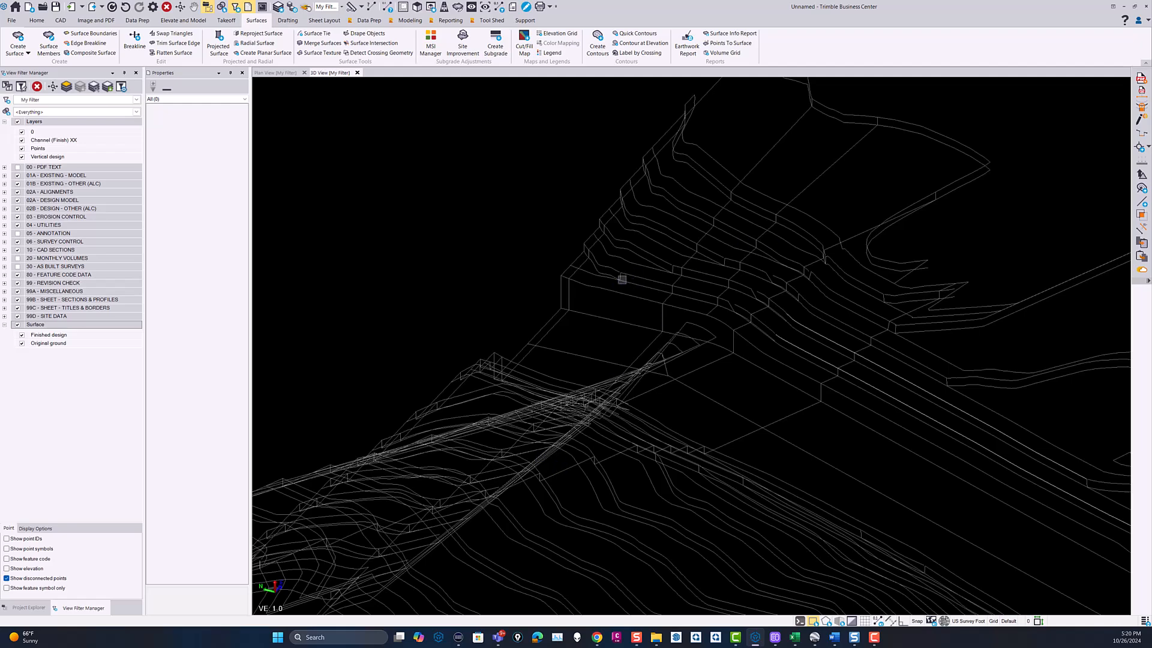
scroll(620, 276, "up", 2)
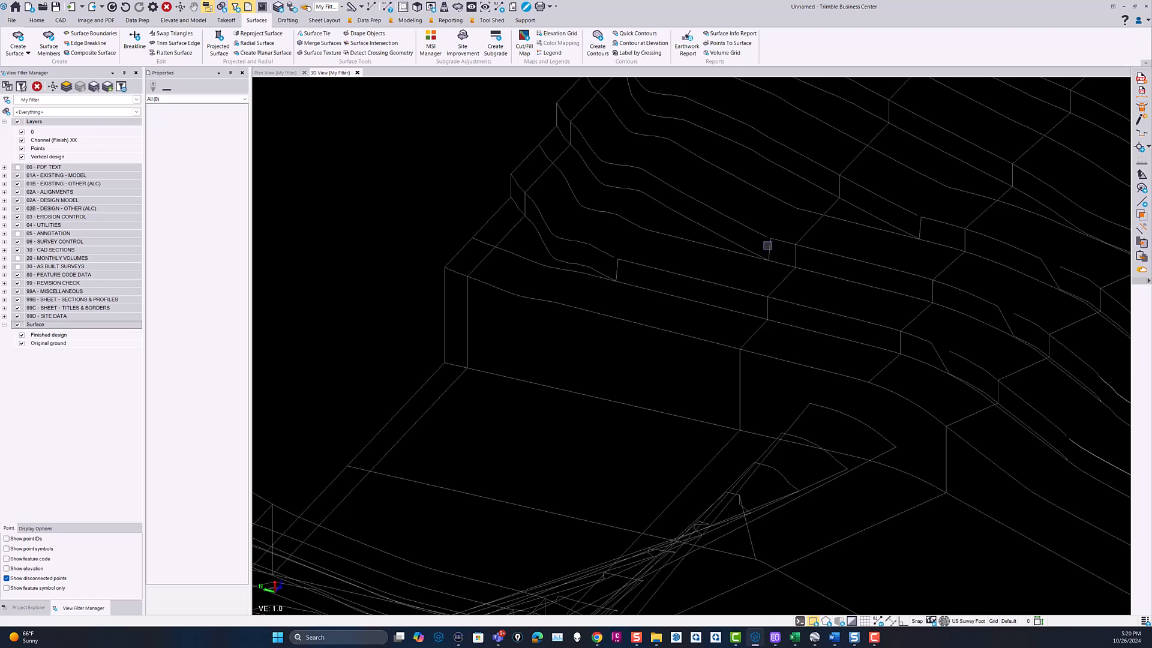
scroll(765, 248, "down", 5)
middle_click_drag(795, 268, 587, 257)
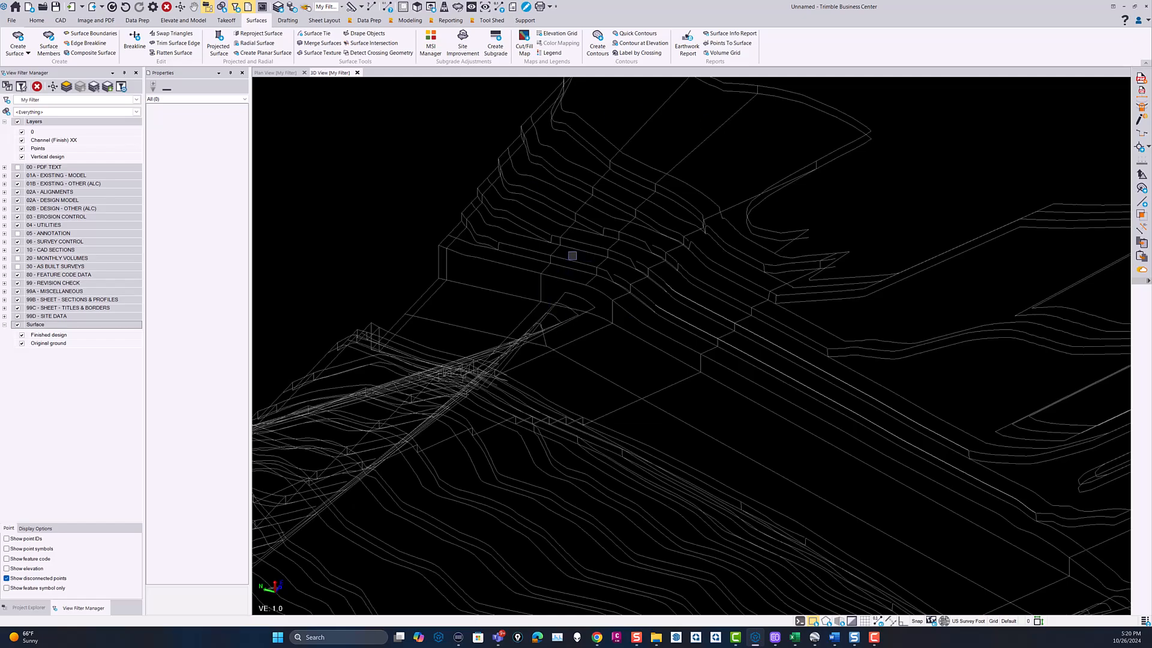
Orbit the 3D model to a low angle and inspect the two wedges of crossing slope lines across the whole site.
scroll(568, 255, "down", 2)
middle_click_drag(578, 355, 766, 370)
mouse_move(768, 381)
right_mouse_down()
mouse_move(740, 391)
mouse_move(598, 379)
right_mouse_up()
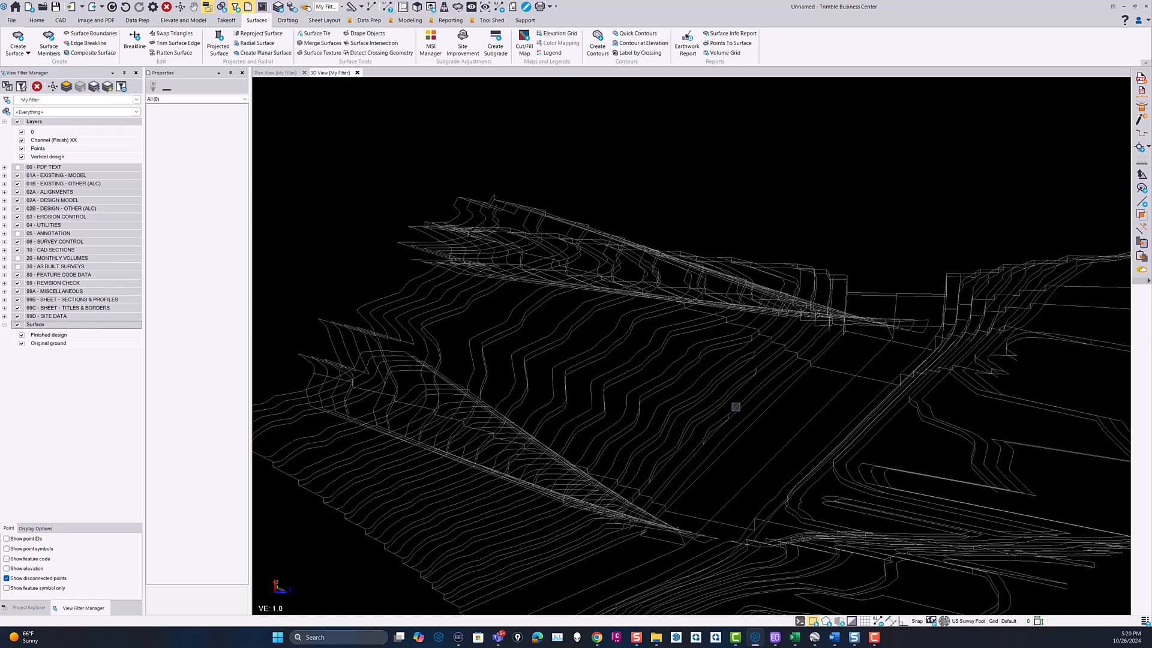
scroll(741, 416, "up", 4)
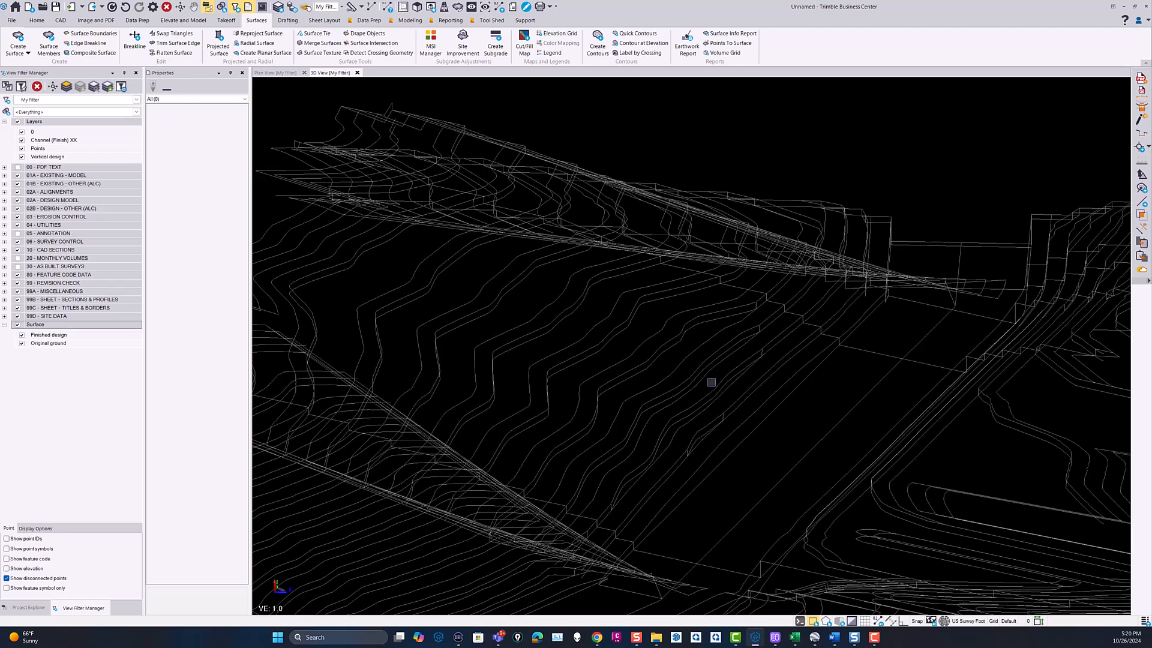
scroll(710, 382, "down", 3)
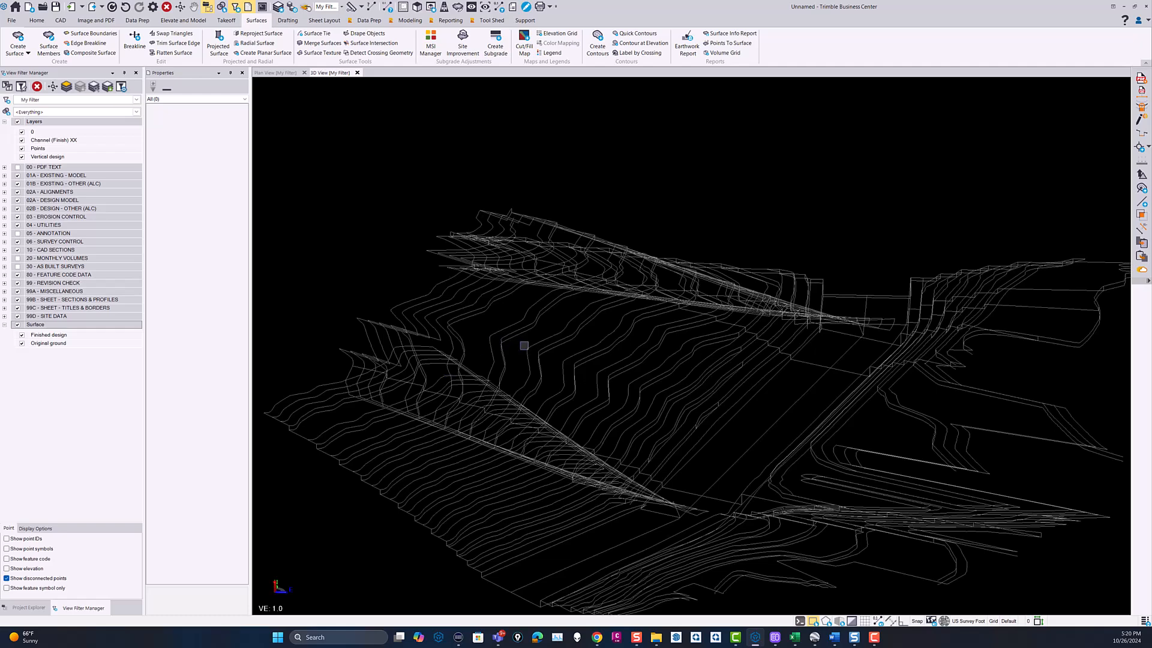
Return to the plan view and open Smart Edit with the edit mode set to Remove segment.
left_click(275, 74)
scroll(519, 414, "up", 5)
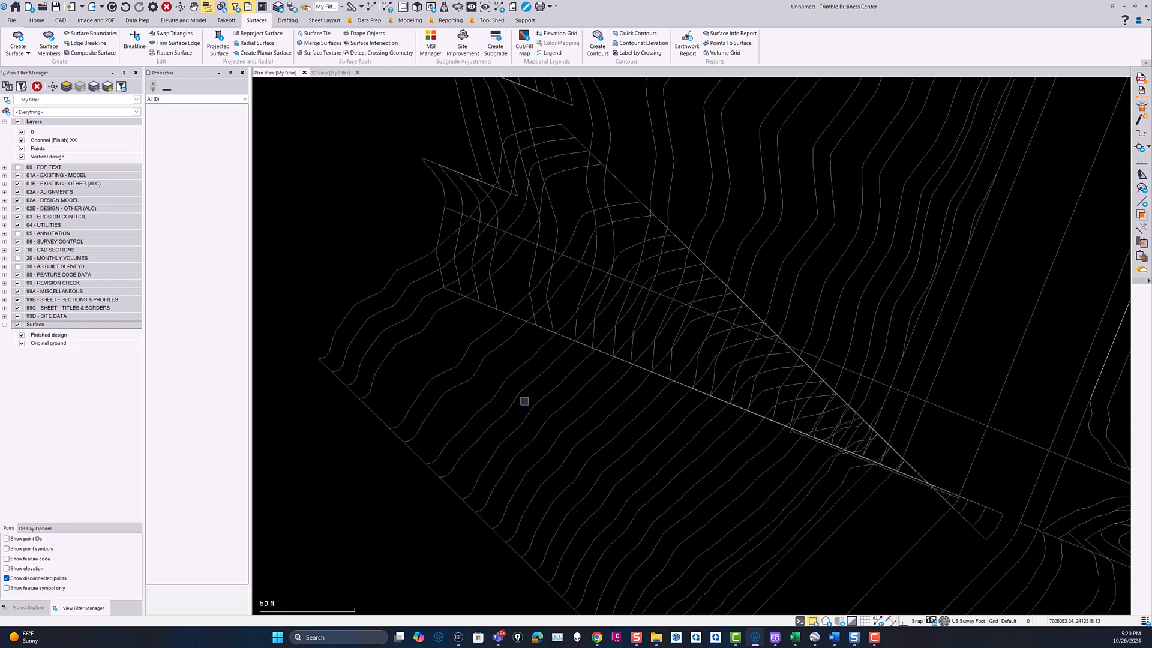
scroll(599, 345, "down", 3)
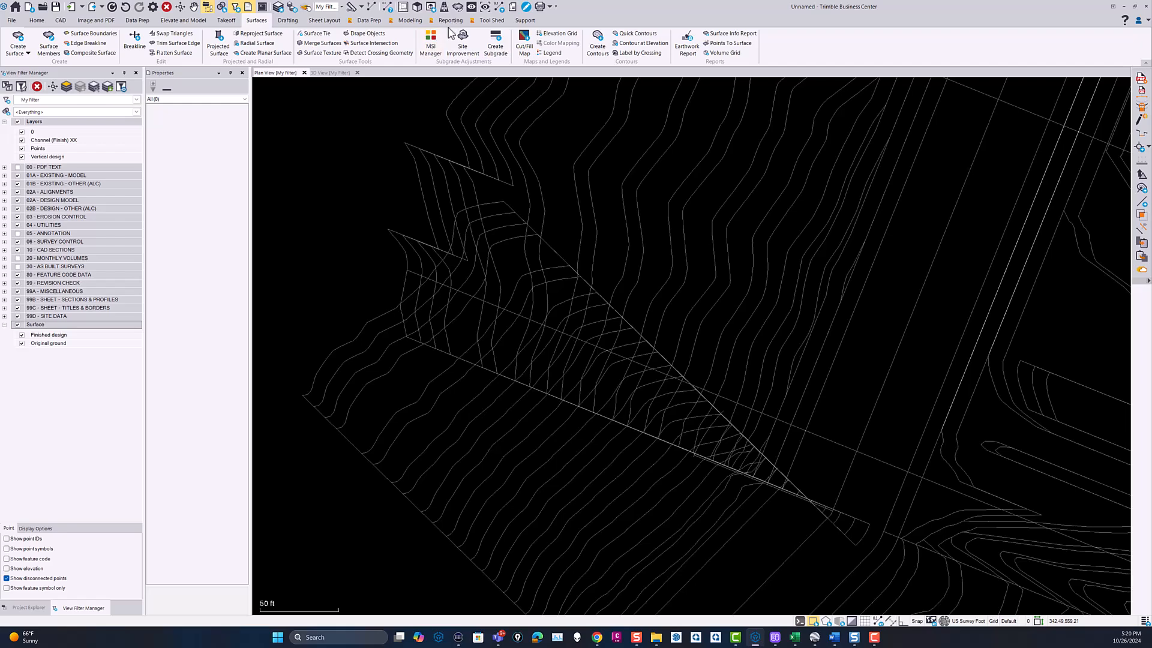
left_click(373, 21)
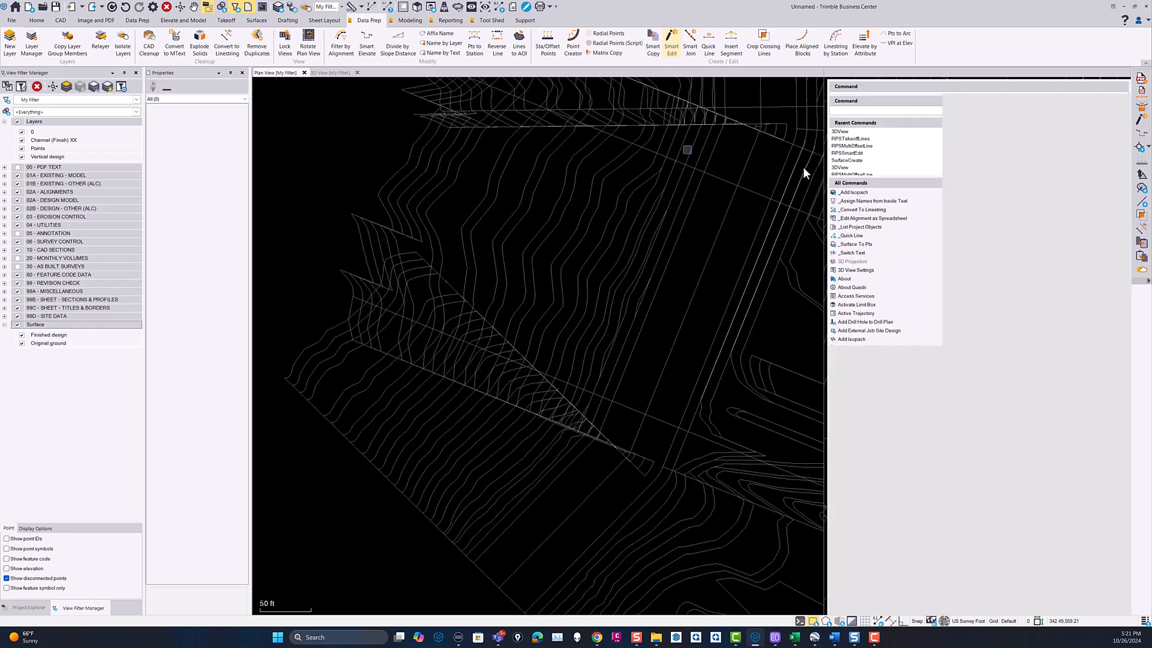
left_click(915, 87)
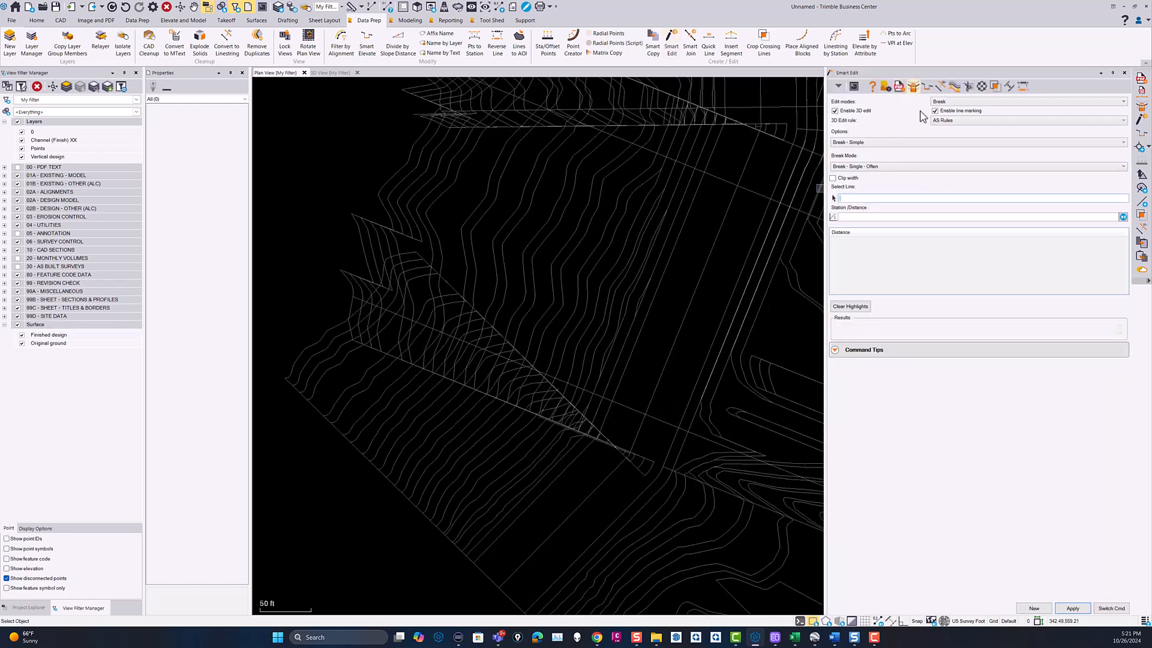
left_click(1111, 609)
left_click(1070, 588)
left_click(944, 103)
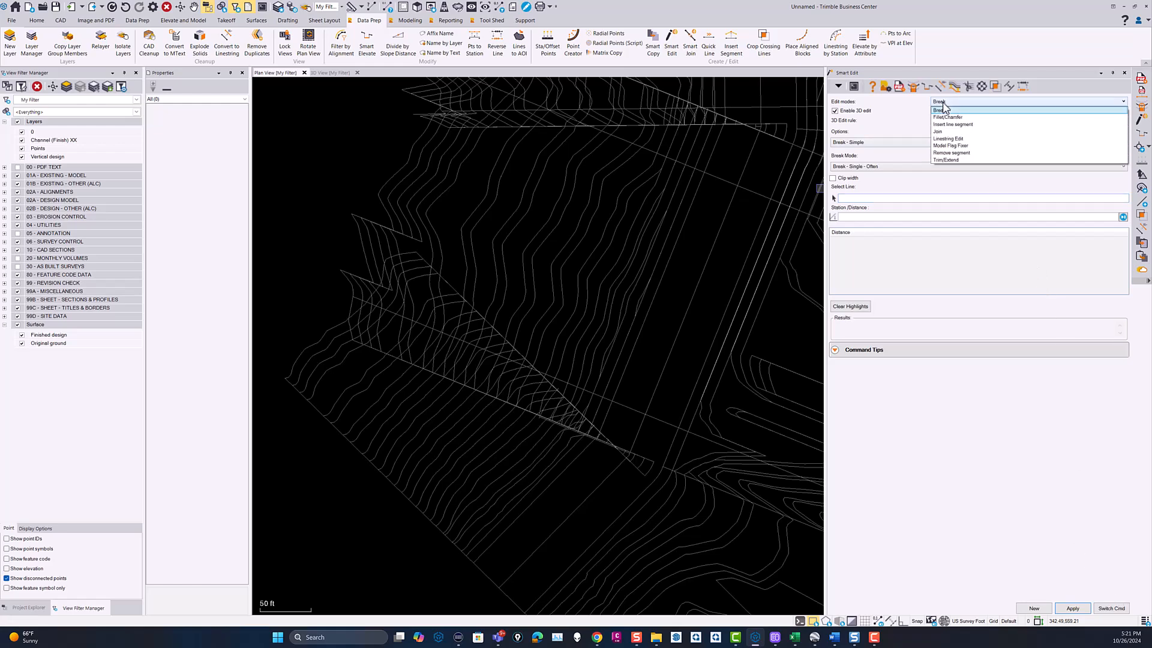
left_click(951, 159)
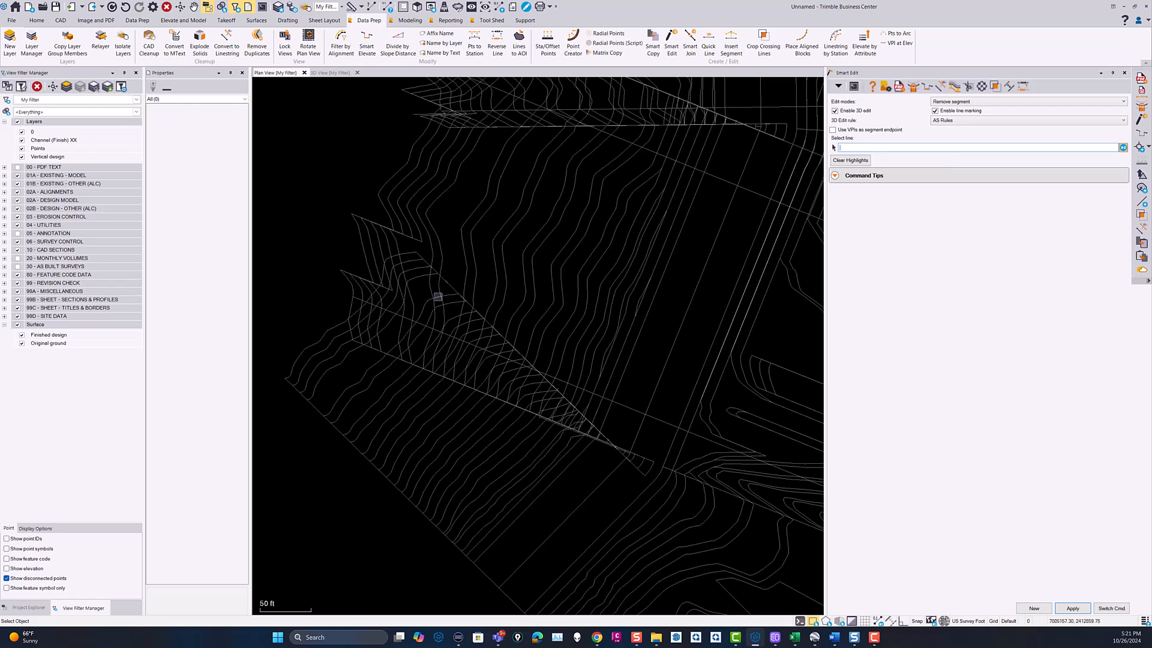
Remove the long straight segment along the lower edge of the lower wedge from its linestring.
scroll(367, 353, "up", 3)
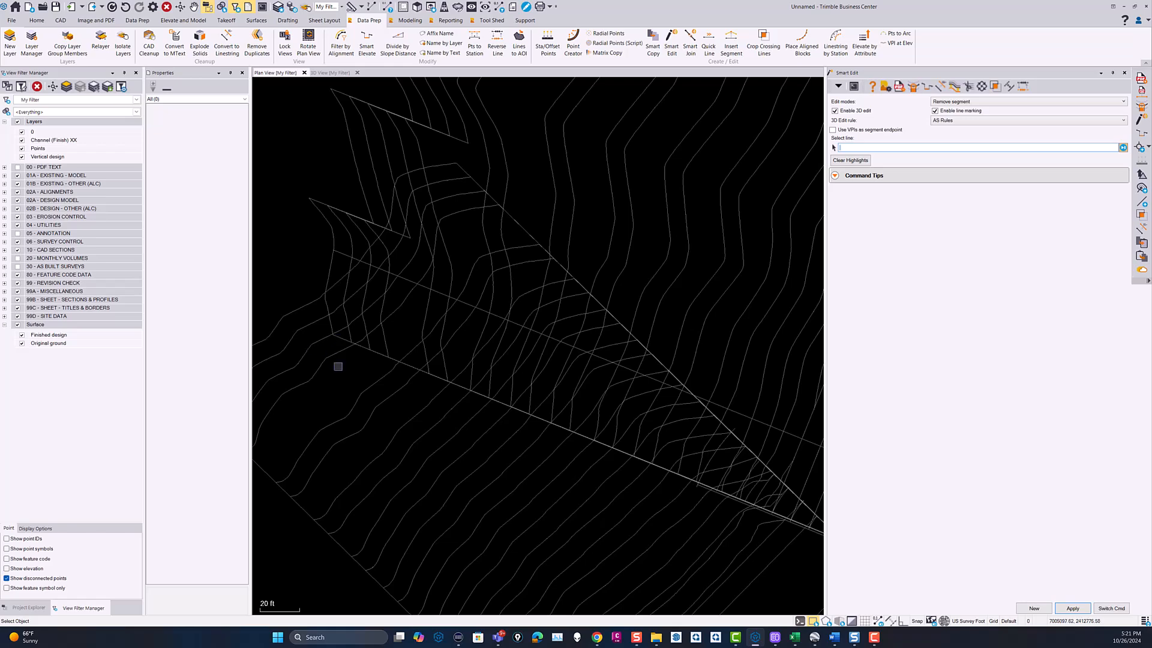
scroll(342, 351, "up", 2)
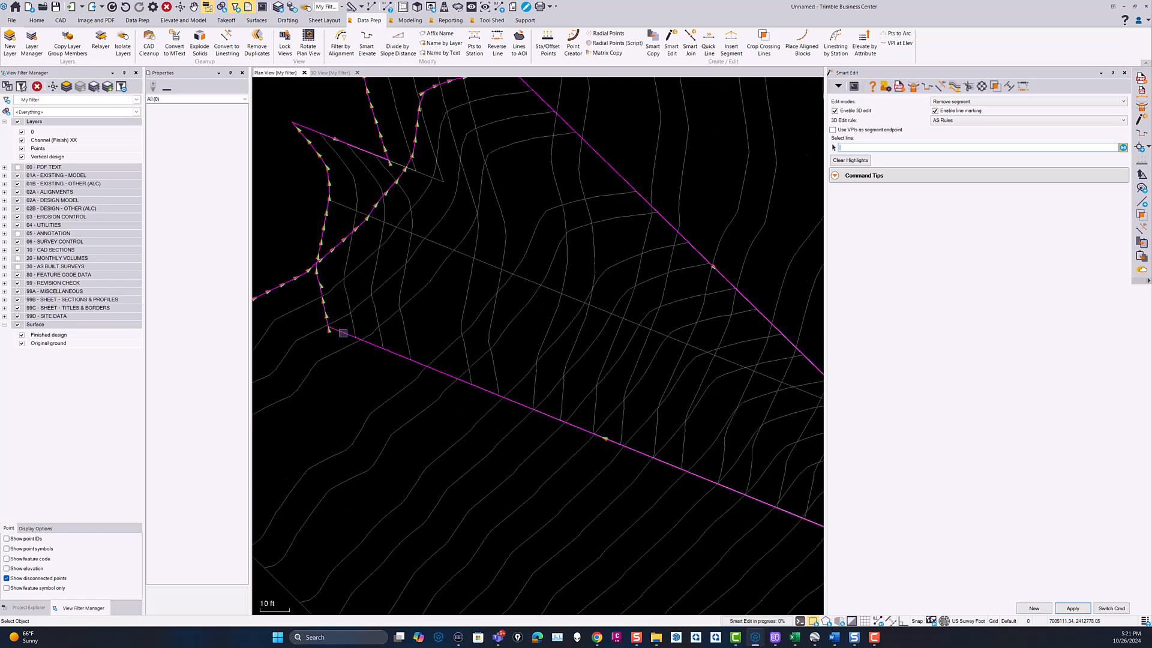
left_click(349, 337)
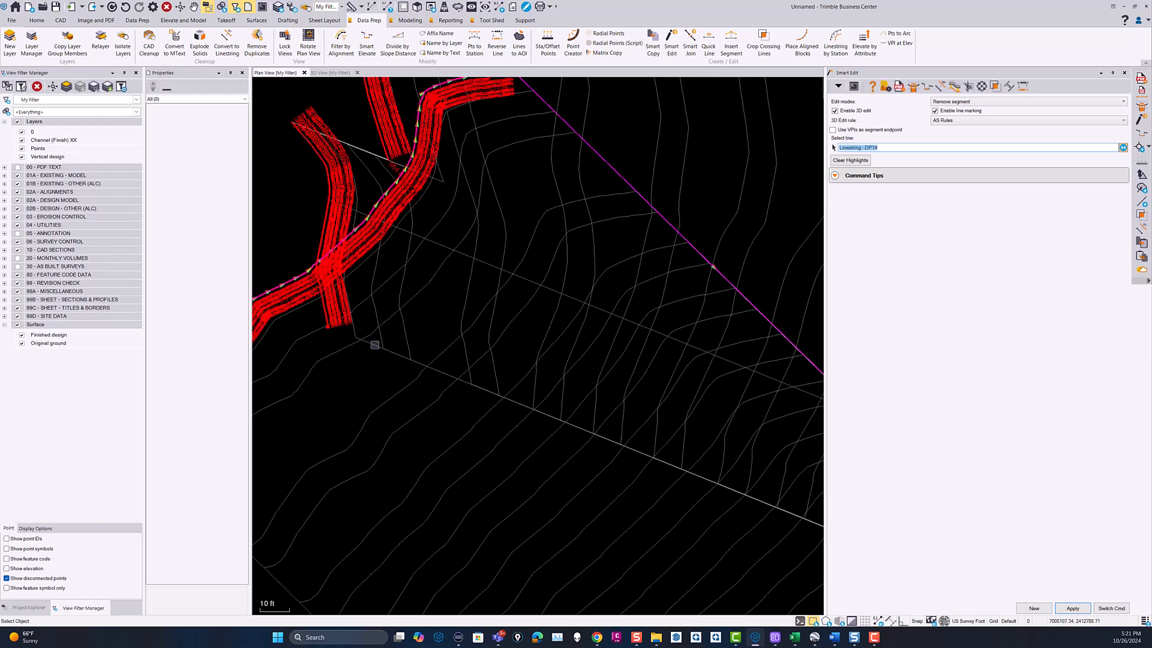
Disable line marking, clear the red marks from the plan view, and remove the next straight segments along the lower wedge's lower edge.
left_click(936, 111)
left_click(372, 346)
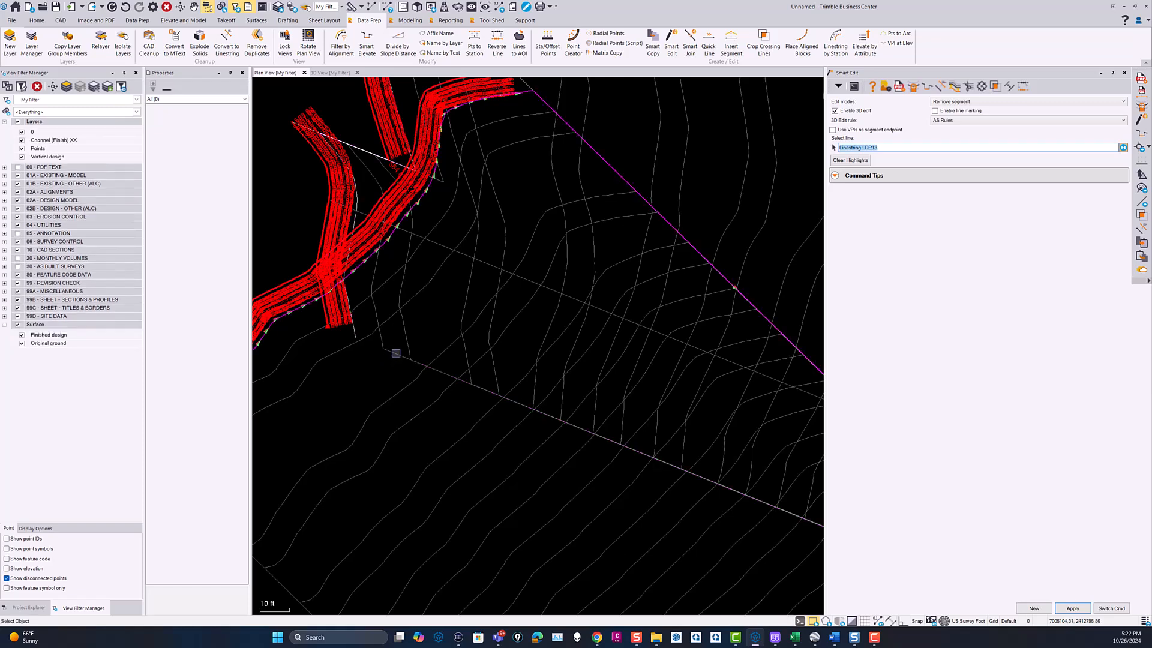
left_click(396, 351)
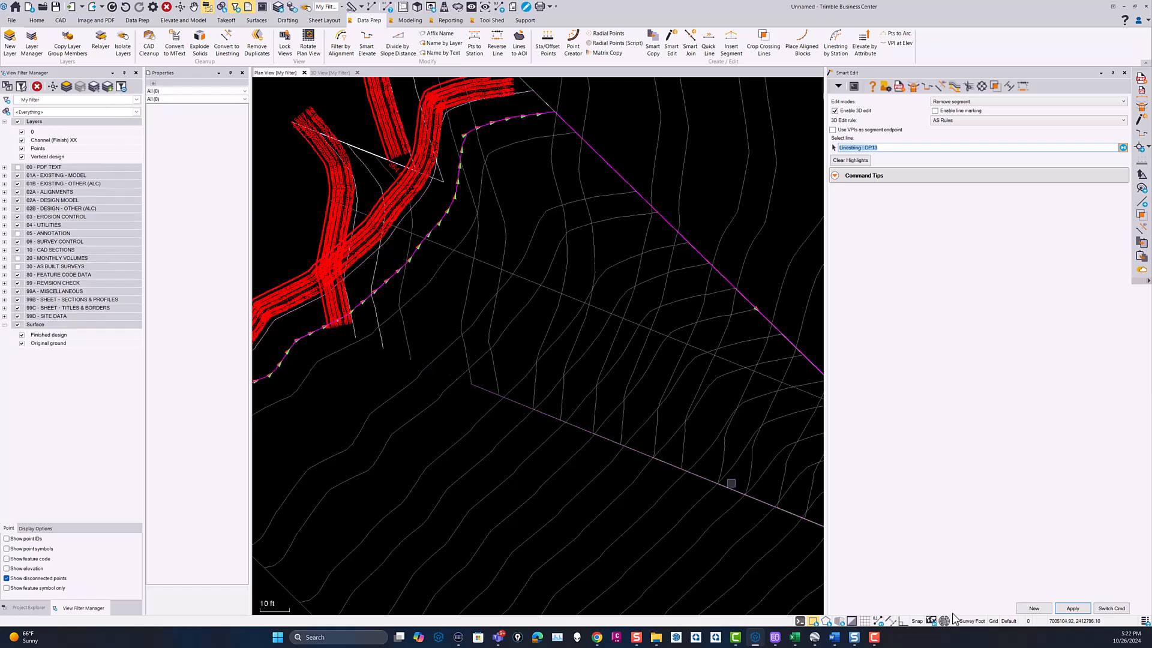
left_click(879, 625)
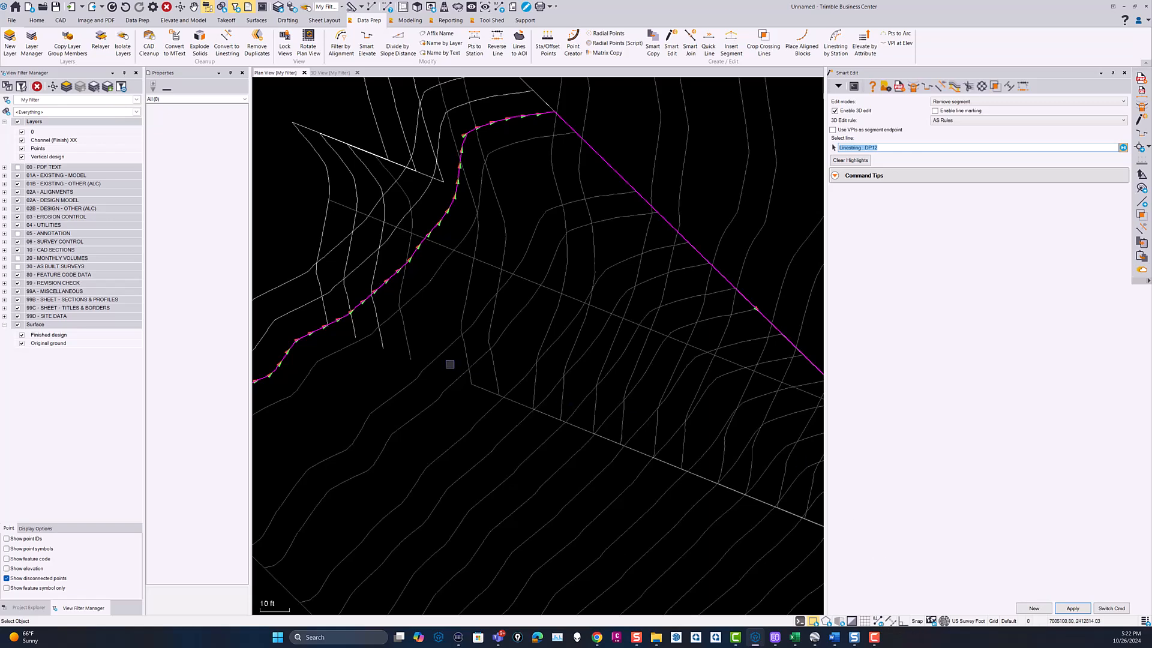
Remove the long straight lower-edge segments from the successive contour linestrings in the middle of the lower wedge.
left_click(488, 389)
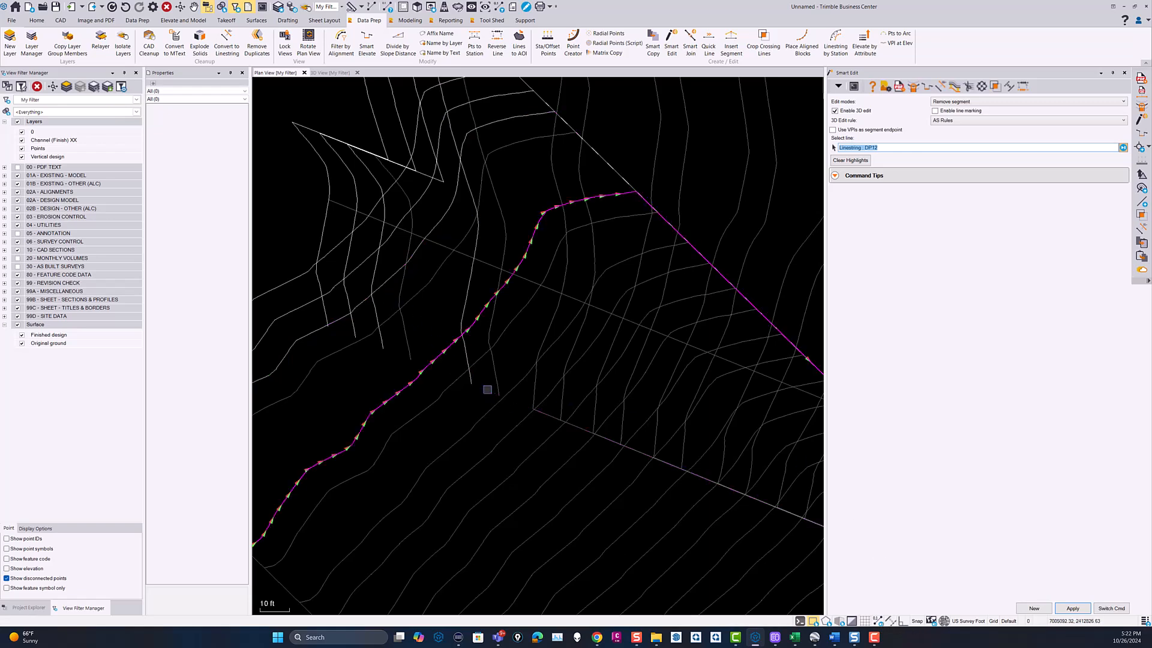
left_click(545, 412)
left_click(606, 440)
left_click(663, 463)
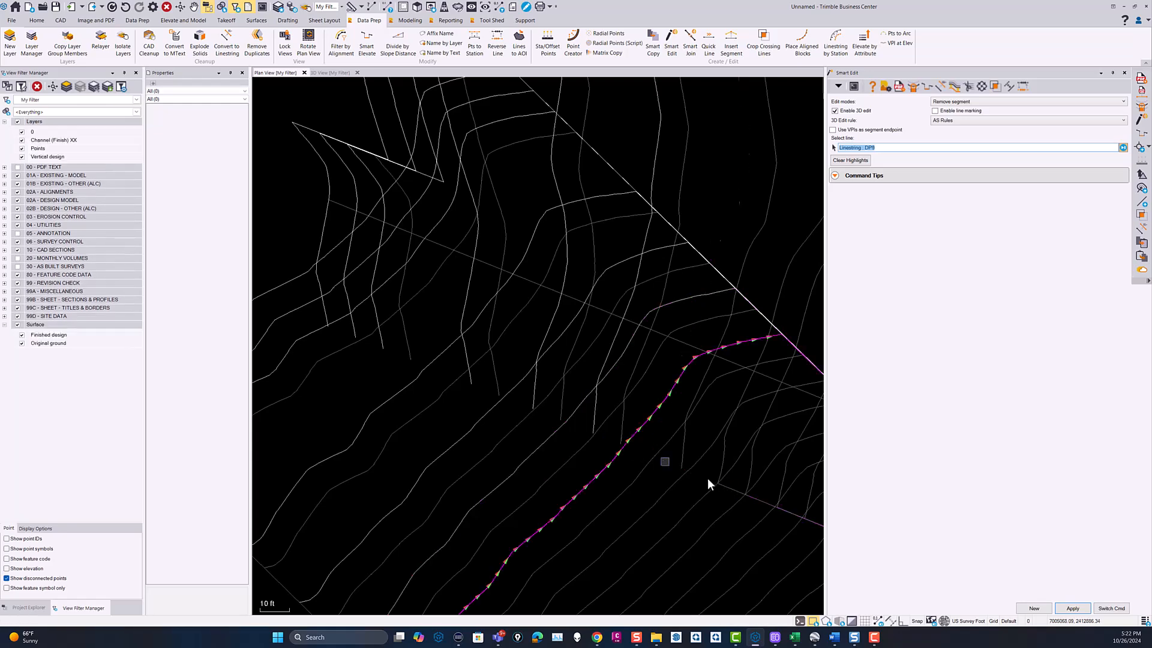
left_click(733, 487)
Remove the straight lower-edge segments from the shorter contour linestrings closer to the narrow tip of the wedge.
middle_click_drag(753, 500, 600, 450)
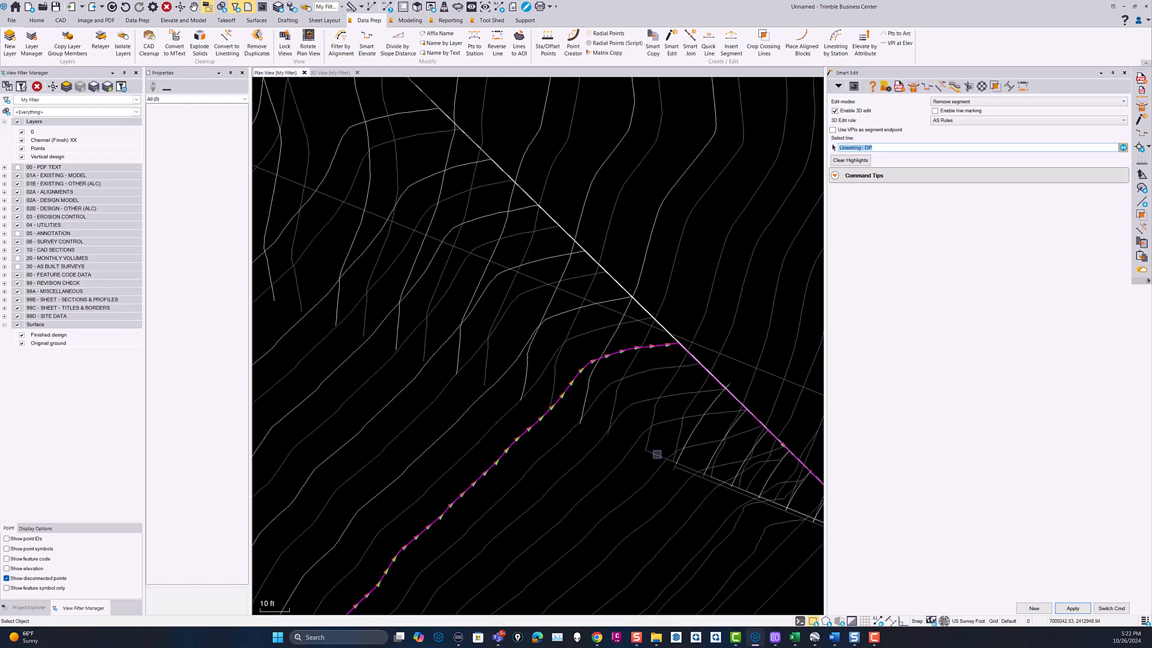
scroll(591, 426, "up", 2)
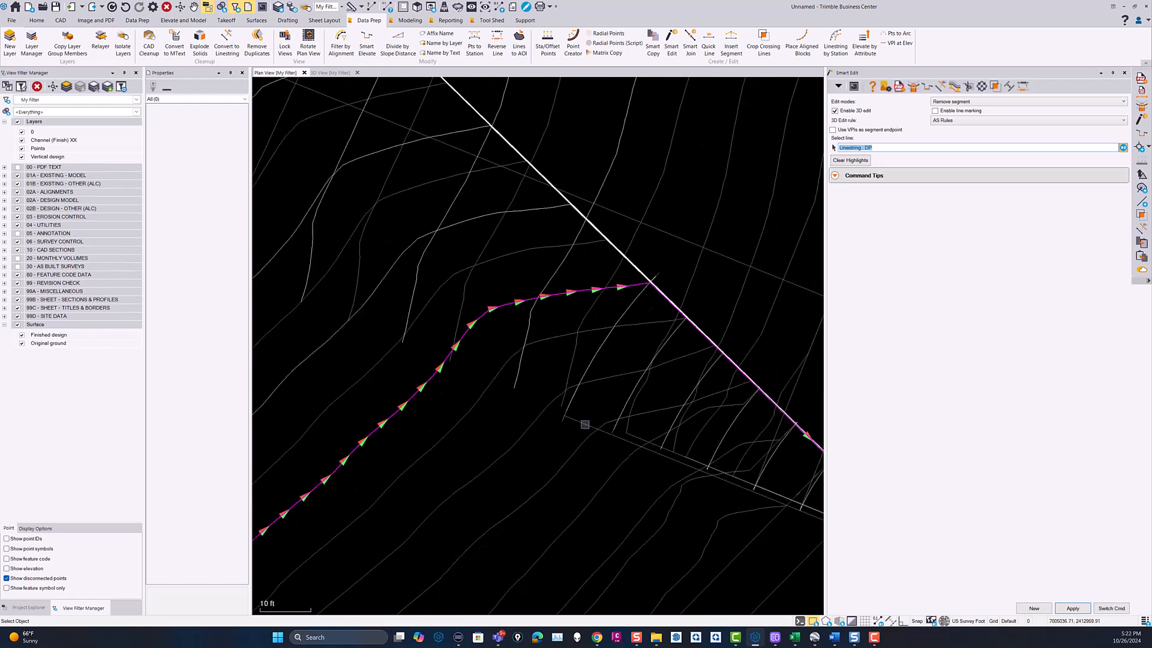
left_click(634, 442)
left_click(640, 438)
left_click(625, 439)
left_click(696, 463)
middle_click_drag(700, 462, 549, 397)
left_click(591, 431)
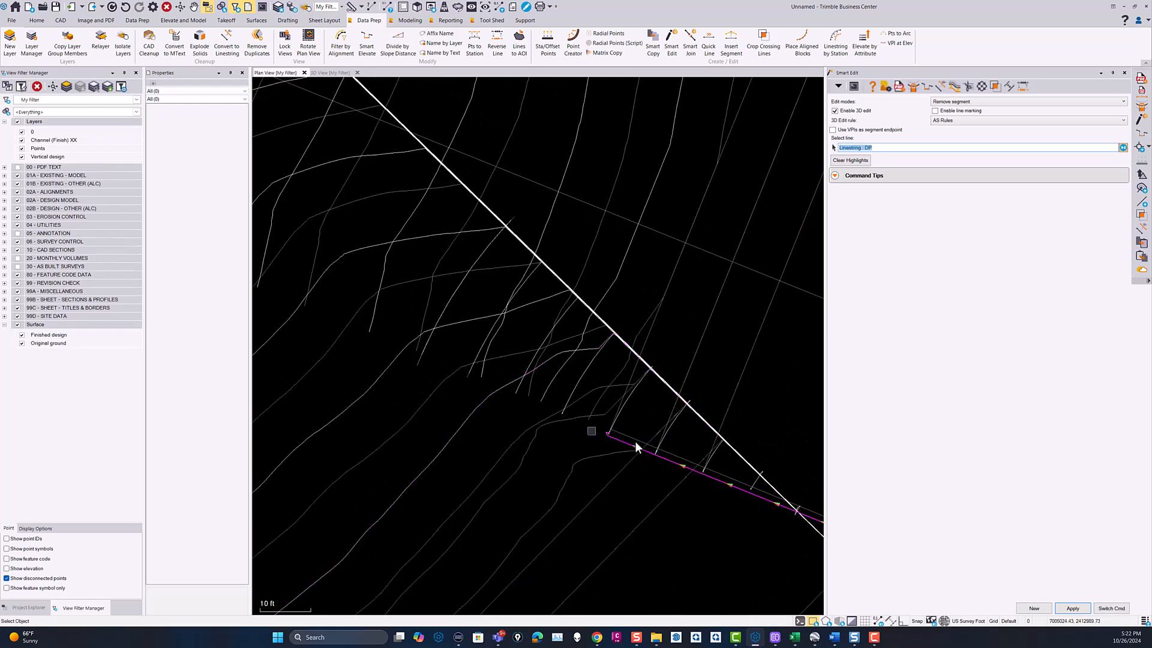
Remove the last short lower-edge segments around the point where the wedge's two straight edges cross.
left_click(632, 436)
left_click(667, 460)
left_click(633, 444)
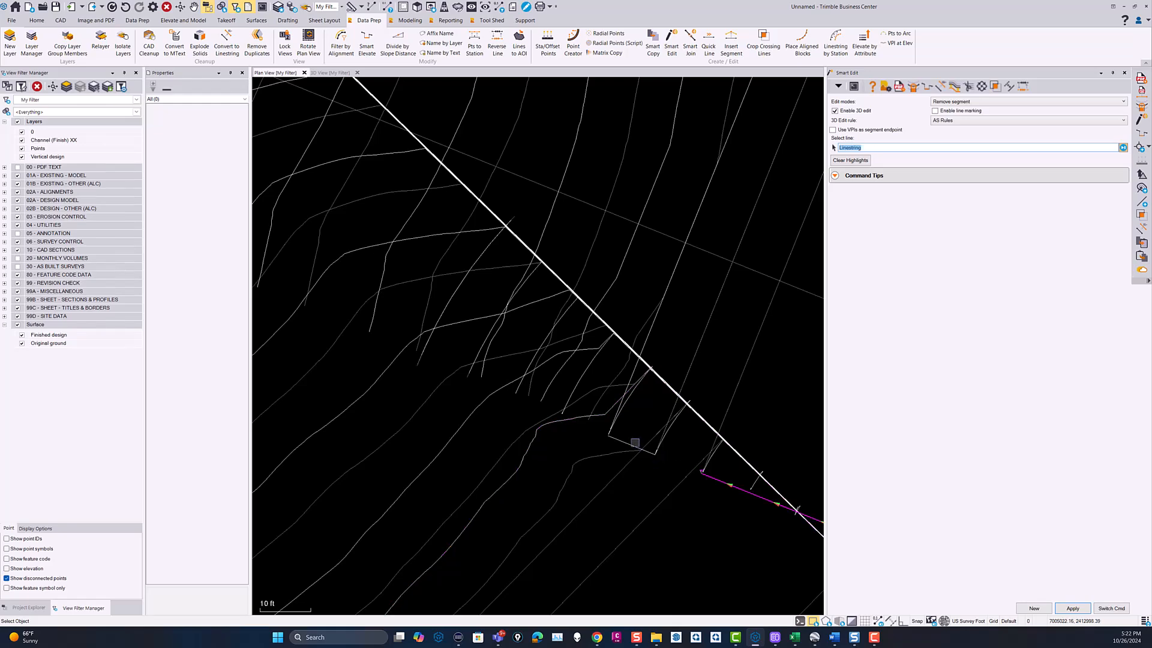
middle_click_drag(682, 459, 561, 414)
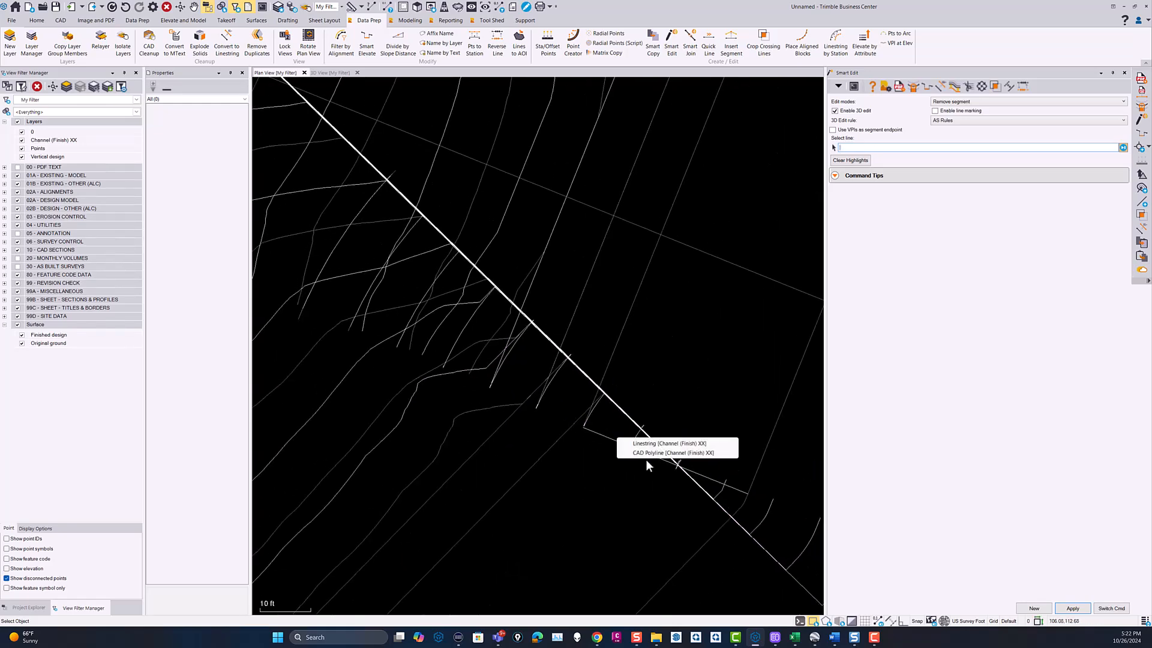
left_click(639, 444)
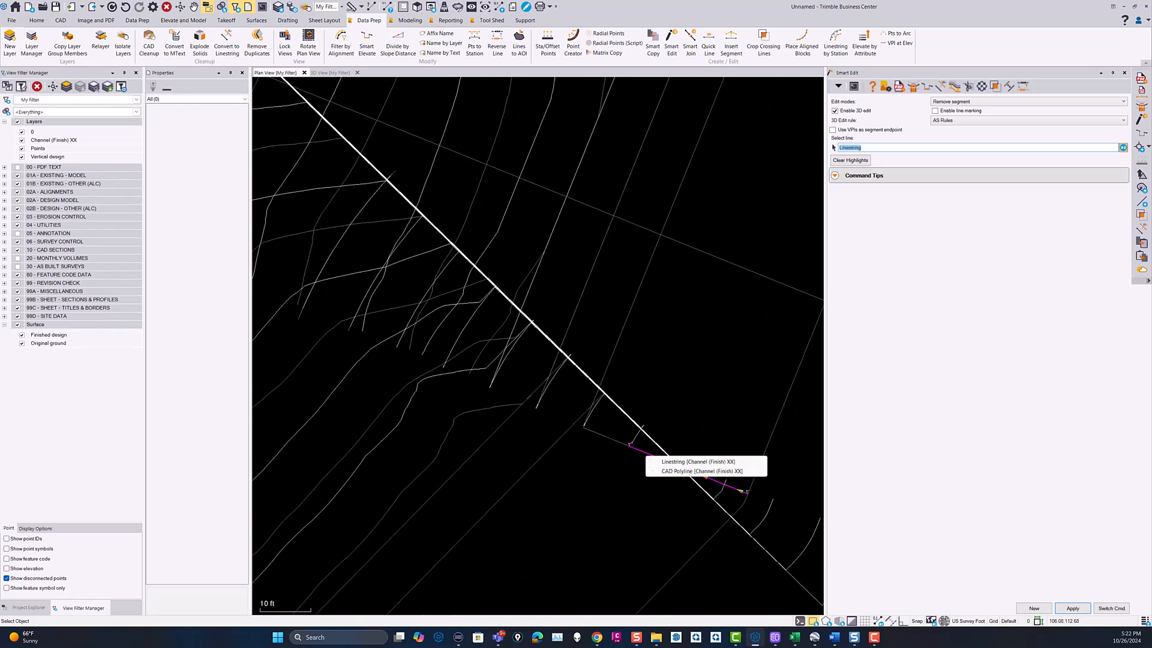
left_click(670, 462)
left_click(612, 442)
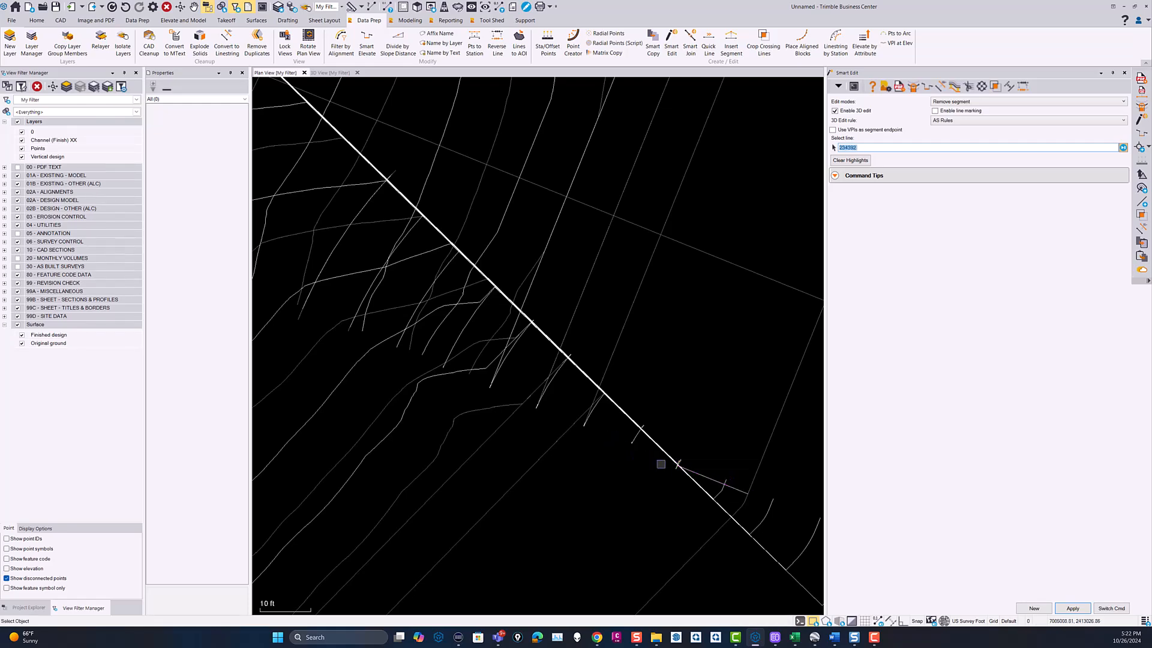
left_click(729, 489)
Remove the straight diagonal segments at the wide end of the wedge's upper edge, beginning with linestring DP14.
scroll(684, 442, "down", 2)
middle_click_drag(674, 367, 805, 462)
middle_click_drag(507, 354, 692, 472)
scroll(690, 473, "up", 2)
scroll(498, 246, "up", 2)
left_click(532, 261)
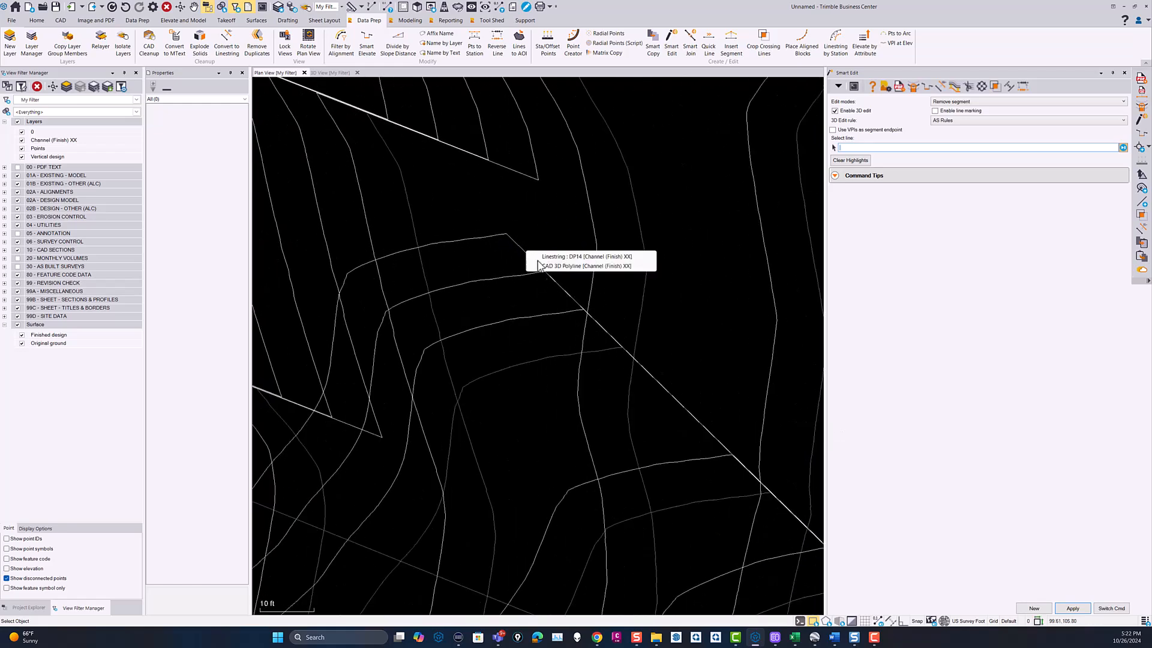
left_click(548, 257)
left_click(528, 254)
left_click(566, 289)
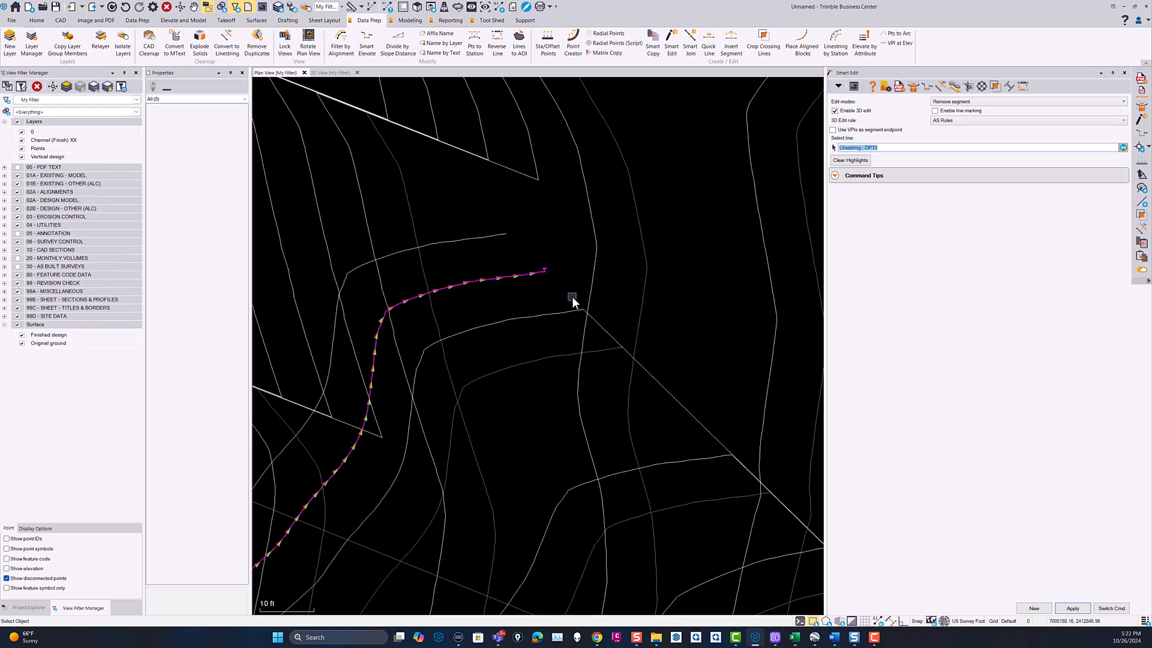
left_click(598, 323)
Remove the diagonal upper-edge segments from the following contour linestrings through the middle of the wedge.
middle_click_drag(696, 438, 651, 352)
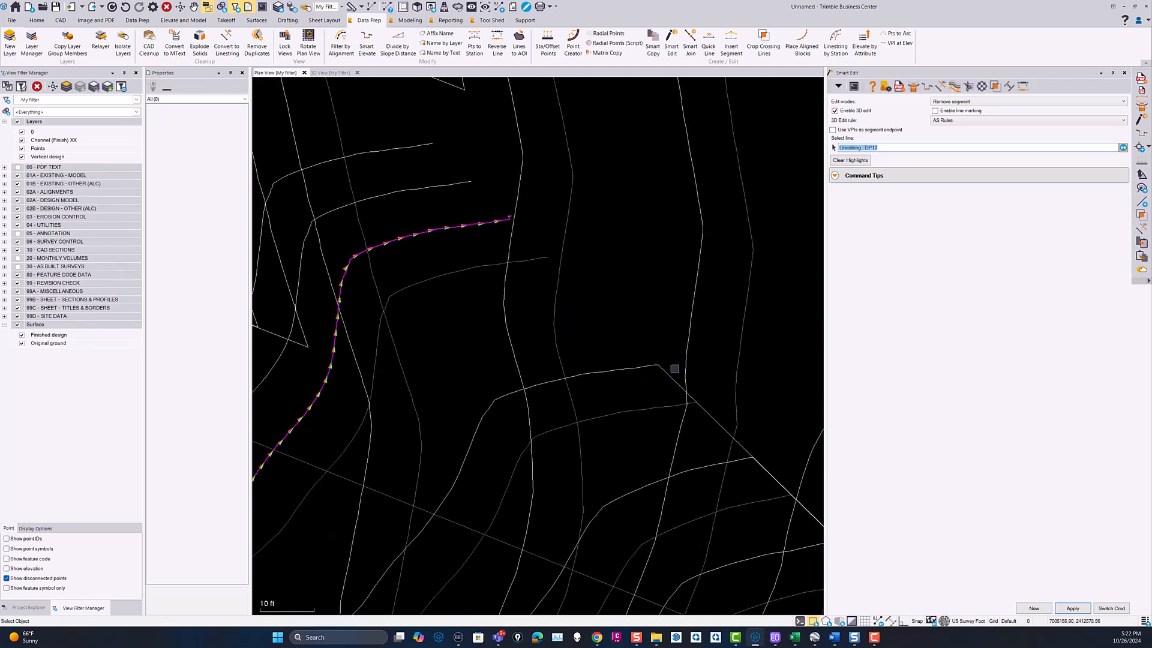
left_click(671, 378)
middle_click_drag(743, 451, 541, 295)
left_click(559, 312)
middle_click_drag(648, 399, 544, 305)
left_click(599, 362)
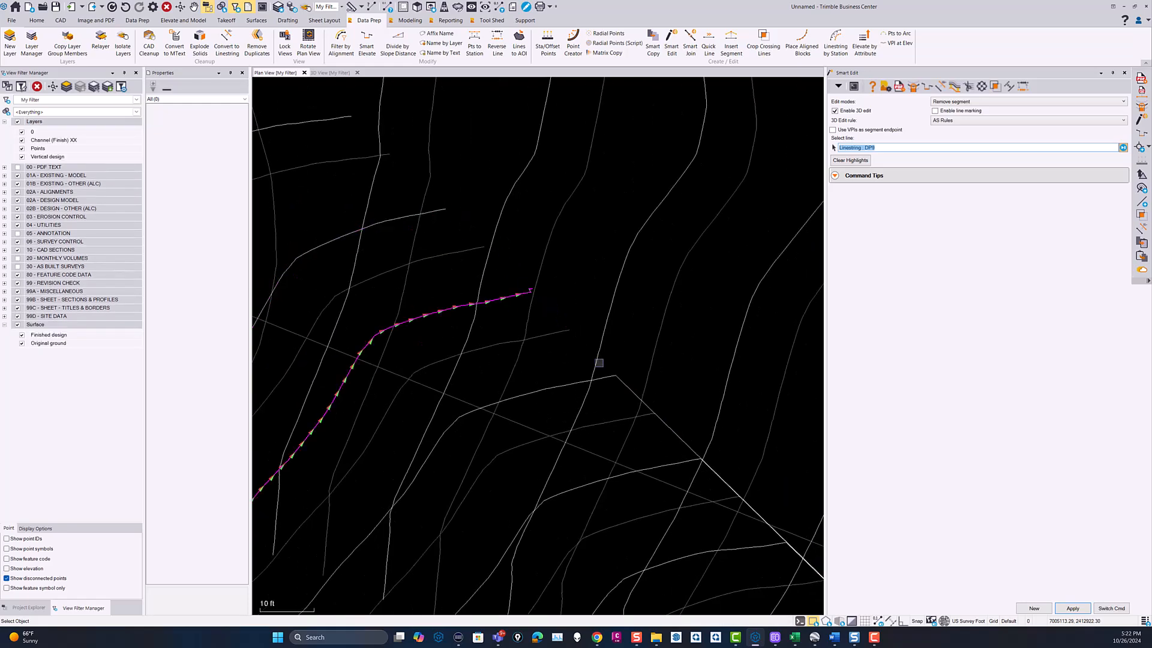
middle_click_drag(632, 388, 563, 323)
left_click(603, 362)
left_click(699, 456)
Remove the remaining diagonal segments linking the contour ends down to the row of short curved lines at the tip.
middle_click_drag(677, 462, 452, 244)
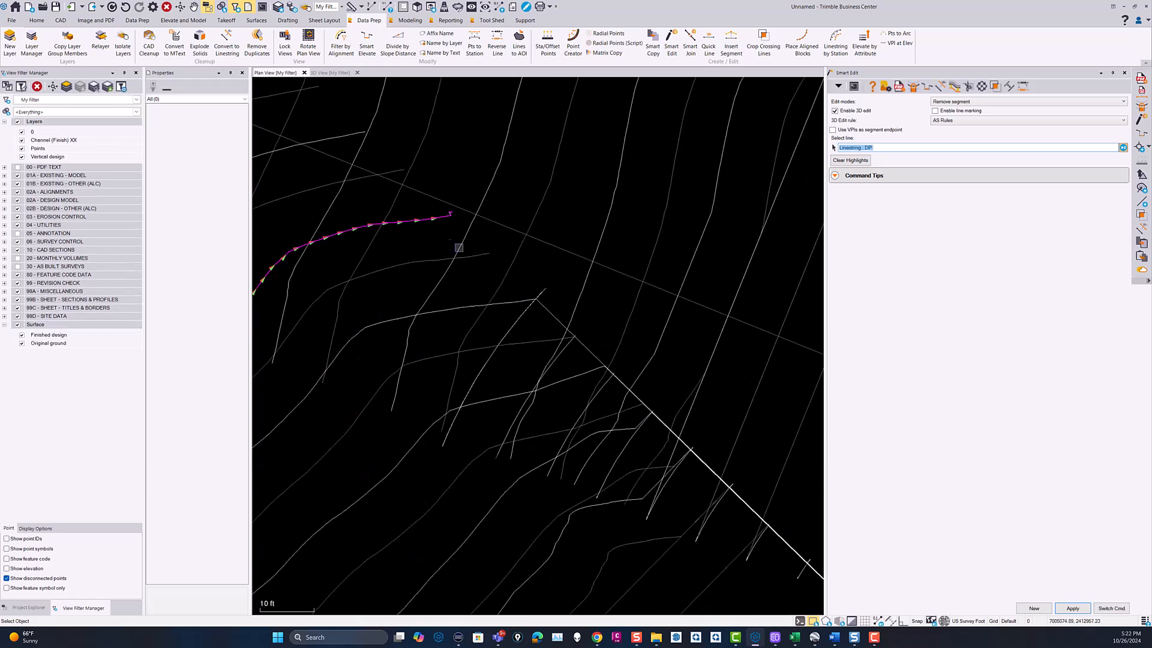
left_click(545, 318)
left_click(622, 386)
left_click(662, 421)
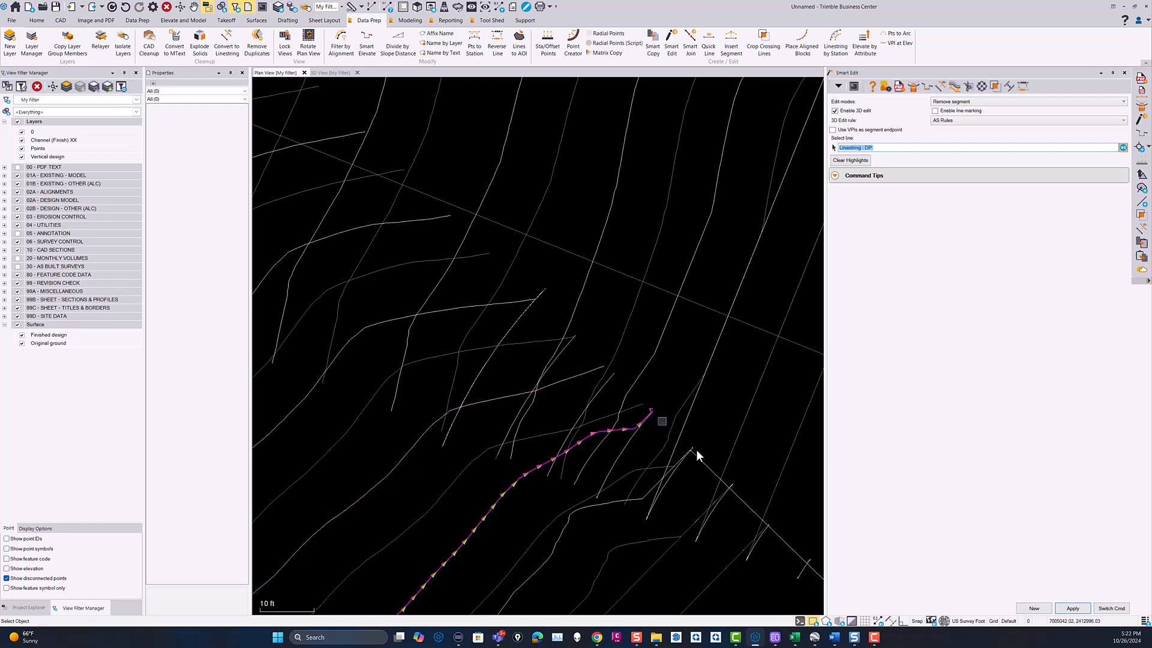
left_click(703, 465)
middle_click_drag(722, 480, 554, 355)
scroll(613, 399, "down", 3)
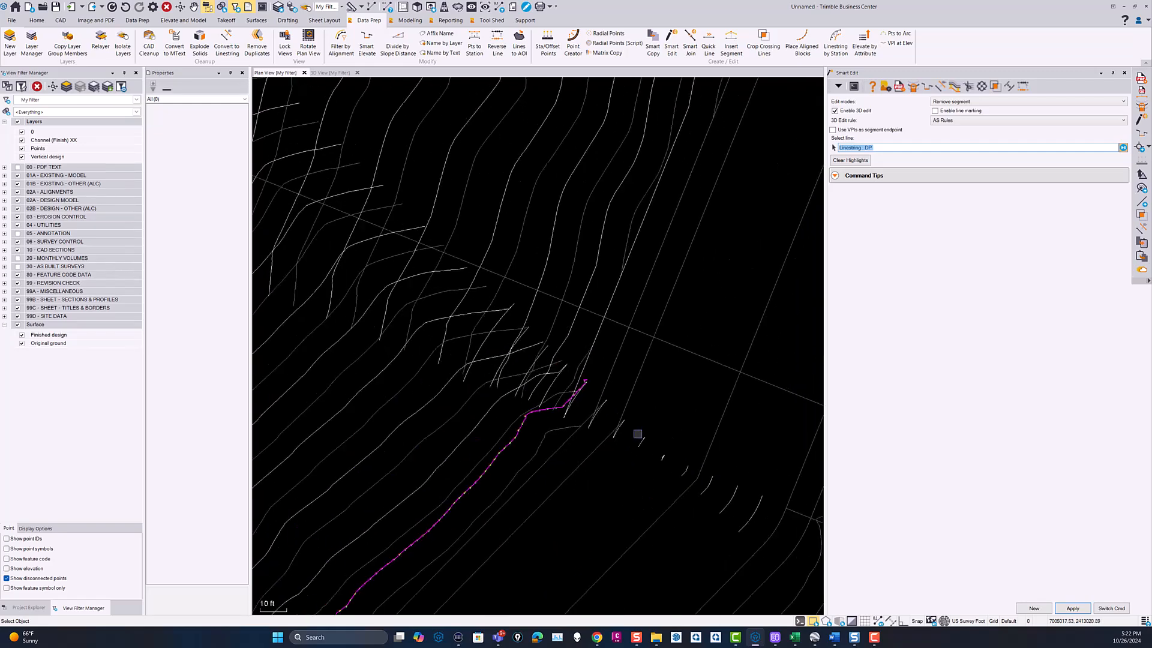
Remove the straight connecting segments along the lower of the two zigzag edges at the outer end of the contours.
middle_click_drag(321, 186, 514, 321)
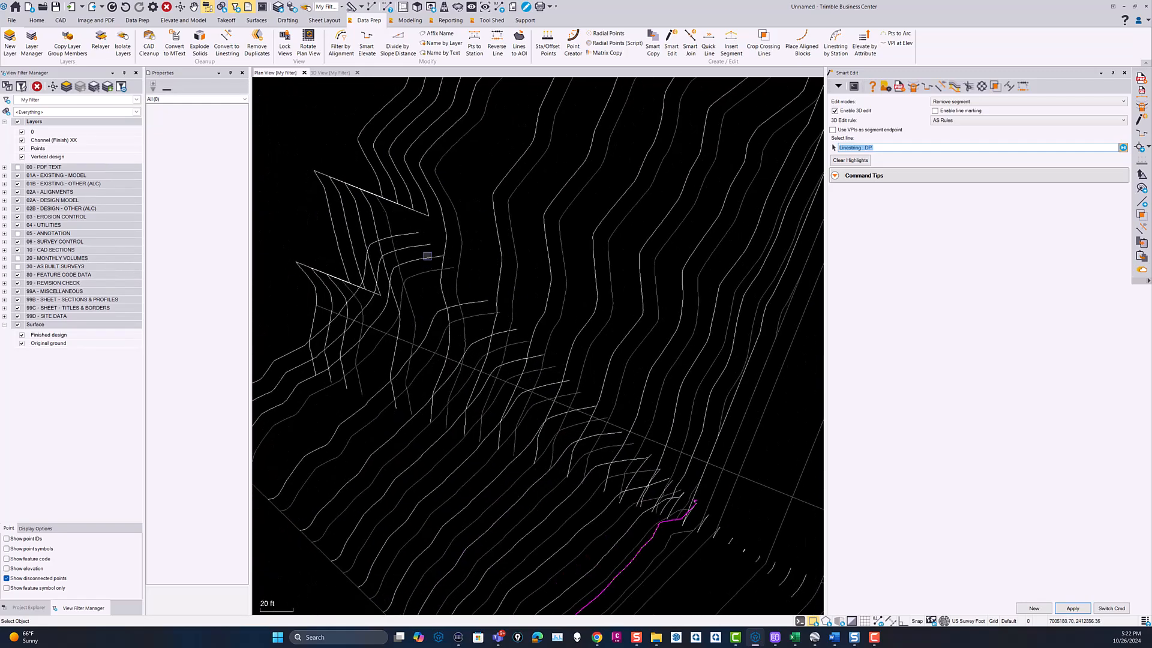
scroll(375, 206, "up", 3)
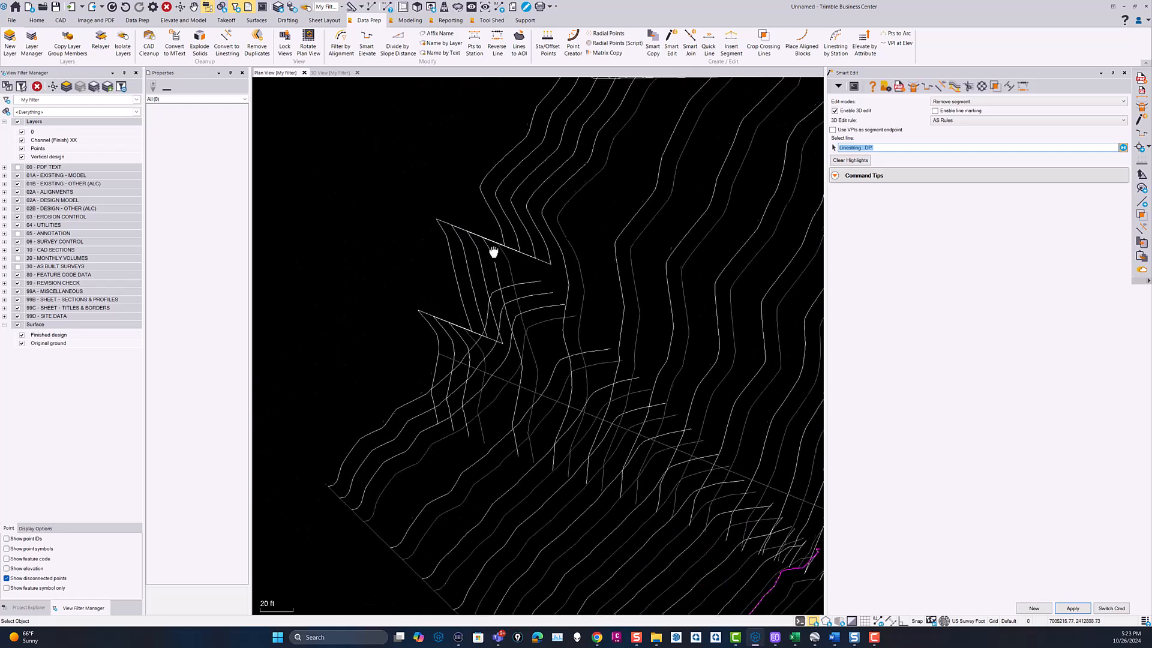
left_click(386, 280)
left_click(432, 297)
left_click(485, 320)
Remove the straight connecting segments along the upper zigzag edge of the same contours.
scroll(612, 368, "down", 2)
left_click(497, 212)
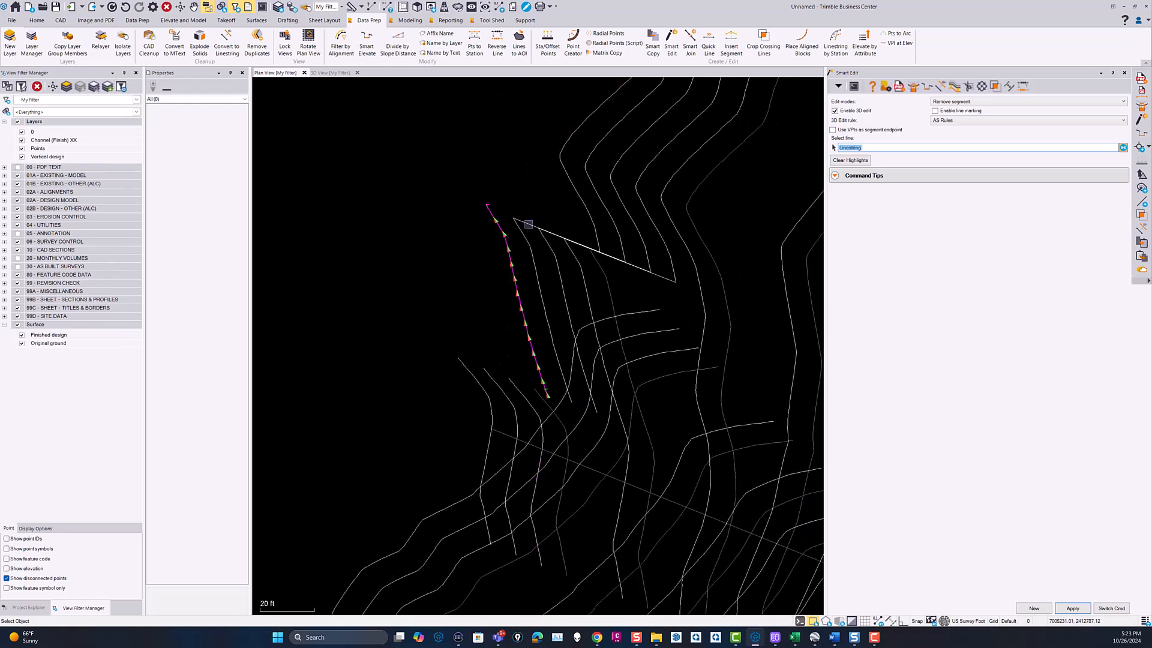
left_click(616, 258)
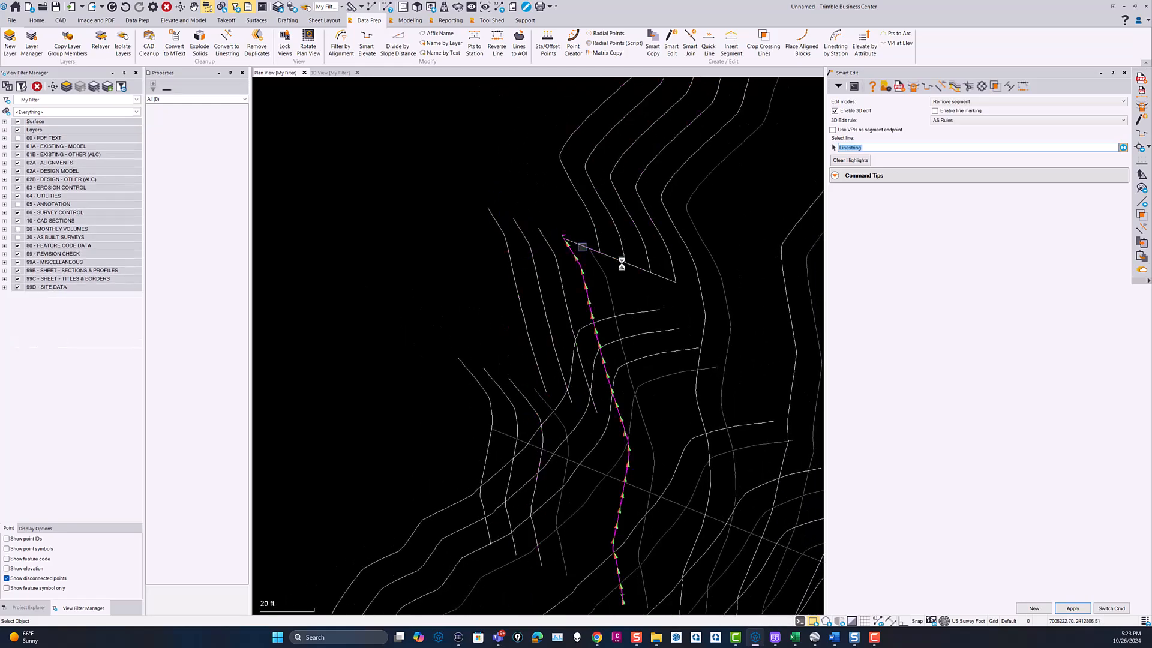
Examine the cleaned contours across the site in plan, and inspect the design lines and their vertical jogs in the 3D view.
scroll(638, 285, "down", 4)
middle_click_drag(656, 337, 507, 309)
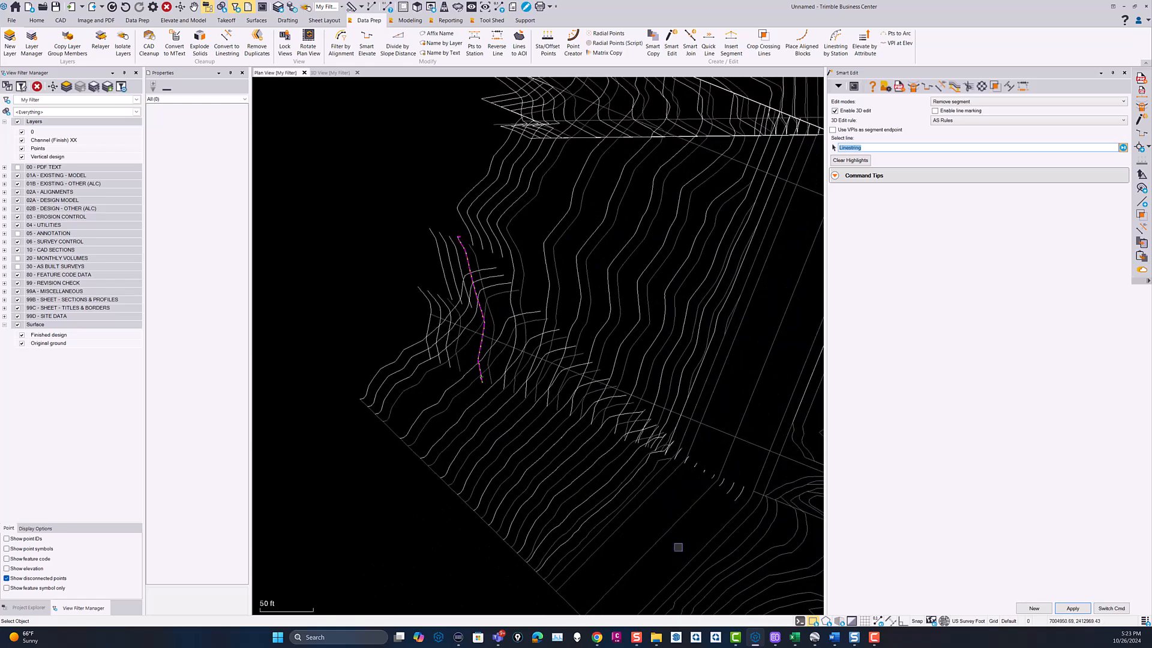
middle_click_drag(642, 368, 589, 522)
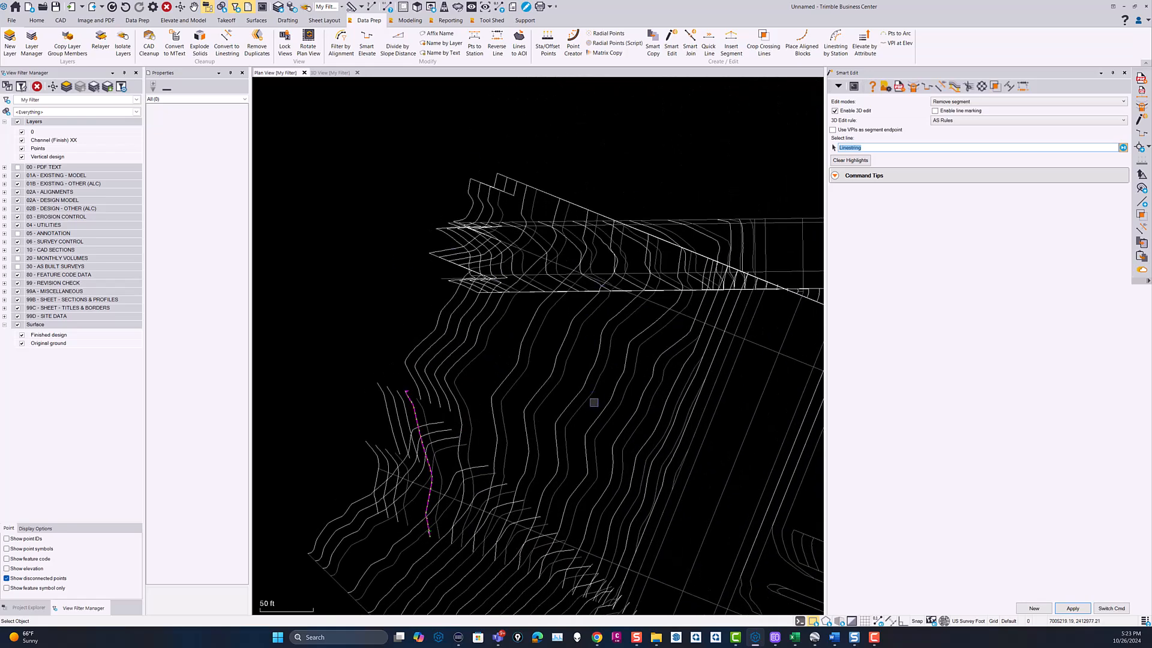
scroll(594, 396, "down", 2)
middle_click_drag(616, 458, 468, 417)
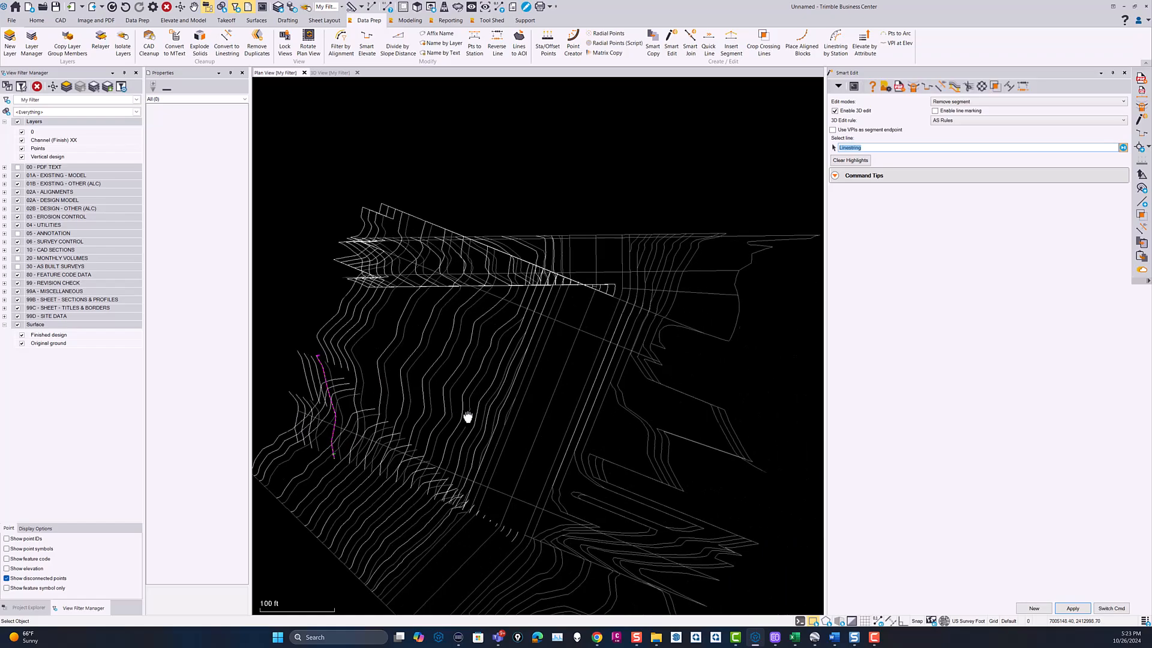
left_click(330, 72)
scroll(618, 336, "up", 4)
mouse_move(481, 343)
right_mouse_down()
mouse_move(553, 360)
mouse_move(675, 555)
right_mouse_up()
scroll(674, 555, "down", 3)
scroll(546, 321, "up", 5)
scroll(540, 324, "up", 3)
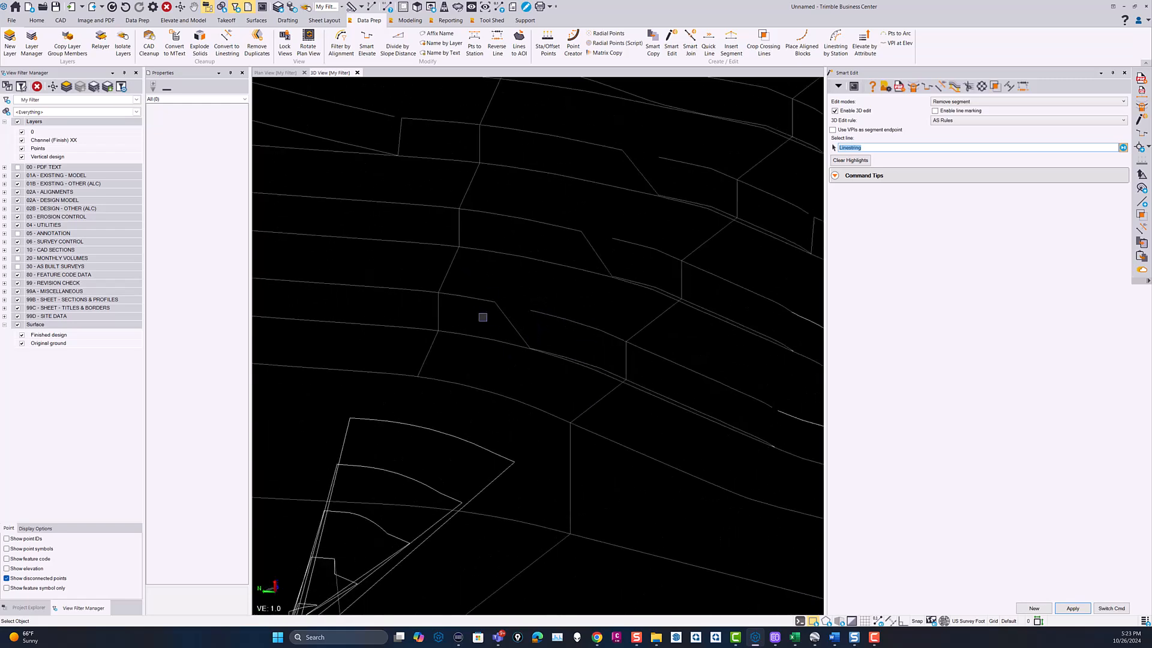
scroll(532, 357, "down", 4)
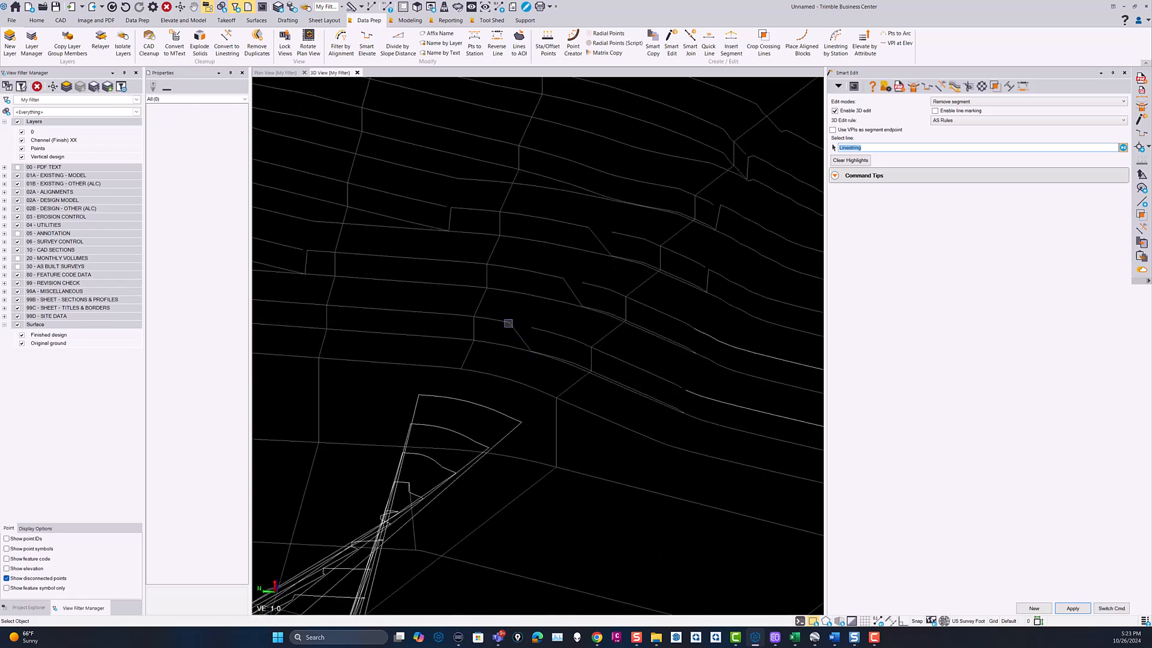
middle_click_drag(518, 343, 607, 324)
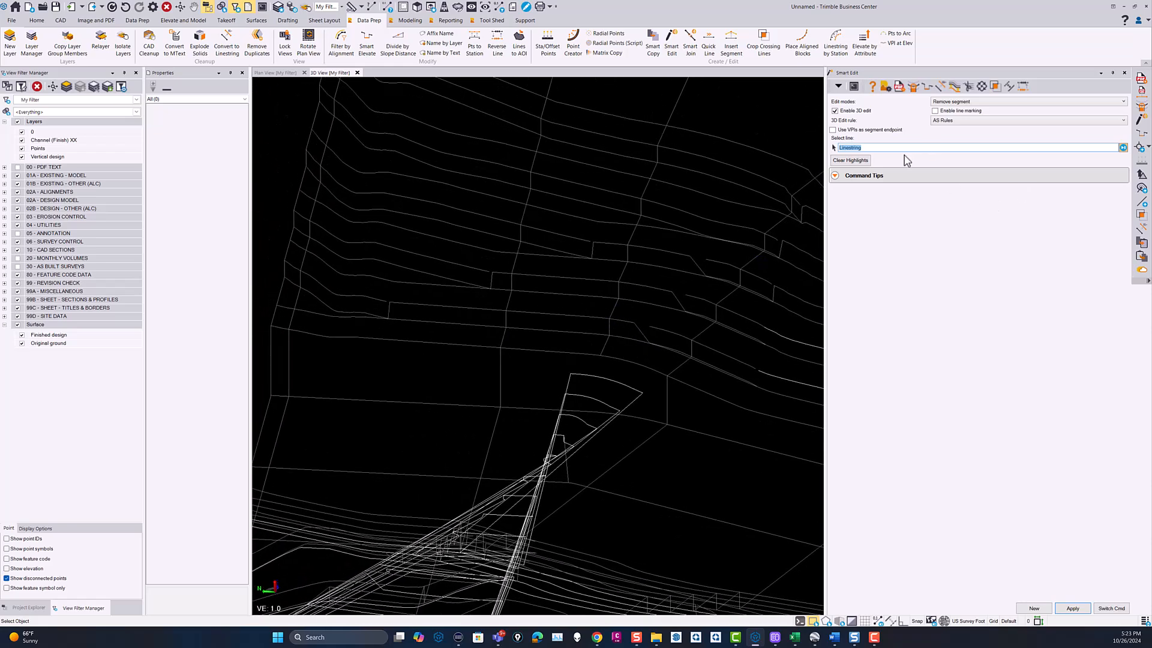
Remove the vertical jog segment near the end of the TBL 3D polyline in the 3D view.
scroll(336, 301, "up", 5)
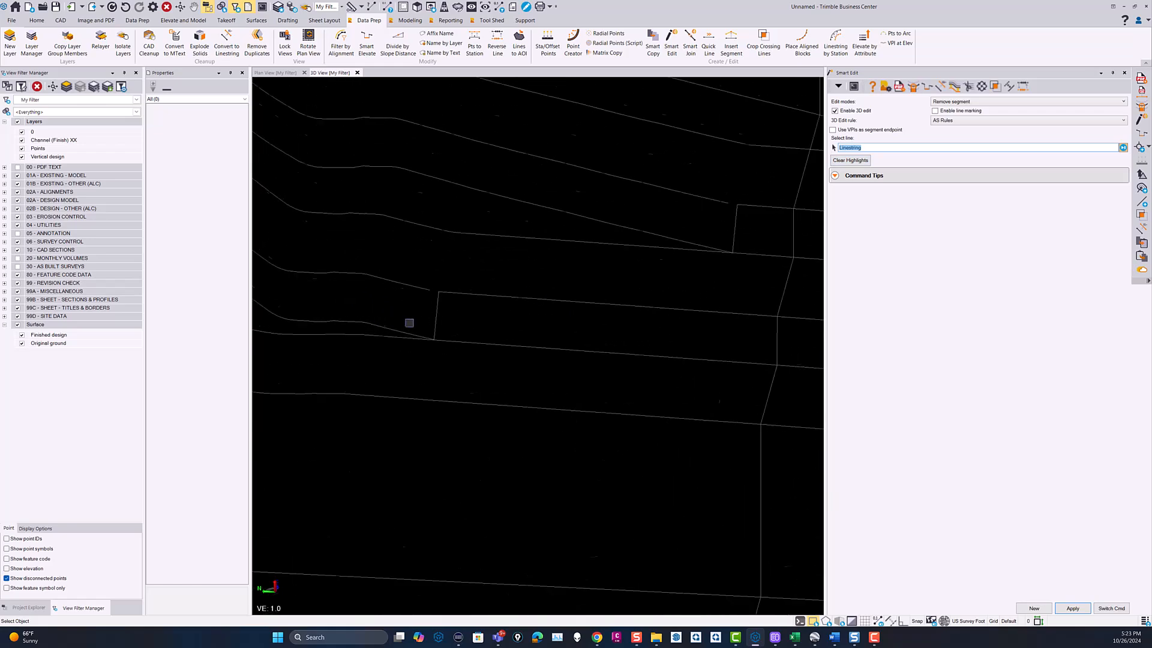
left_click(438, 311)
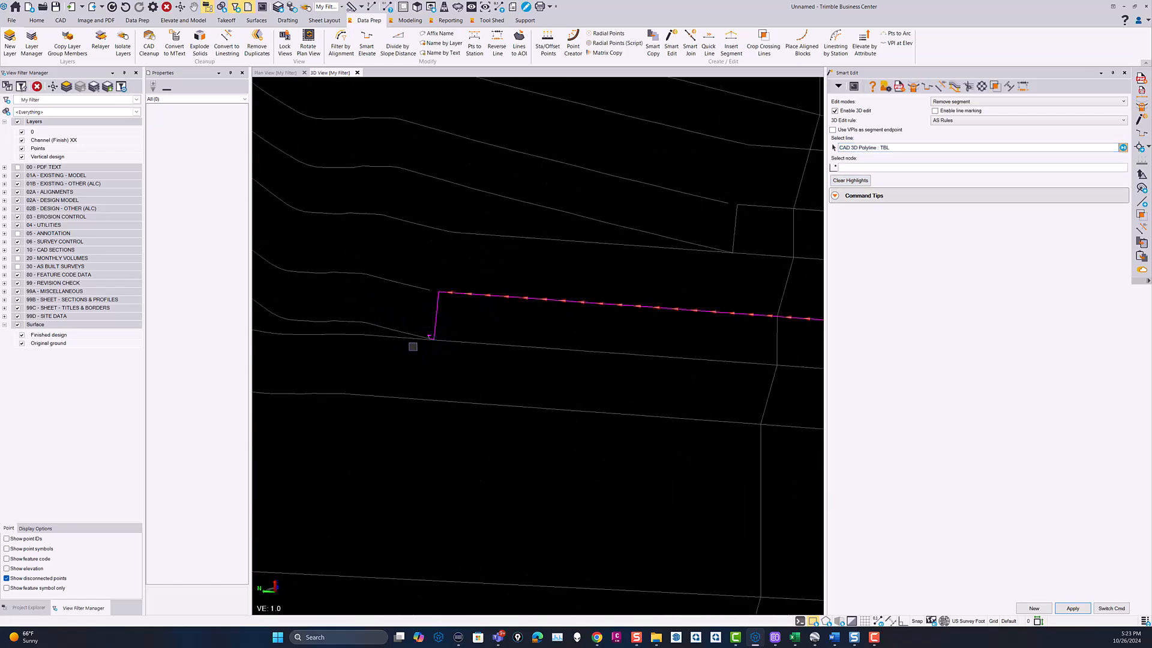
scroll(471, 312, "up", 3)
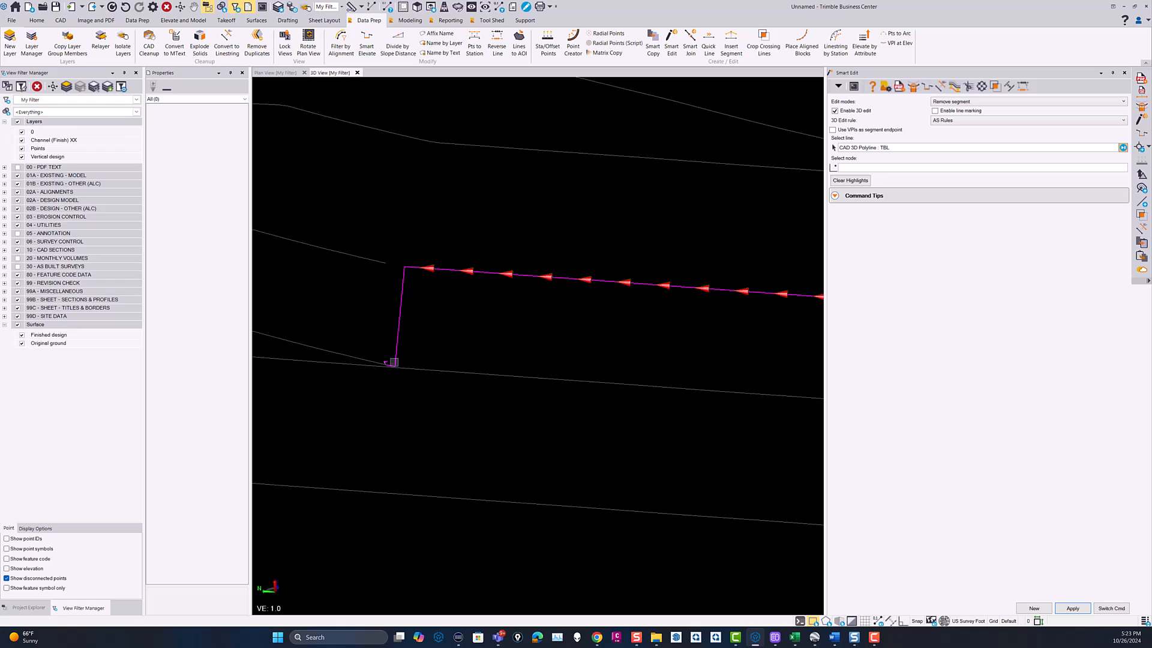
left_click(395, 359)
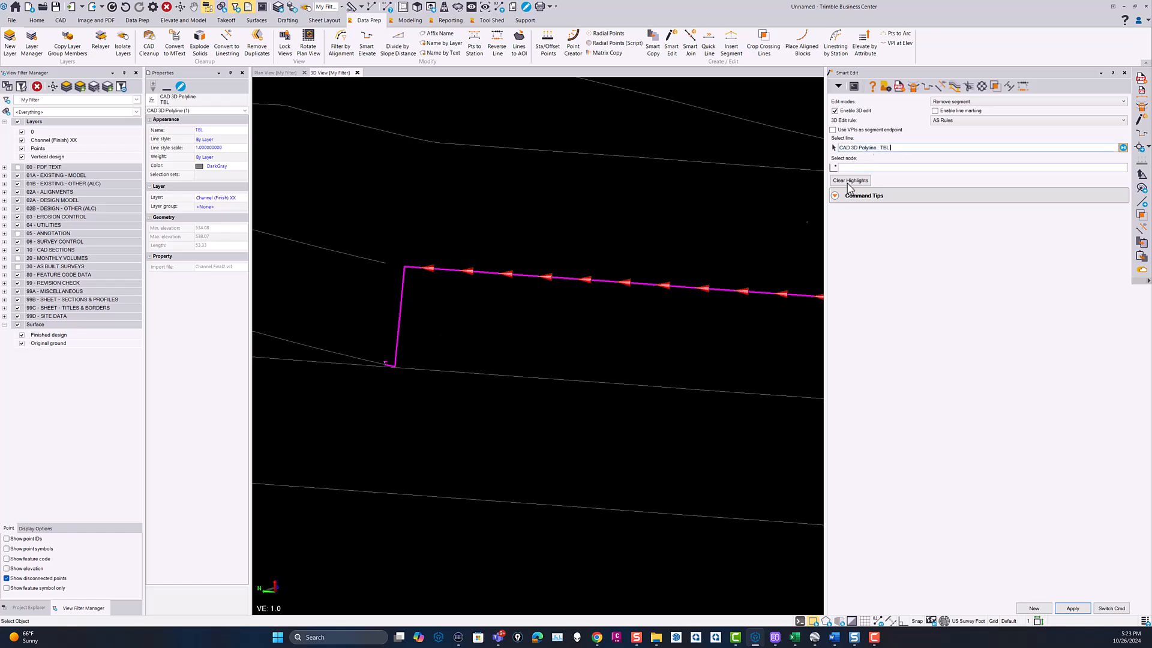
scroll(393, 362, "up", 5)
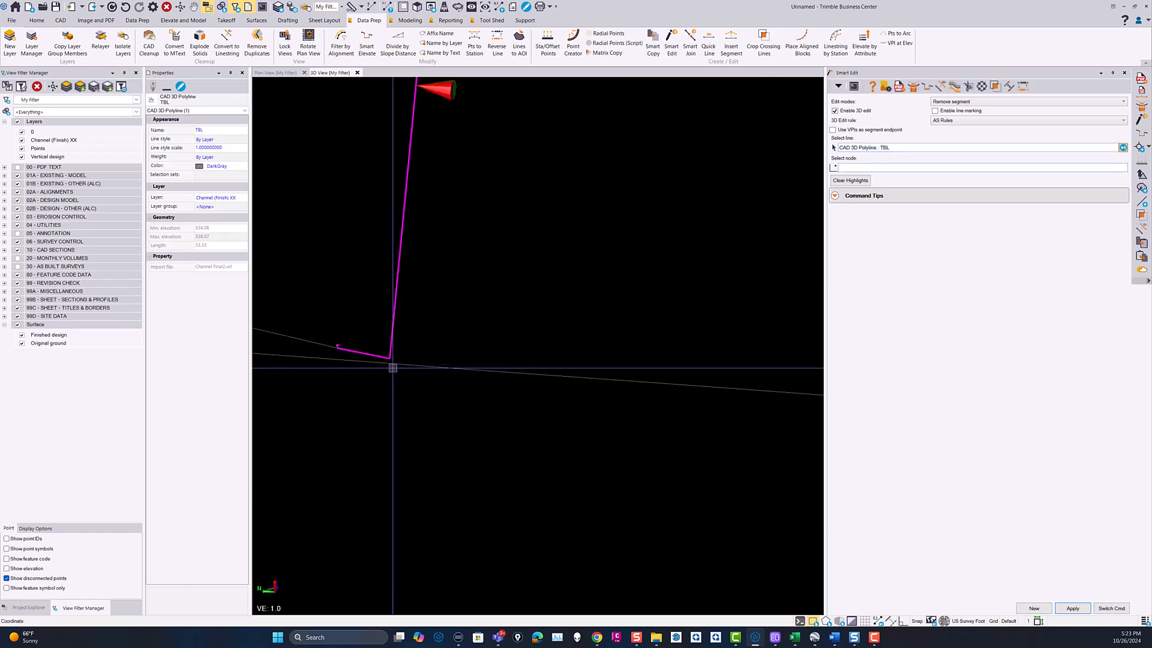
left_click(385, 337)
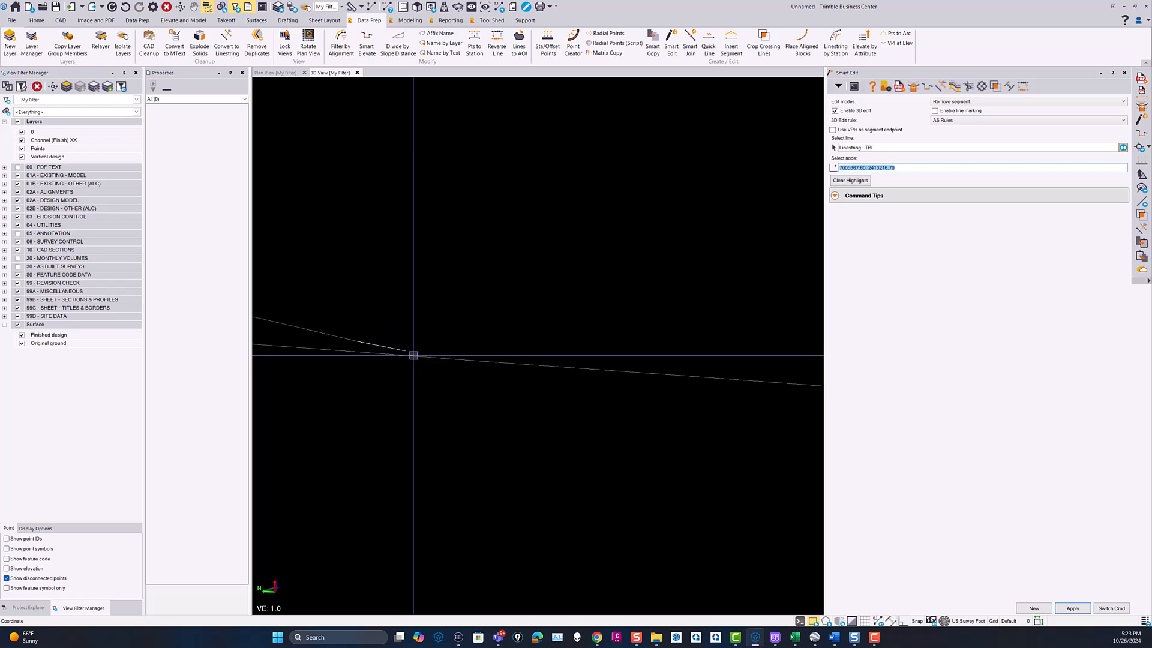
Try to remove the vertical jog segment of the second TBL 3D polyline, and undo the removal.
scroll(414, 355, "down", 5)
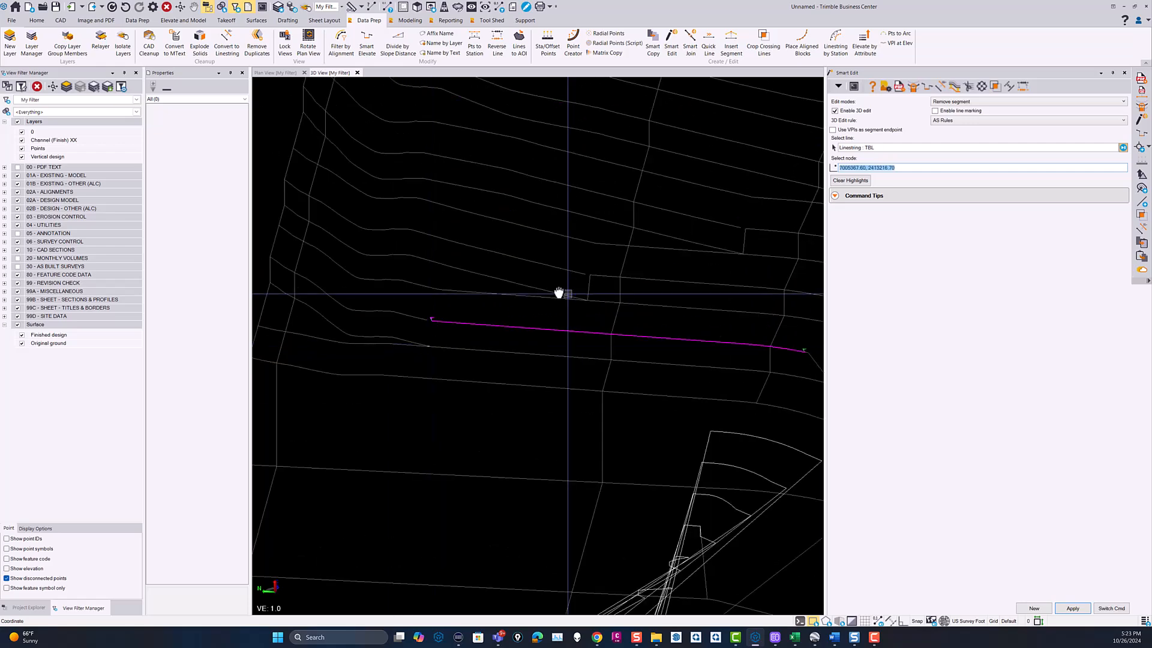
scroll(484, 275, "up", 5)
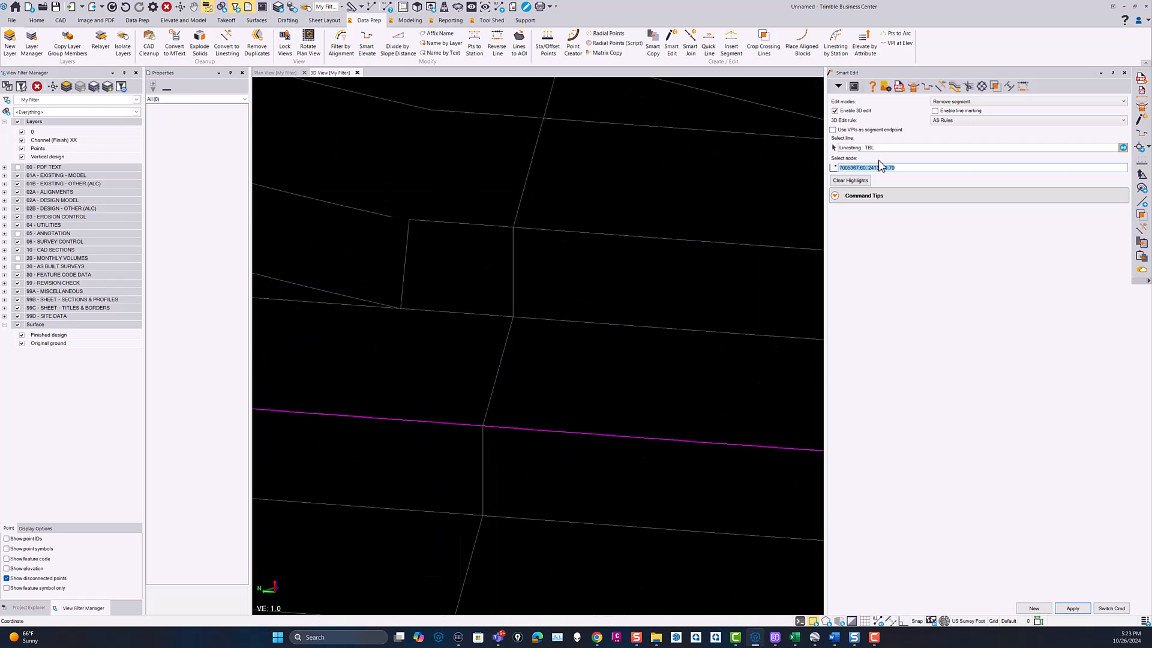
left_click(1123, 148)
left_click(903, 147)
left_click(404, 252)
scroll(399, 330, "up", 5)
scroll(431, 333, "up", 1)
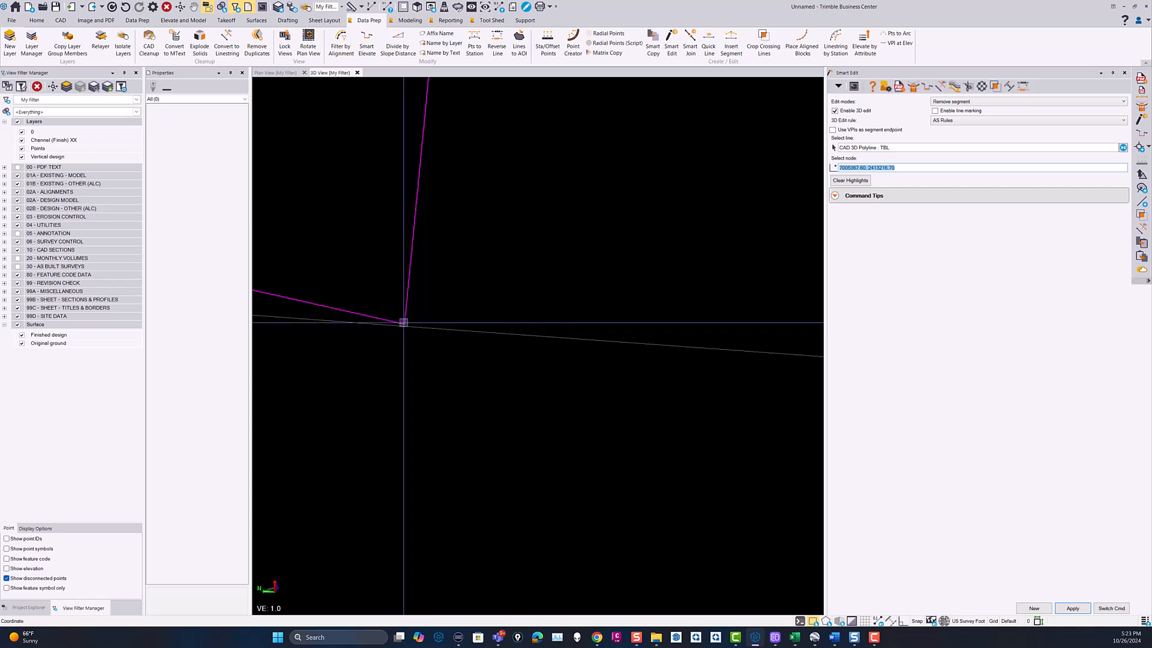
left_click(405, 322)
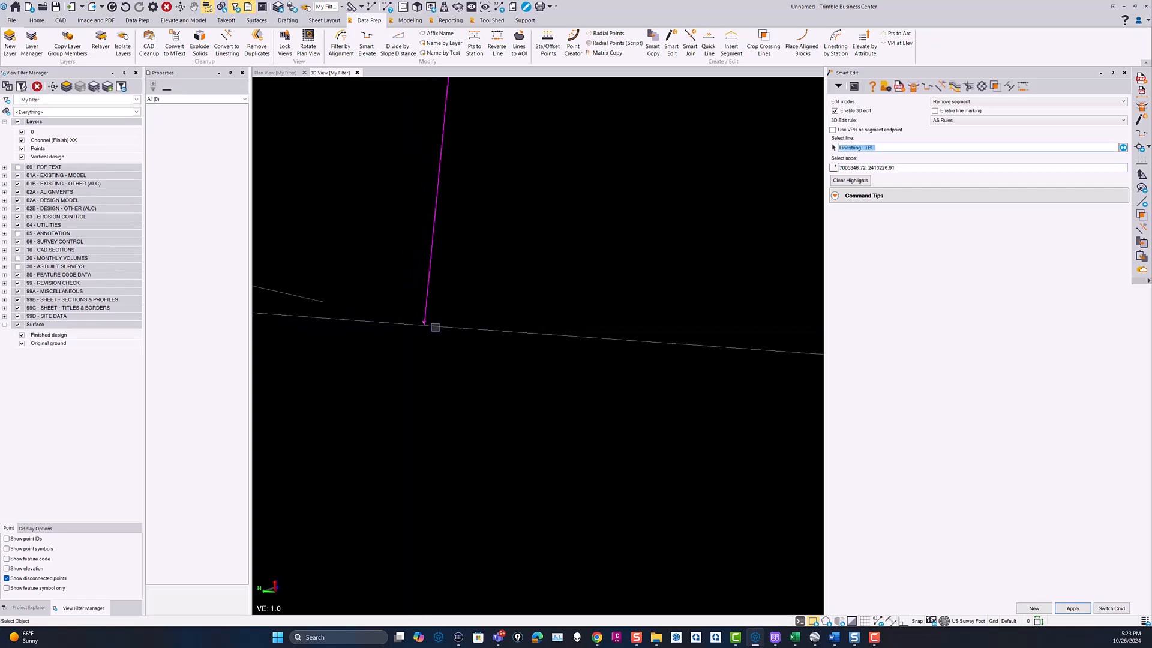
left_click(126, 8)
Remove the vertical jog segment of the second TBL 3D polyline at its lower corner node.
middle_click_drag(434, 312, 428, 327)
scroll(432, 343, "up", 1)
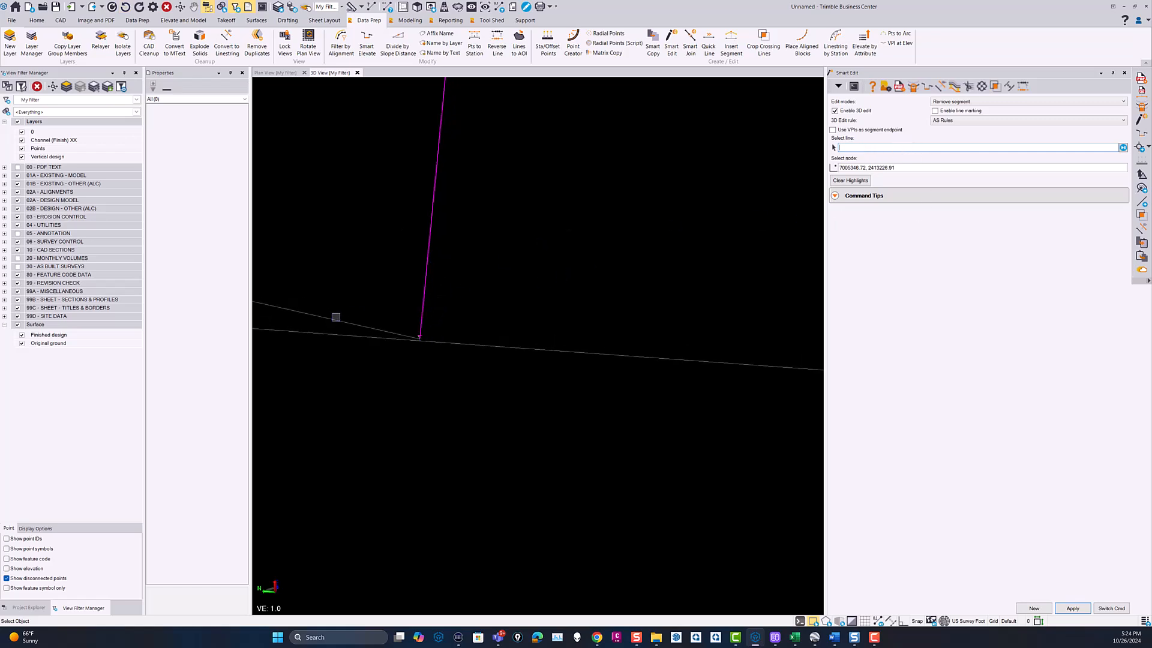
left_click(418, 336)
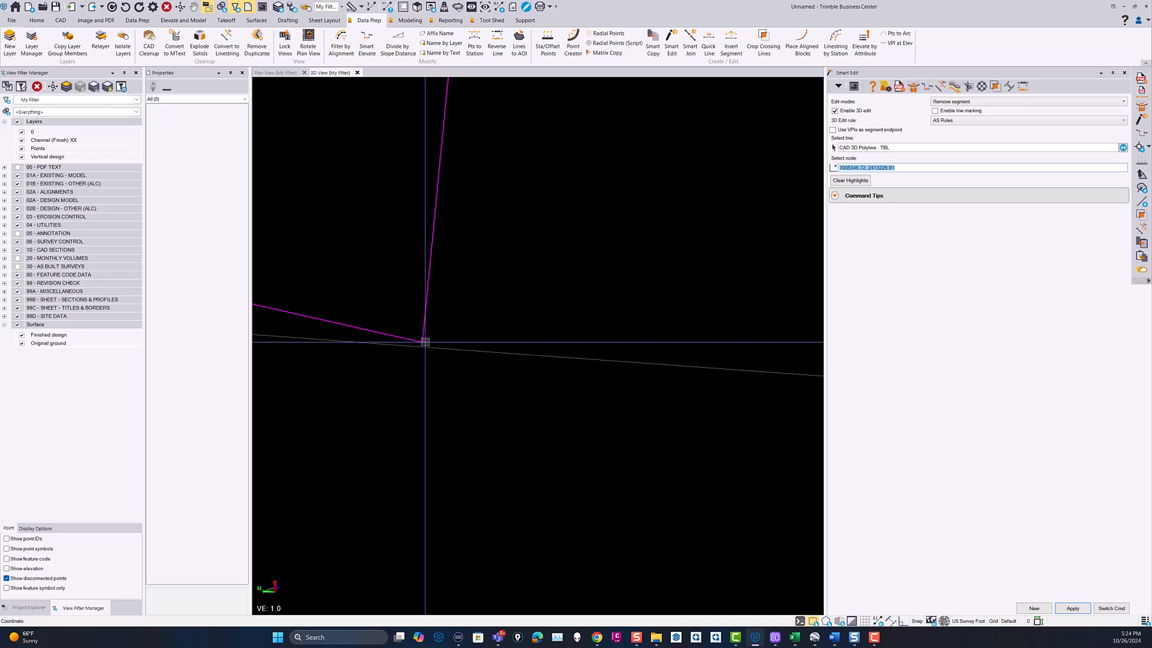
left_click(422, 341)
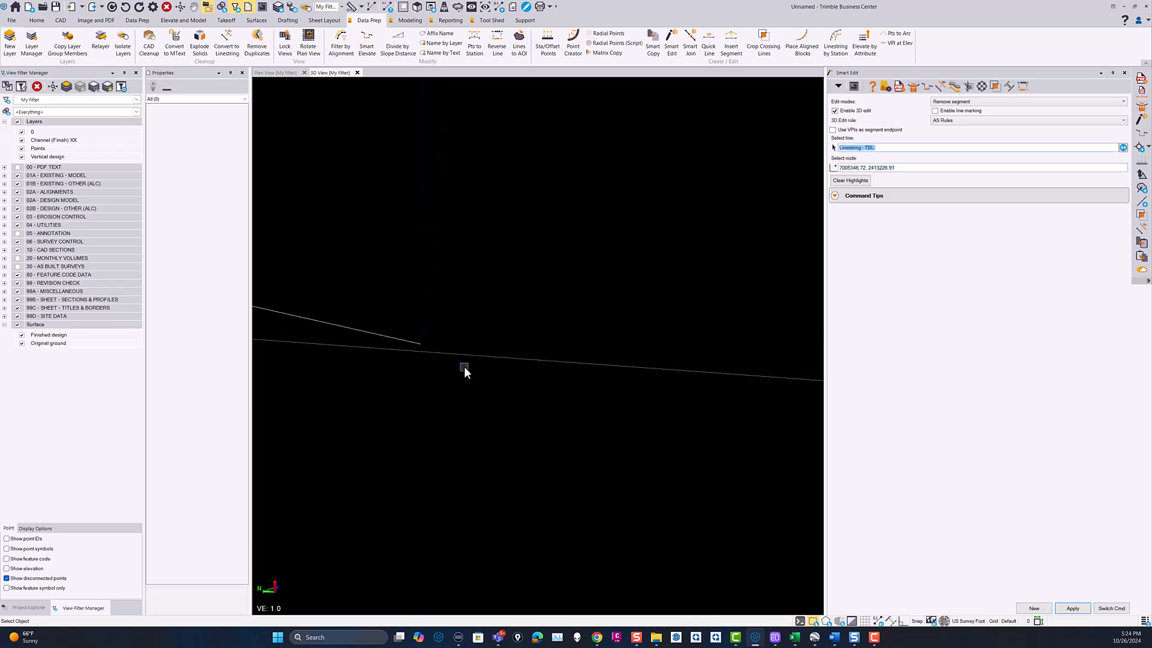
Select the next TBL 3D polyline with a vertical jog, and set Arrow Transparency in the Show Direction settings slightly below mid-range.
scroll(445, 329, "down", 6)
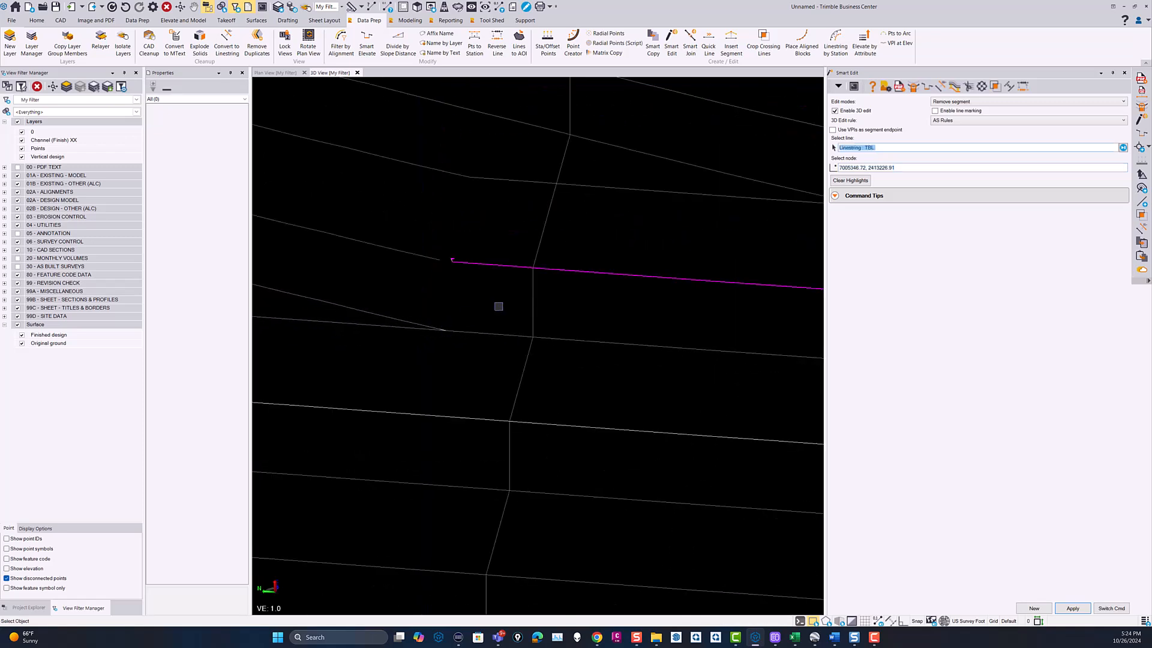
scroll(485, 322, "up", 4)
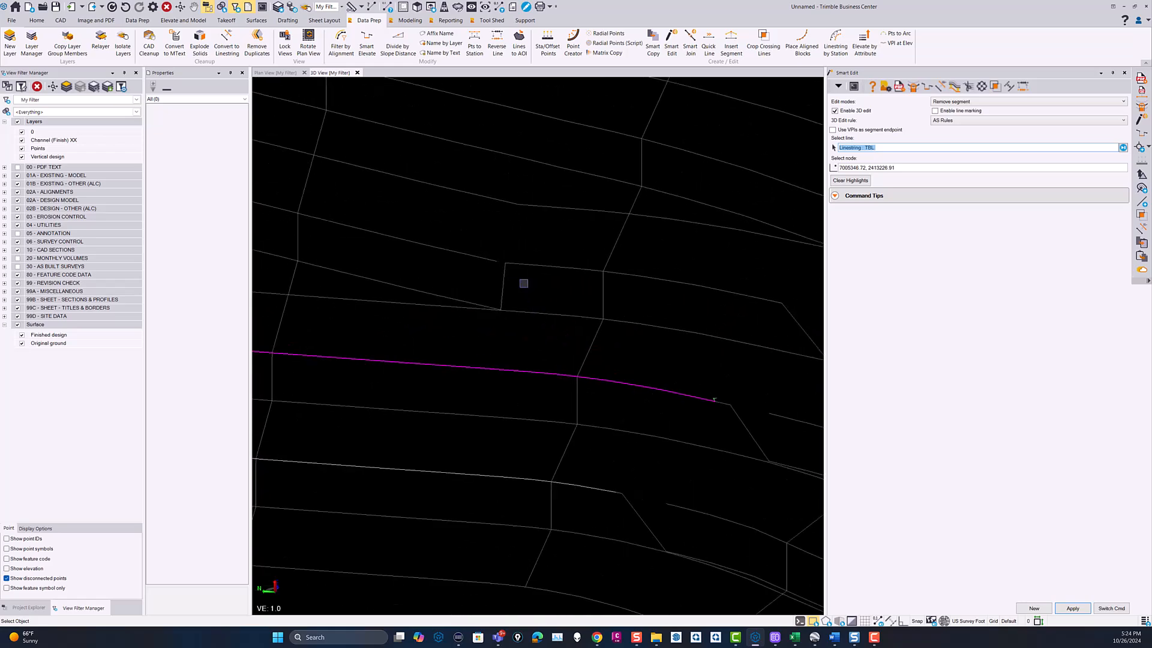
left_click(506, 282)
scroll(498, 323, "up", 10)
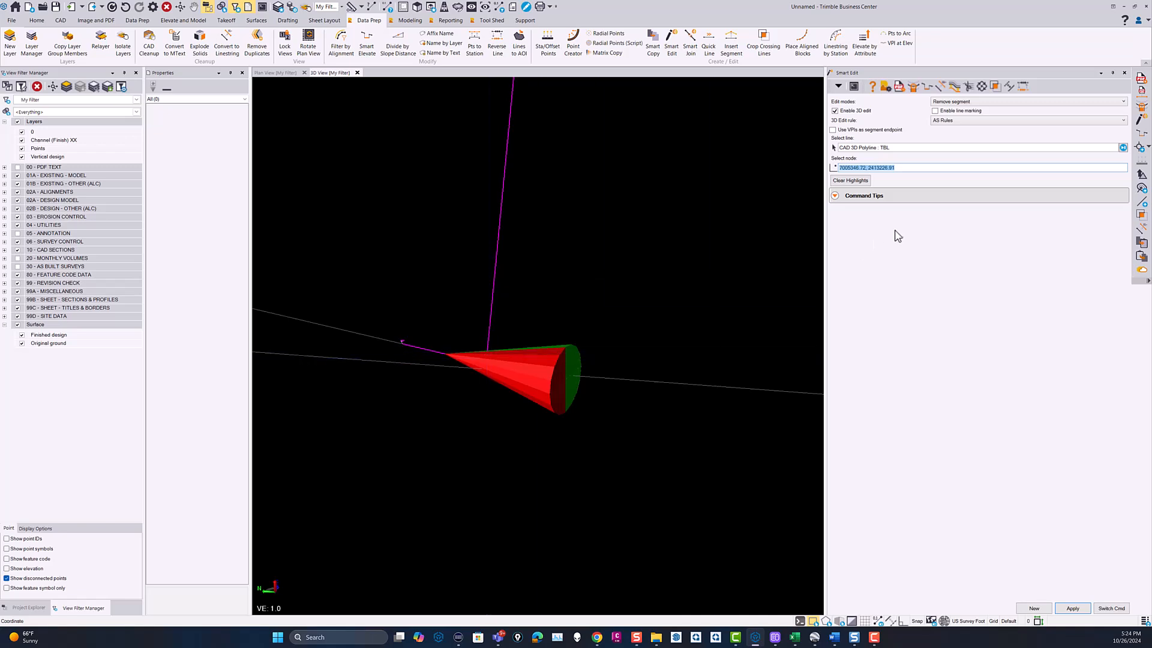
left_click(898, 148)
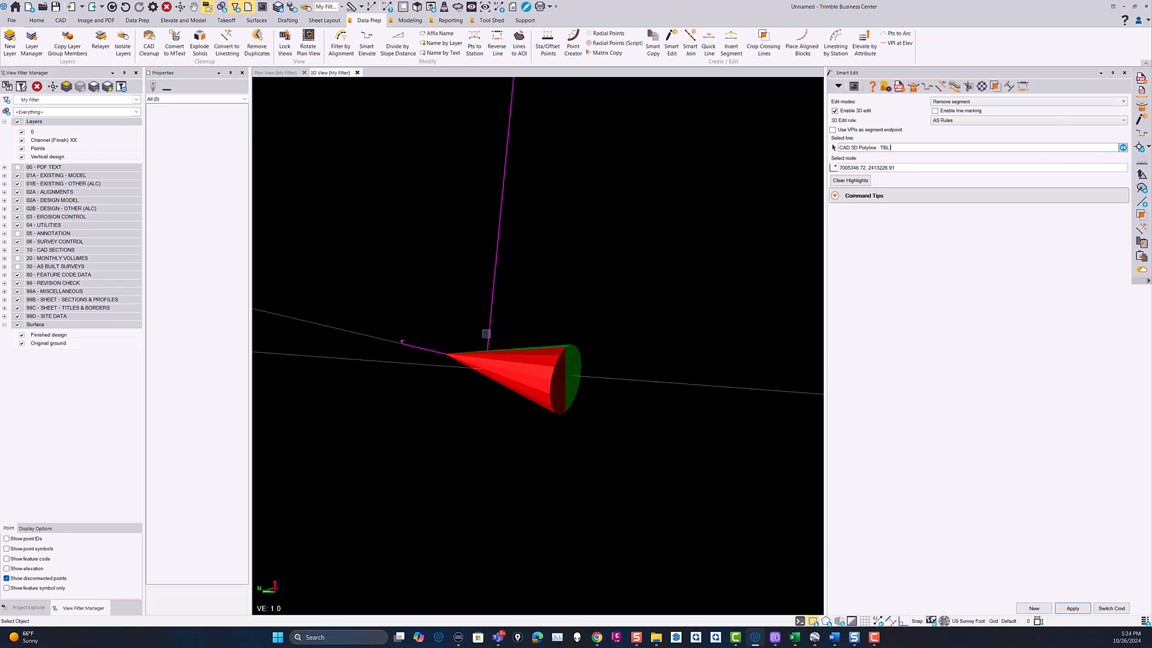
left_click(886, 87)
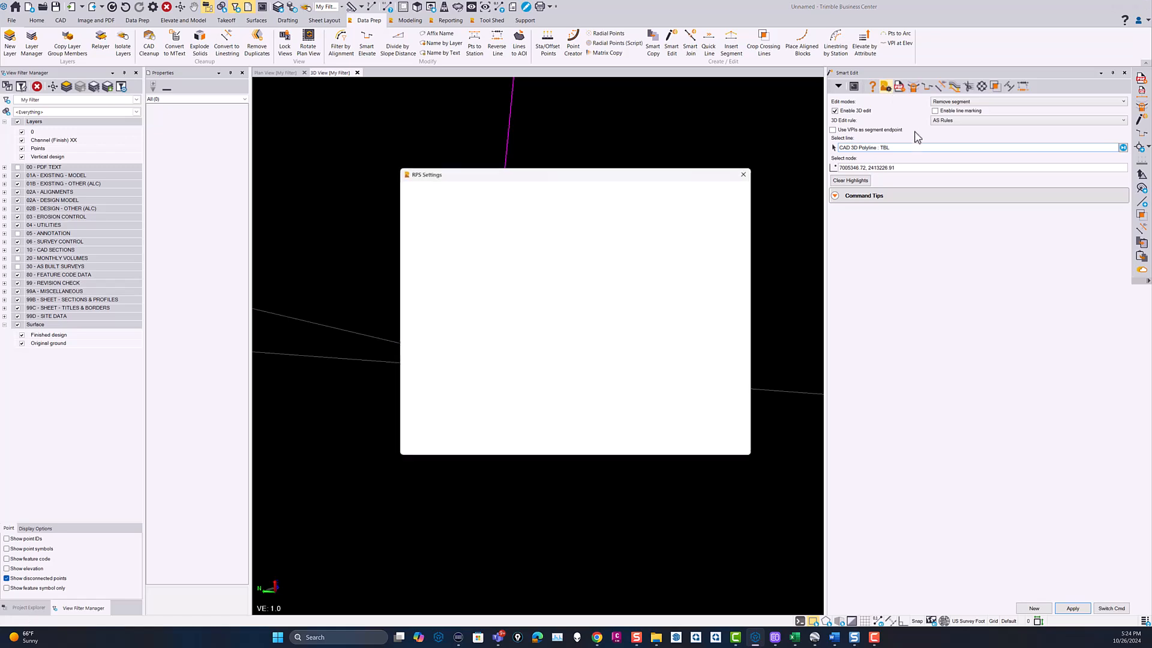
left_click(576, 360)
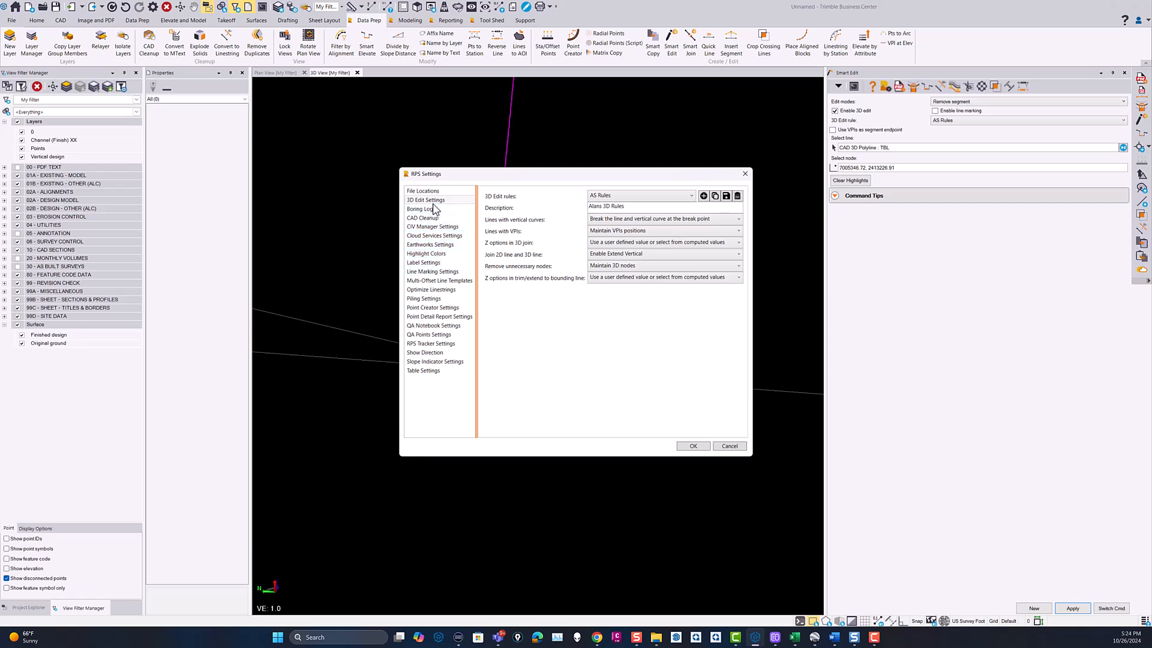
left_click(441, 354)
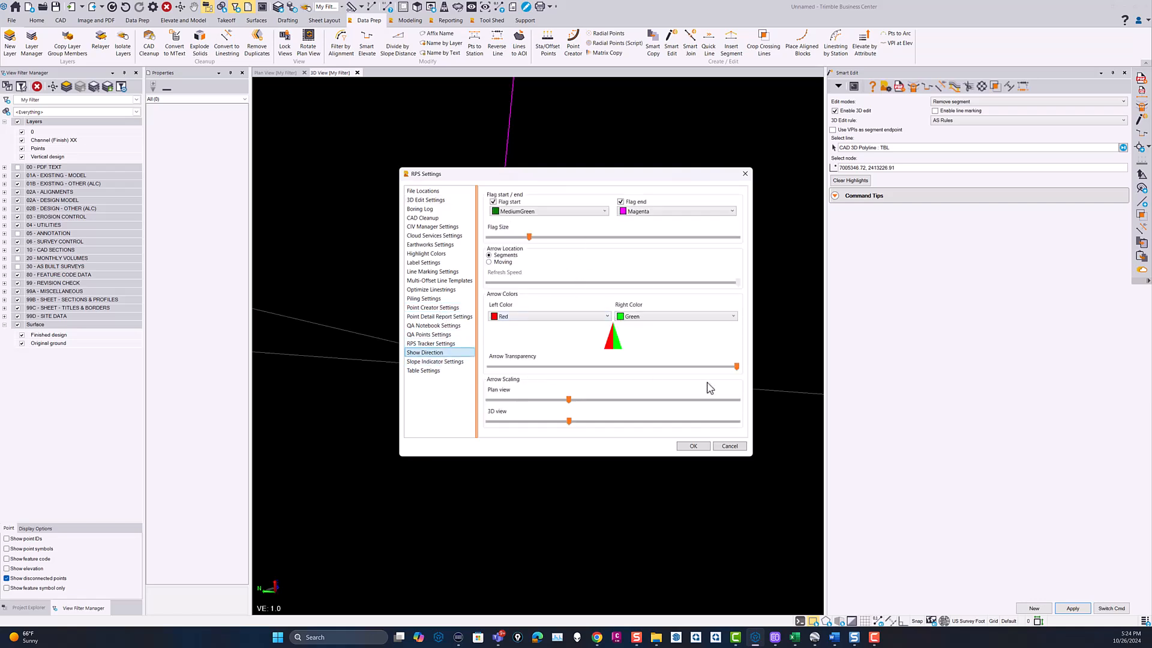
left_click_drag(738, 368, 594, 375)
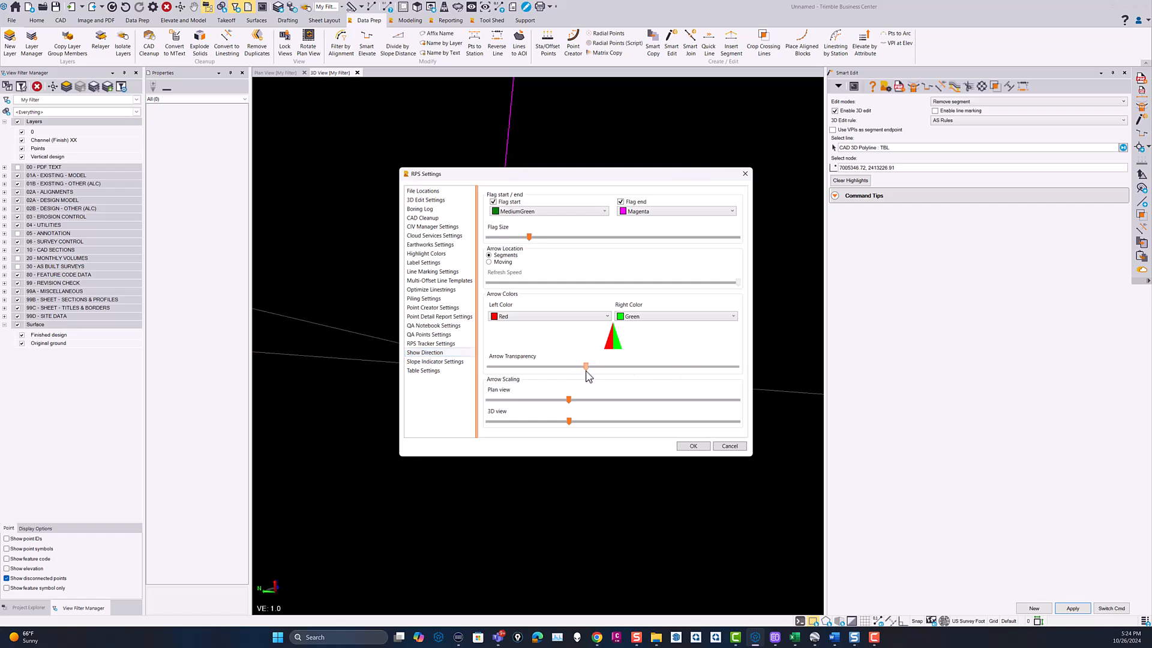
left_click(696, 447)
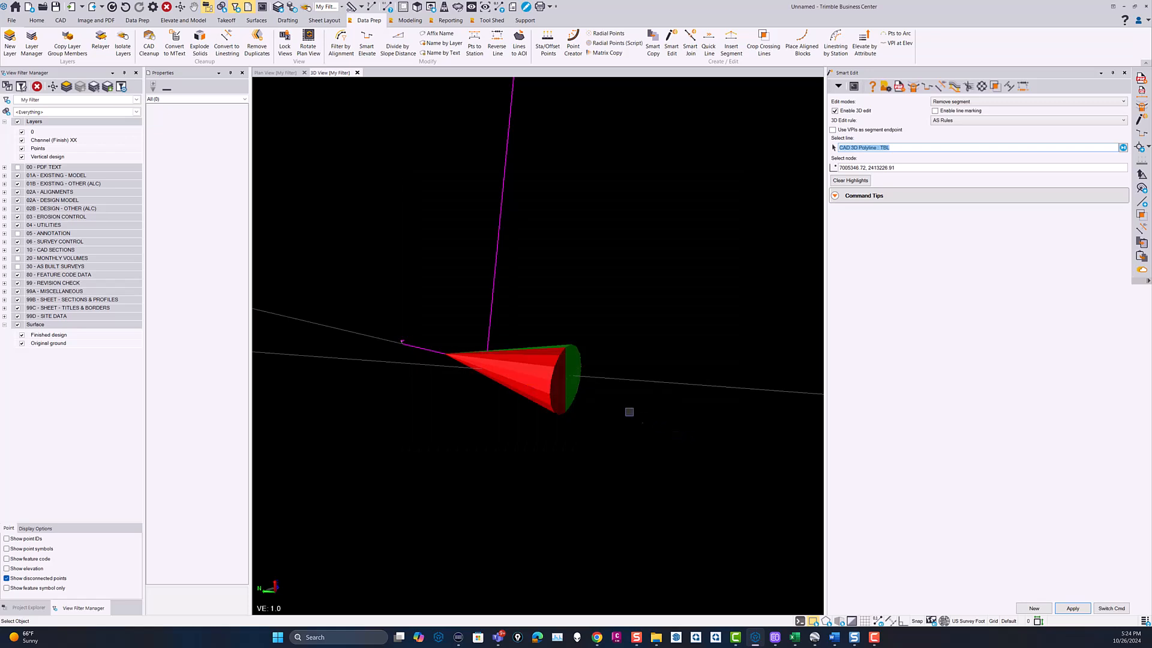
Remove the vertical jog segment of the third TBL 3D polyline near its lower corner.
left_click(894, 147)
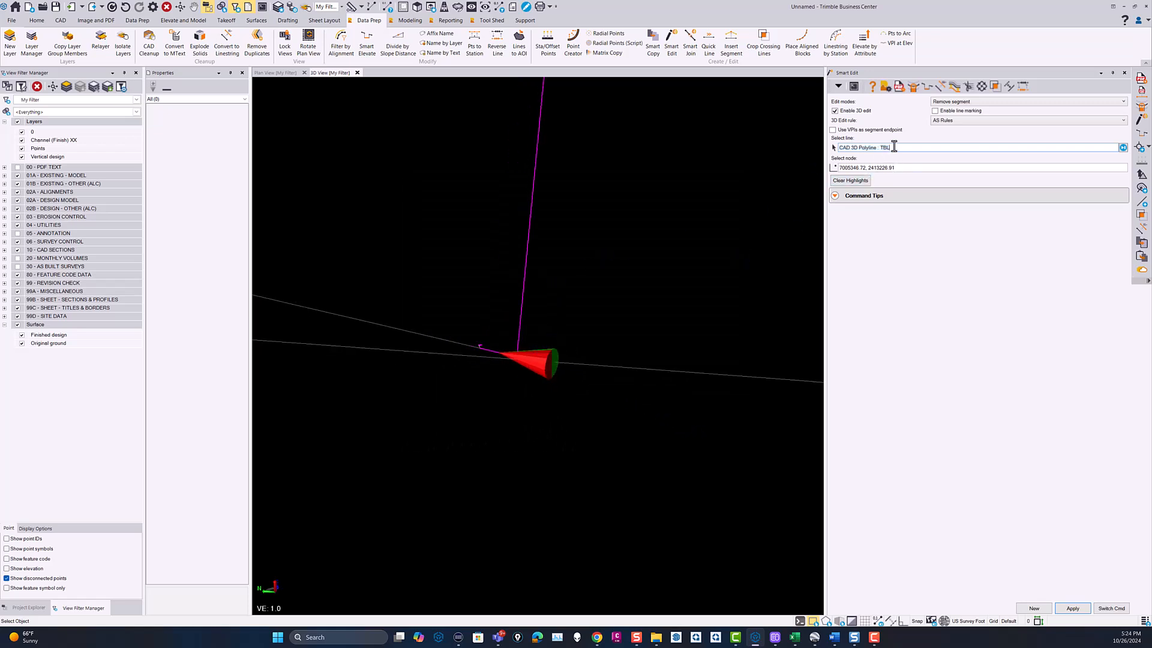
left_click(523, 296)
scroll(514, 357, "up", 4)
left_click(518, 358)
scroll(548, 345, "down", 13)
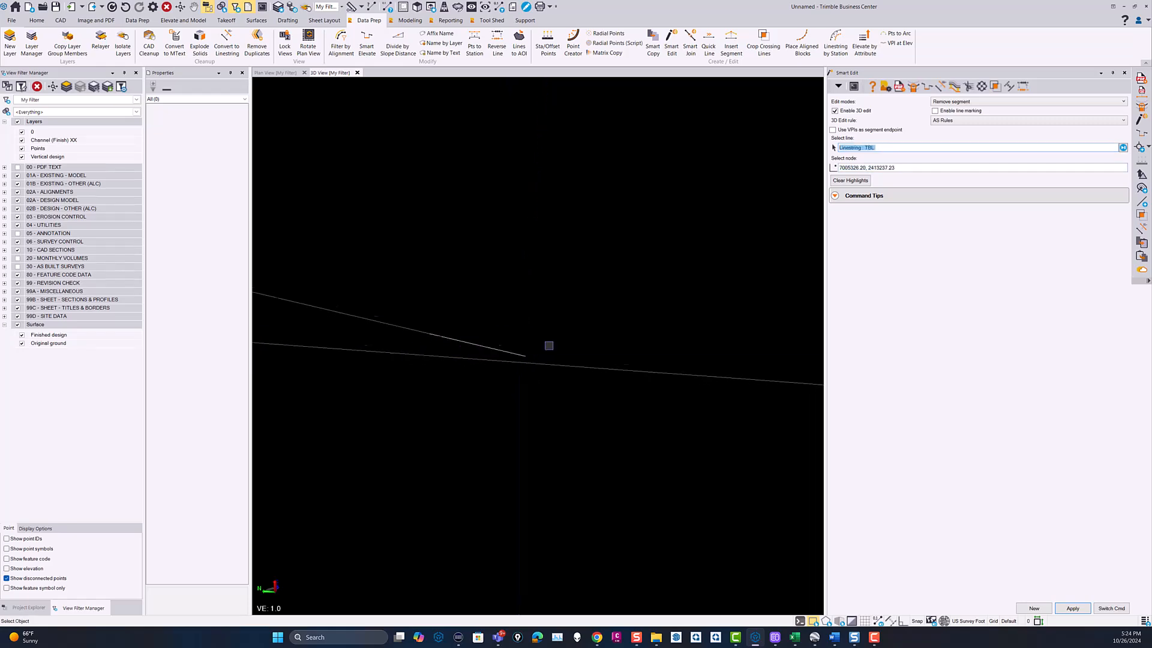
Remove the diagonal segment that drops from the end of the uppermost highlighted TBL line to the BBR line below.
middle_click_drag(571, 340, 545, 329)
scroll(664, 329, "up", 4)
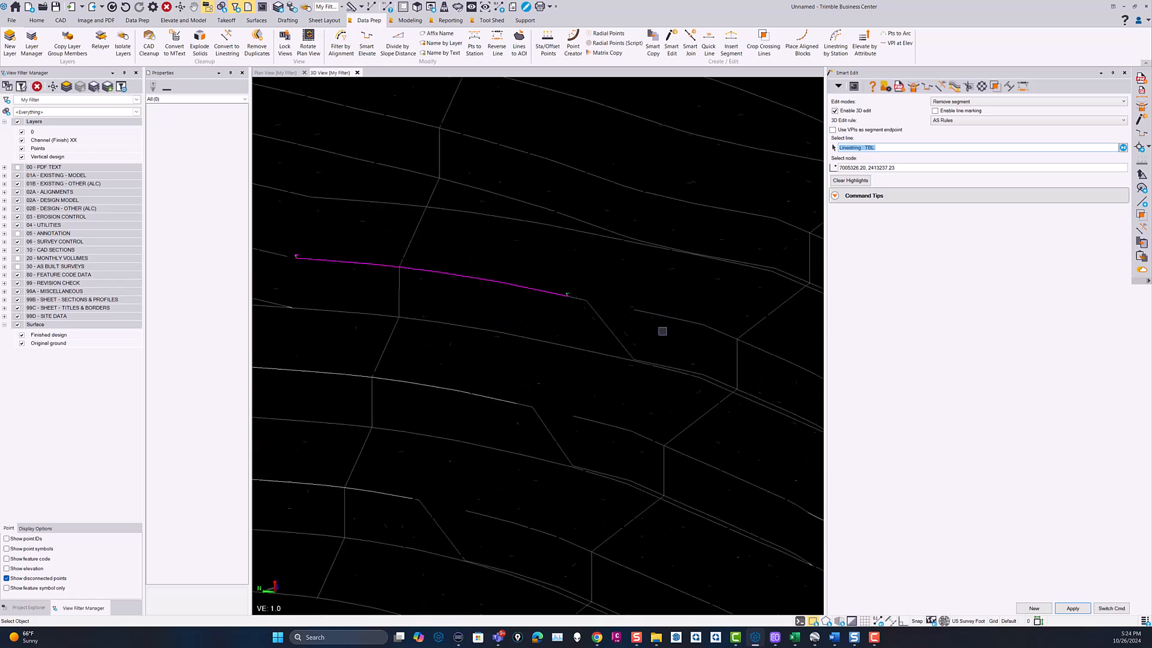
left_click(605, 329)
scroll(575, 297, "up", 3)
left_click(569, 295)
scroll(586, 327, "down", 8)
Remove the vertical jog segment of the TBL 3D polyline where it meets the end of the BBR line.
scroll(618, 341, "up", 4)
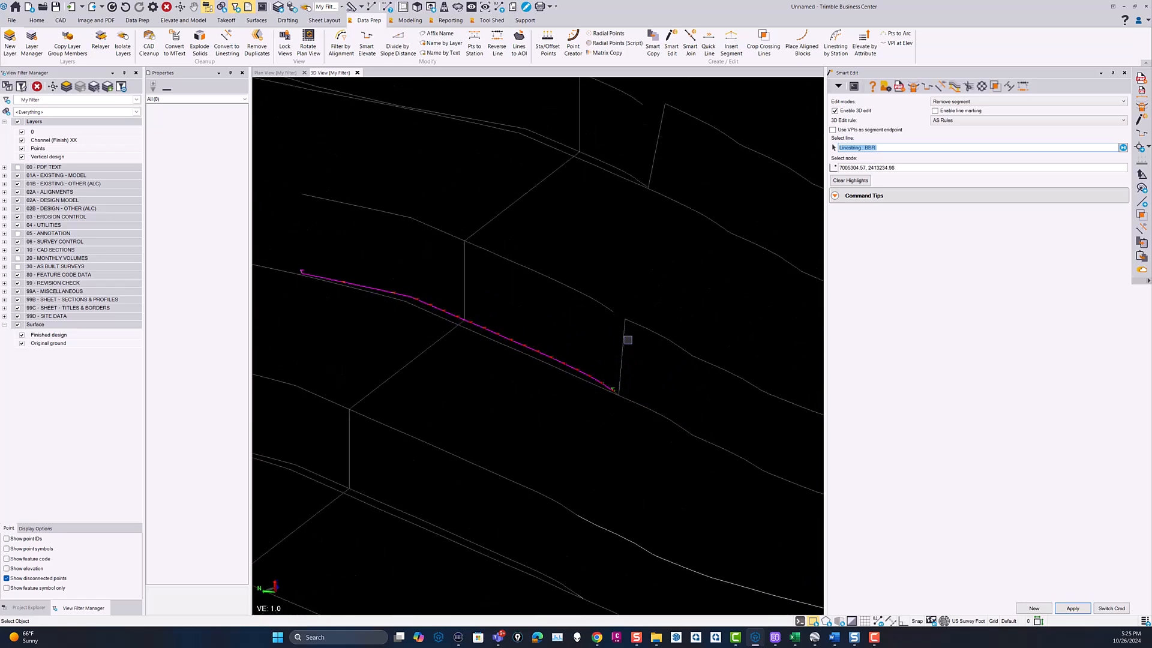
left_click(622, 346)
scroll(623, 345, "up", 5)
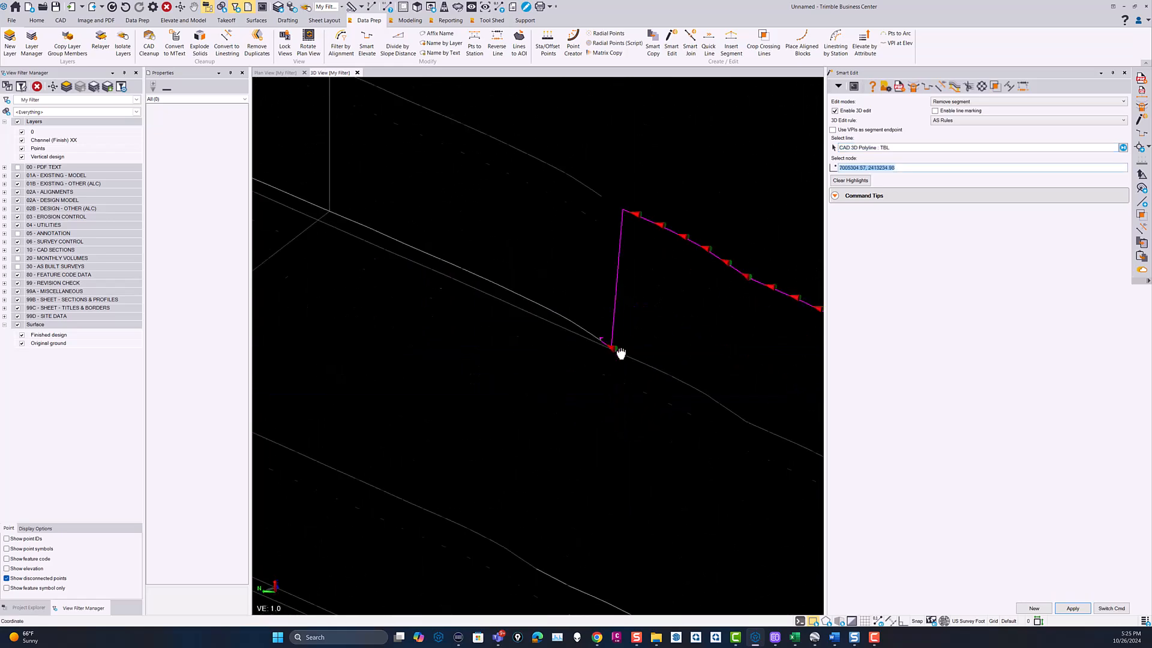
scroll(614, 353, "up", 3)
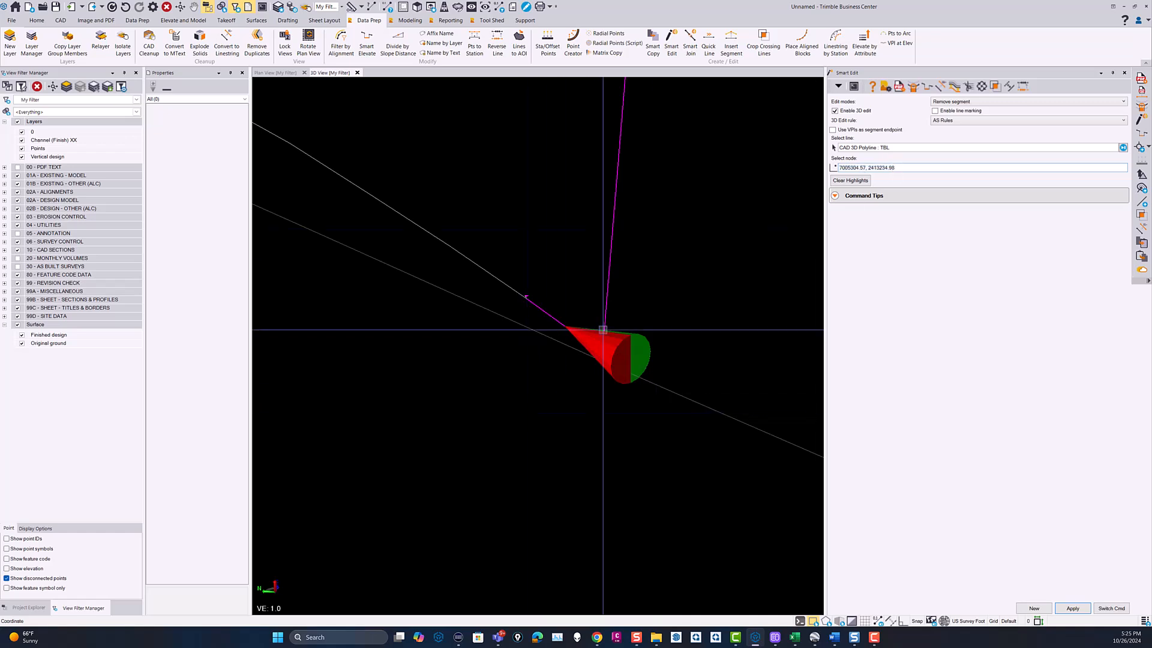
scroll(604, 372, "up", 3)
left_click(604, 370)
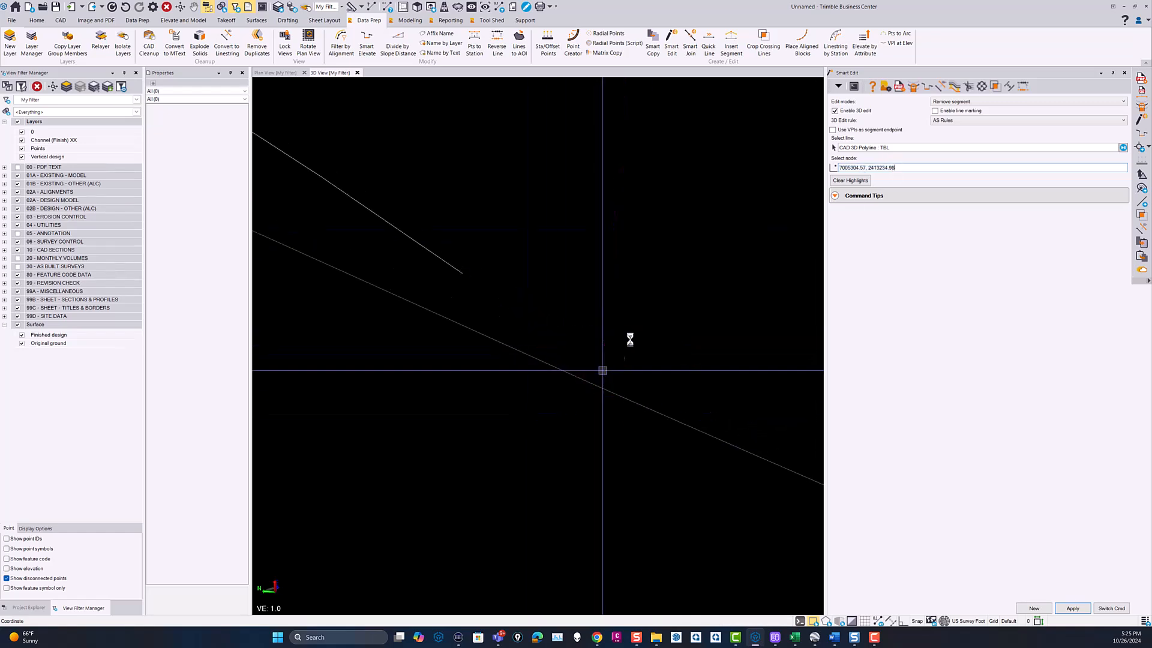
scroll(622, 334, "down", 5)
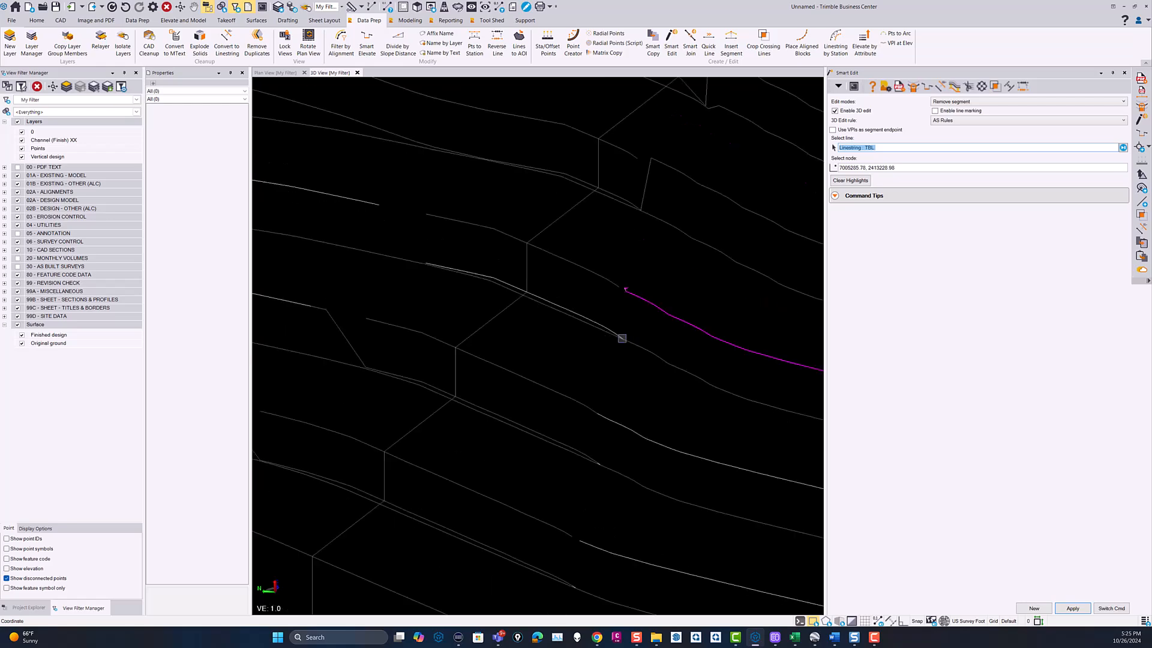
Remove the diagonal connecting segment of the BBR 3D polyline on the middle bench, at the end of the TBL line.
middle_click_drag(643, 327, 593, 270)
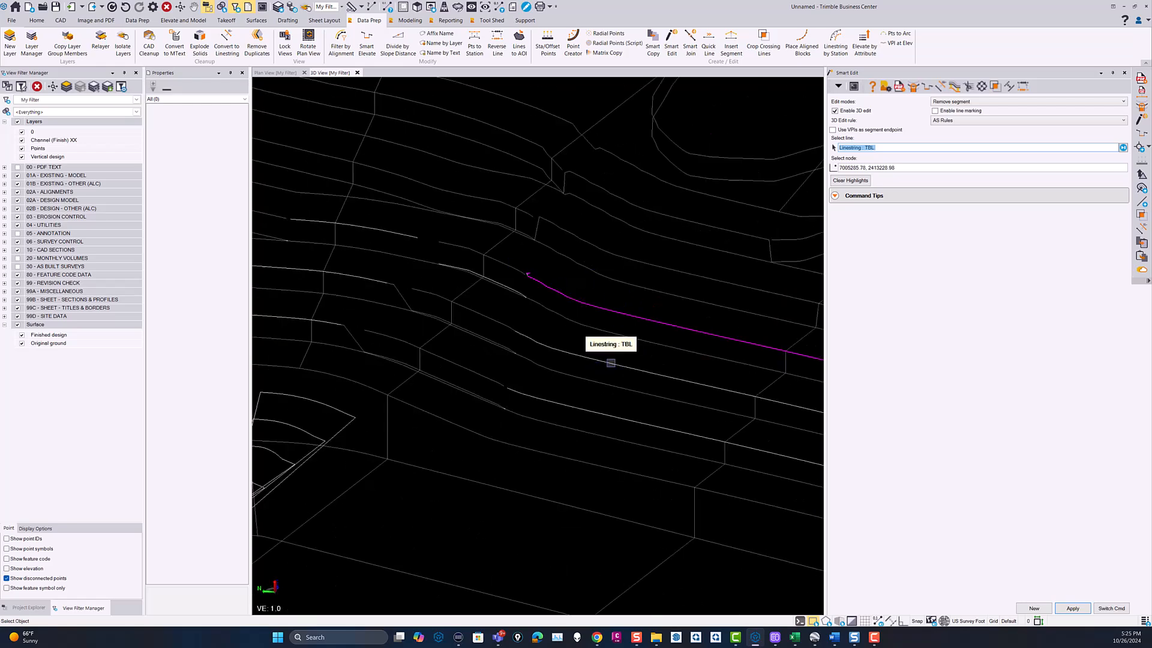
middle_click_drag(448, 316, 595, 314)
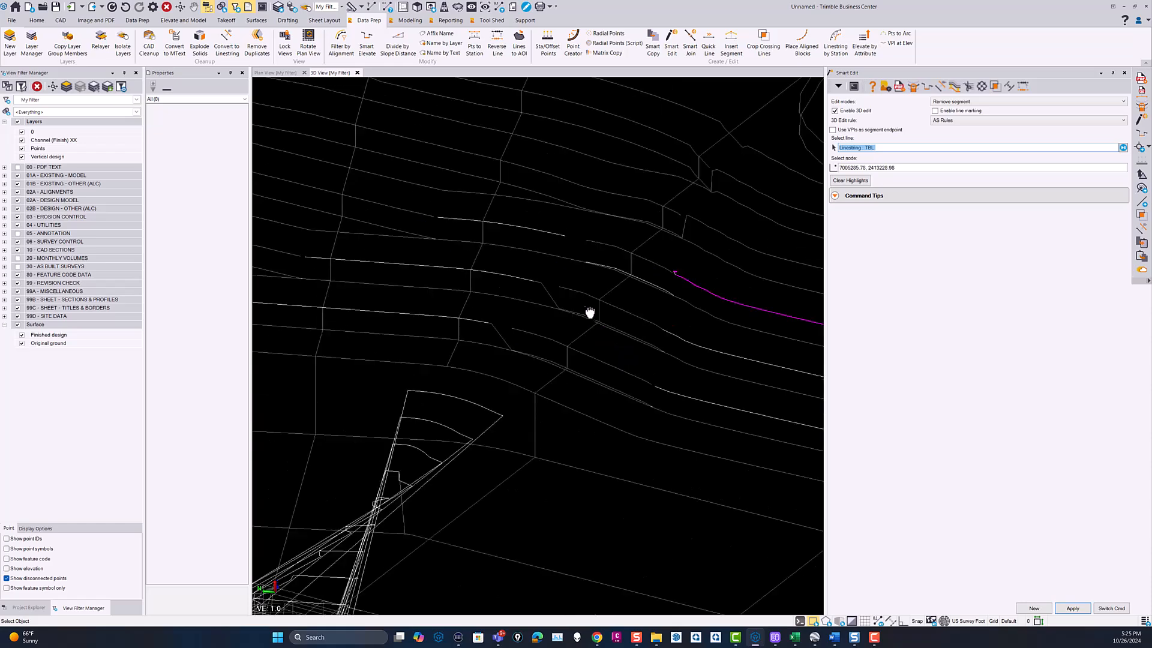
scroll(562, 303, "up", 3)
left_click(542, 290)
scroll(540, 281, "up", 3)
left_click(516, 262)
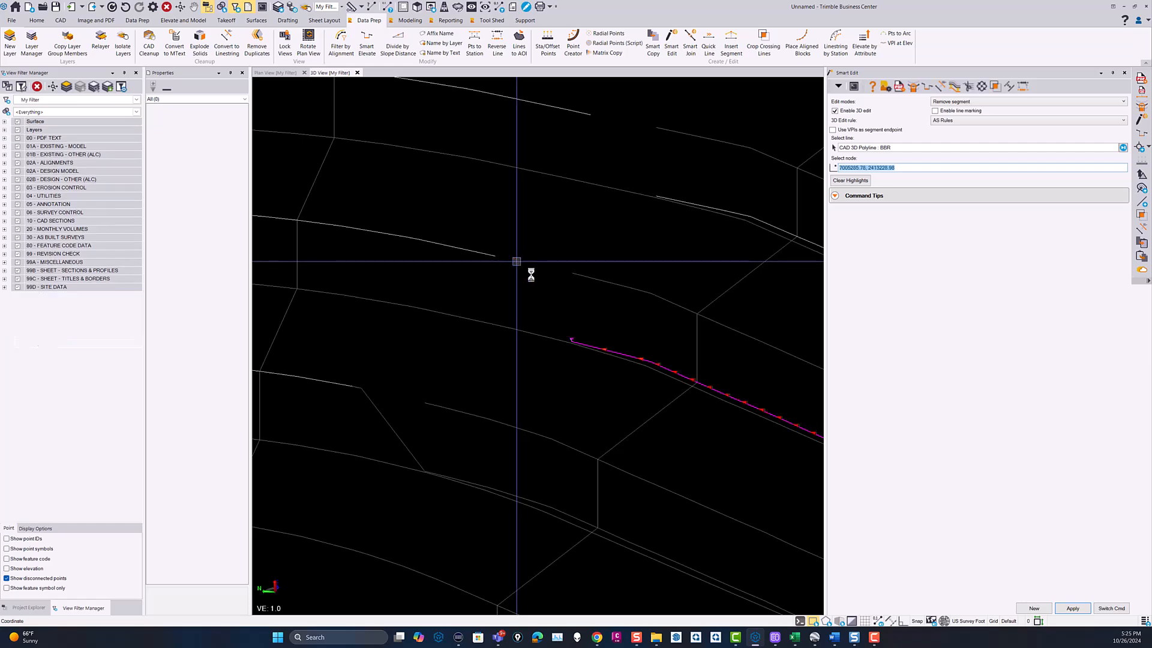
scroll(551, 275, "down", 2)
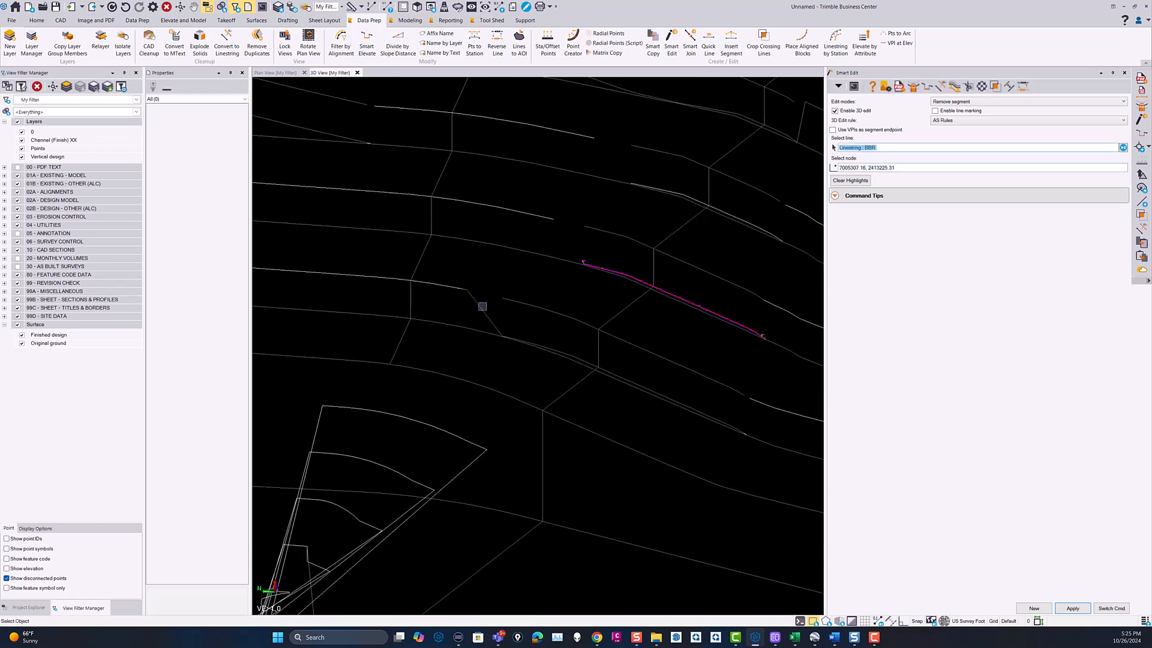
Remove the diagonal connecting segment of the BBR 3D polyline on the lowest bench.
left_click(482, 307)
scroll(469, 303, "up", 5)
left_click(465, 281)
scroll(509, 319, "down", 1)
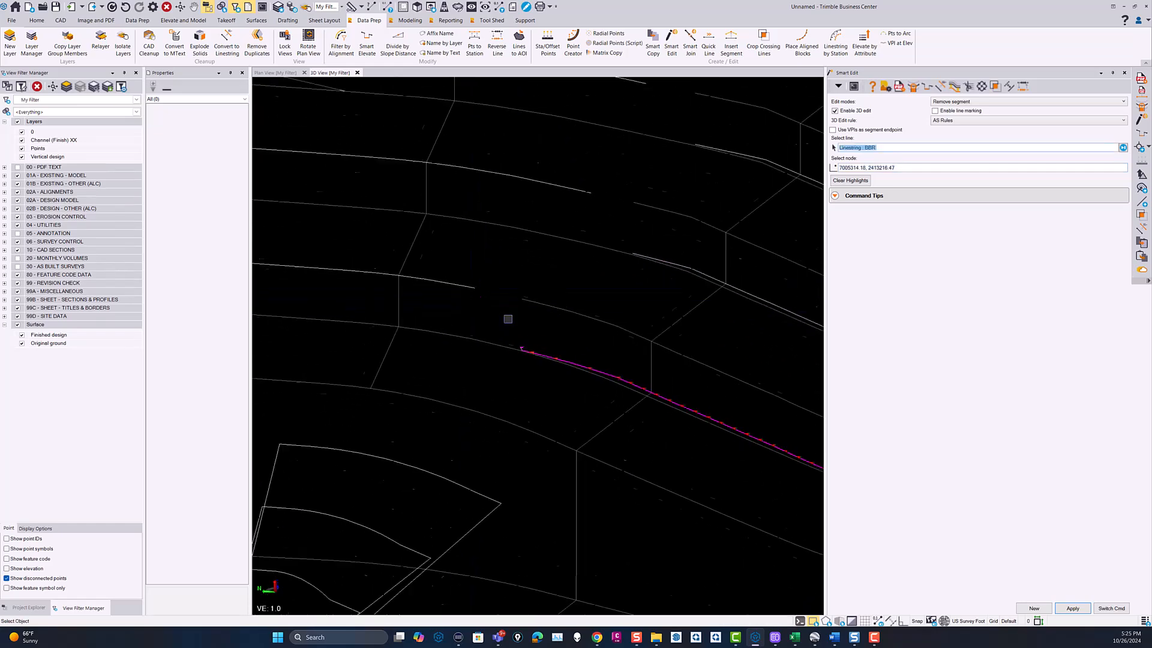
Switch the edit mode to Join and join the uppermost separated TBL linestring to the adjacent line across the small gap.
scroll(508, 321, "down", 2)
middle_click_drag(513, 328, 542, 376)
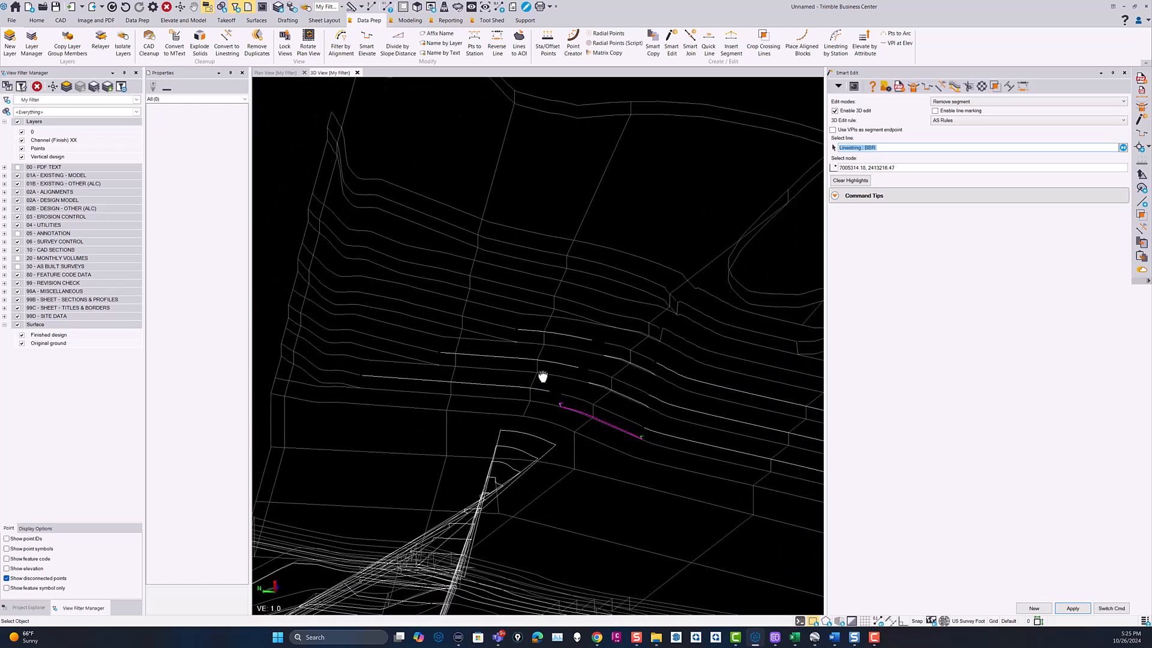
key("j")
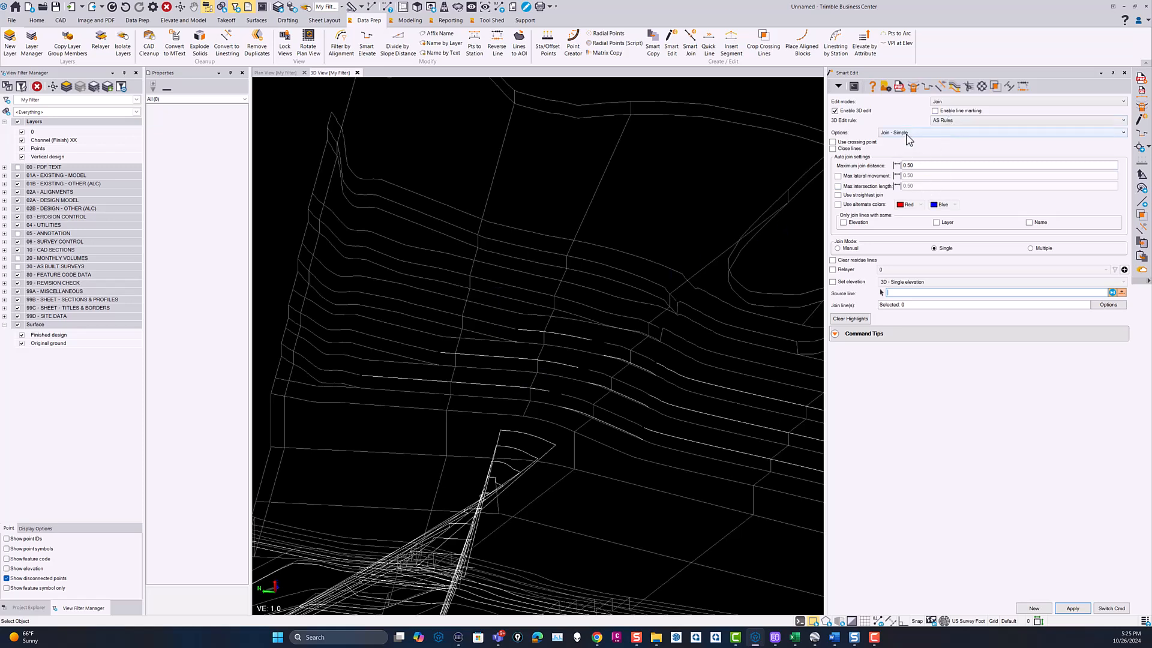
scroll(515, 330, "up", 5)
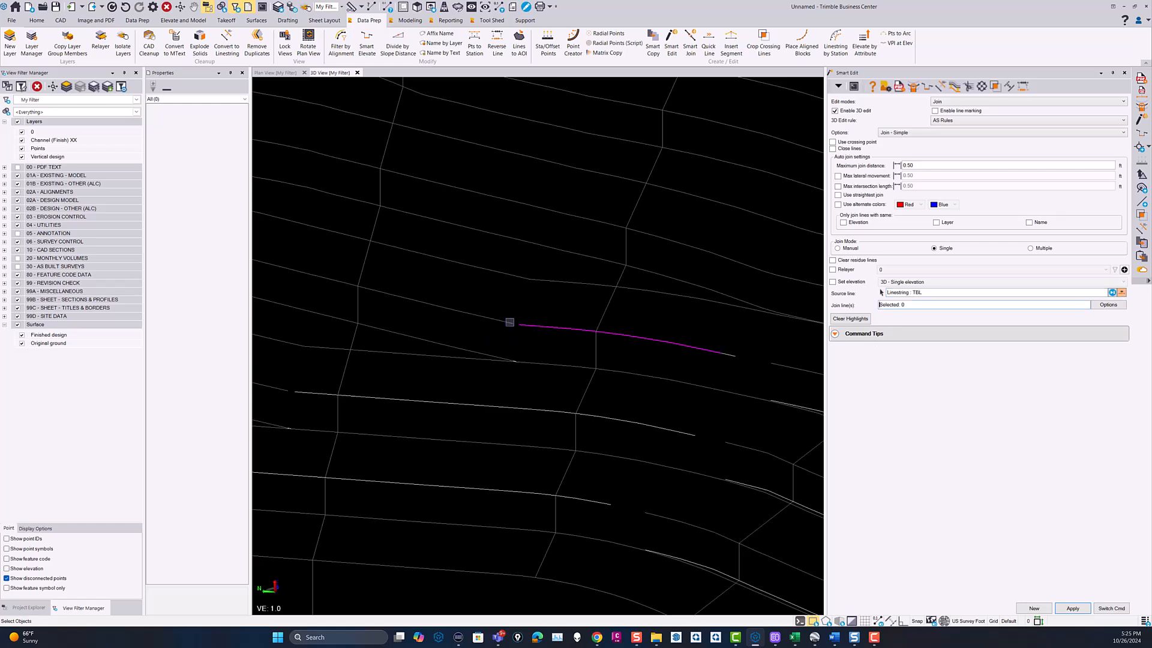
left_click(508, 322)
scroll(533, 330, "down", 3)
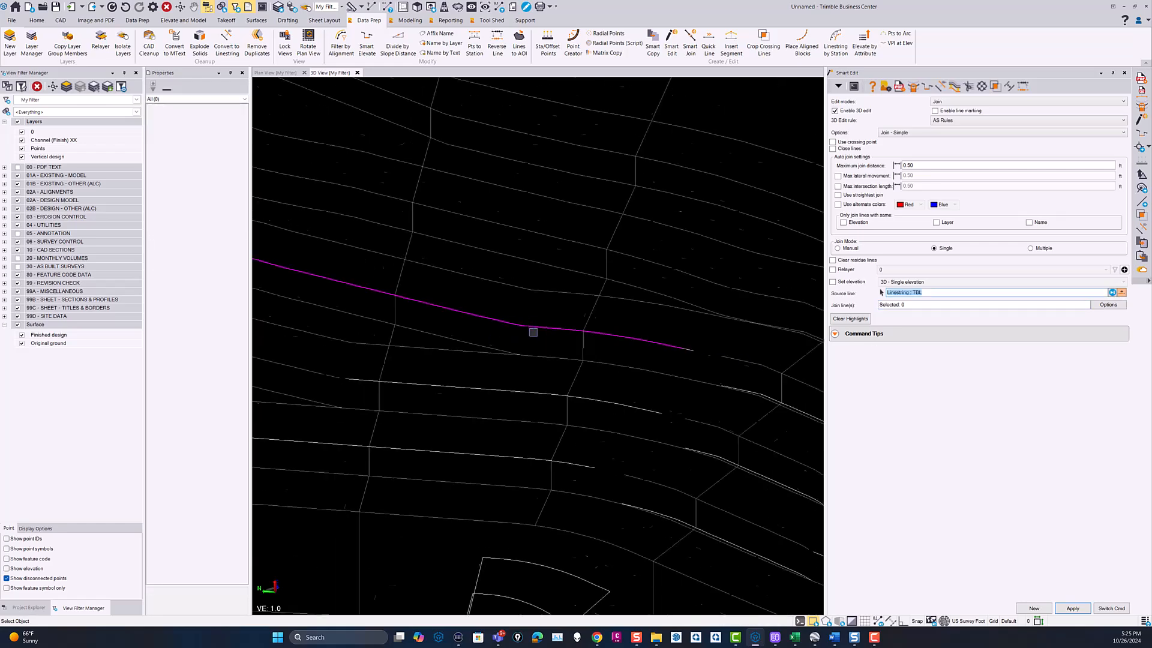
Join the extended TBL linestring to the pieces that continue it beyond its other end.
scroll(666, 348, "up", 5)
left_click(695, 355)
left_click(636, 347)
scroll(630, 342, "up", 1)
left_click(616, 334)
scroll(581, 375, "down", 5)
Join the middle bench's TBL linestring to the matching line across the small gap at its near end.
middle_click_drag(580, 374, 686, 346)
scroll(628, 350, "up", 3)
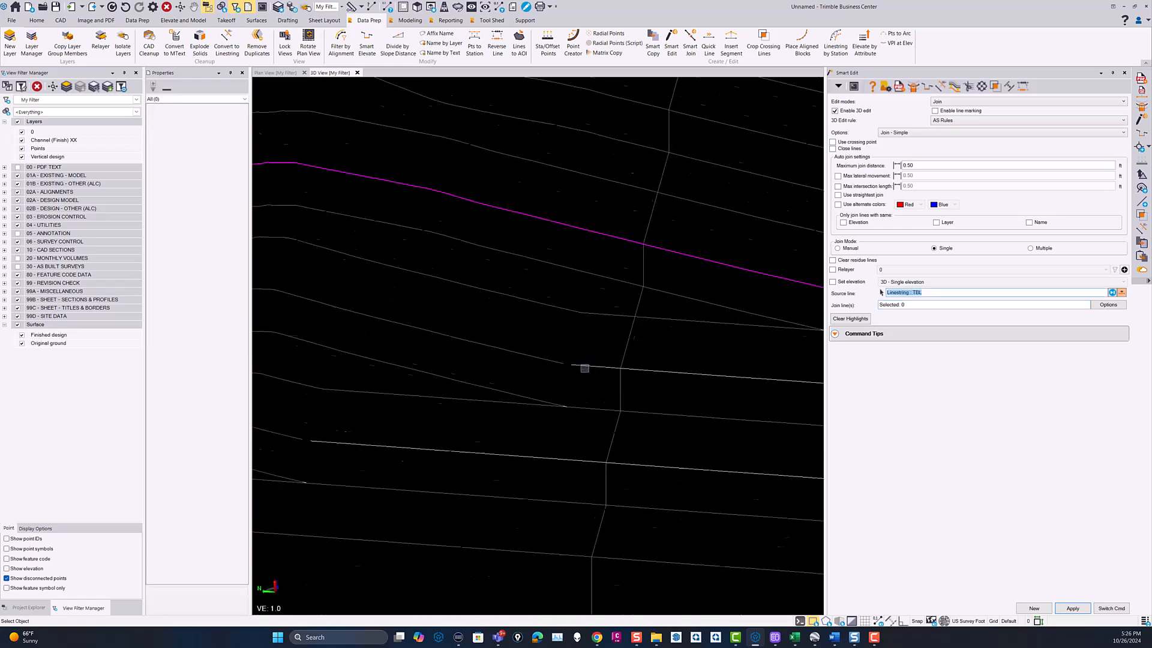
left_click(568, 365)
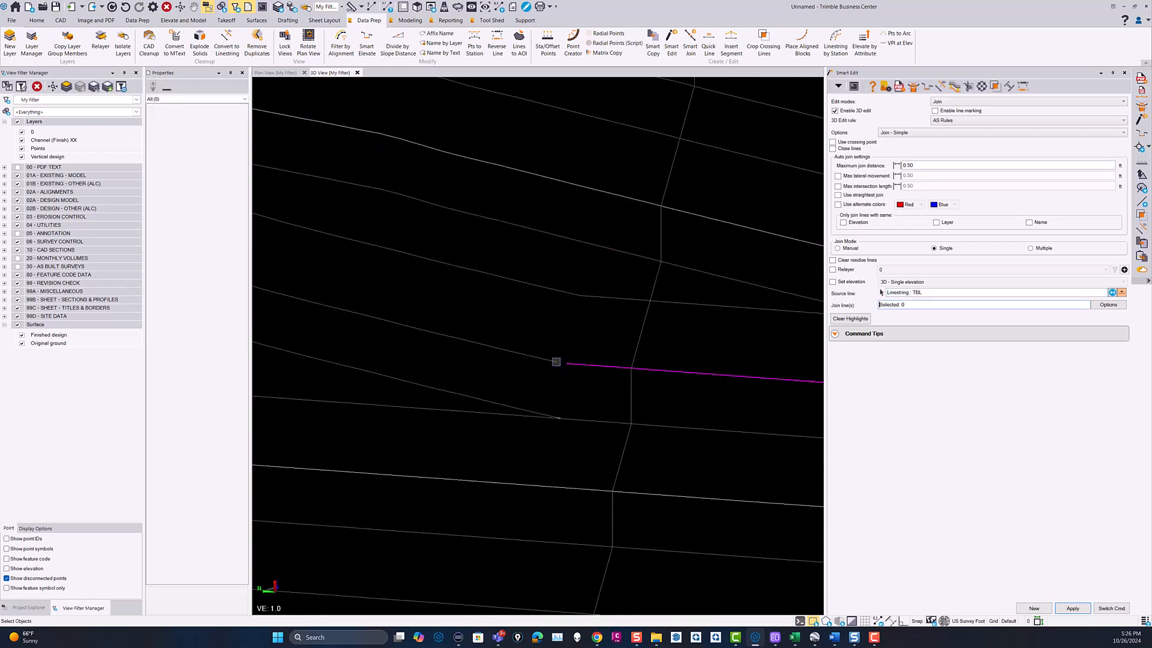
middle_click_drag(545, 385, 610, 341)
scroll(555, 388, "up", 4)
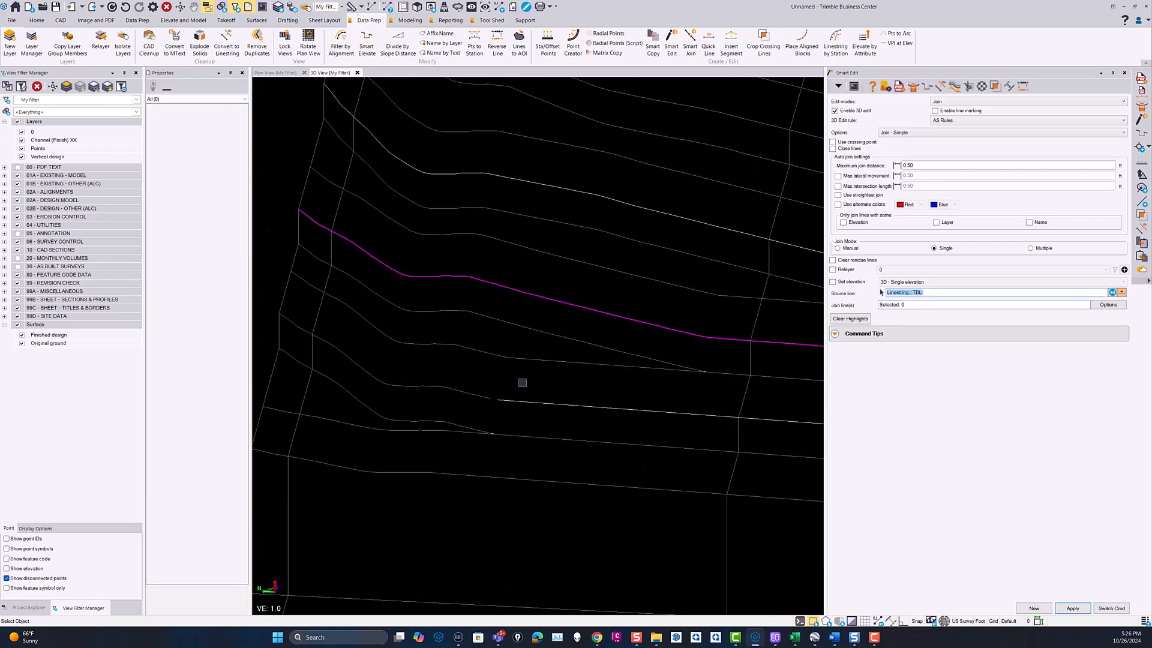
Join the lowest bench's TBL linestring to the matching line across the small gap at its near end.
left_click(648, 359)
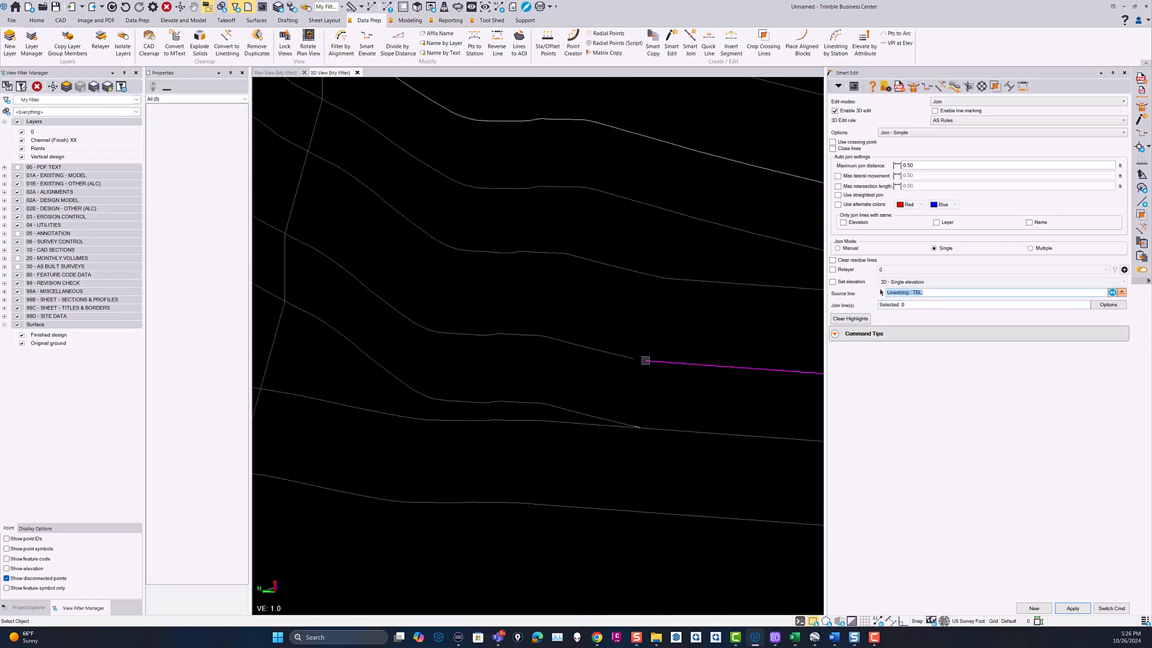
scroll(628, 377, "down", 3)
scroll(608, 387, "down", 3)
middle_click_drag(607, 384, 432, 350)
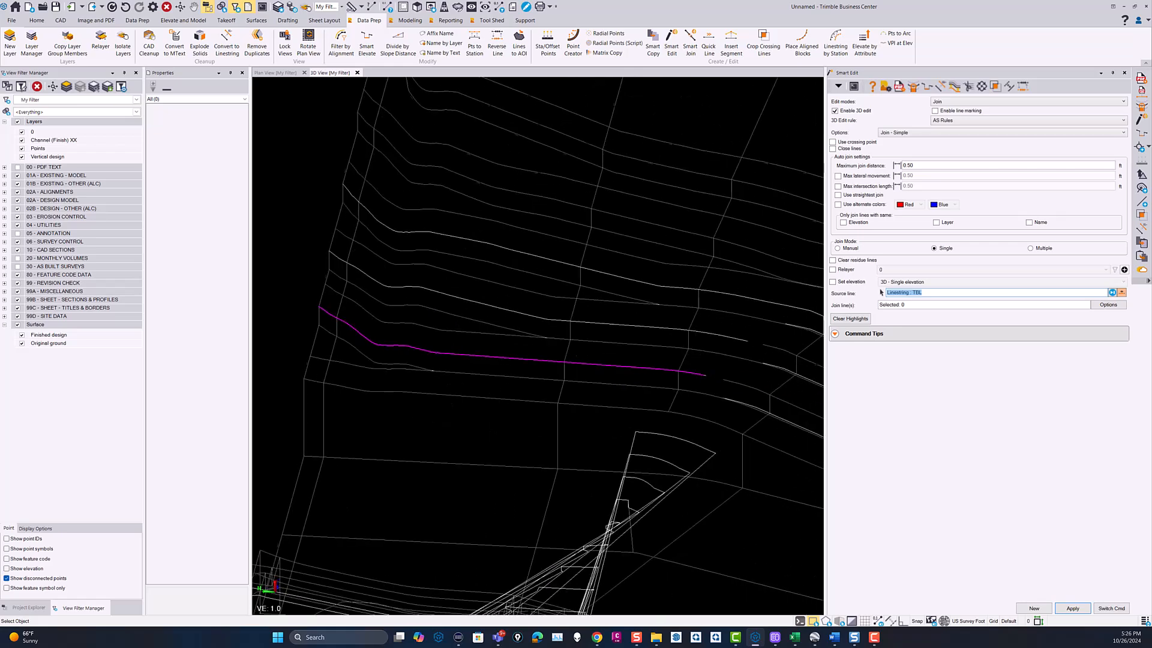
Join the middle bench's TBL linestring to the TBL piece that continues it across the gap at the bend.
middle_click_drag(593, 309, 532, 380)
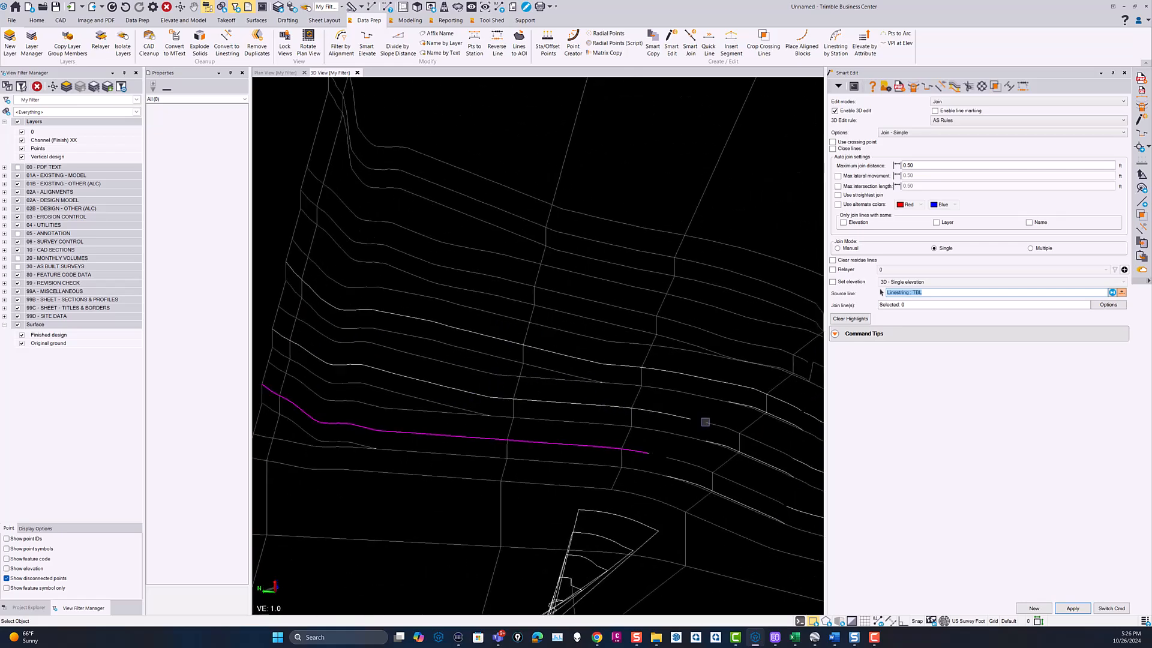
scroll(704, 421, "up", 3)
left_click(706, 422)
left_click(681, 416)
scroll(687, 439, "down", 1)
scroll(688, 439, "up", 2)
left_click(677, 424)
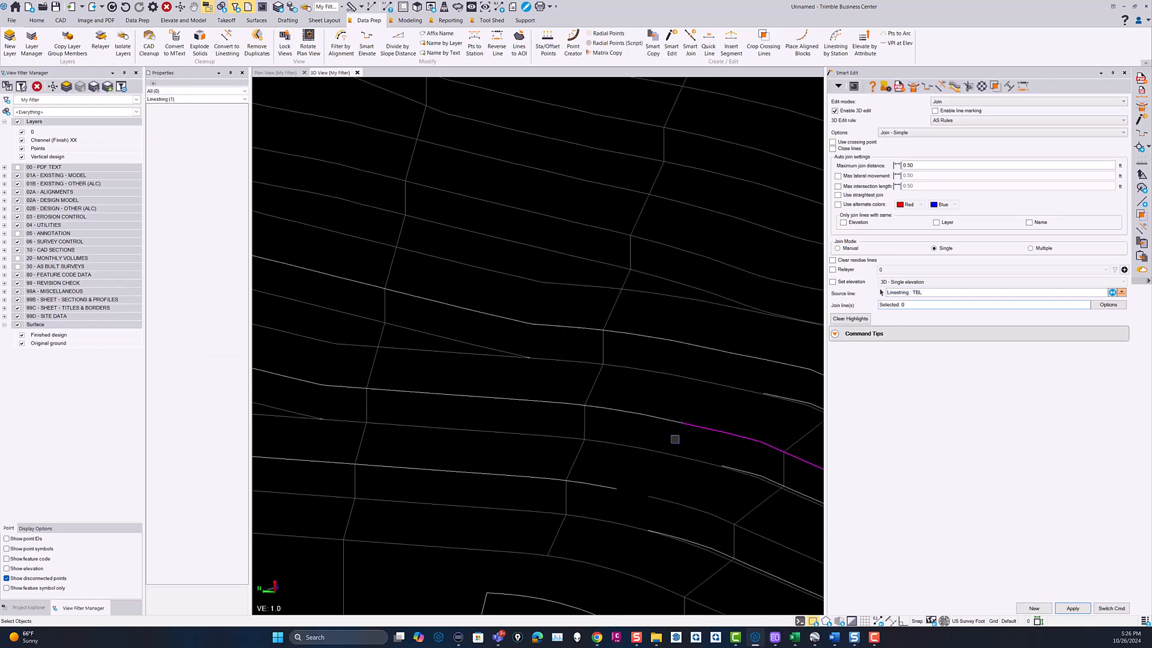
Join the lowest bench's TBL linestring to the TBL piece continuing around the bend above the fan-shaped lines.
scroll(621, 421, "down", 4)
middle_click_drag(621, 421, 610, 388)
mouse_move(621, 401)
right_mouse_down()
mouse_move(584, 402)
mouse_move(607, 394)
right_mouse_up()
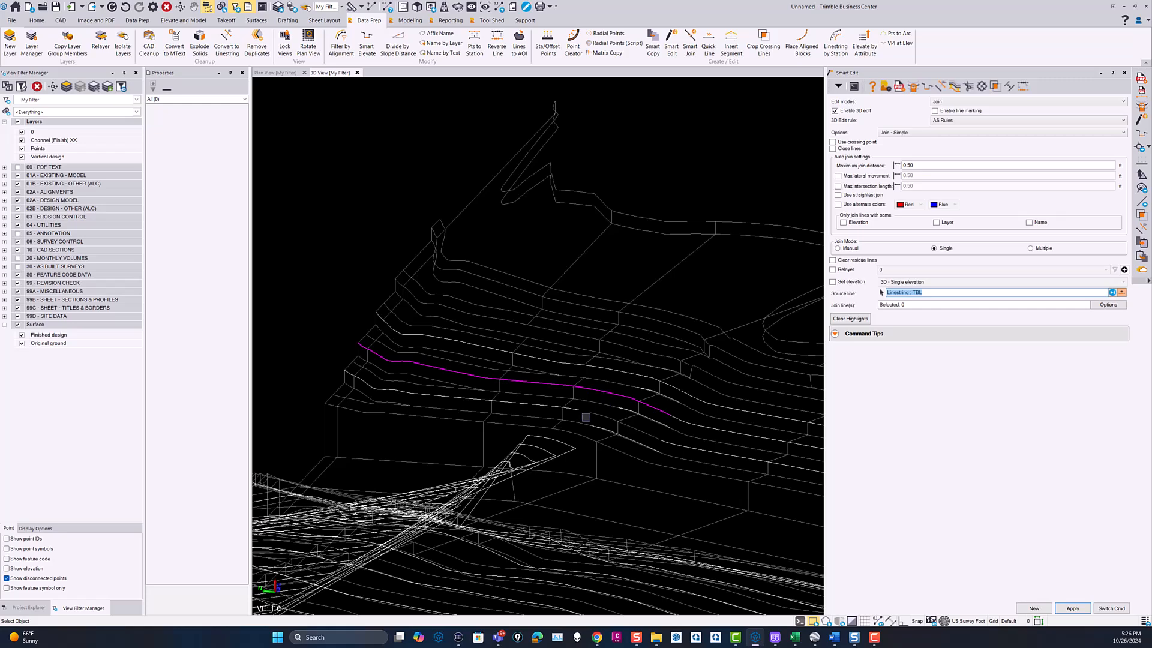
scroll(586, 416, "up", 3)
left_click(579, 410)
left_click(577, 410)
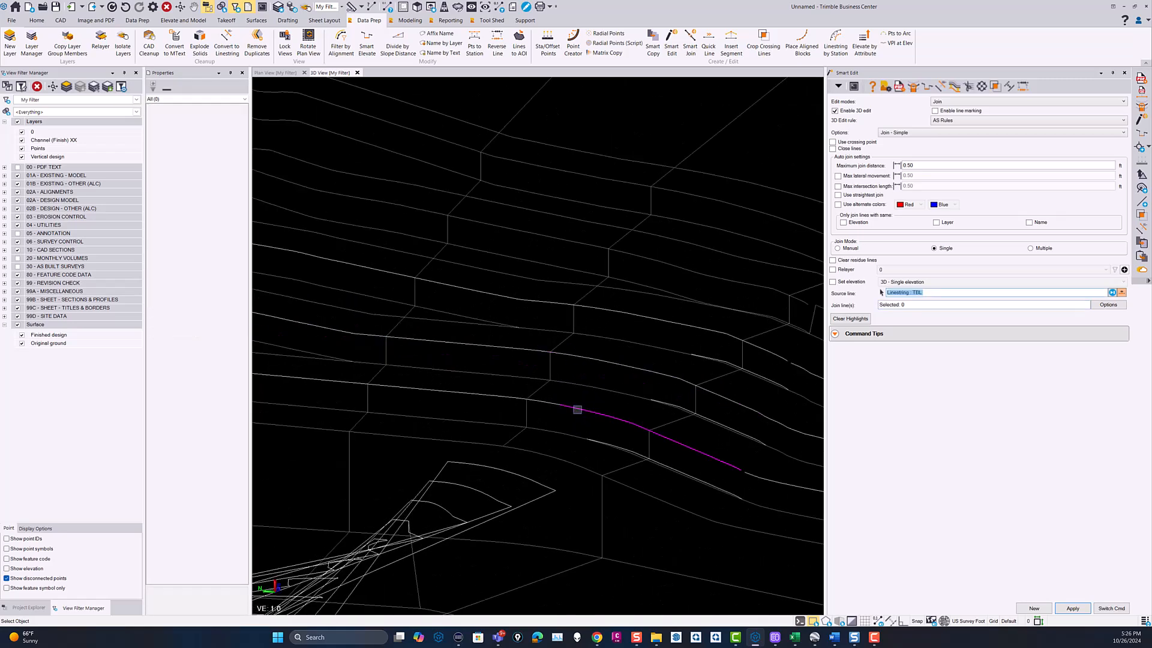
Join the lowest TBL linestring and a higher bench's TBL line to the pieces that continue them past the bend.
scroll(568, 412, "down", 3)
scroll(629, 433, "up", 5)
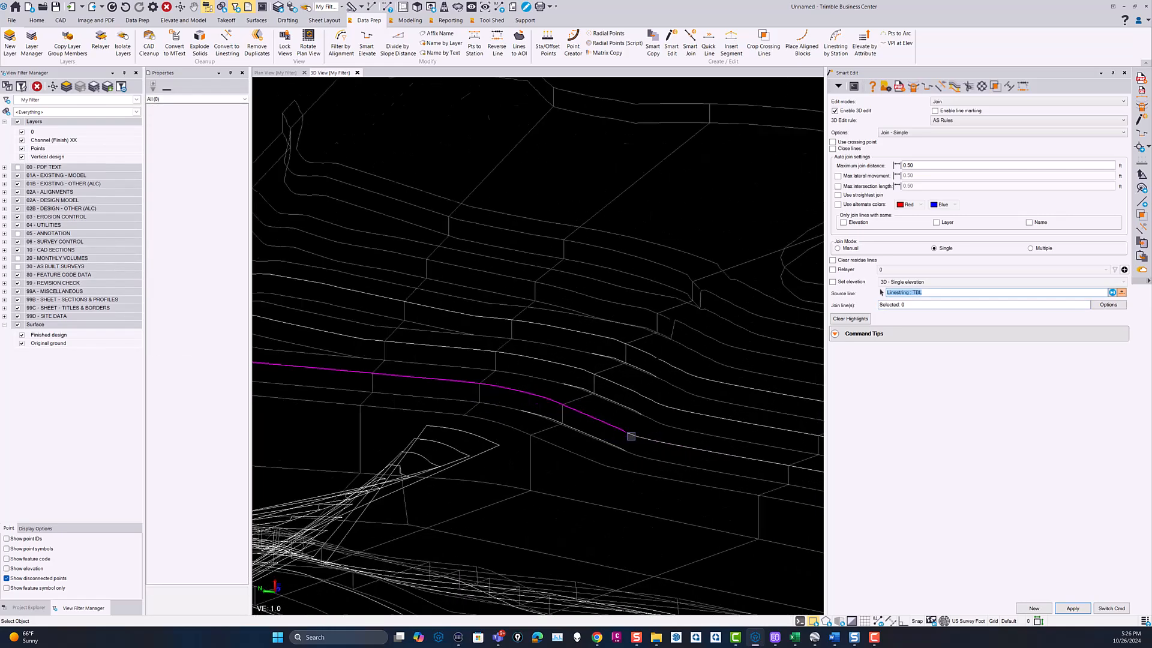
left_click(610, 423)
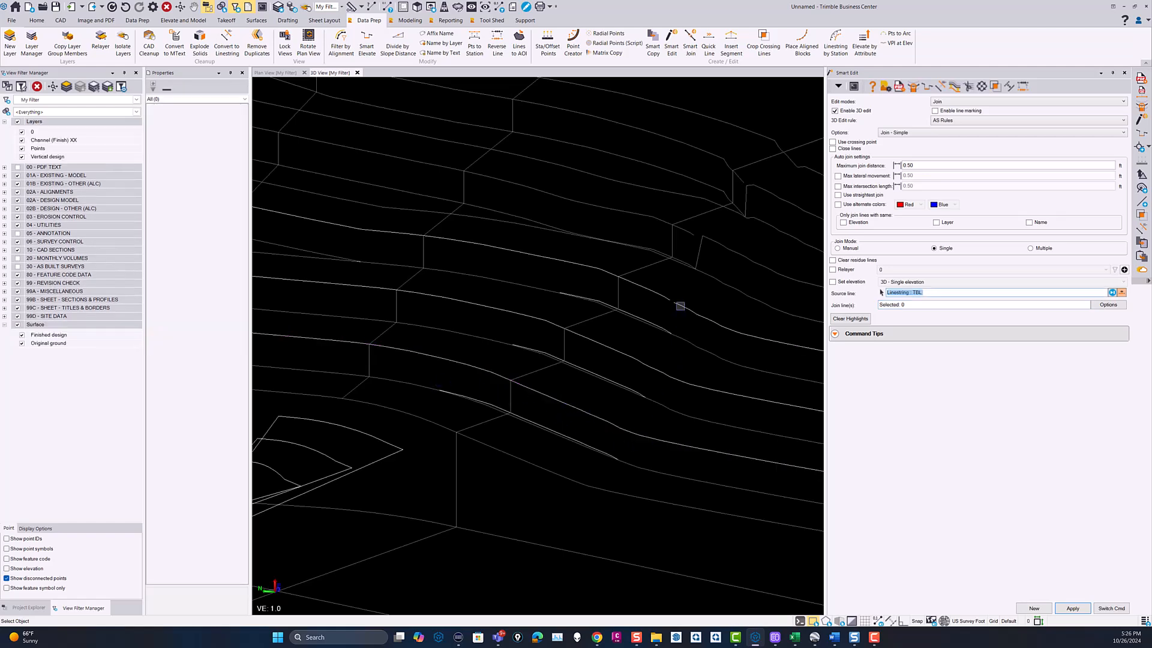
left_click(668, 298)
scroll(693, 244, "down", 8)
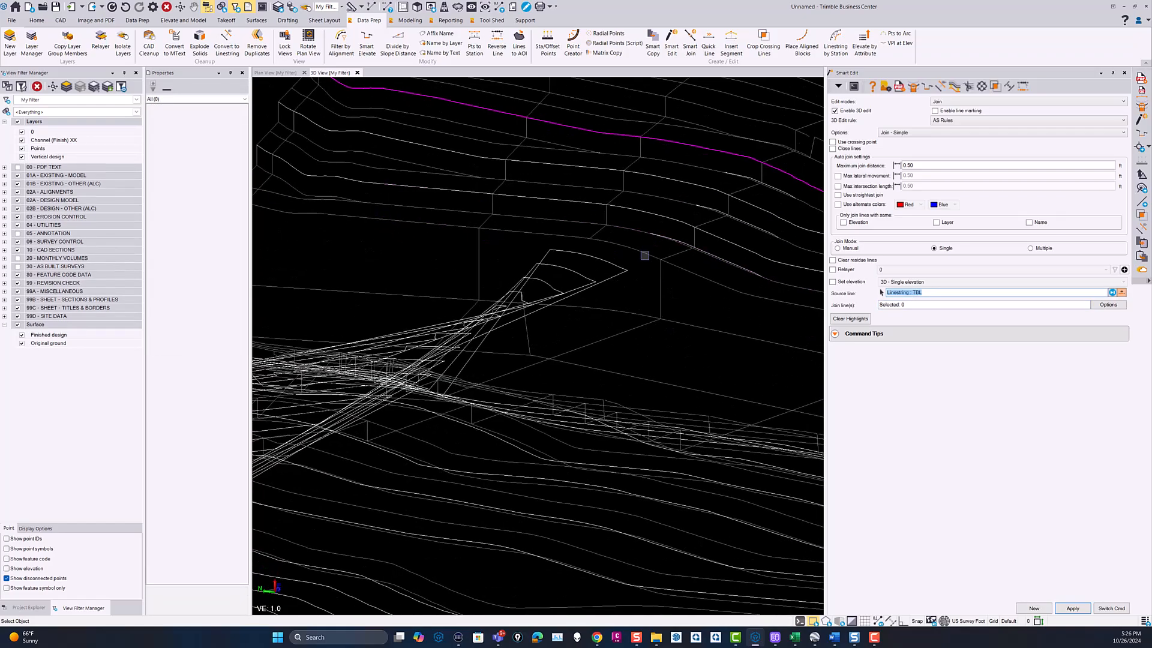
Examine the area where the bench lines of the two adjoining slopes cross and overlap.
right_click_drag(655, 296, 542, 339)
mouse_move(543, 339)
middle_mouse_down()
mouse_move(628, 334)
mouse_move(563, 369)
middle_mouse_up()
mouse_move(376, 384)
right_mouse_down()
mouse_move(327, 397)
mouse_move(322, 368)
mouse_move(366, 387)
right_mouse_up()
middle_click_drag(366, 387, 487, 332)
scroll(495, 388, "up", 6)
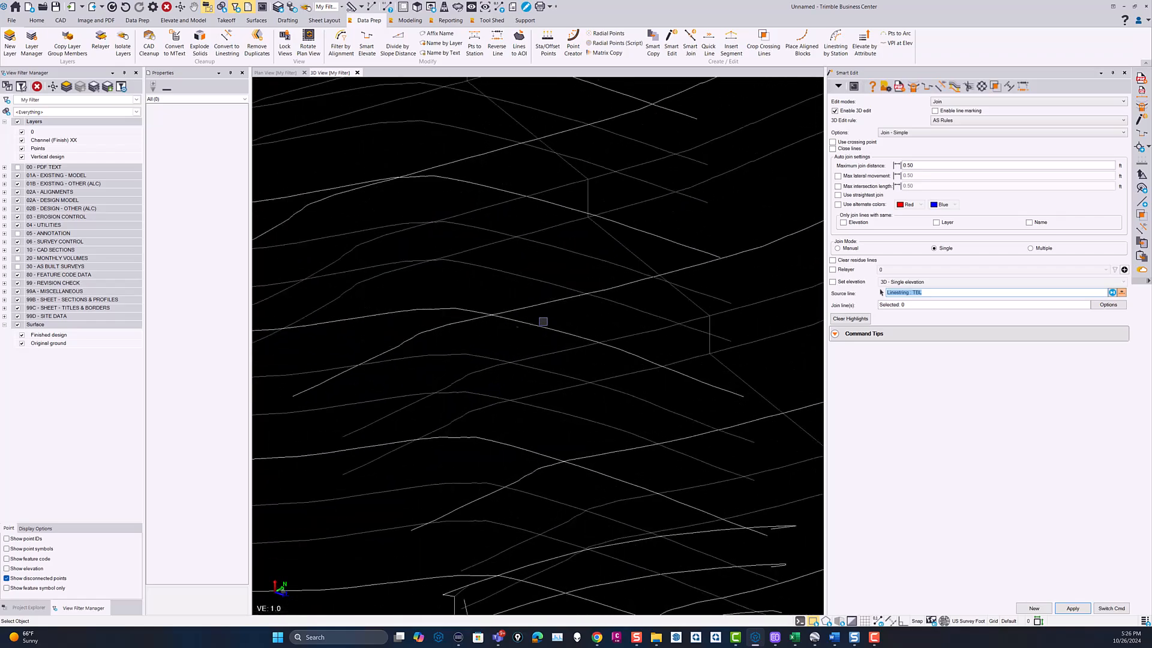
scroll(523, 390, "down", 6)
right_click_drag(523, 391, 538, 368)
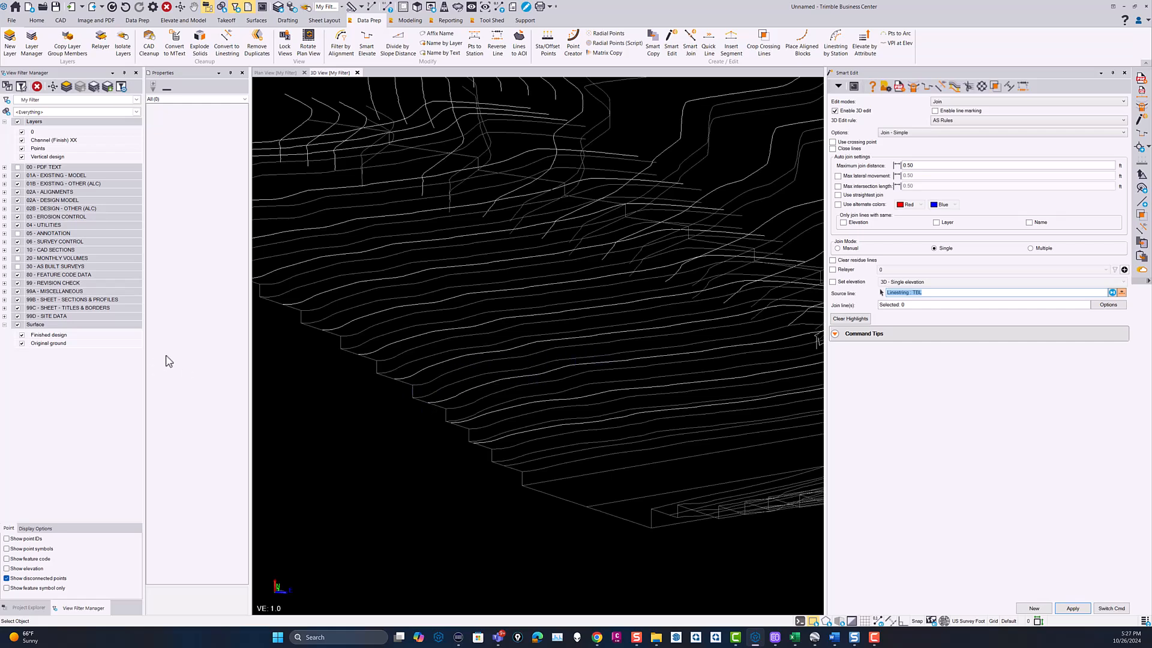
Color the eight 3D polylines along the top edges of the vertical bench faces blue on the stepped slope.
scroll(468, 414, "up", 2)
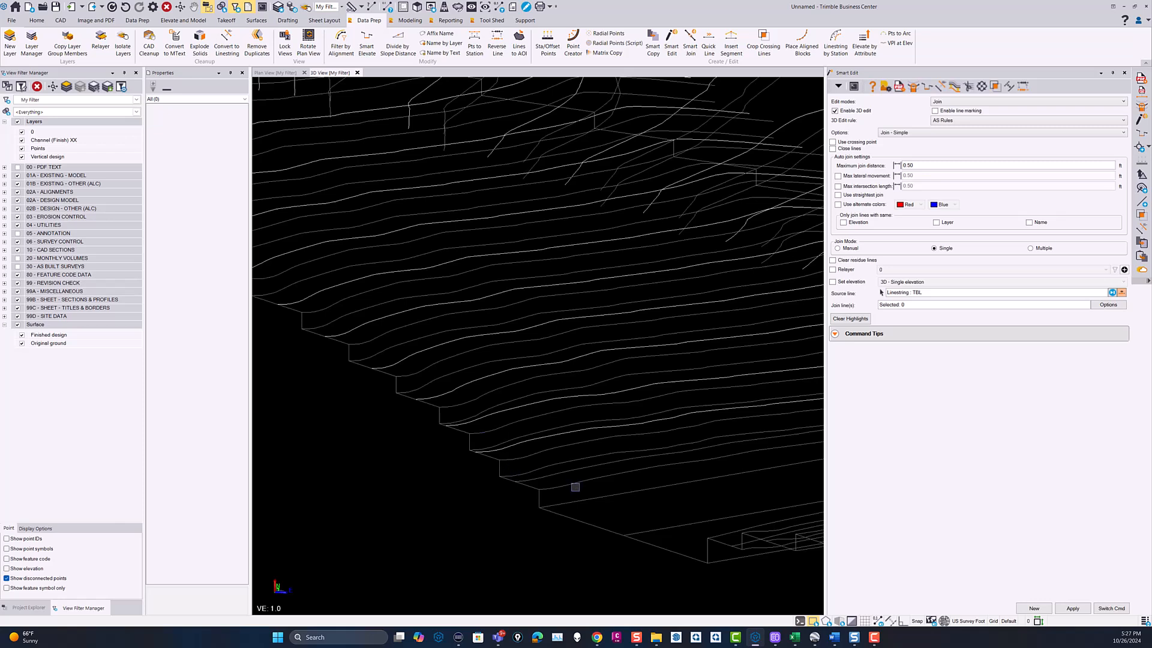
left_click(569, 485)
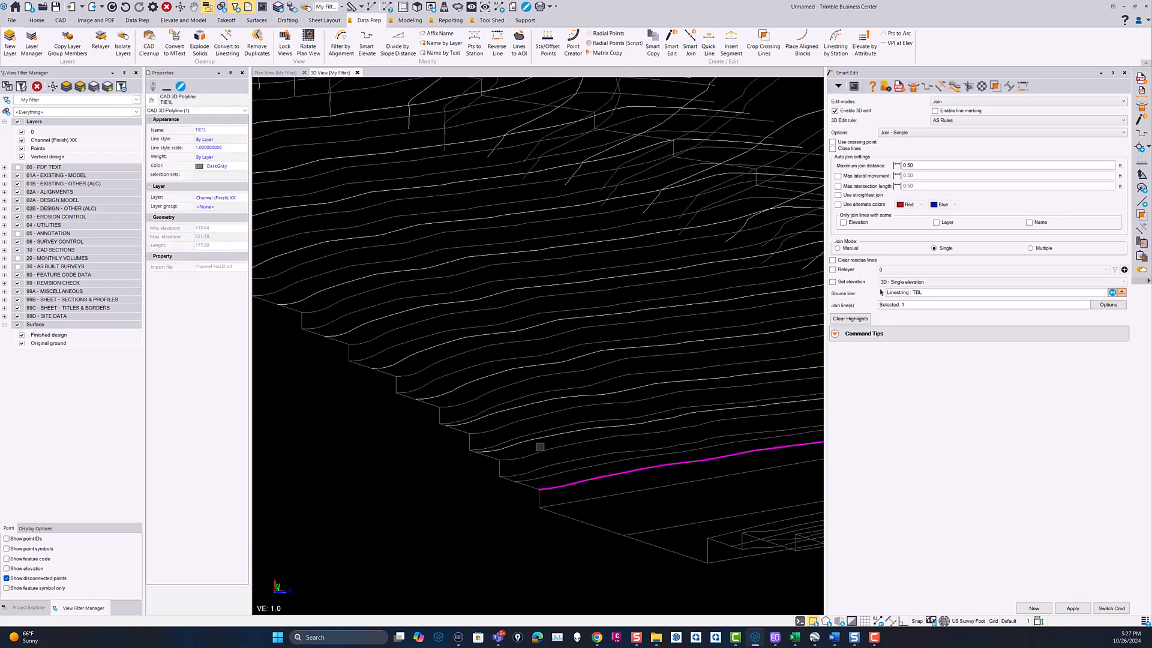
left_click(527, 441)
left_click(499, 428)
left_click(468, 402)
left_click(421, 364)
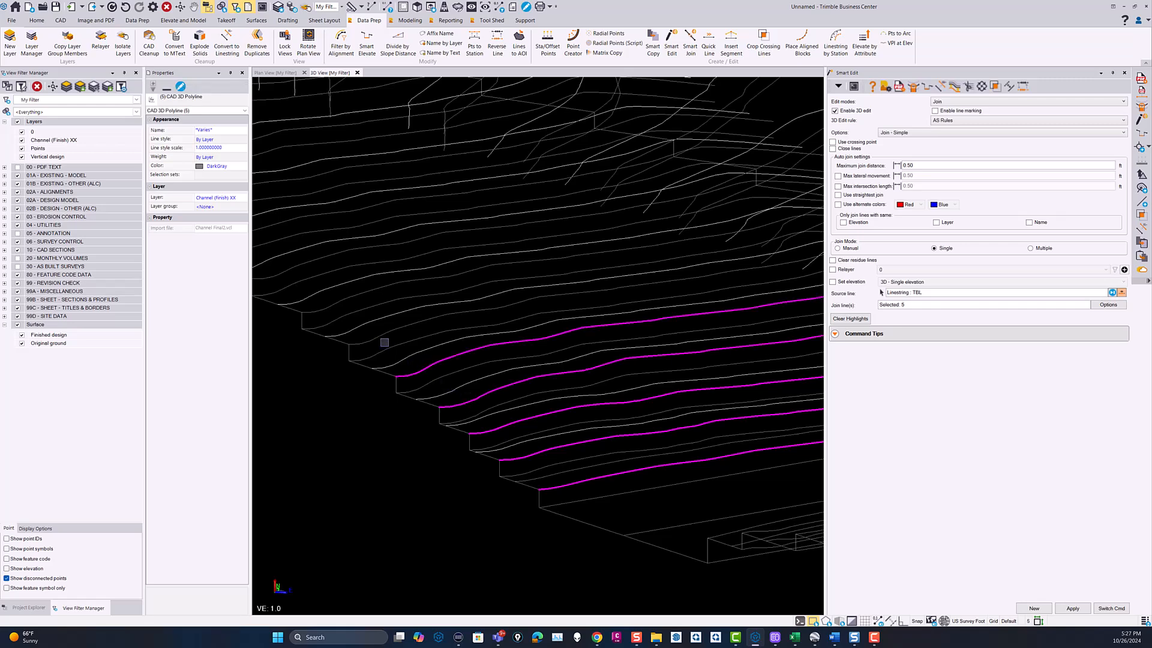
left_click(375, 338)
left_click(337, 300)
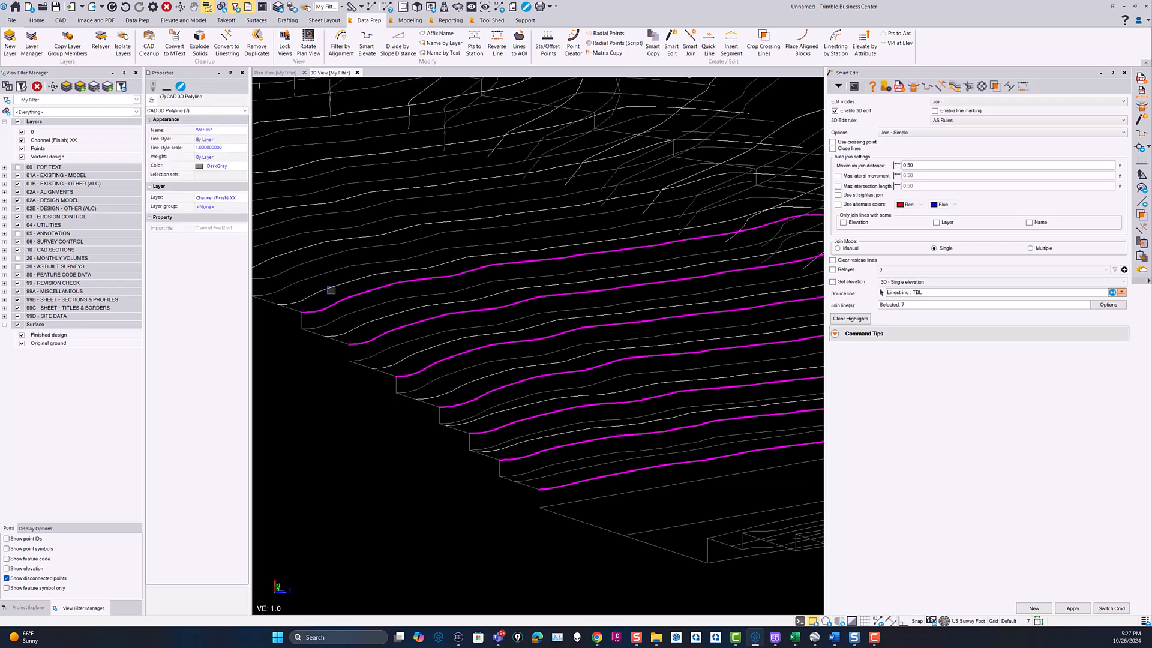
middle_click_drag(329, 288, 507, 311)
left_click(445, 306)
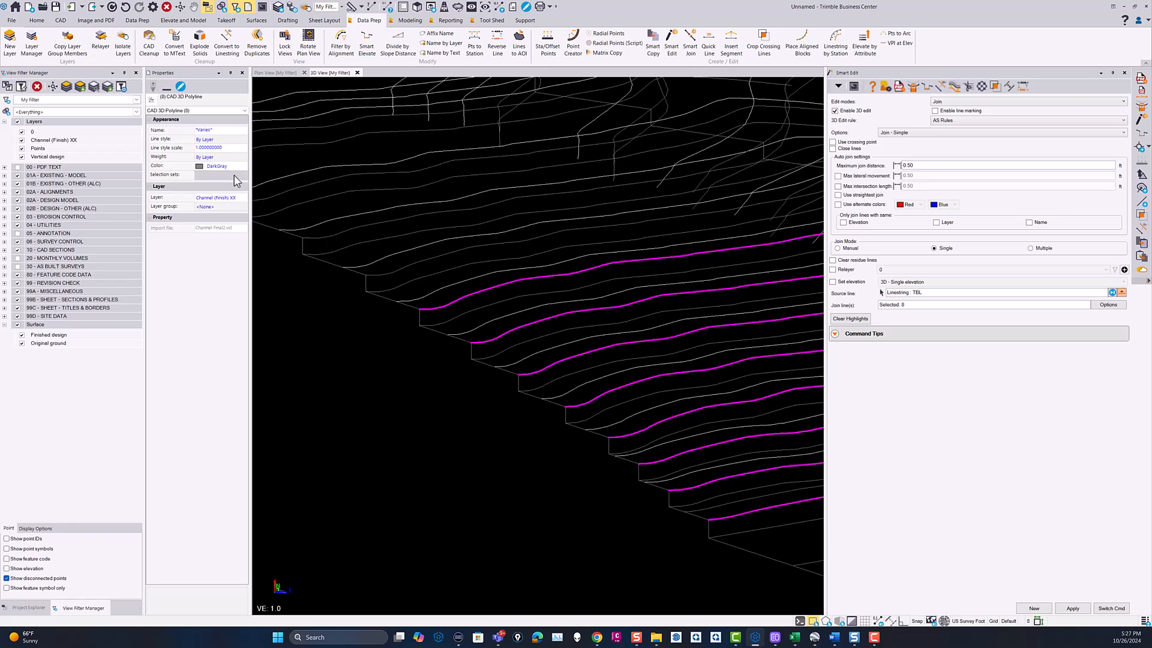
left_click(204, 168)
left_click(205, 167)
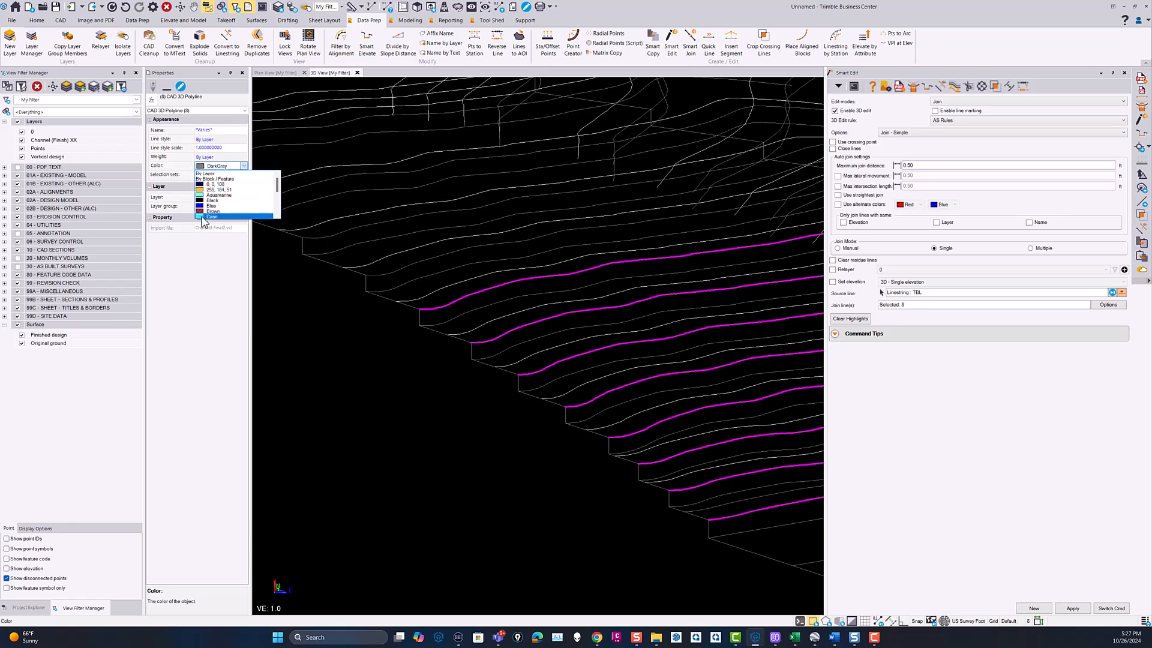
left_click(207, 206)
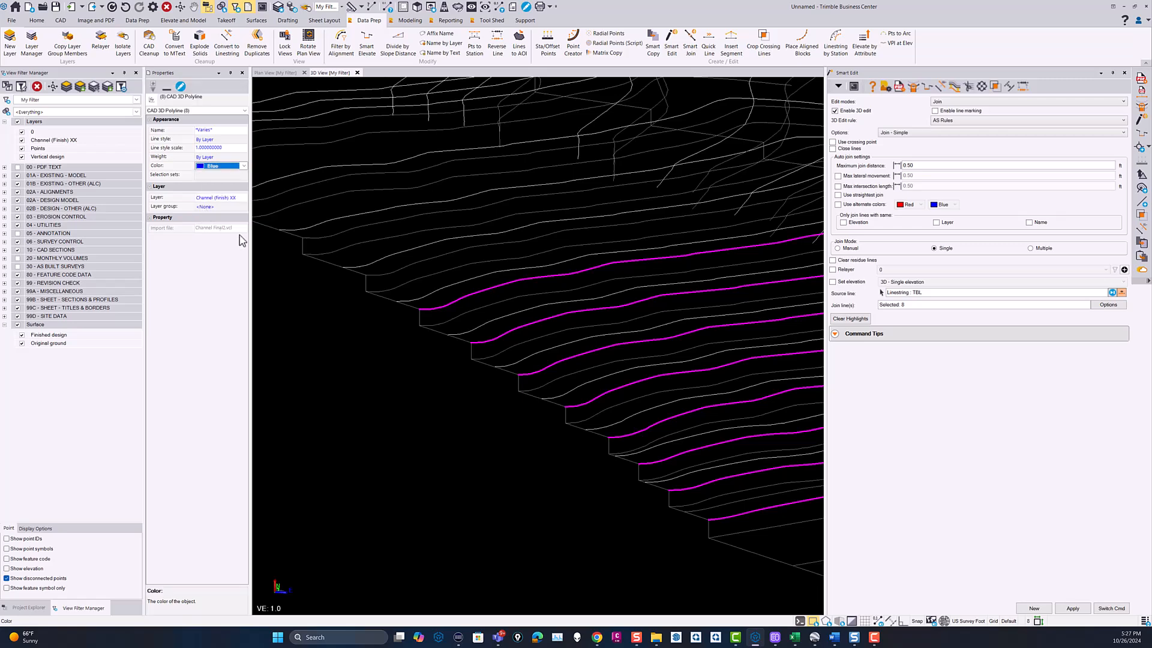
left_click(316, 412)
Color the eight 3D polylines along the bottom edges of the same vertical bench faces brown, starting with the lowest BCL line.
scroll(521, 468, "down", 4)
scroll(549, 442, "up", 3)
scroll(577, 453, "up", 2)
left_click(576, 451)
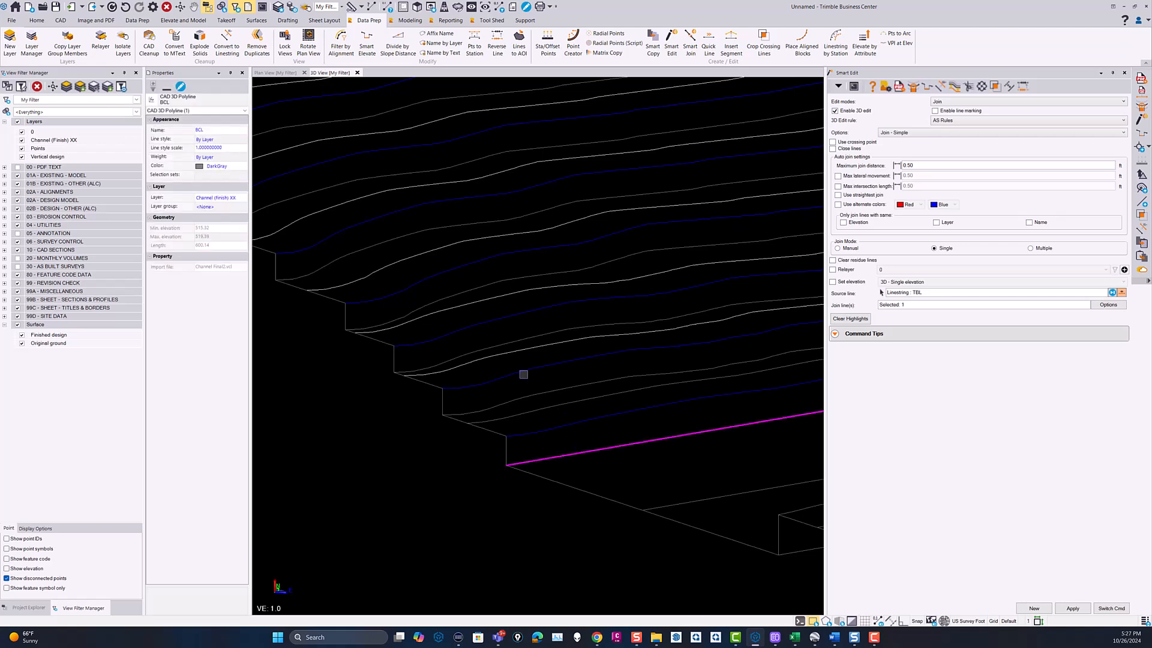
left_click(494, 394)
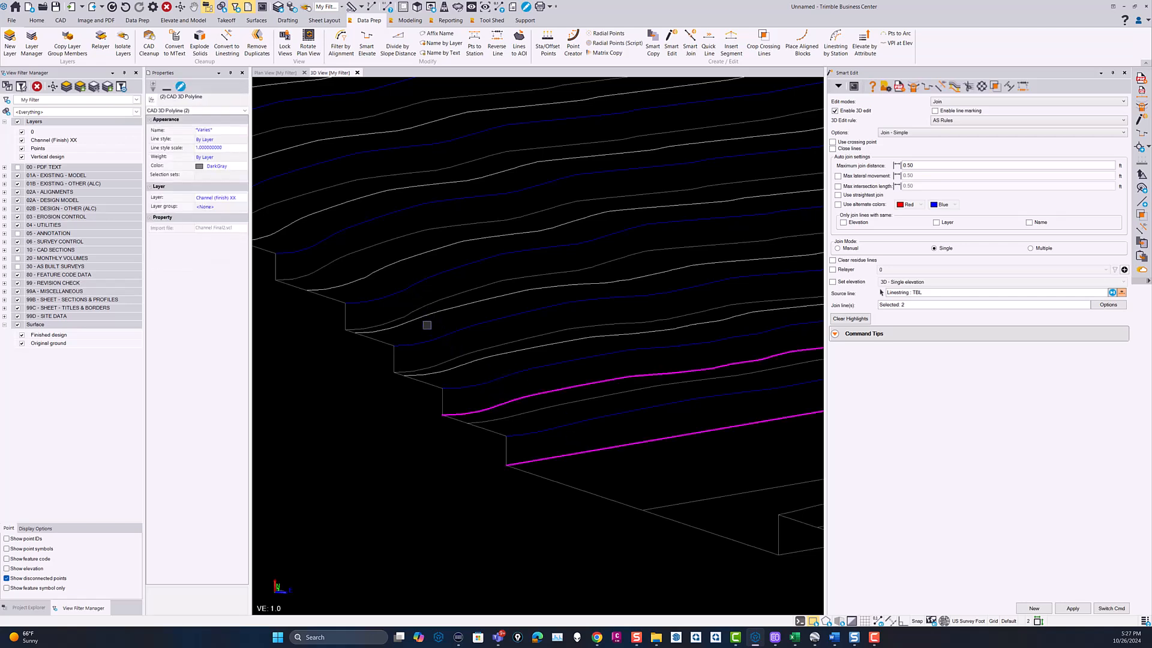
left_click(442, 357)
left_click(435, 301)
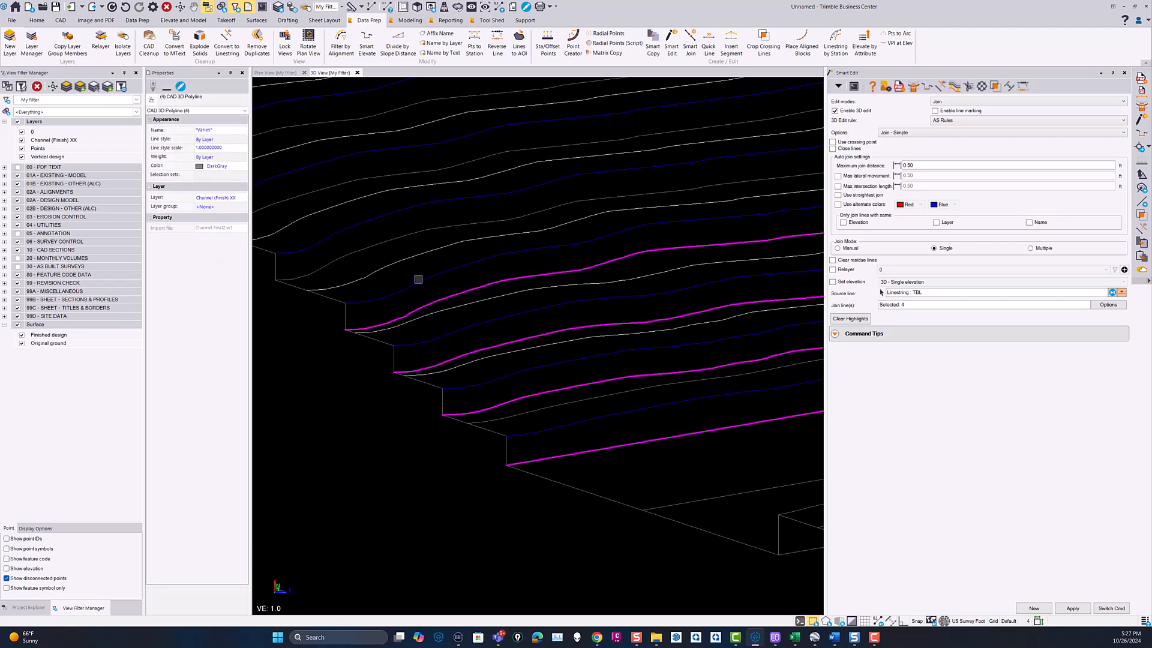
left_click(394, 240)
middle_click_drag(465, 274, 686, 351)
left_click(494, 281)
left_click(434, 223)
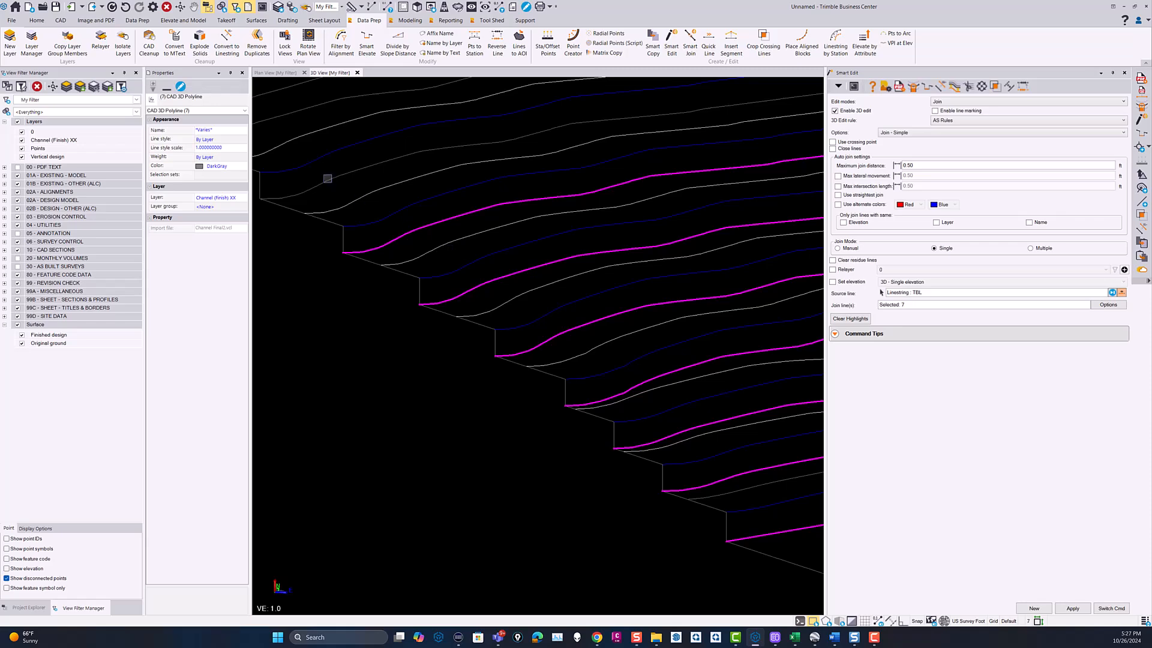
left_click(342, 176)
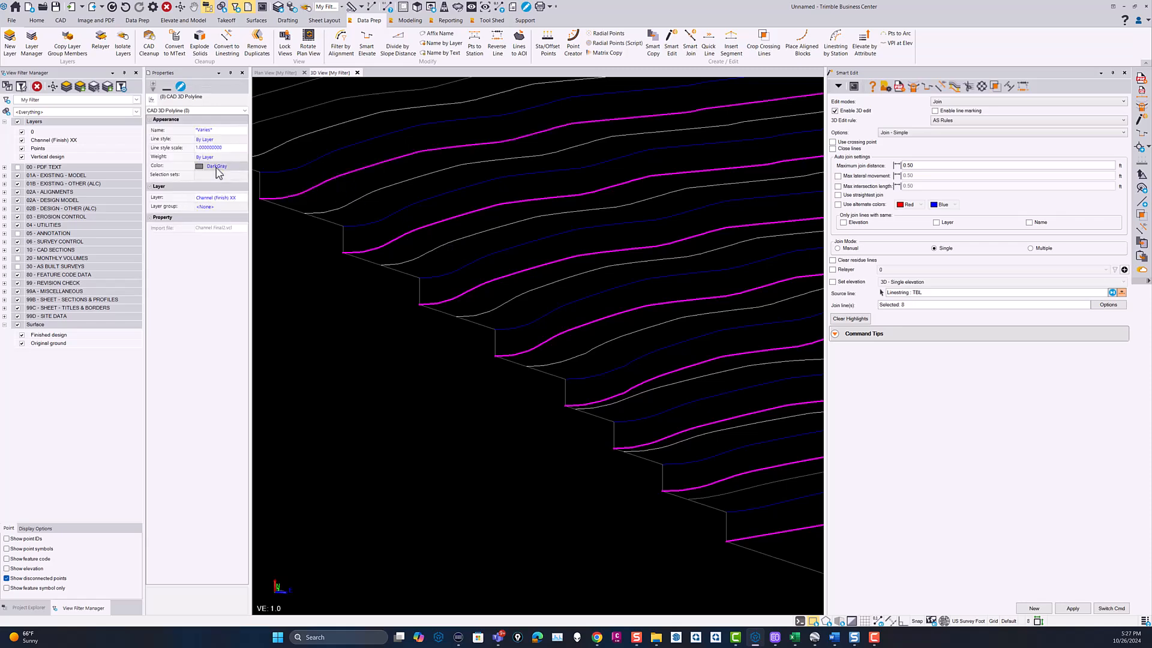
left_click(244, 166)
left_click(209, 212)
left_click(225, 366)
left_click(291, 357)
Color the seven 3D polylines along the bottom edges of the adjoining slope's bench faces red, starting with the lowest DP line.
scroll(481, 437, "down", 5)
middle_click_drag(541, 450, 506, 452)
scroll(506, 452, "up", 8)
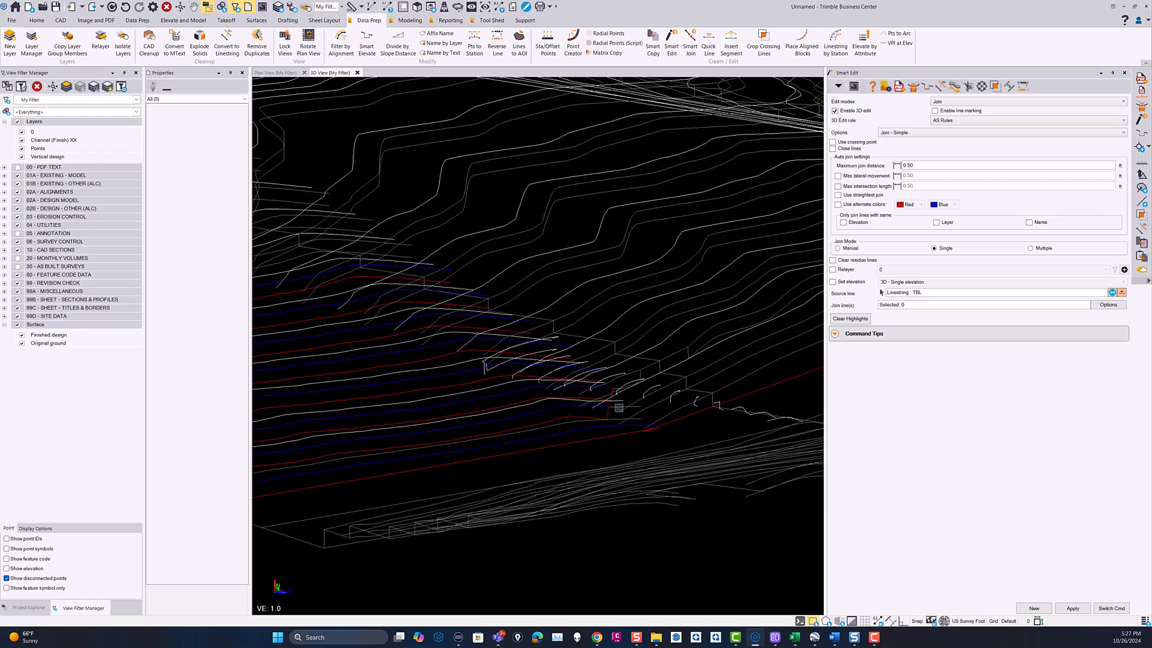
middle_click_drag(637, 436, 440, 428)
scroll(499, 402, "up", 4)
mouse_move(479, 422)
right_mouse_down()
mouse_move(535, 419)
mouse_move(528, 385)
right_mouse_up()
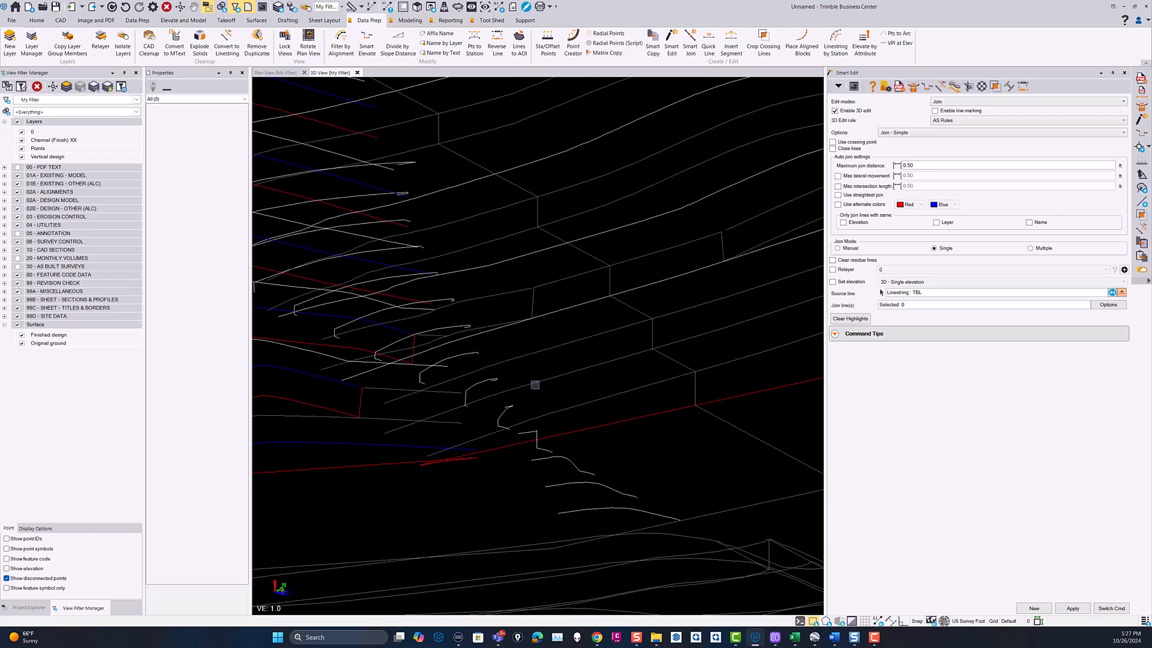
left_click(549, 380)
middle_click_drag(508, 312, 617, 298)
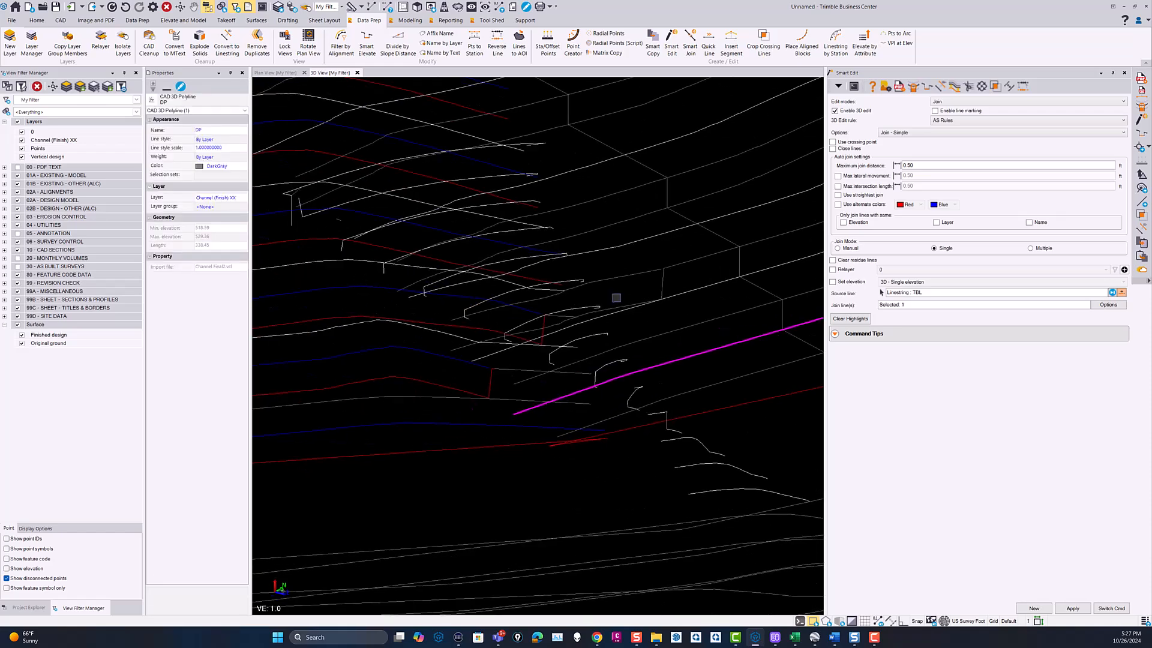
left_click(613, 304)
middle_click_drag(620, 254, 655, 273)
left_click(655, 262)
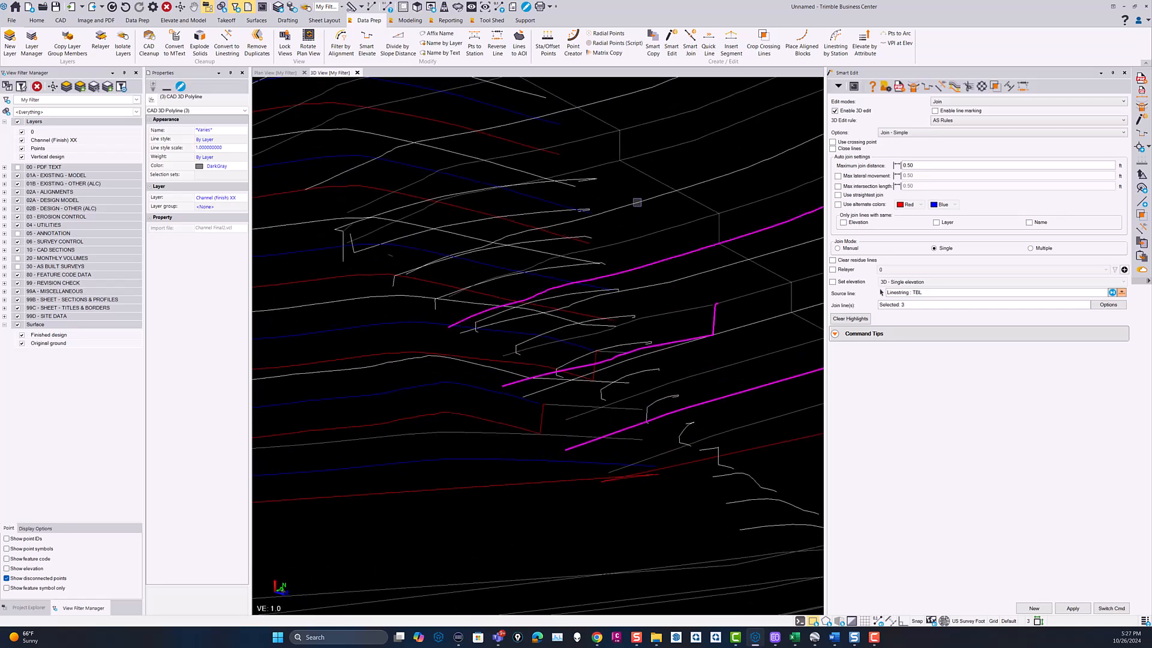
left_click(611, 162)
middle_click_drag(590, 118, 720, 334)
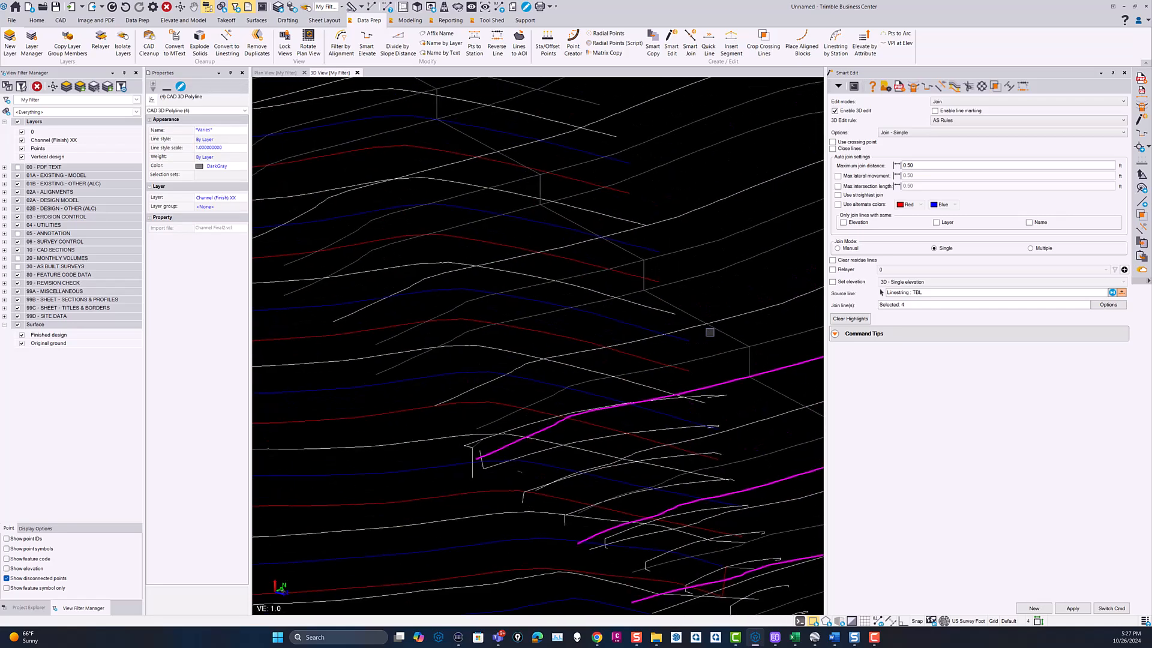
left_click(637, 293)
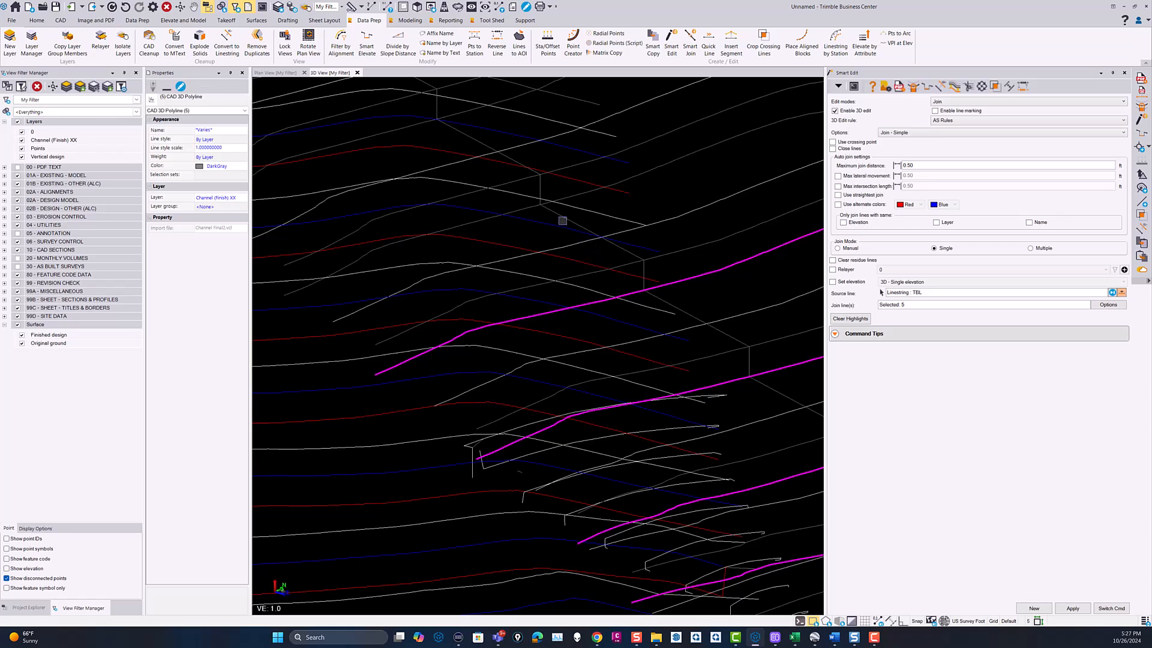
left_click(520, 210)
middle_click_drag(522, 211, 591, 245)
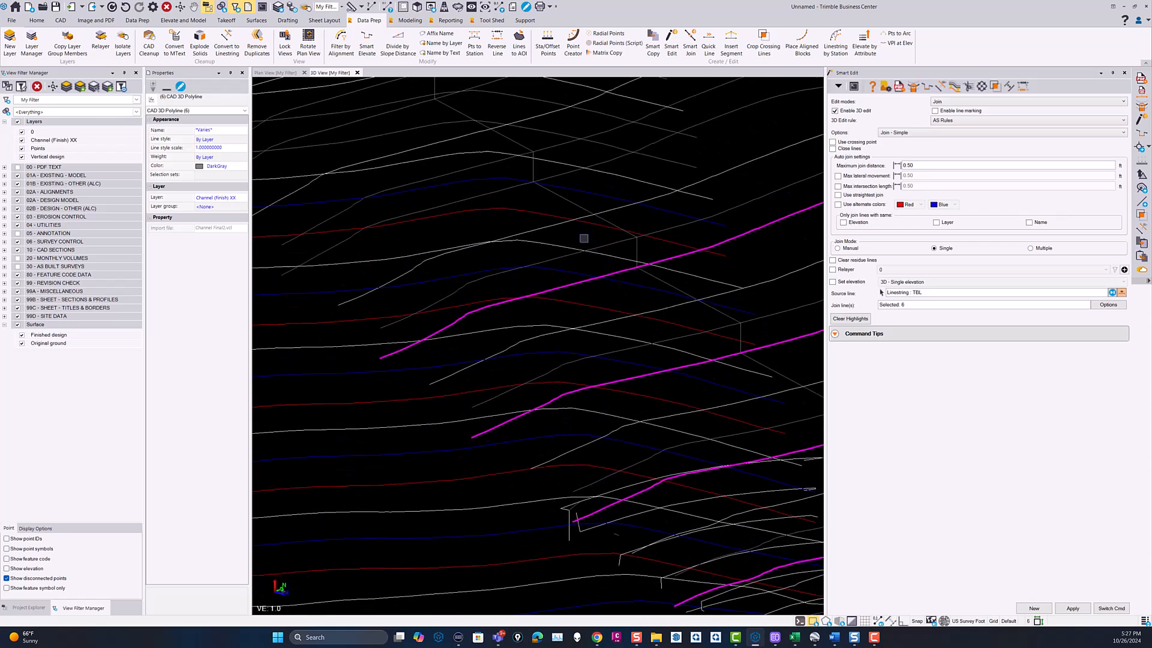
left_click(519, 182)
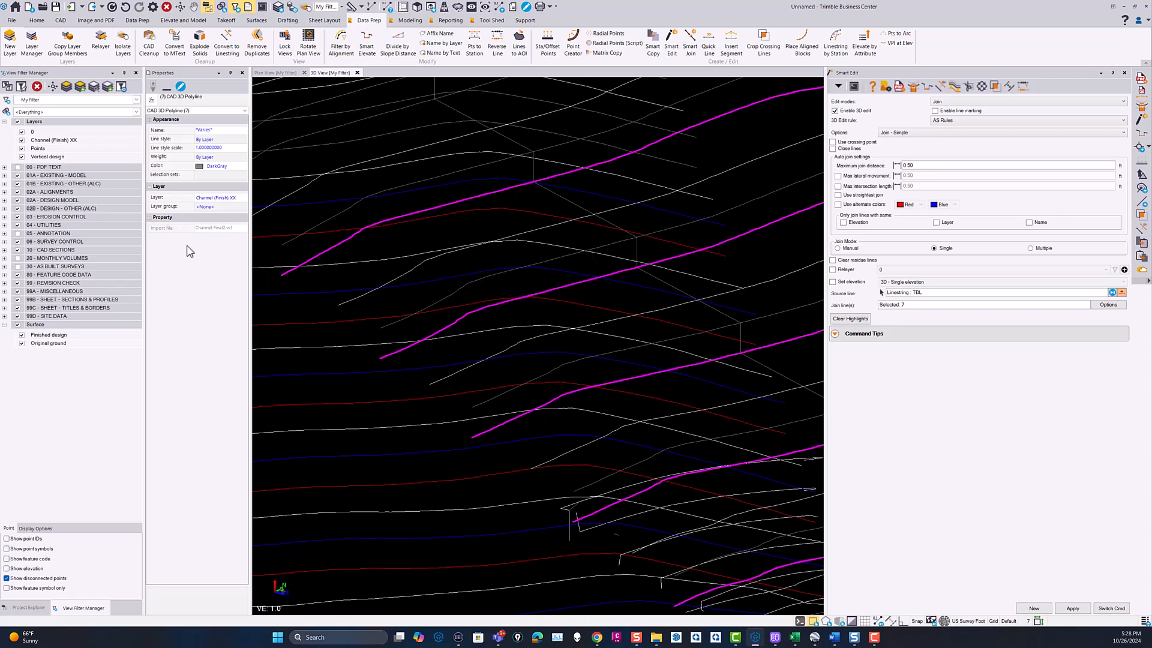
scroll(269, 322, "down", 5)
middle_click_drag(322, 349, 699, 331)
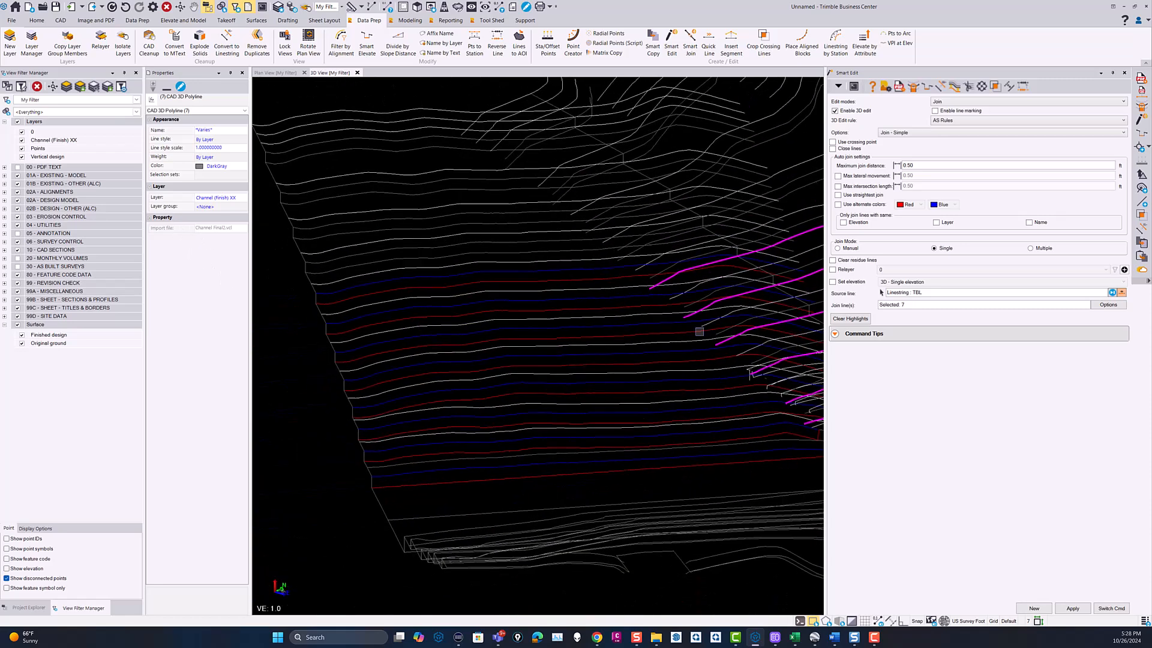
left_click(211, 166)
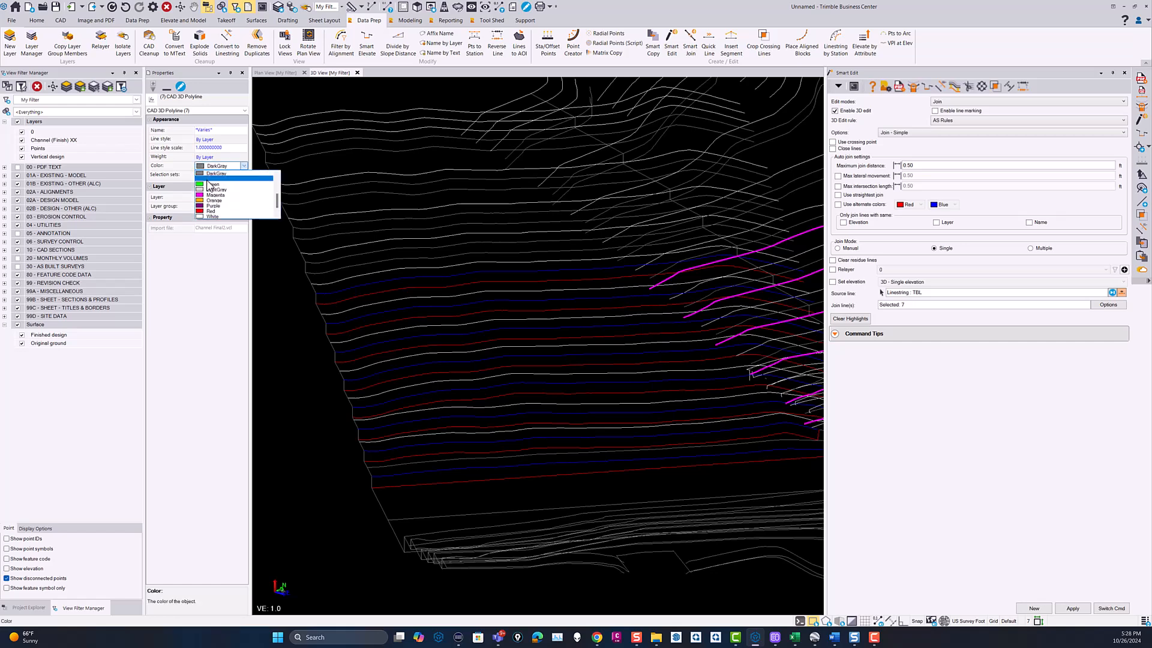
left_click(207, 211)
Color the nine TBL 3D polylines along the top edges of the same adjoining slope's bench faces blue.
scroll(560, 358, "up", 3)
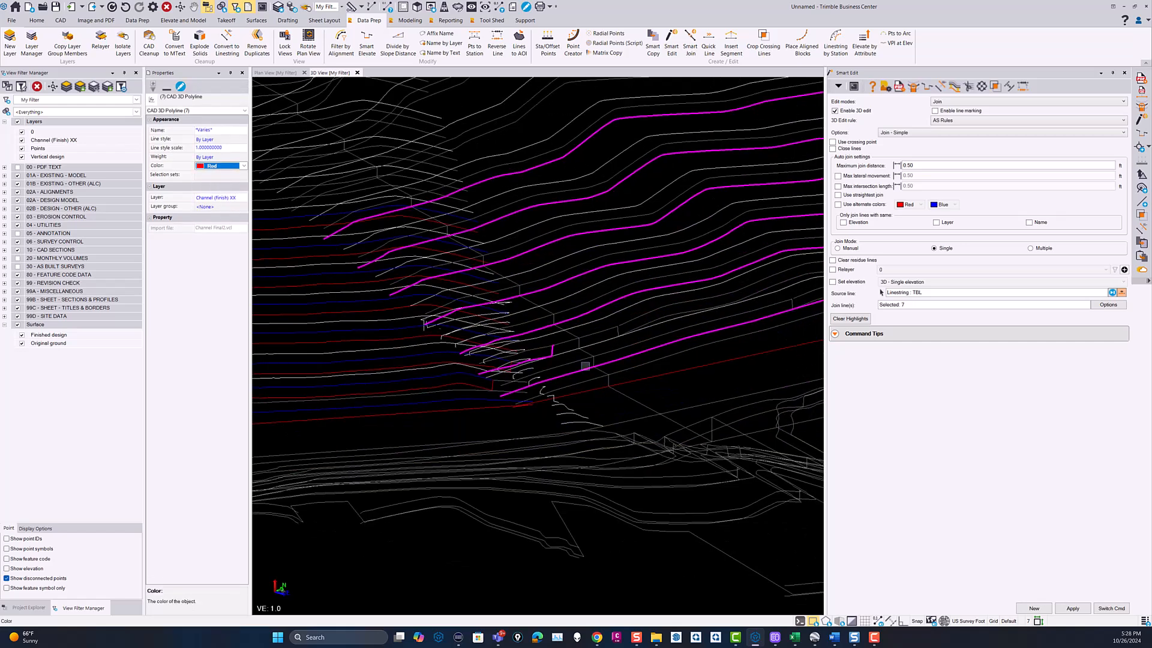
scroll(639, 347, "up", 3)
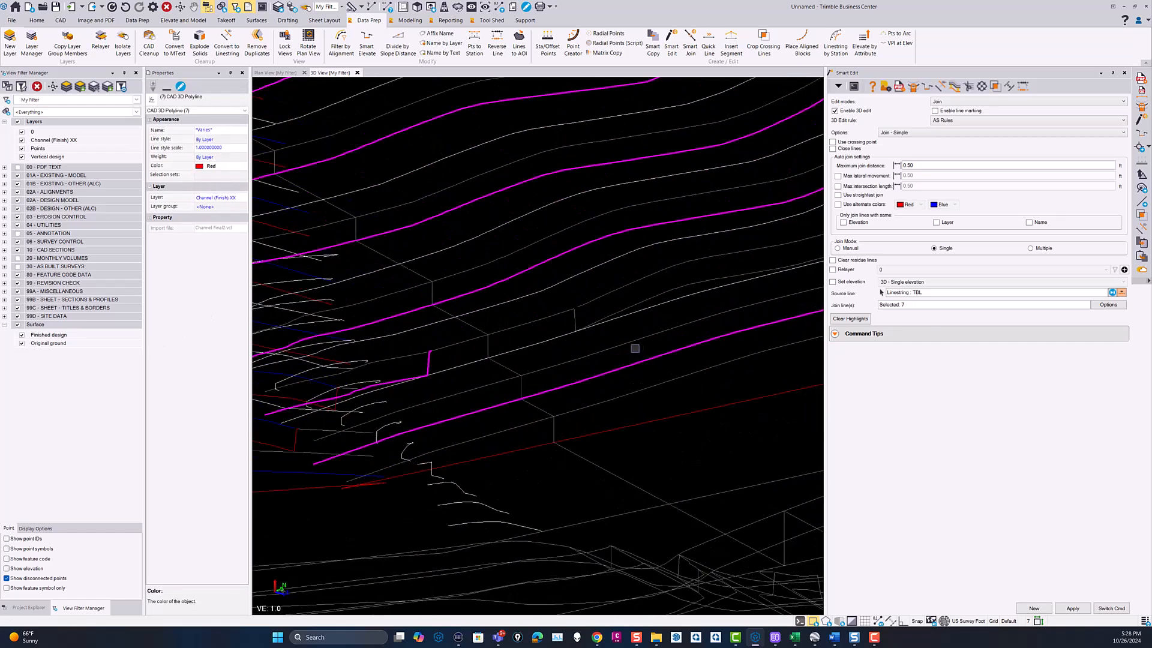
left_click(628, 342)
left_click(532, 323, "ctrl")
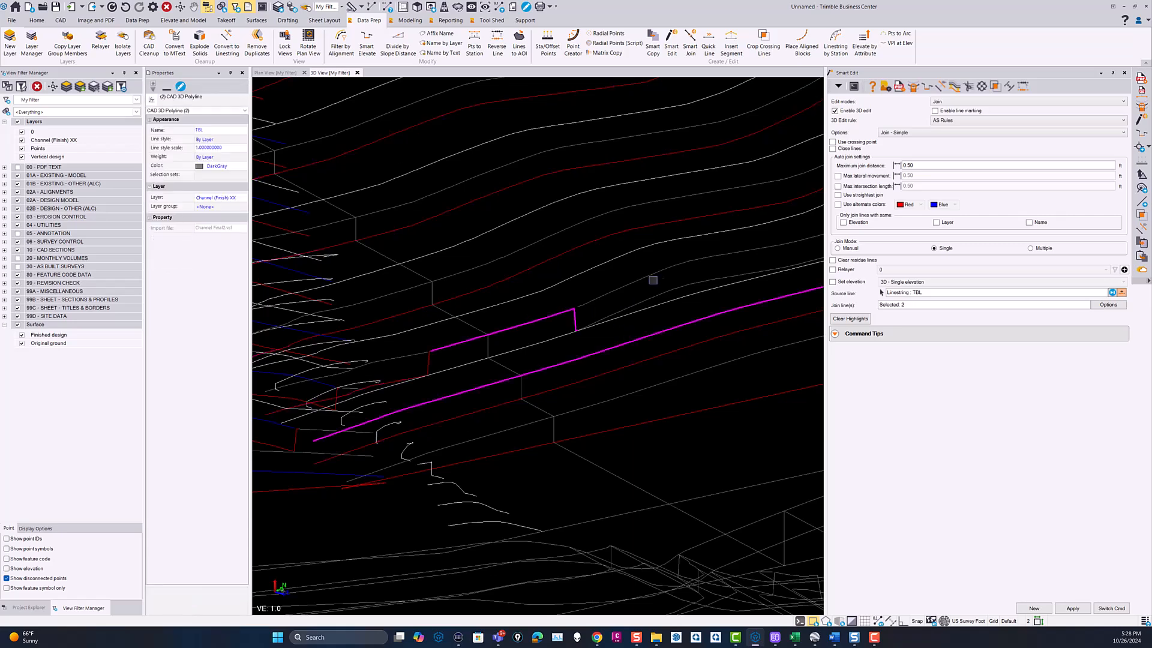
left_click(596, 294, "ctrl")
left_click(403, 355, "ctrl")
middle_click_drag(404, 355, 577, 264)
left_click(672, 231, "ctrl")
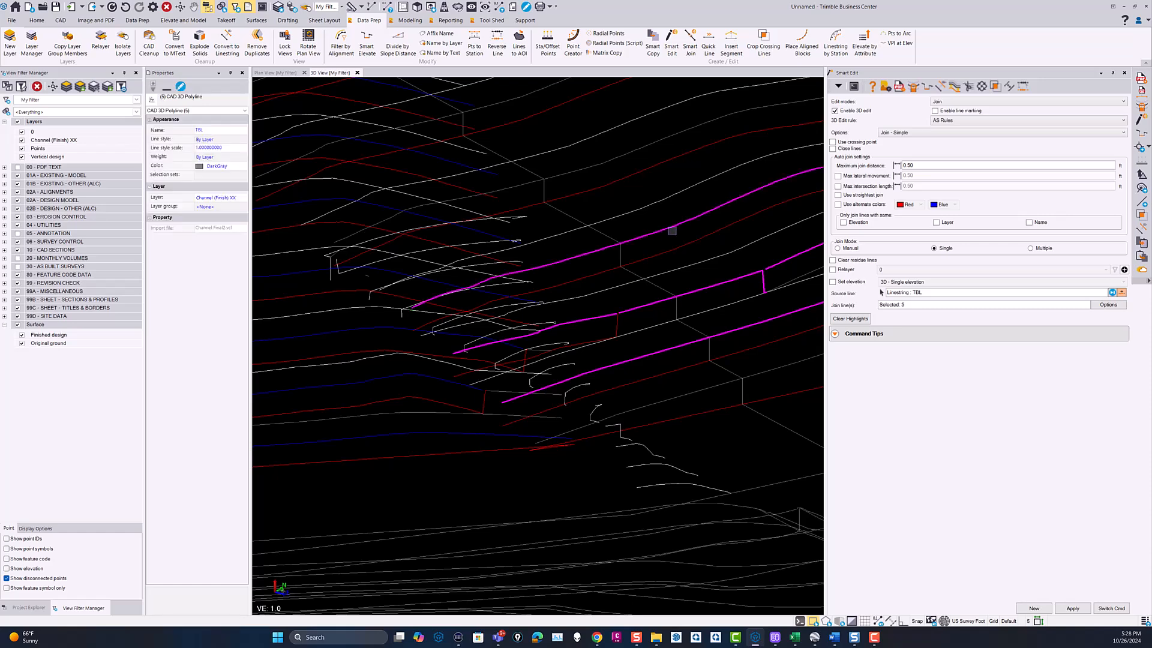
left_click(511, 187, "ctrl")
middle_click_drag(526, 188, 697, 262)
left_click(584, 197, "ctrl")
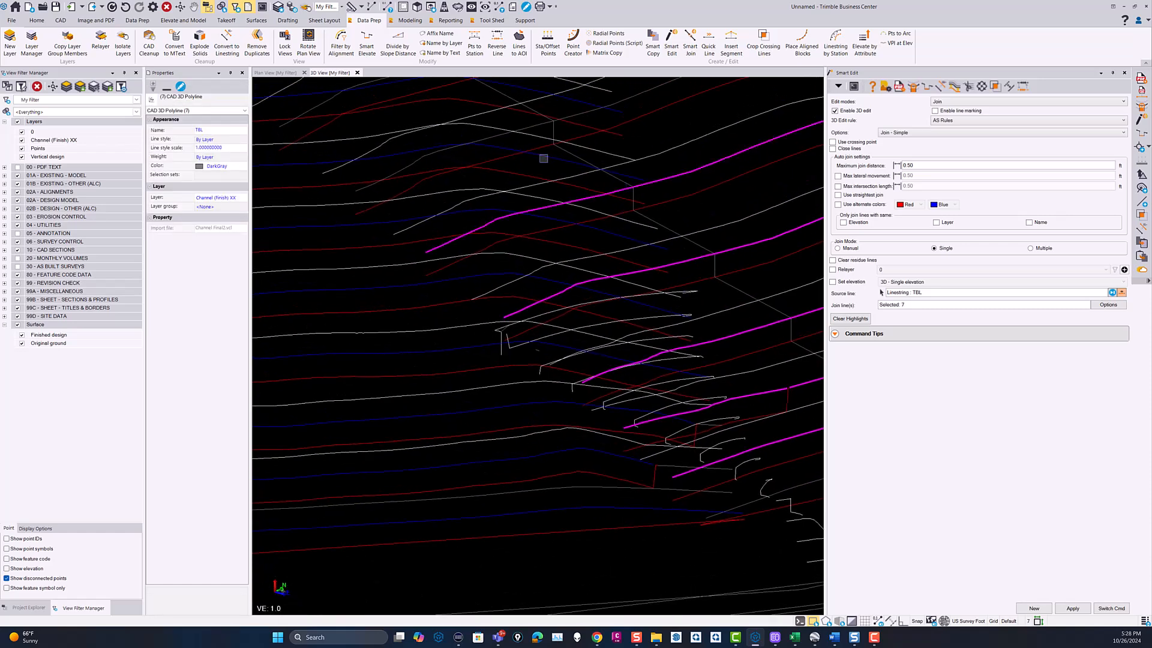
middle_click_drag(569, 158, 612, 217)
left_click(596, 199, "ctrl")
middle_click_drag(571, 166, 605, 217)
left_click(600, 180, "ctrl")
middle_click_drag(550, 135, 618, 232)
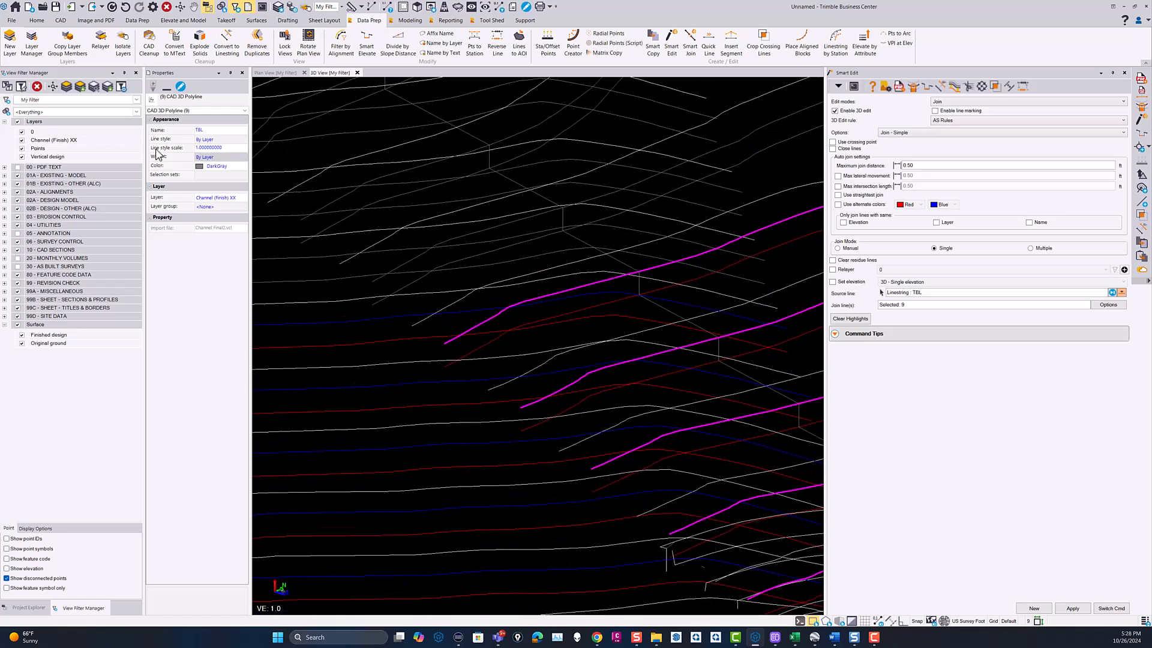
left_click(203, 168)
scroll(203, 191, "down", 3)
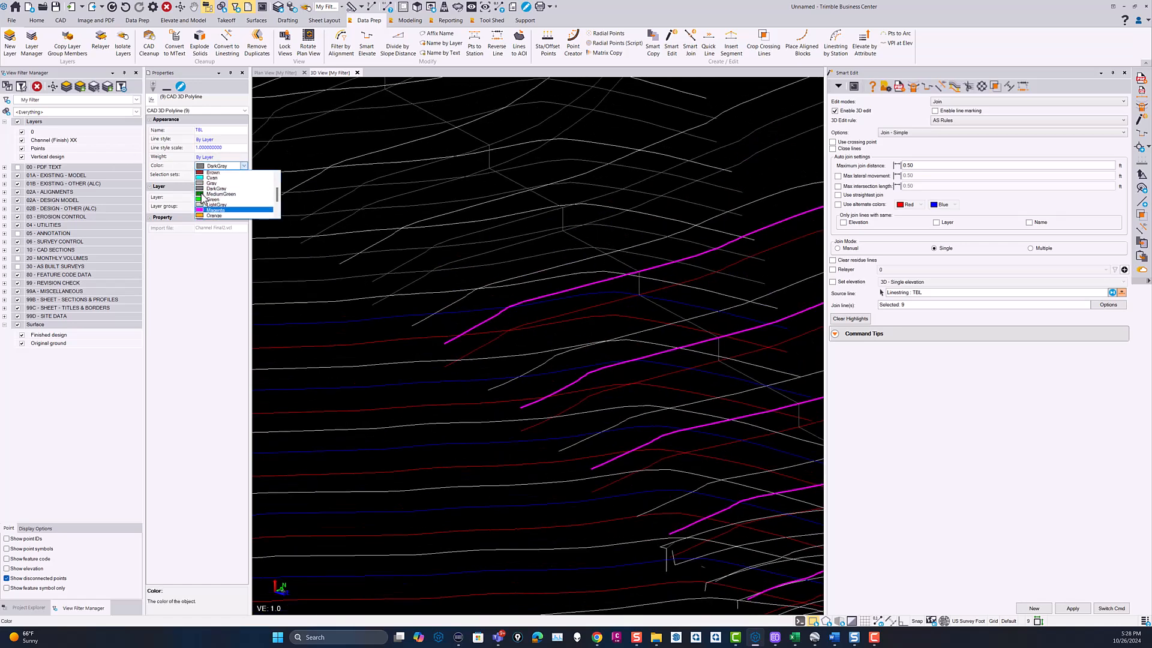
left_click(213, 214)
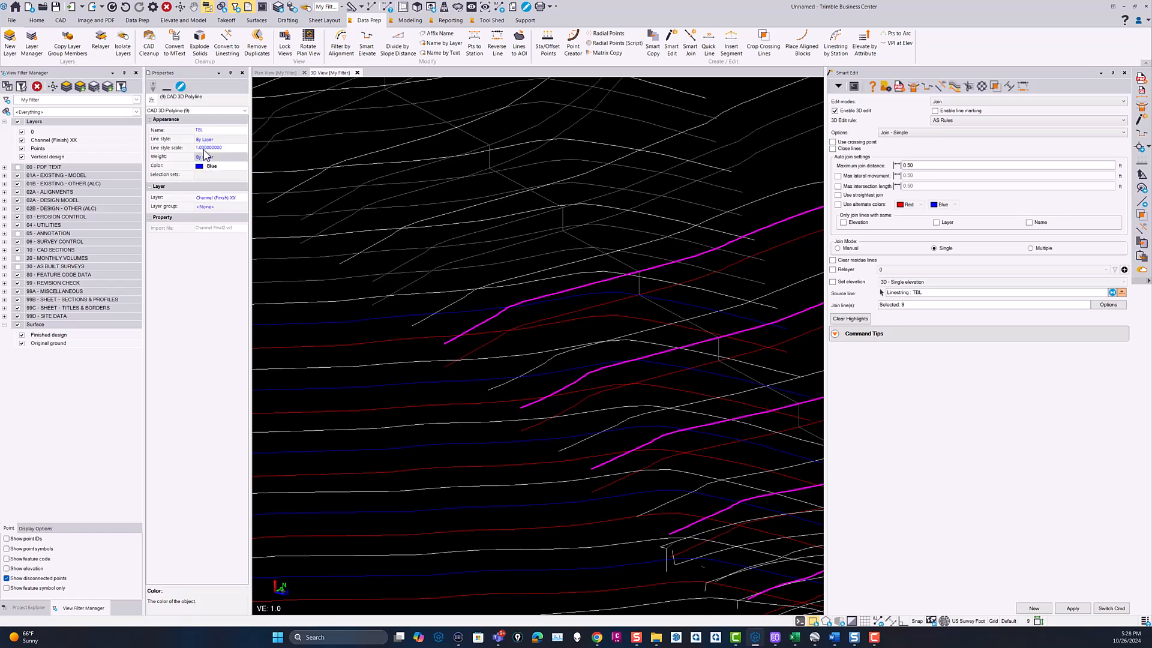
Set the Smart Edit join option to Join - At intersect with a maximum join distance of 25 ft.
scroll(480, 378, "down", 4)
middle_click_drag(526, 410, 530, 362)
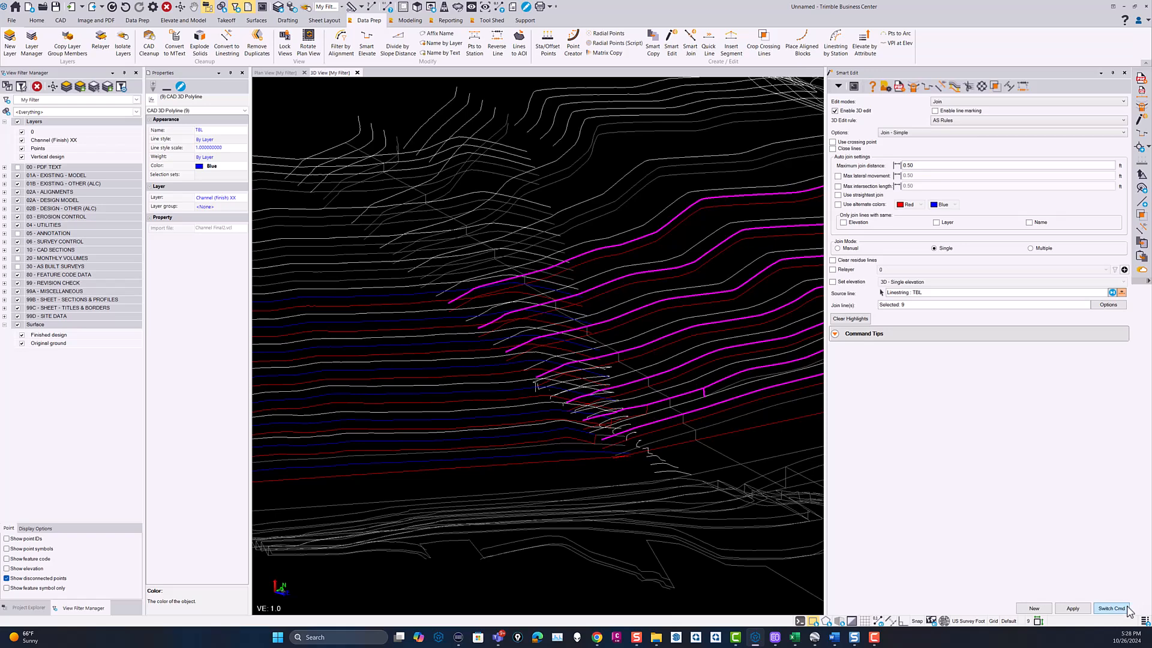
left_click(945, 103)
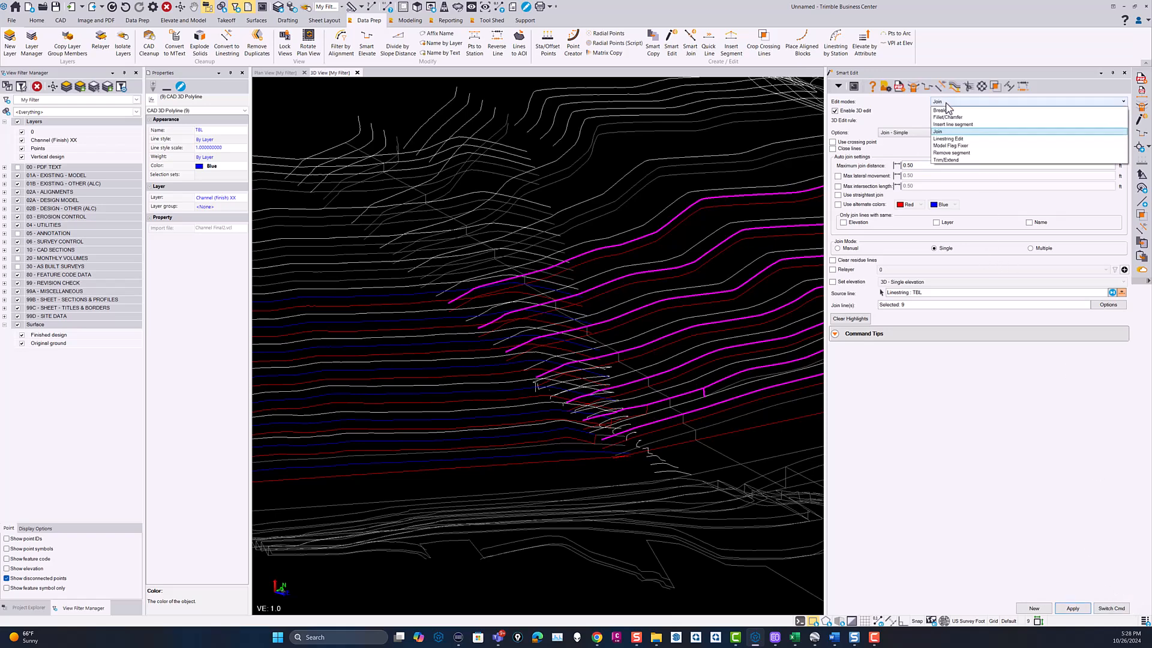
left_click(940, 133)
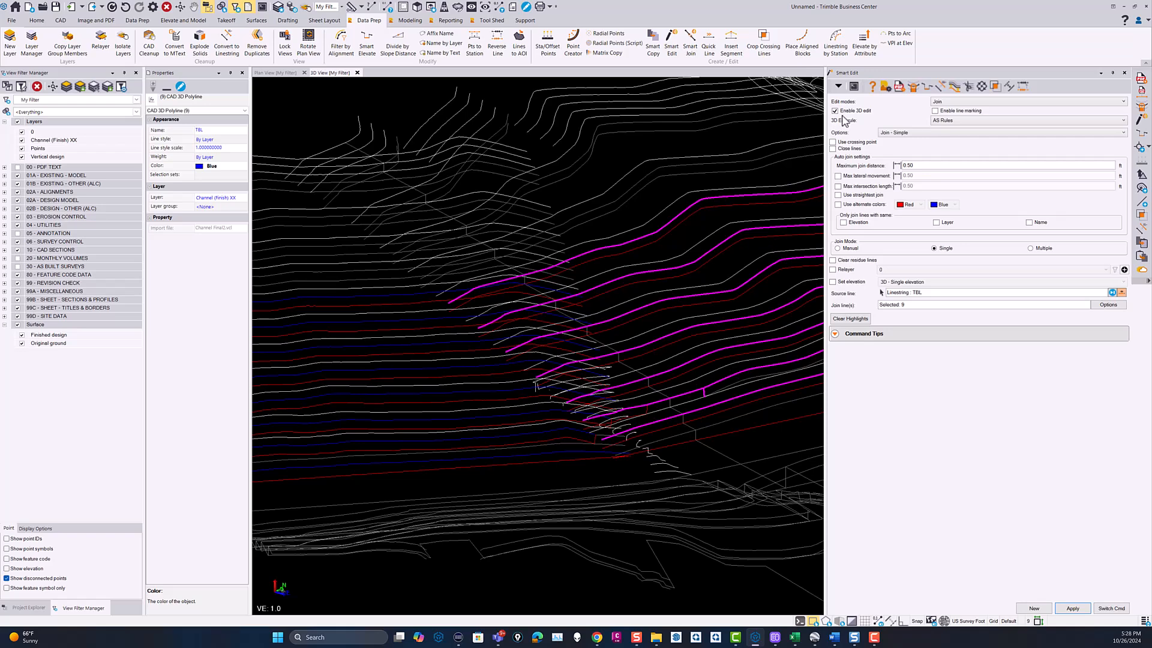
left_click(906, 133)
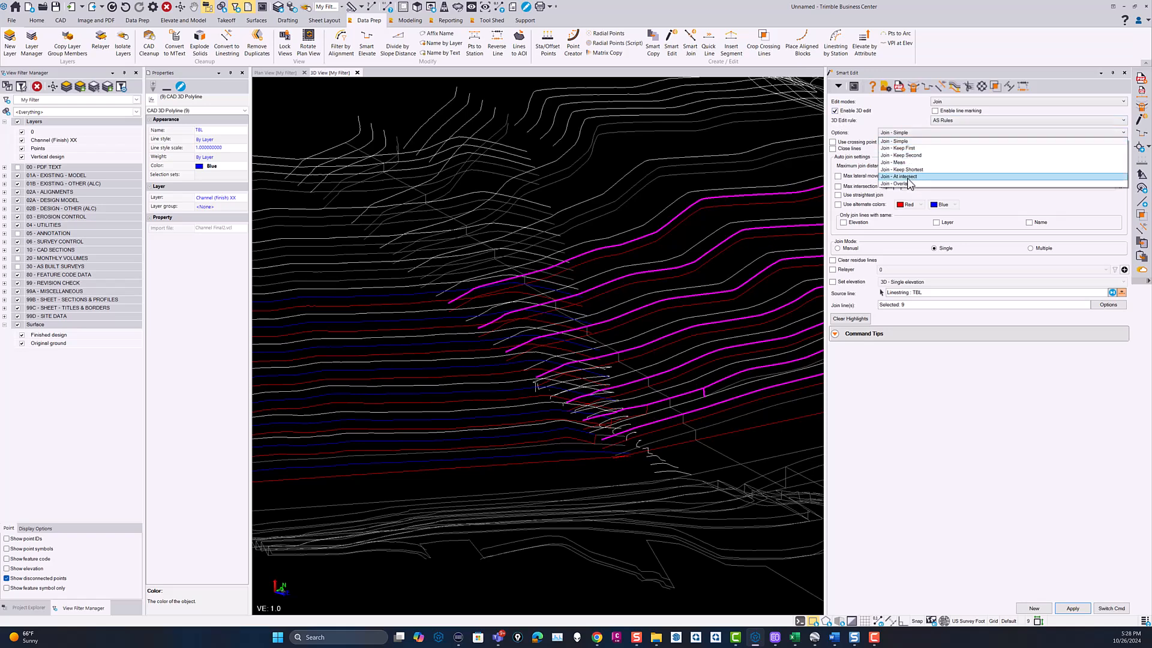
left_click(908, 178)
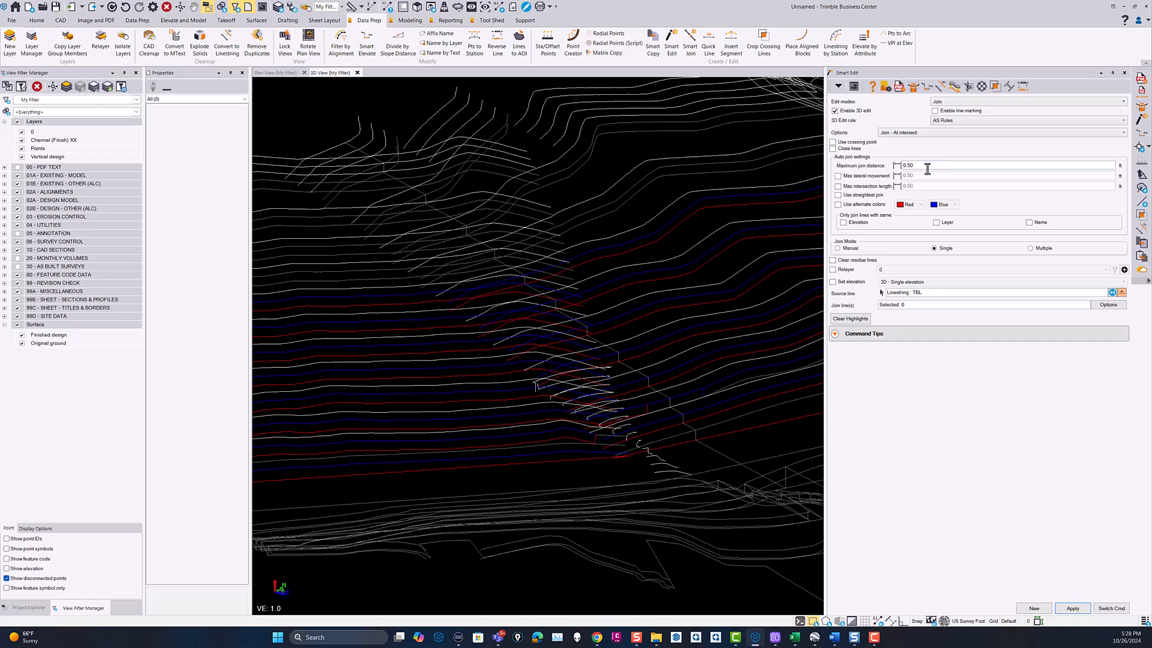
left_click(928, 165)
Try to join the lowest DP line to the gray bench line of the other slope that it crosses.
scroll(579, 428, "up", 6)
mouse_move(579, 428)
middle_mouse_down()
mouse_move(599, 430)
mouse_move(566, 442)
mouse_move(584, 430)
middle_mouse_up()
scroll(579, 424, "up", 3)
scroll(616, 429, "down", 3)
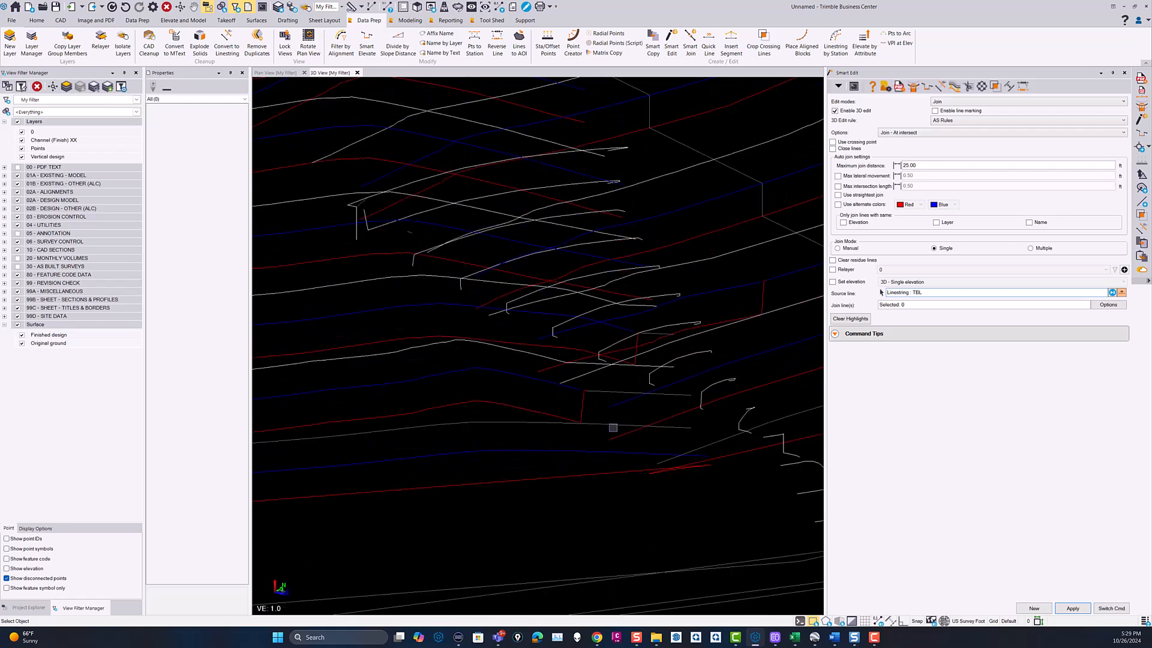
scroll(606, 428, "down", 3)
scroll(627, 428, "up", 4)
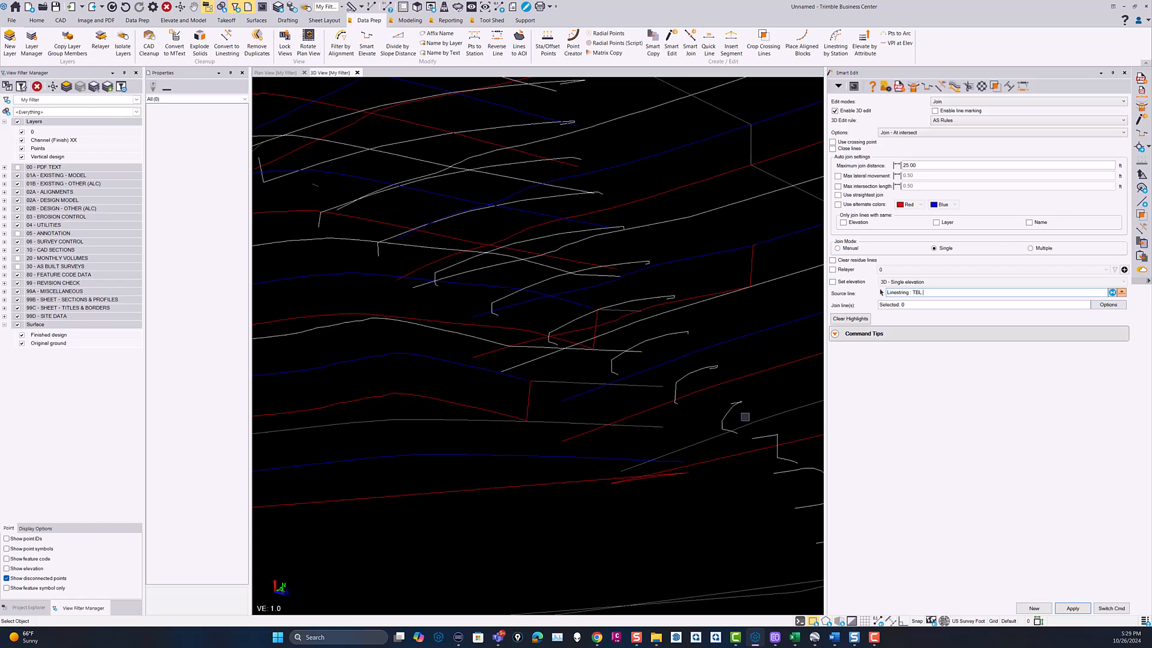
left_click(614, 428)
left_click(577, 423)
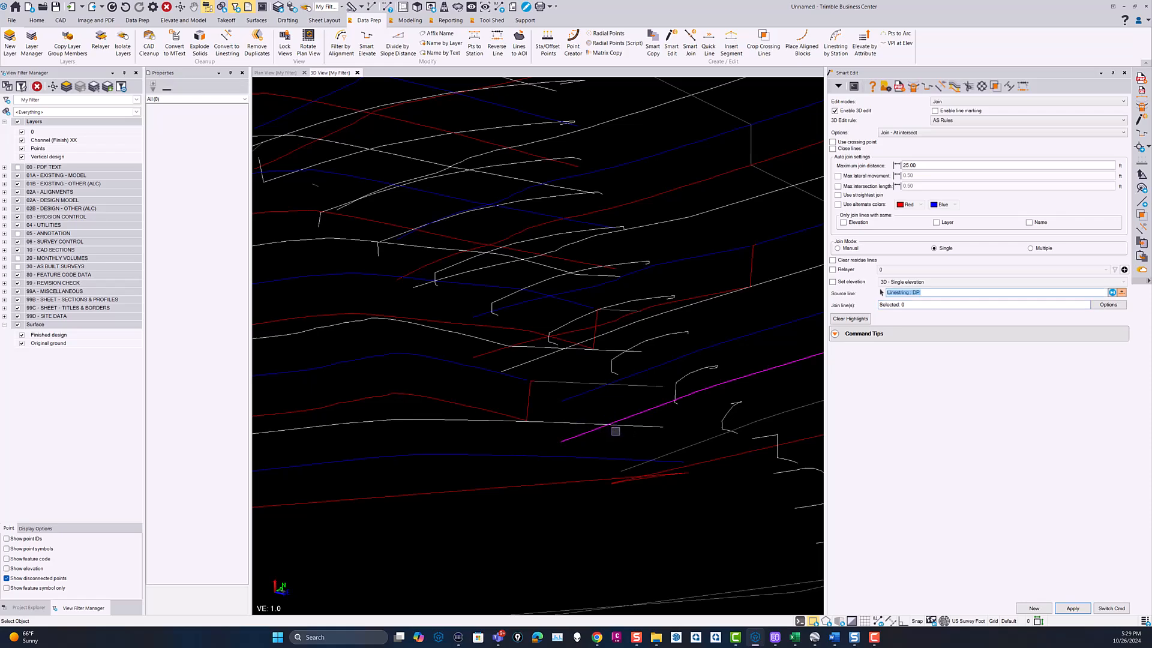
Try to join the red BBL line above it to the brown bench line it crosses, and undo the attempt.
mouse_move(614, 431)
middle_mouse_down()
mouse_move(661, 435)
mouse_move(659, 420)
mouse_move(589, 453)
mouse_move(573, 429)
mouse_move(648, 444)
mouse_move(606, 434)
mouse_move(641, 456)
mouse_move(588, 383)
mouse_move(609, 398)
mouse_move(543, 363)
mouse_move(553, 349)
middle_mouse_up()
left_click(556, 349)
left_click(504, 359)
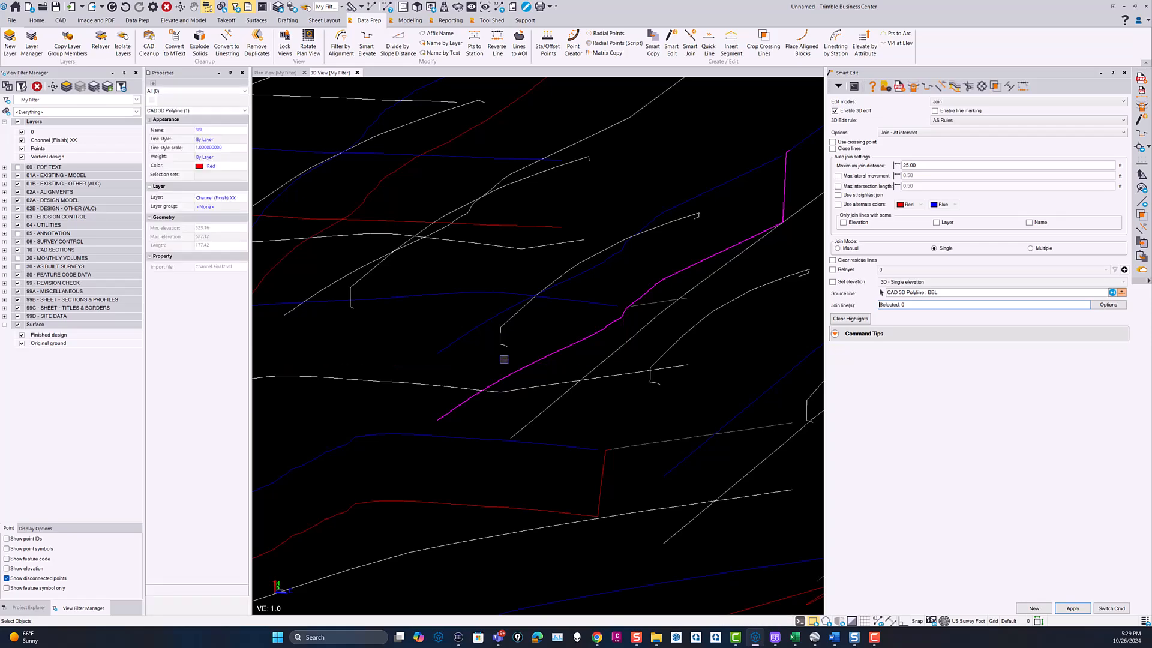
scroll(574, 359, "down", 2)
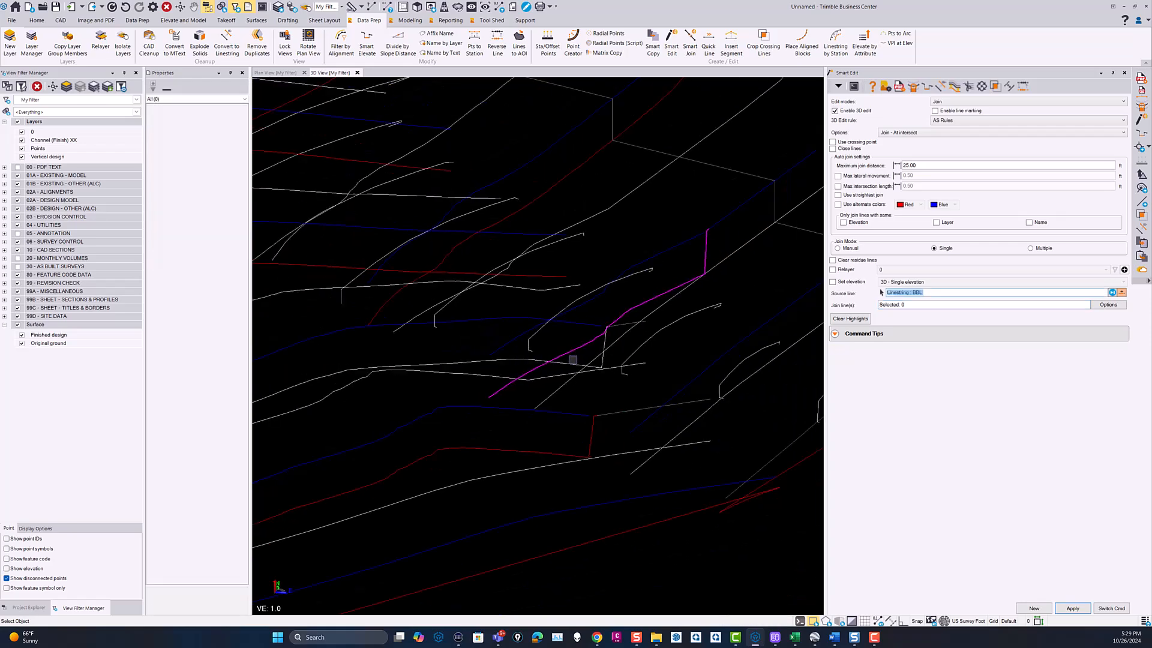
left_click(124, 7)
scroll(549, 364, "up", 2)
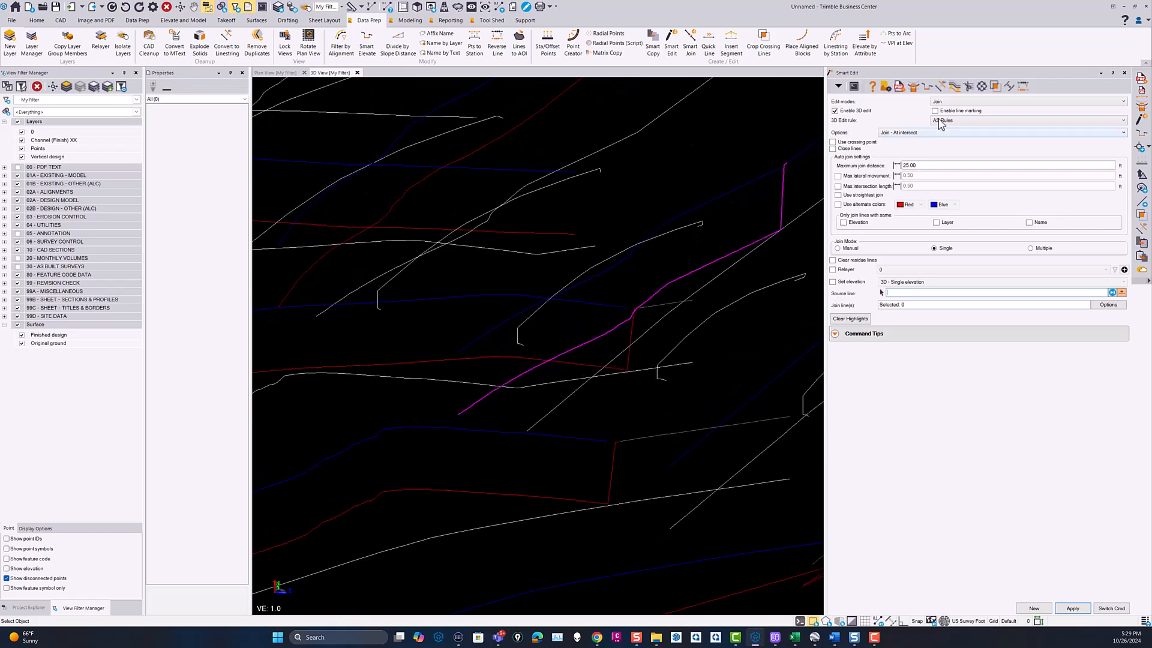
scroll(945, 103, "up", 1)
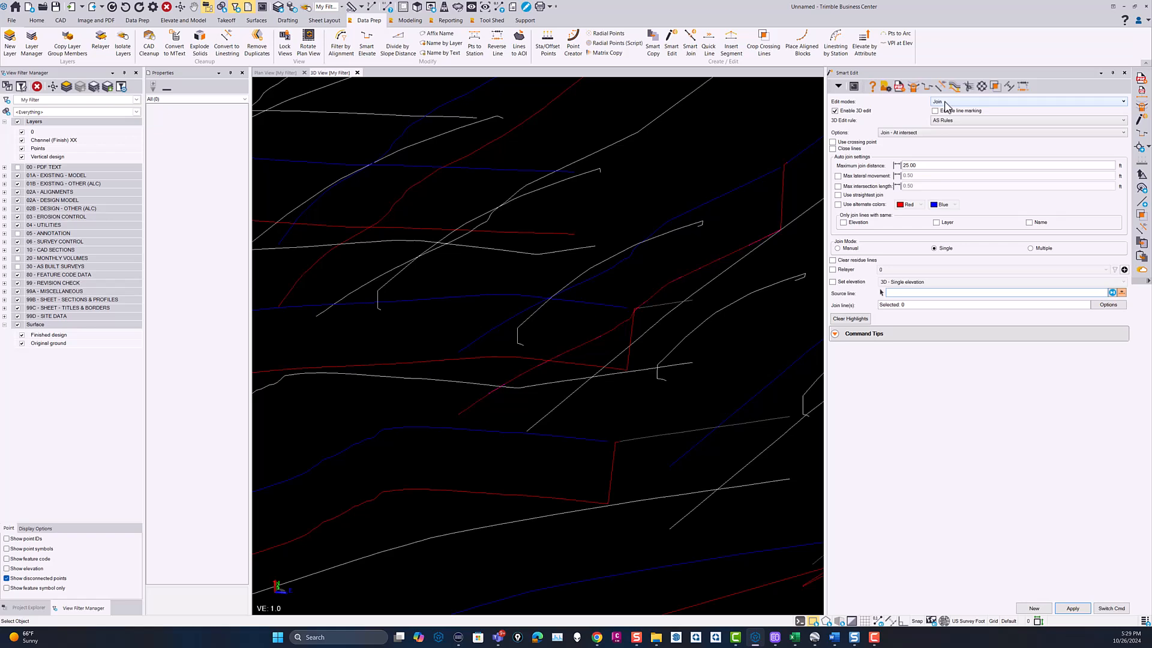
Set Smart Edit's break option to Break - Intersect line(s) and select the red BBL line as the line to break.
left_click(862, 144)
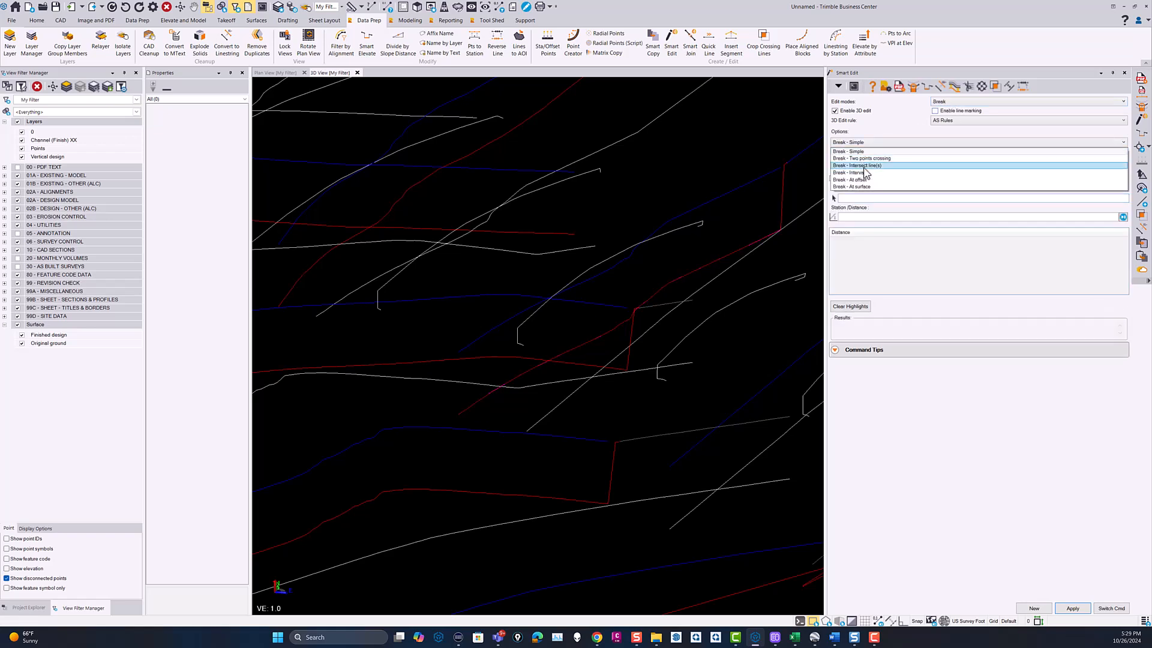
left_click(865, 165)
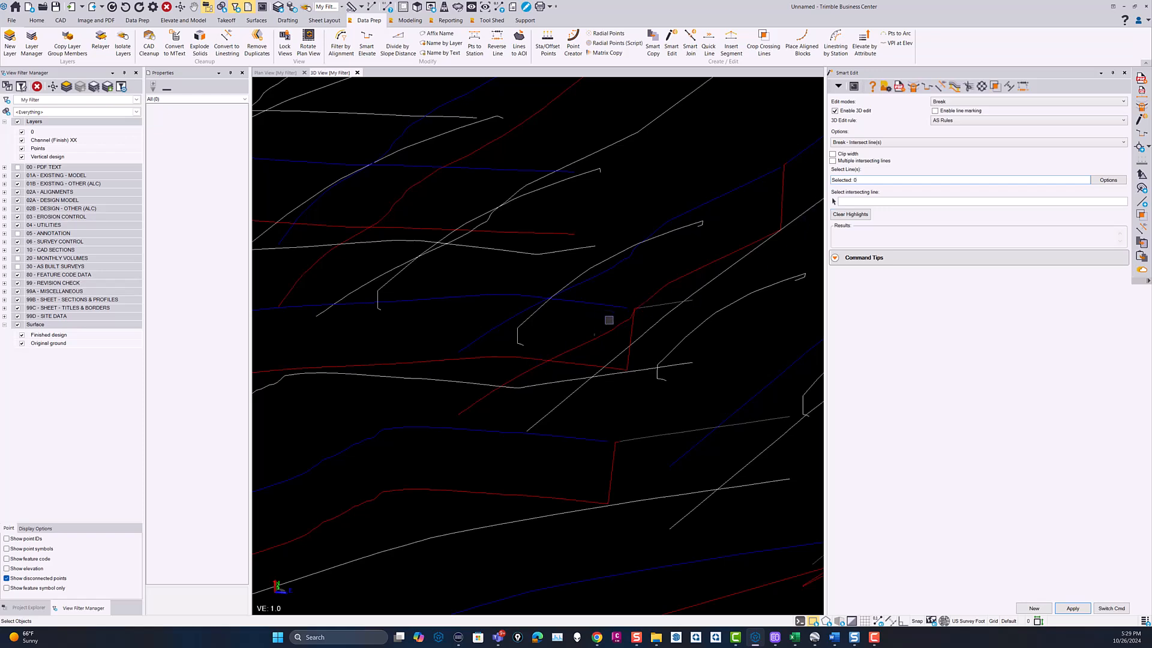
left_click(509, 354)
left_click(575, 347)
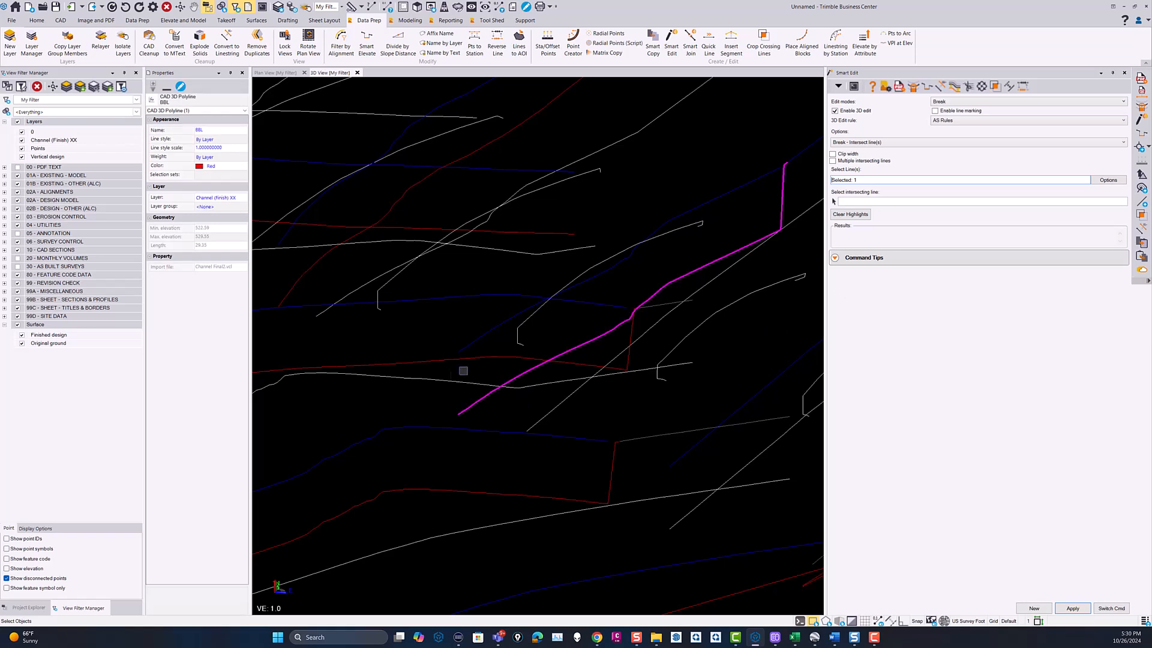
scroll(567, 364, "down", 2)
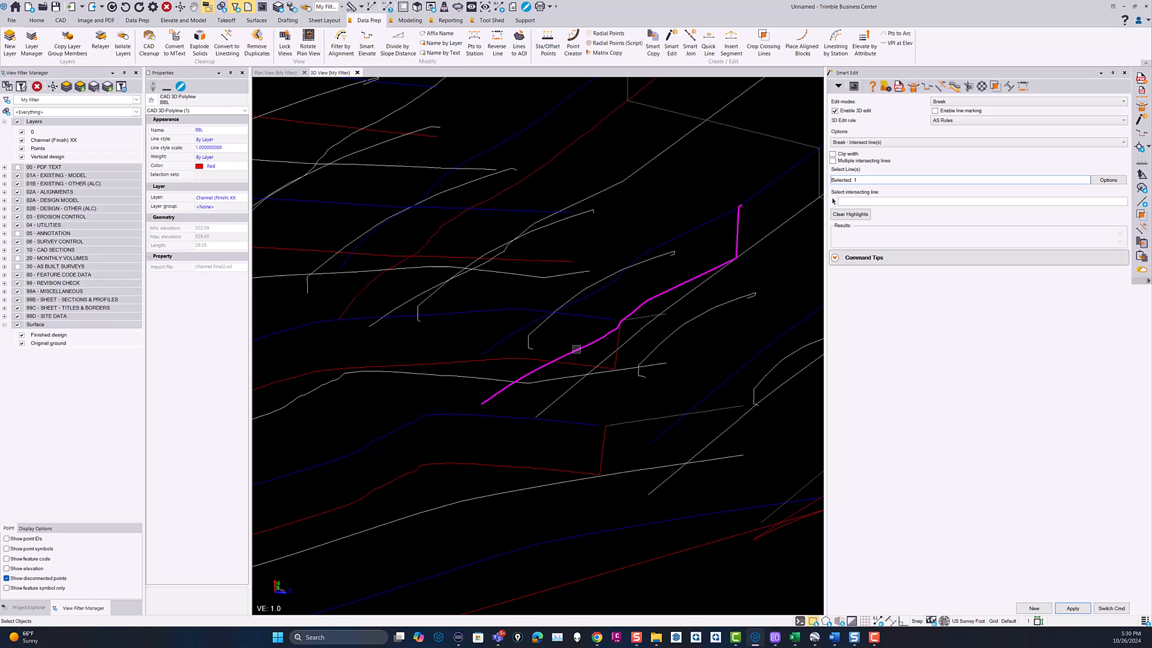
scroll(567, 357, "down", 2)
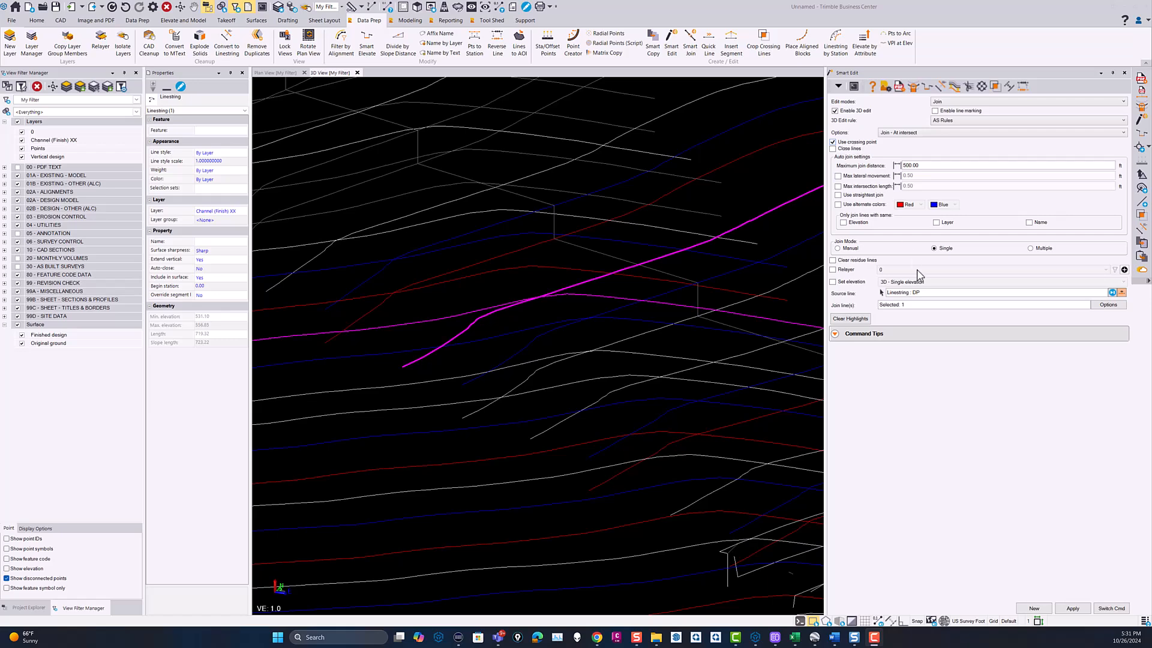
Join the DP linestring to the bench line it crosses at their crossing point, using the mean Z value.
left_click(466, 316)
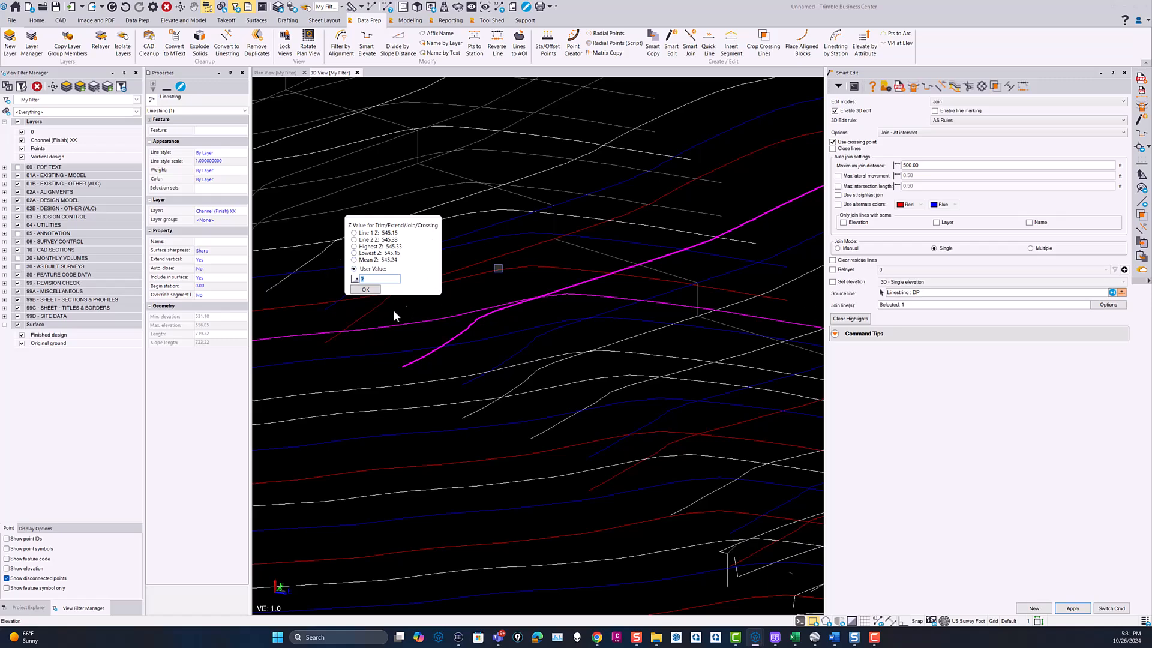
key("Return")
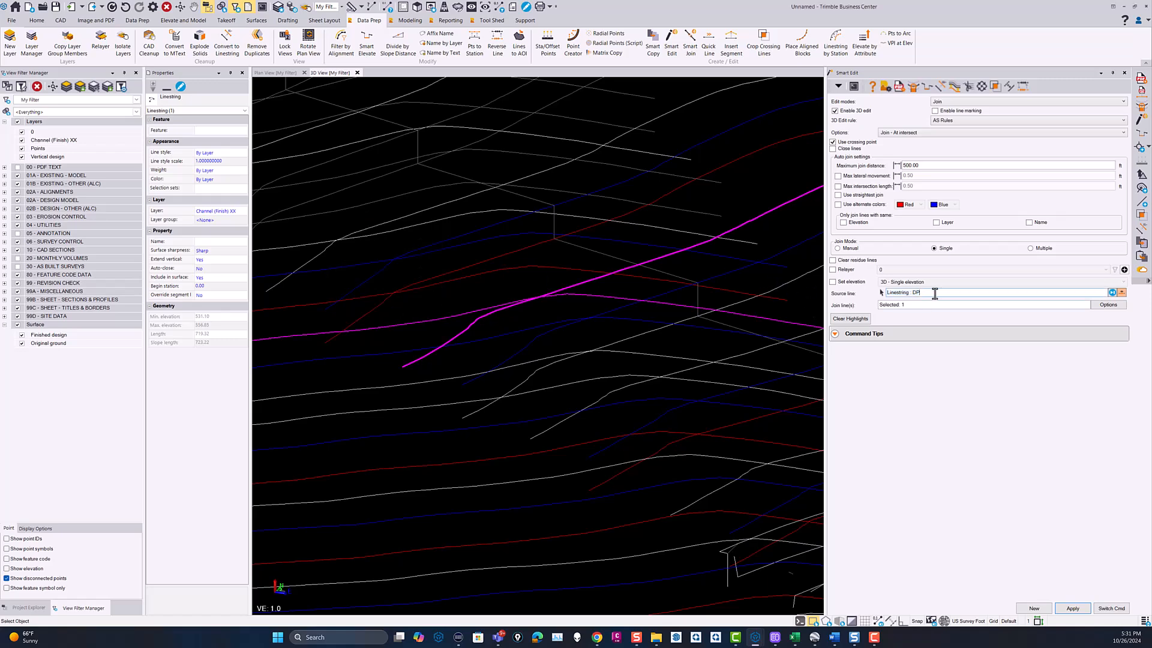
left_click(460, 314)
left_click(576, 283)
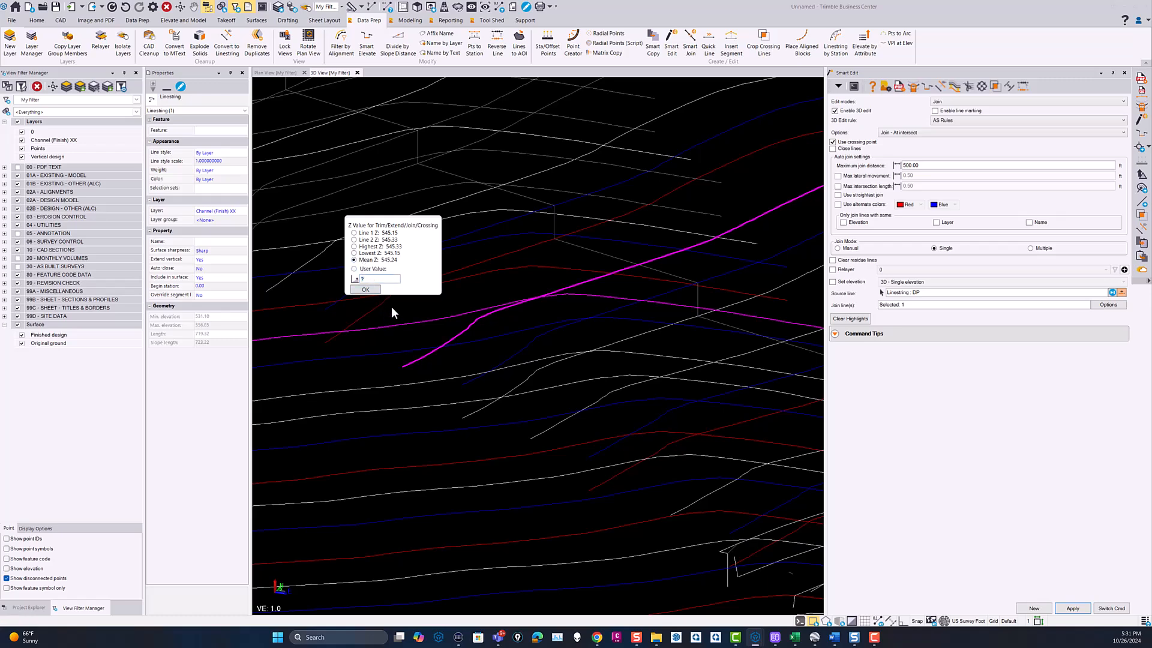
left_click(365, 290)
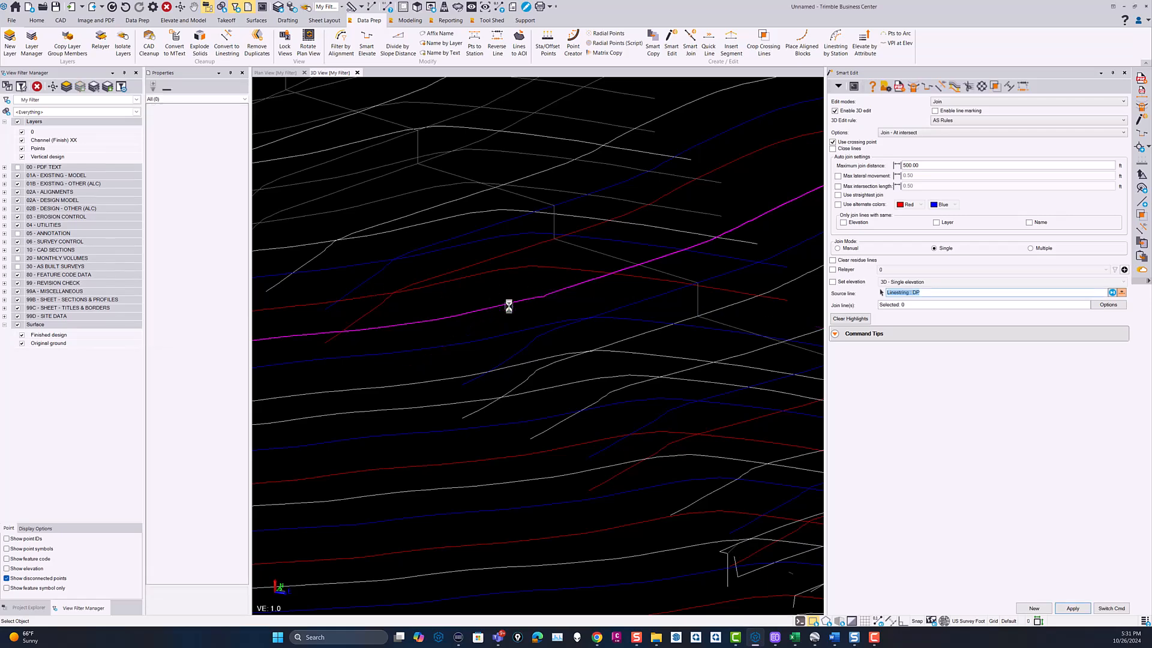
Join the two crossing red BBL polylines just above the joined DP line at their crossing point.
scroll(538, 298, "down", 2)
middle_click_drag(486, 294, 598, 296)
mouse_move(579, 292)
right_mouse_down()
mouse_move(576, 312)
mouse_move(562, 299)
right_mouse_up()
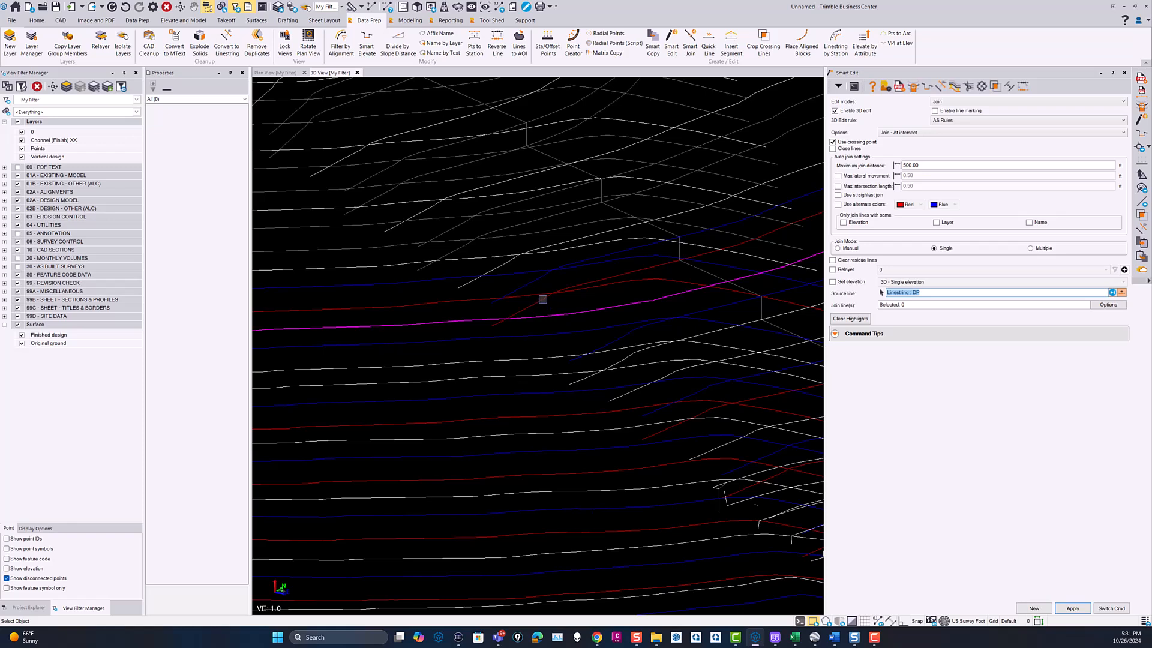
left_click(573, 283)
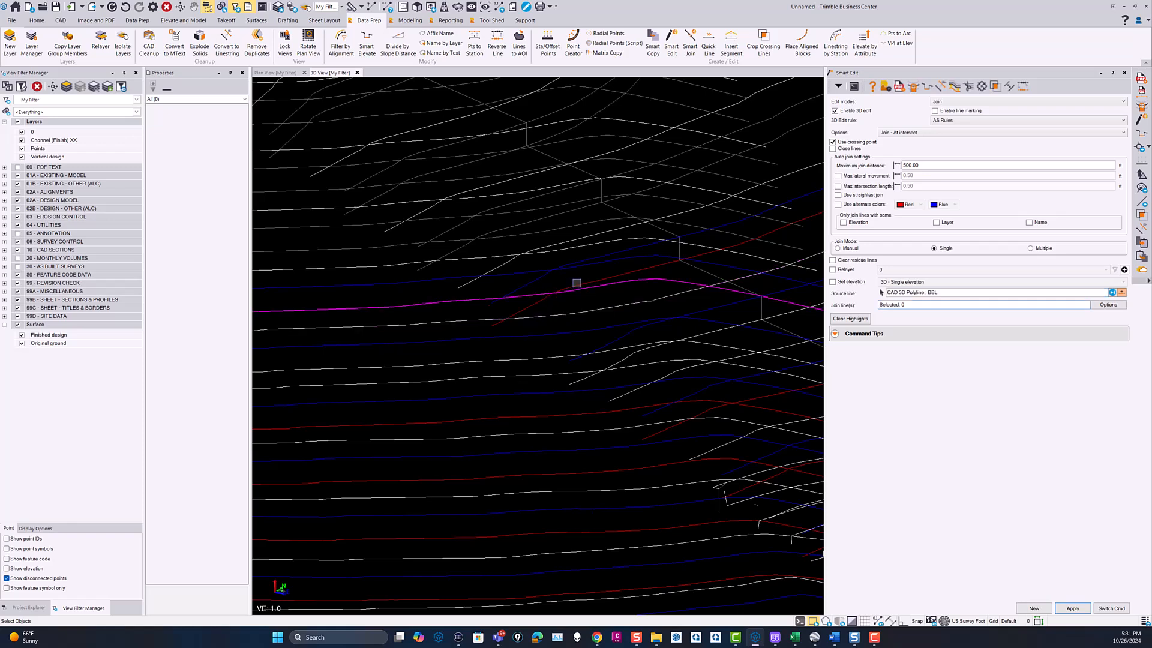
left_click(576, 283)
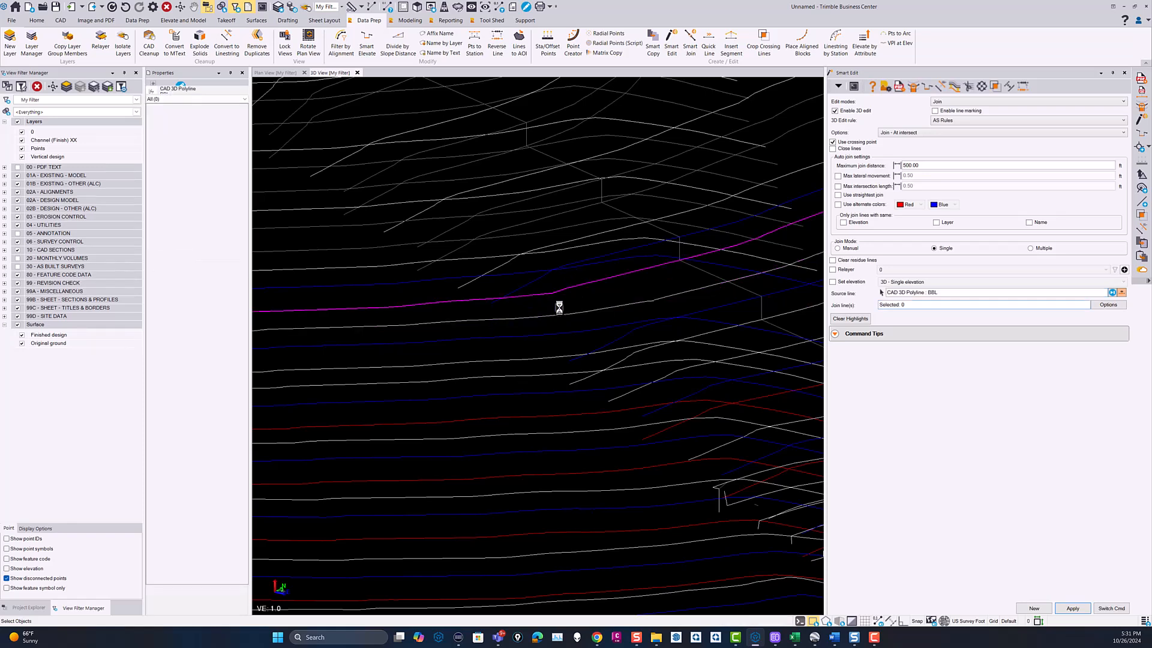
Join the two crossing blue TBL polylines near the joined red bench line at their crossing point.
scroll(576, 301, "down", 2)
scroll(579, 306, "up", 4)
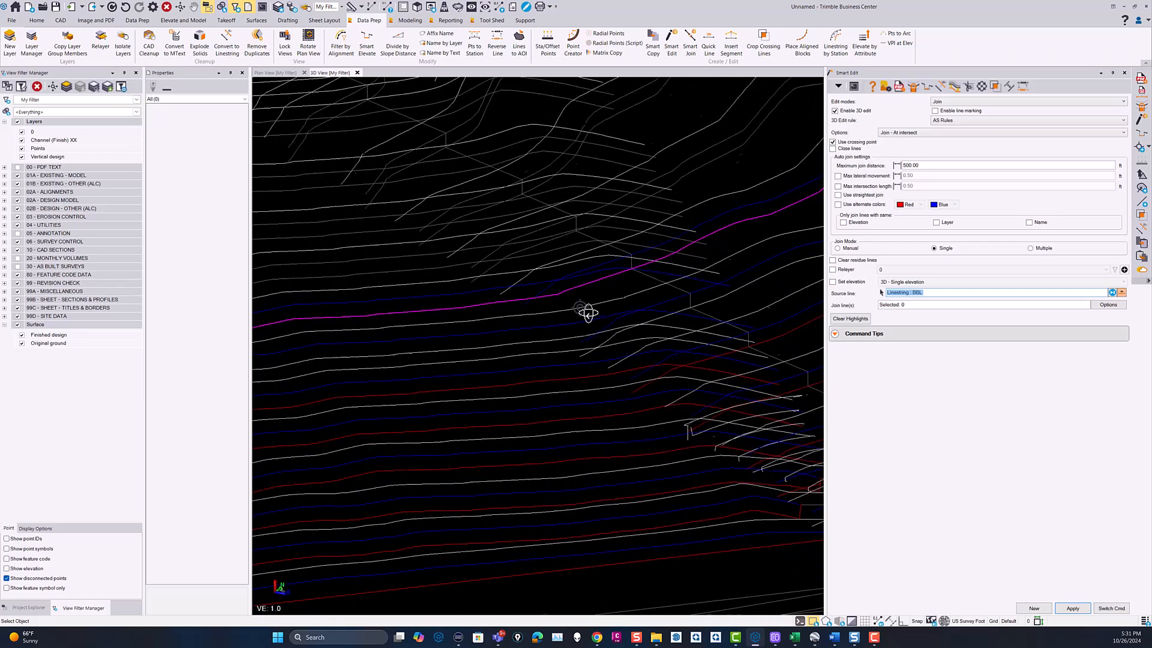
mouse_move(583, 319)
right_mouse_down()
mouse_move(620, 344)
mouse_move(576, 322)
right_mouse_up()
left_click(594, 321)
left_click(665, 302)
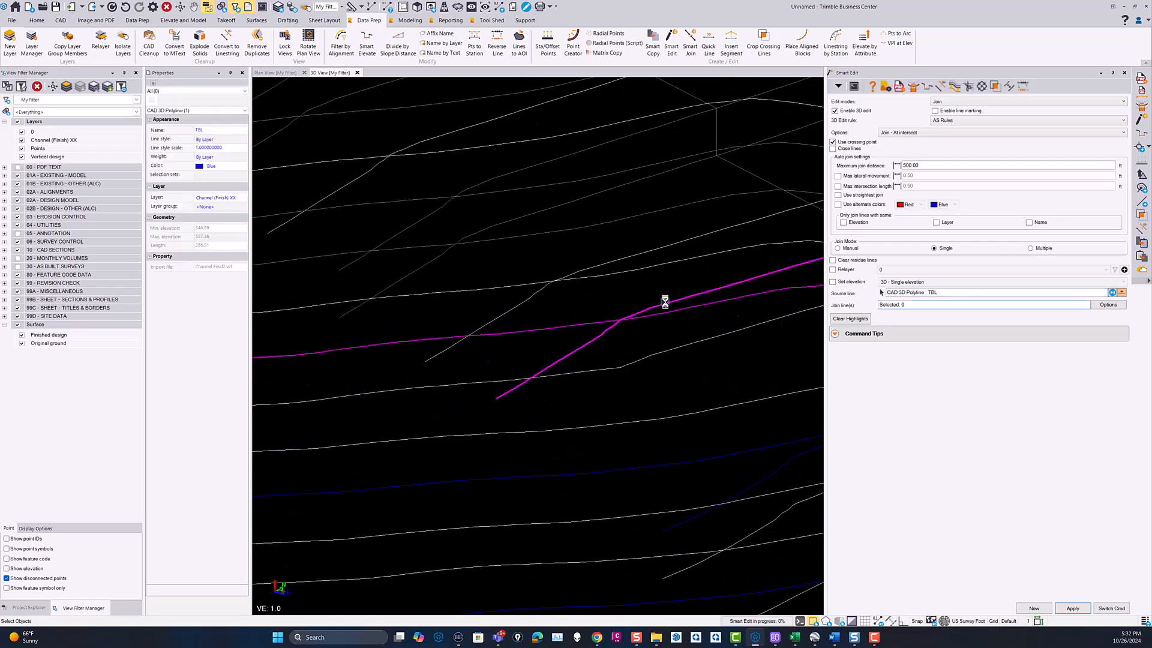
Join the crossing blue TBL polylines of the next bench down the slope.
scroll(640, 323, "down", 5)
middle_click_drag(638, 329, 565, 303)
scroll(604, 339, "up", 3)
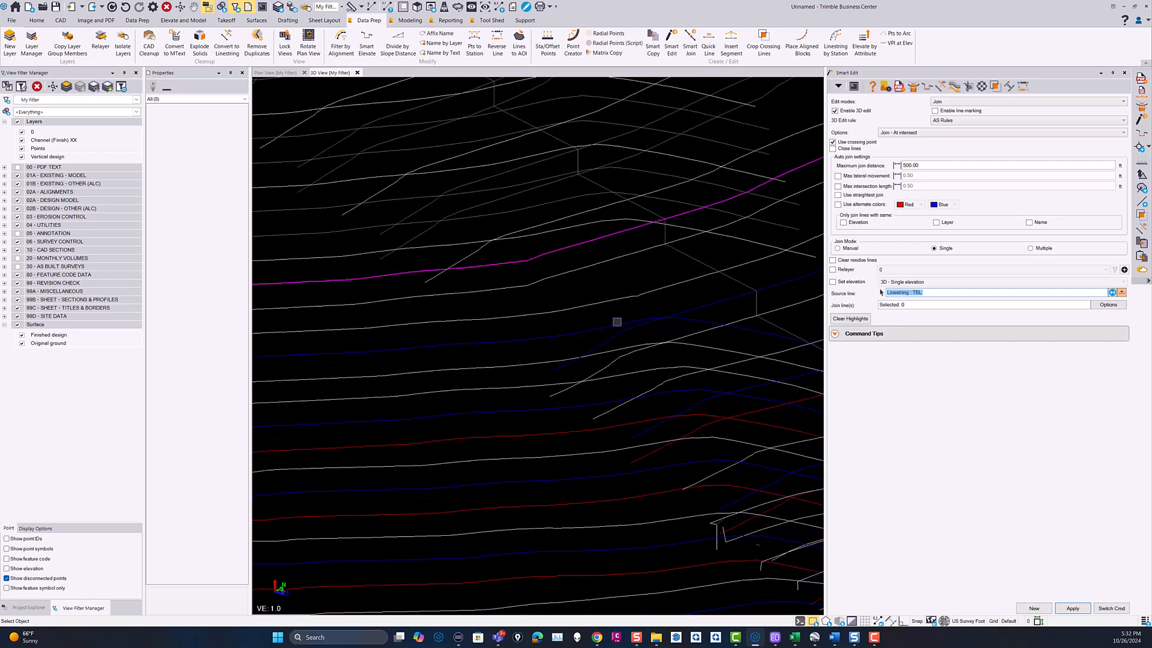
left_click(688, 309)
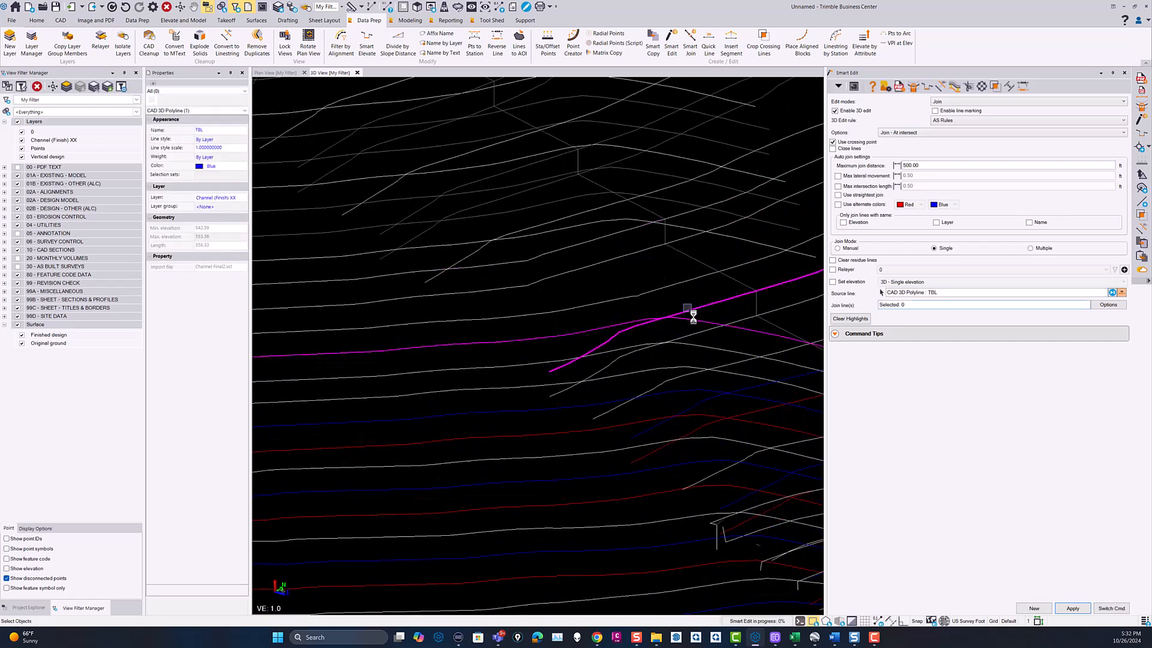
Join the crossing white BBL linestrings below the joined TBL line, using the mean Z value.
scroll(689, 318, "down", 4)
middle_click_drag(676, 343, 626, 318)
scroll(618, 326, "up", 3)
scroll(617, 325, "up", 2)
left_click(674, 308)
left_click(674, 308)
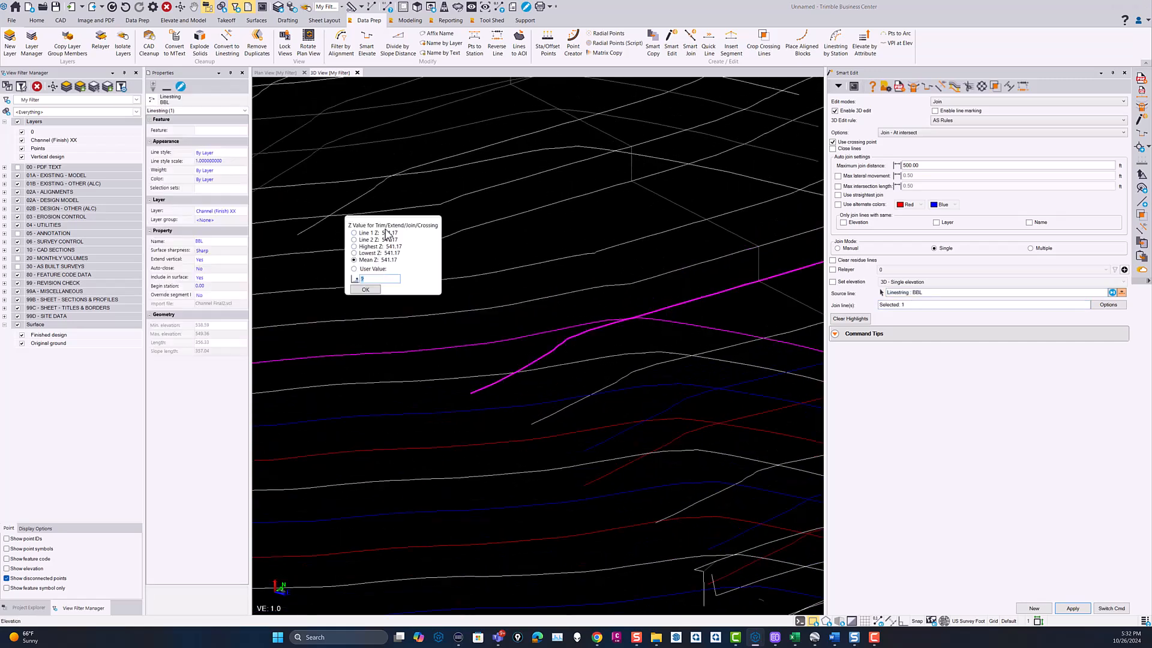
left_click(367, 291)
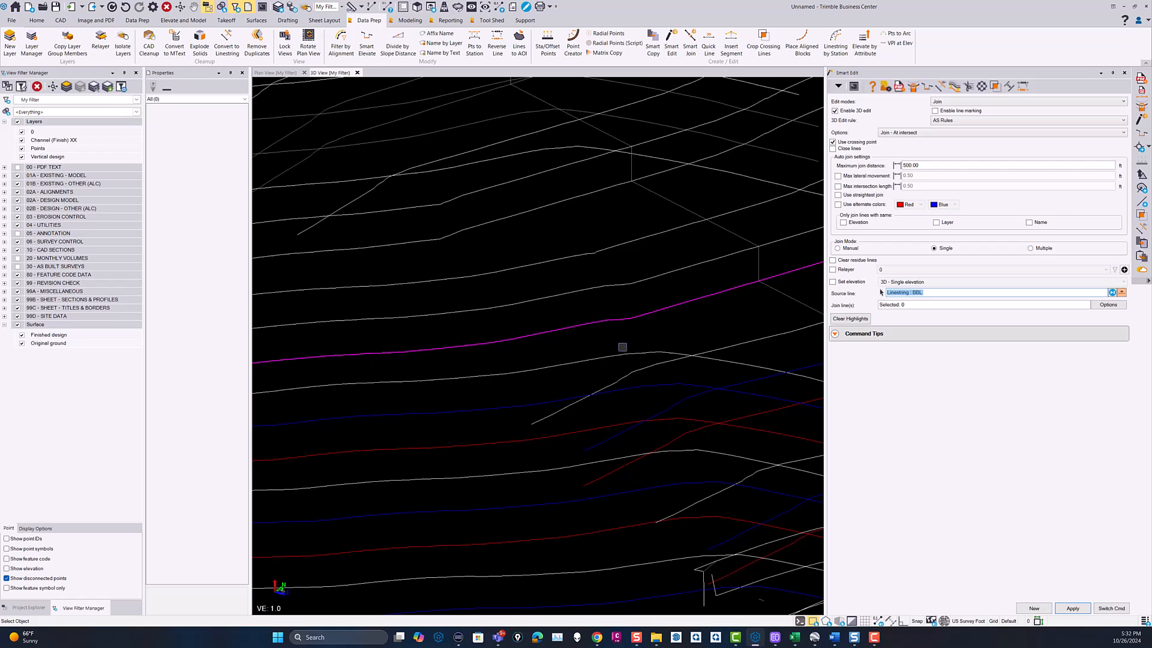
Join the crossing white DP linestrings directly below the joined BBL line, using the mean Z value.
middle_click_drag(644, 348, 518, 328)
left_click(534, 329)
left_click(593, 327)
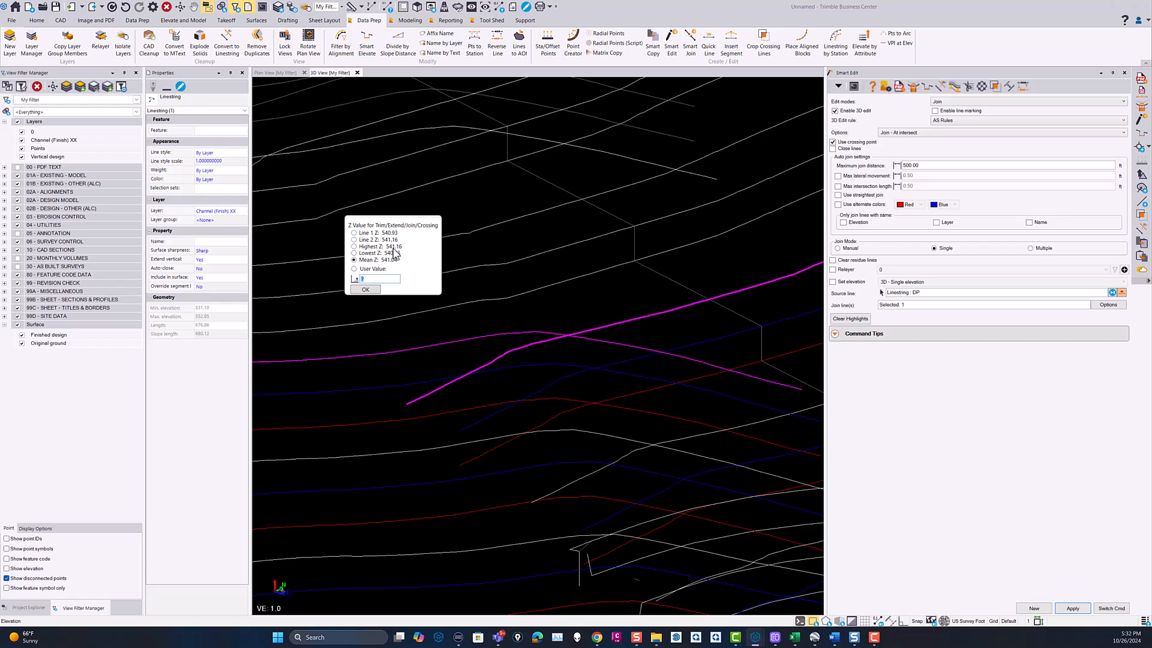
left_click(371, 290)
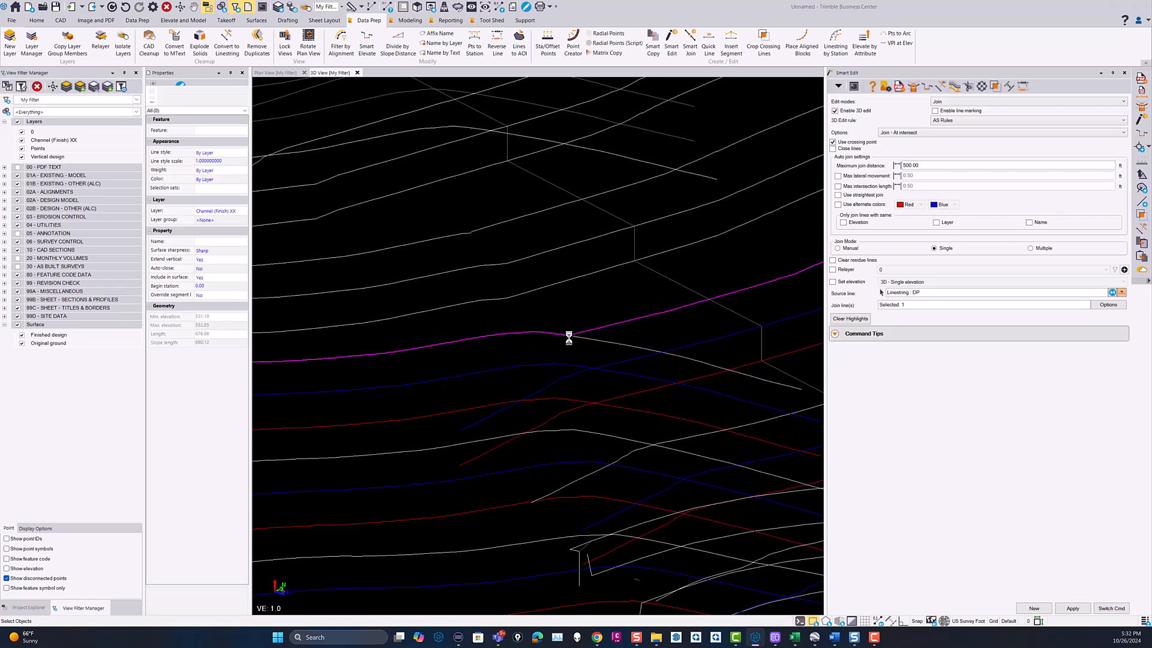
Join the crossing blue TBL polylines below the joined DP line, and the crossing red BBL polylines beneath them.
middle_click_drag(555, 360, 522, 342)
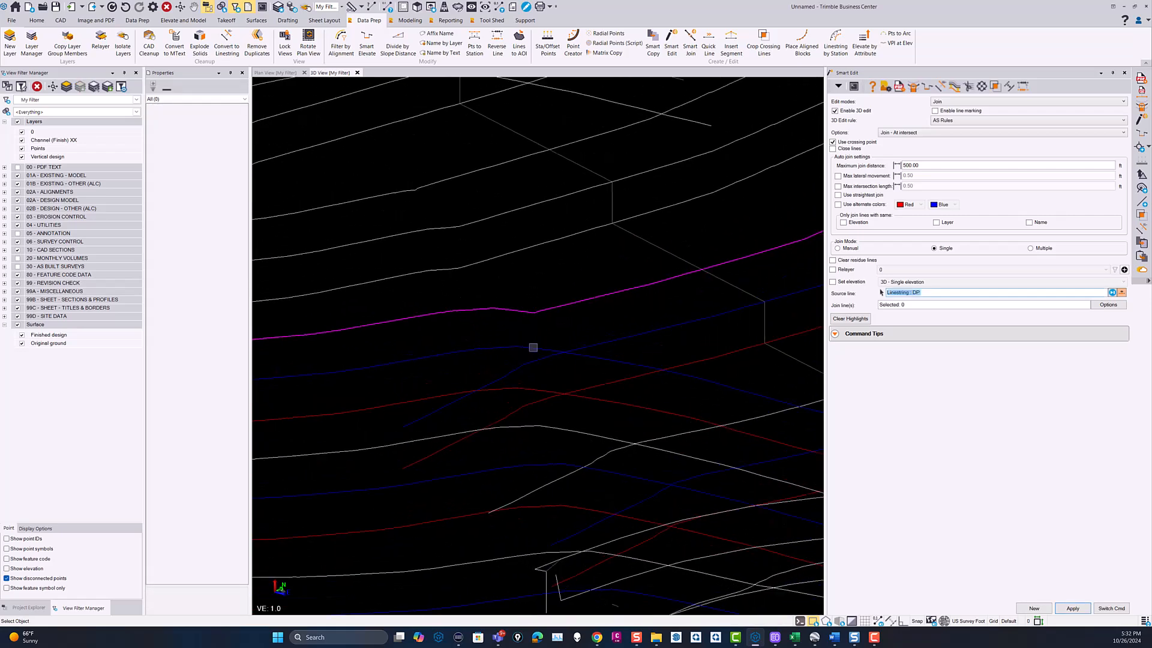
left_click(594, 345)
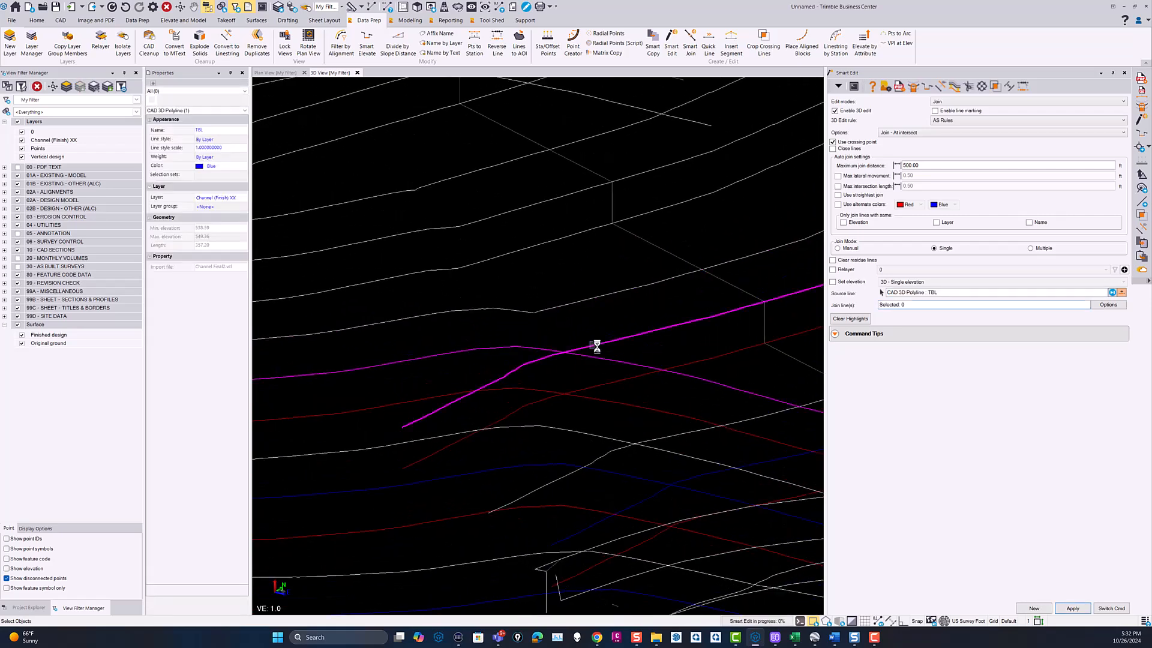
scroll(581, 357, "down", 2)
middle_click_drag(580, 357, 515, 305)
left_click(527, 321)
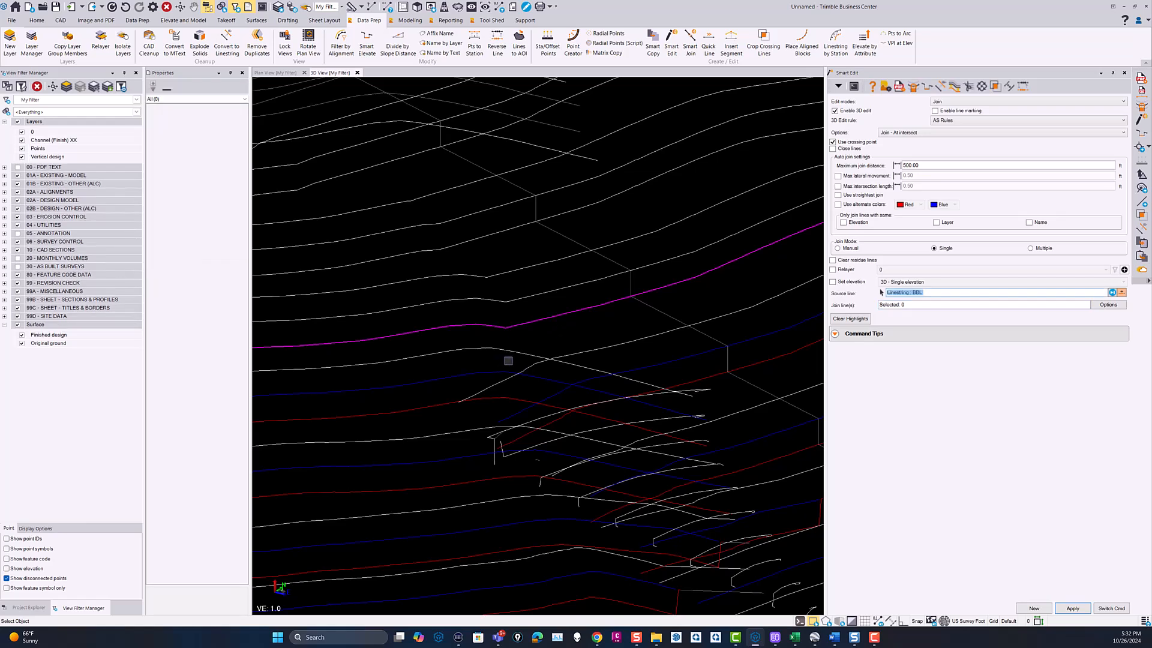
Join the next crossing DP linestrings down the slope at the mean Z, and the crossing blue TBL lines below them.
left_click(528, 354)
left_click(581, 353)
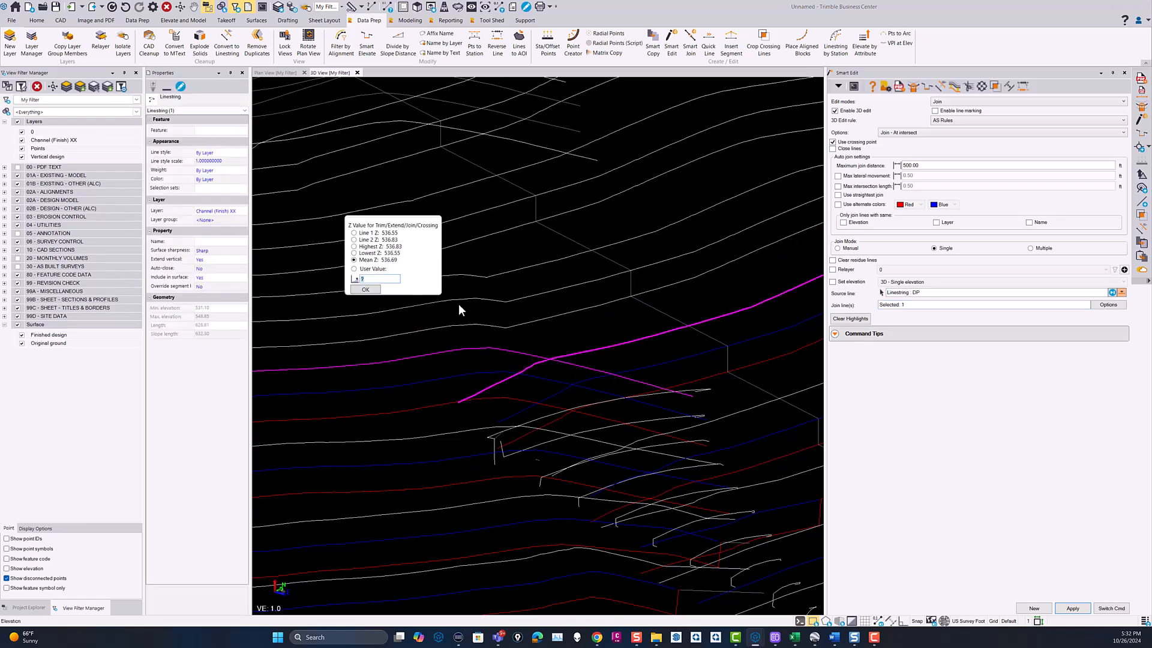
left_click(366, 290)
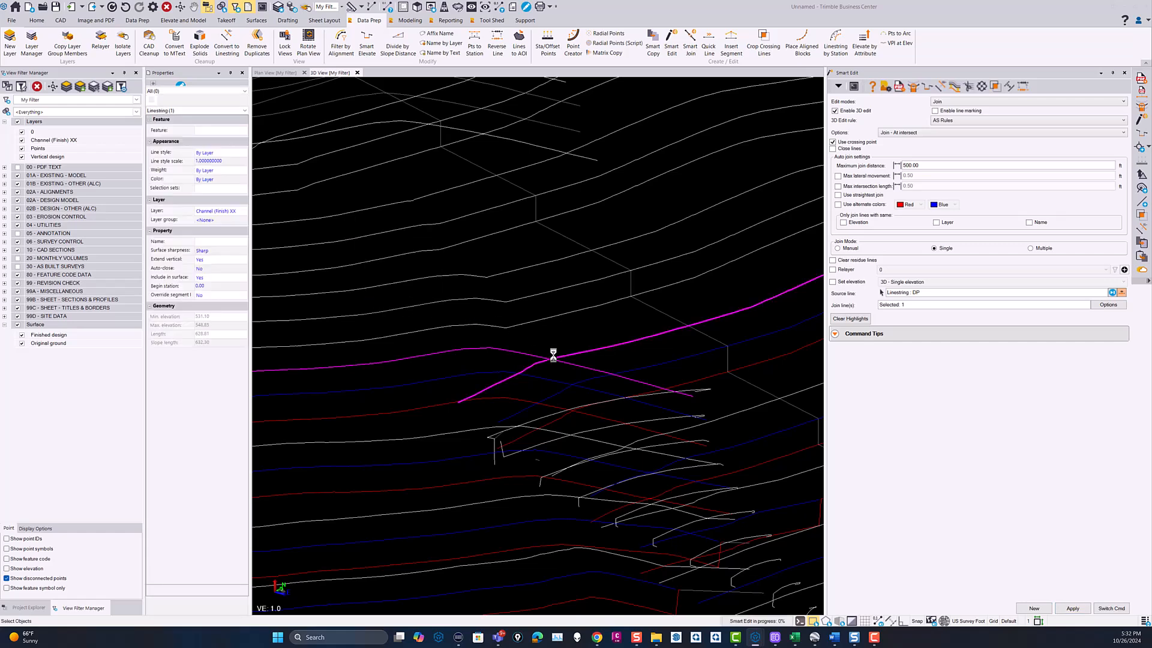
left_click(597, 378)
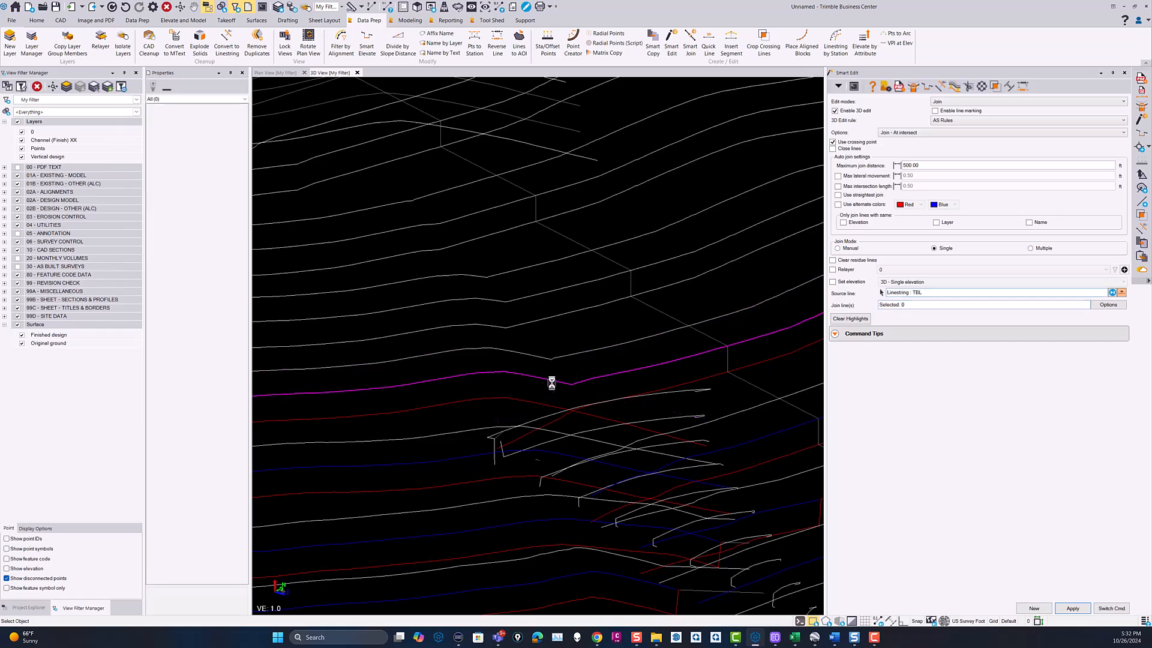
Join the crossing red BBL polylines beneath the last joined TBL line at their crossing point.
middle_click_drag(567, 397, 520, 324)
scroll(511, 345, "up", 3)
left_click(527, 344)
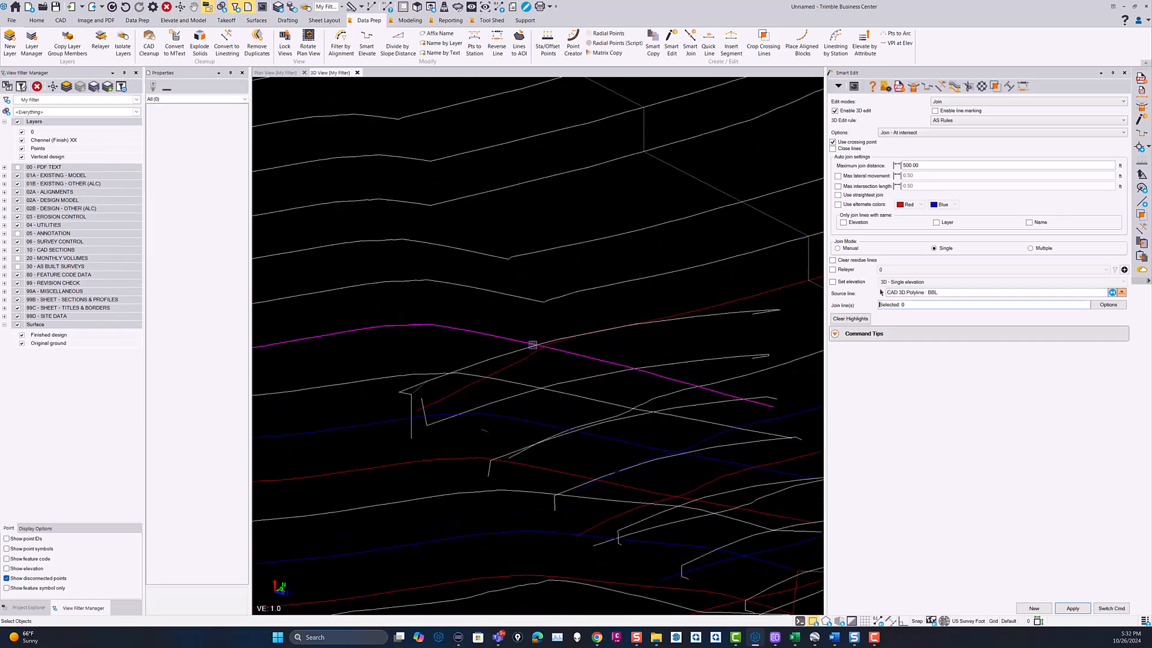
scroll(528, 343, "up", 3)
left_click(539, 347)
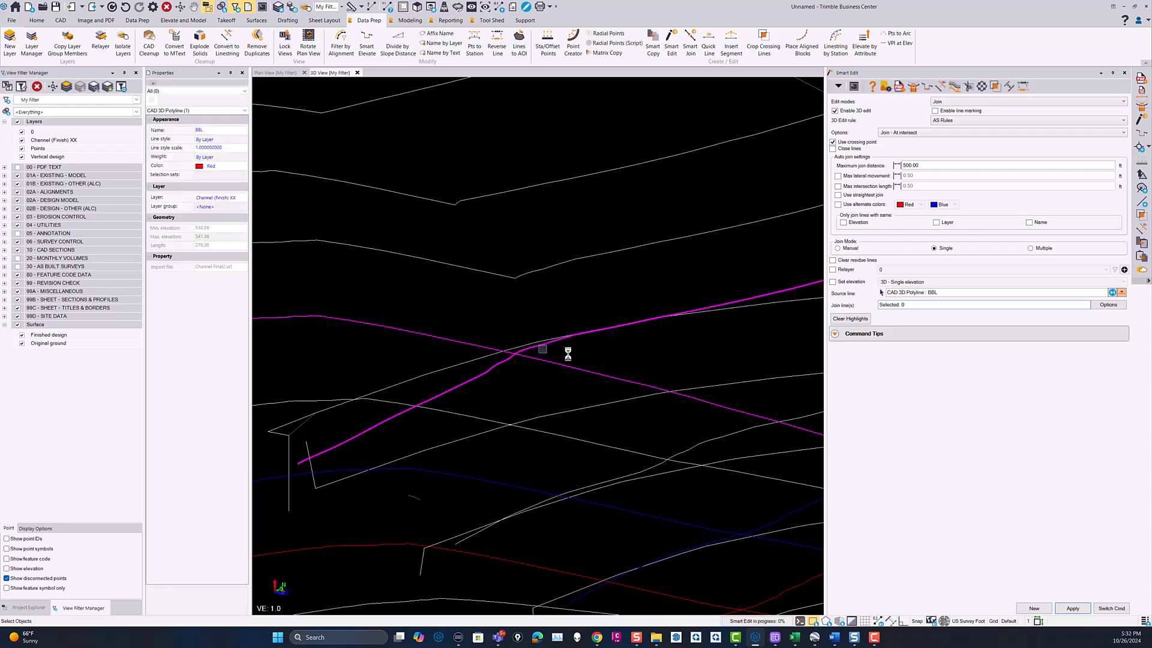
Try to join the hooked white line to the DP linestring it crosses at the mean Z, undo the attempt, and clear the highlights.
scroll(560, 358, "down", 3)
middle_click_drag(560, 358, 537, 306)
left_click(489, 335)
left_click(536, 339)
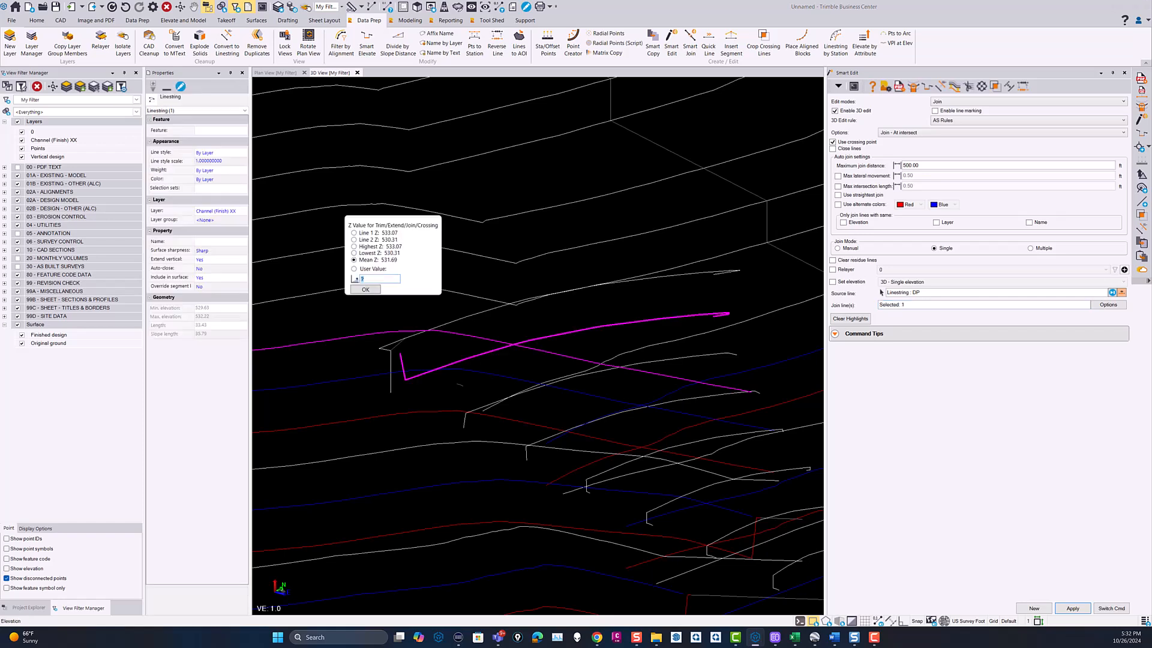
left_click(363, 289)
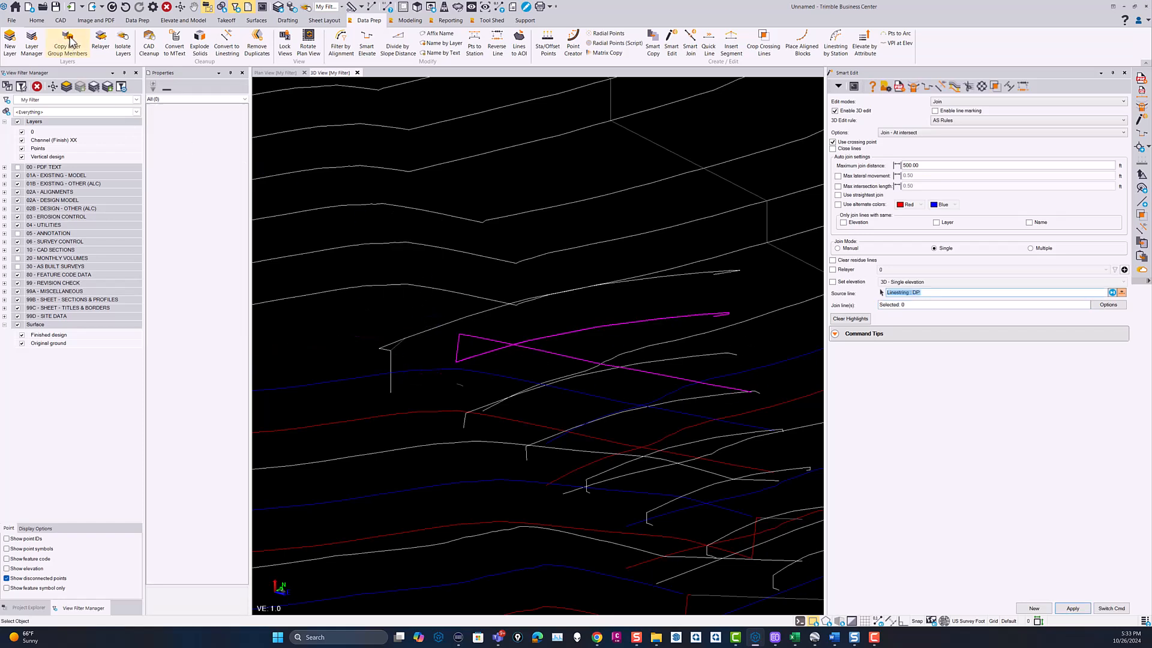
left_click(126, 8)
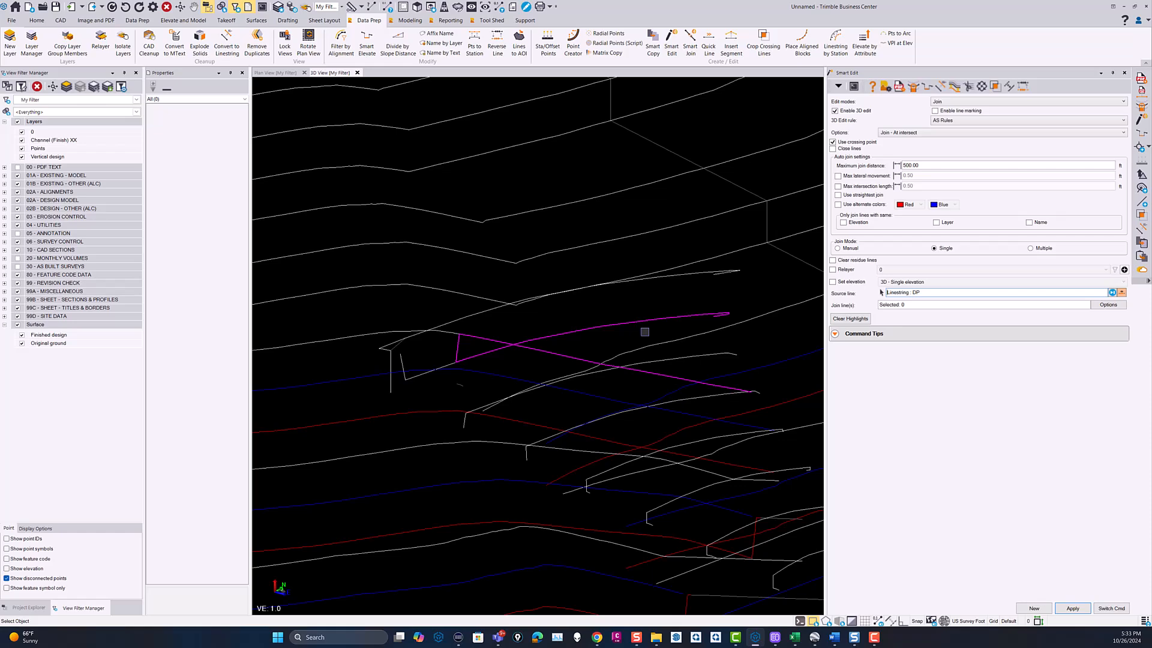
left_click(850, 319)
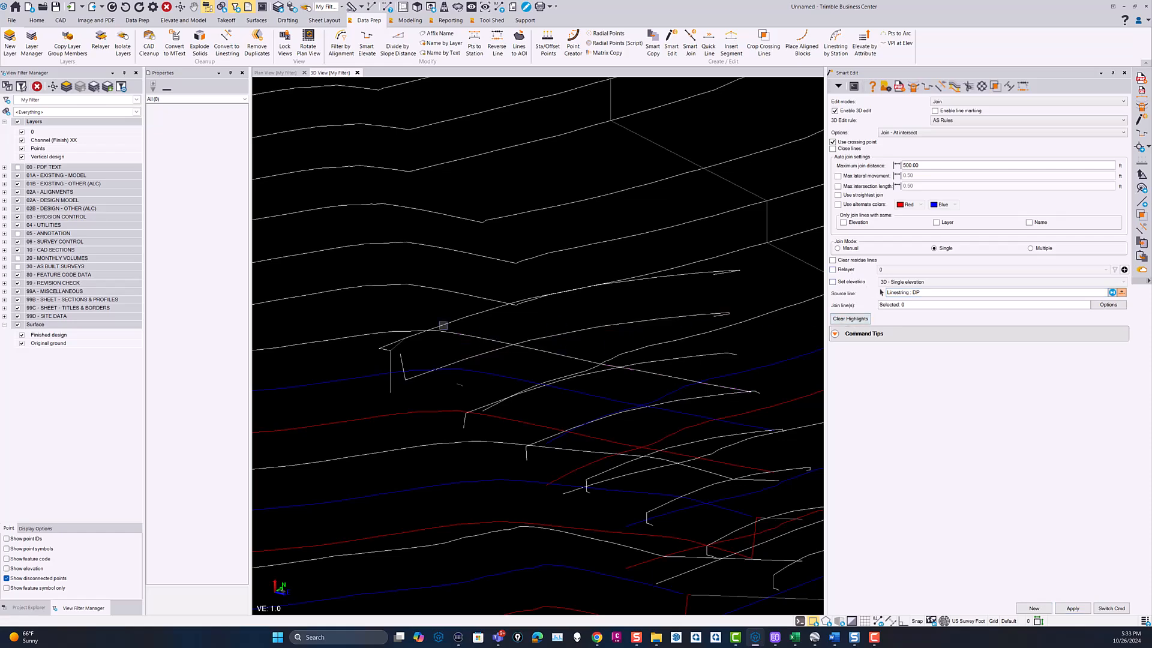
Join the crossing white DP linestrings higher up the slope at their crossing point, using the mean Z.
scroll(507, 345, "up", 5)
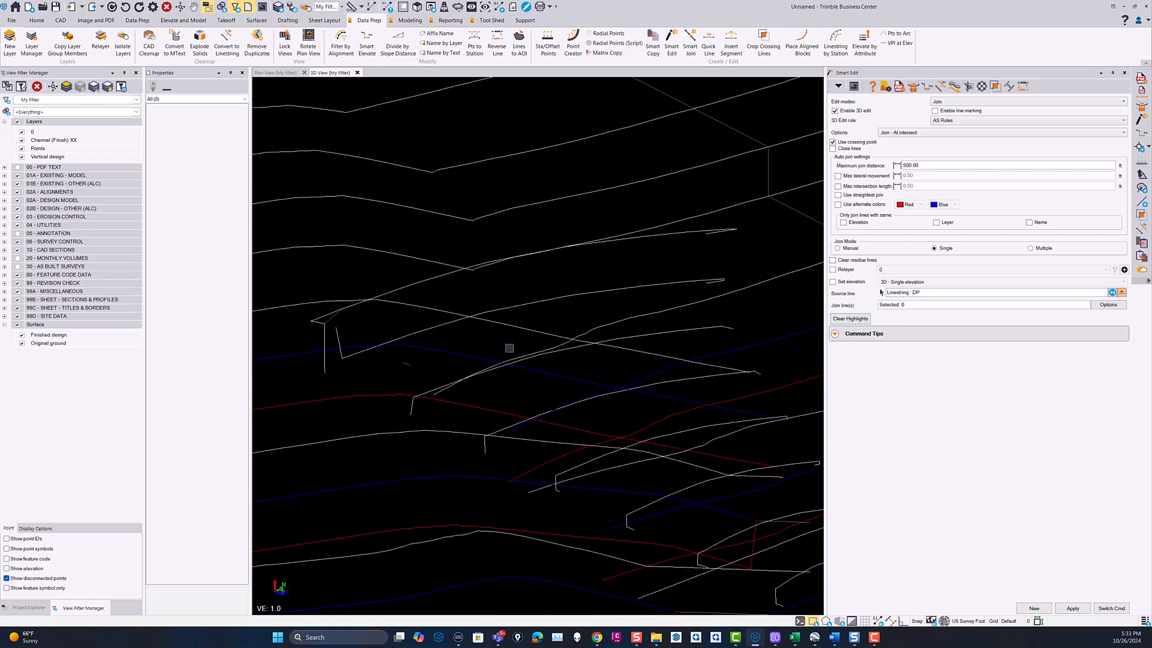
mouse_move(535, 360)
middle_mouse_down()
mouse_move(535, 399)
mouse_move(571, 375)
mouse_move(603, 385)
mouse_move(516, 404)
mouse_move(483, 366)
mouse_move(555, 349)
mouse_move(530, 410)
mouse_move(538, 362)
mouse_move(531, 370)
mouse_move(519, 308)
mouse_move(548, 395)
mouse_move(445, 402)
mouse_move(502, 392)
middle_mouse_up()
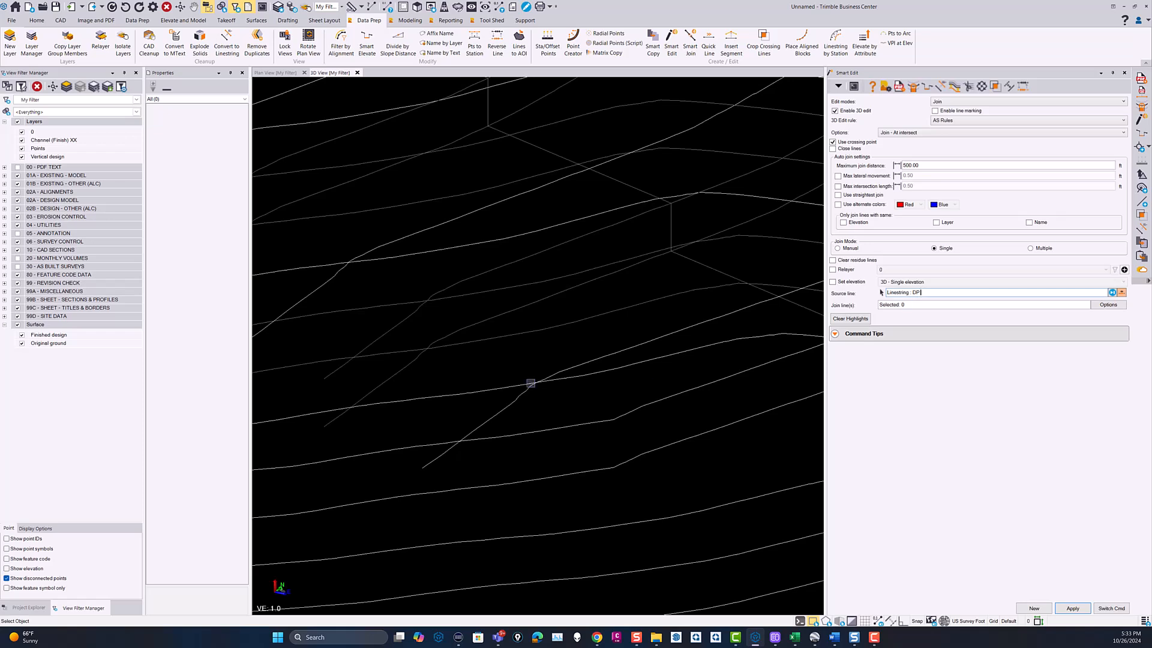
left_click(512, 383)
left_click(586, 363)
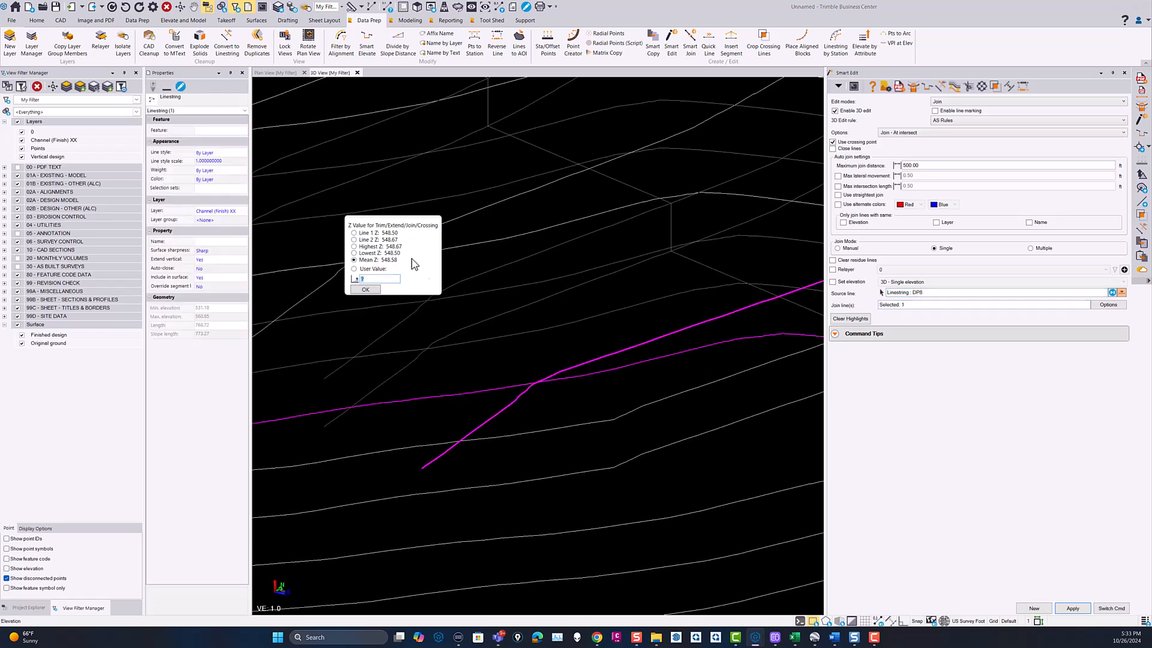
left_click(374, 290)
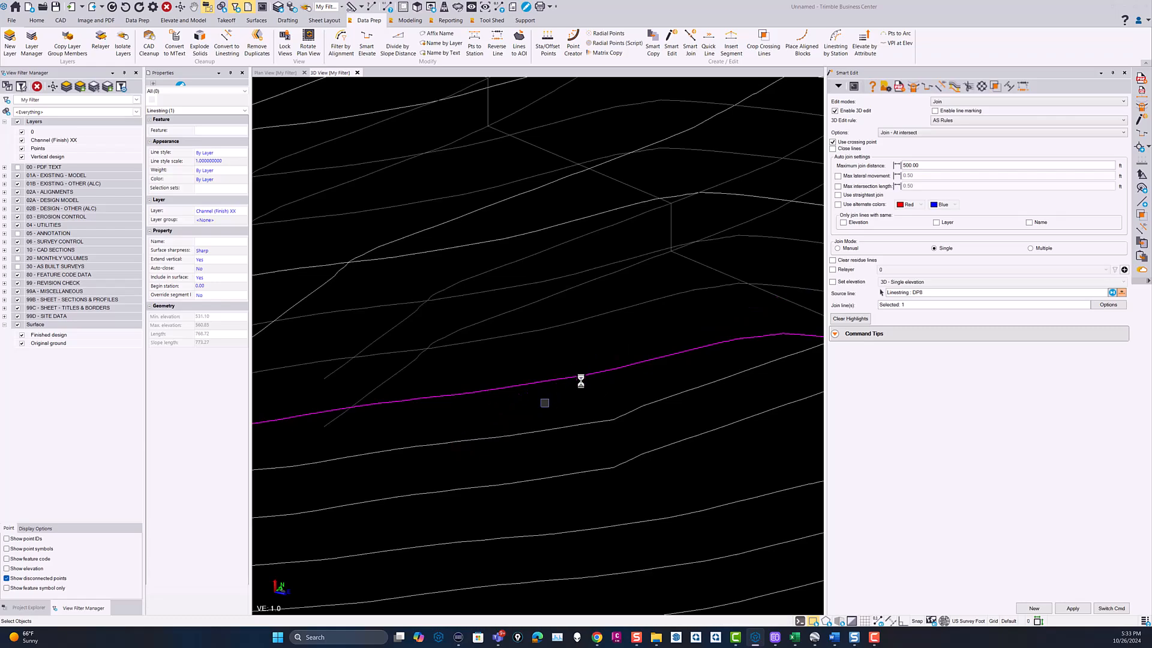
Examine the bench lines of both slopes and the opposite bank from several 3D viewpoints.
scroll(577, 382, "down", 5)
right_click_drag(568, 379, 556, 374)
scroll(502, 354, "down", 3)
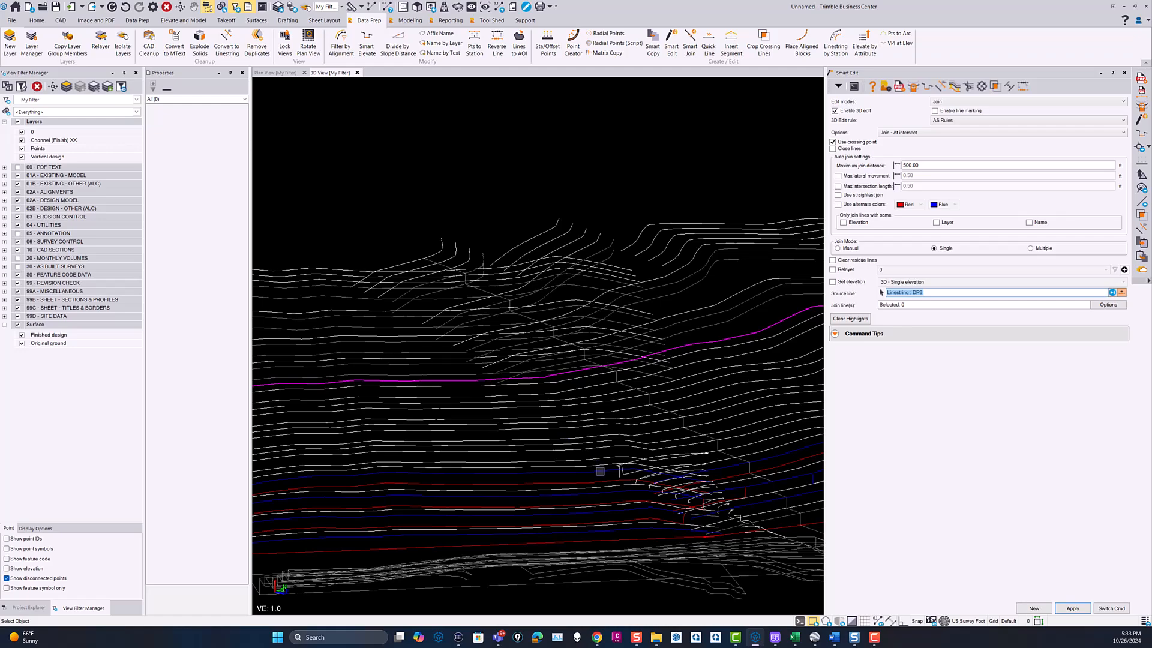
scroll(655, 483, "up", 6)
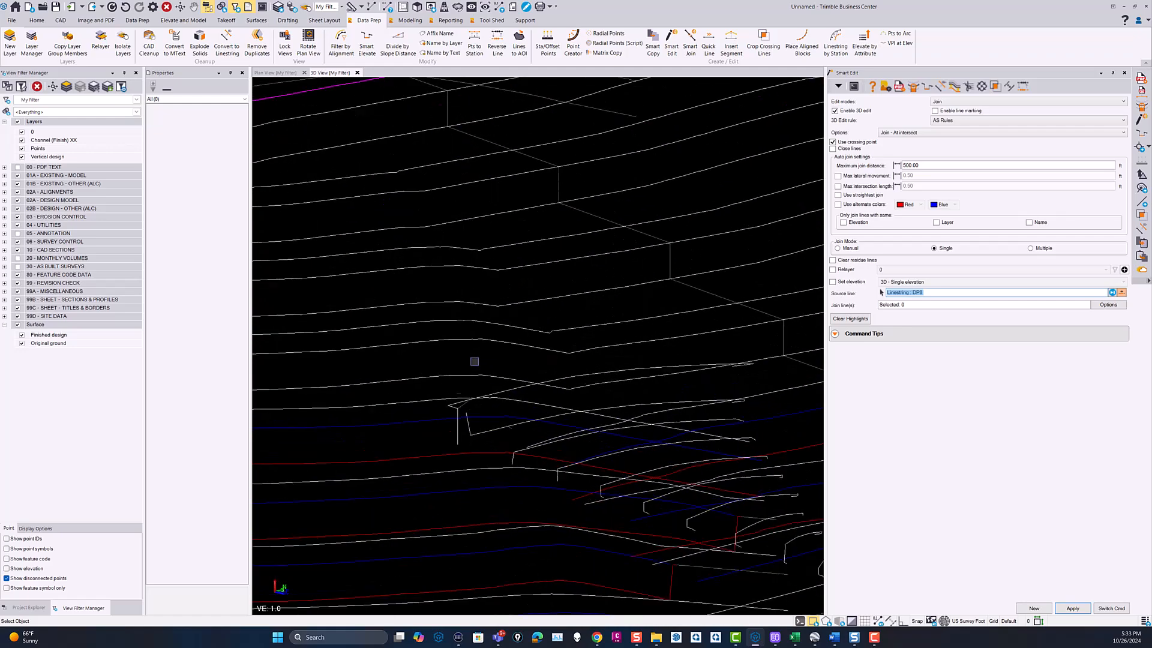
right_click_drag(538, 348, 565, 470)
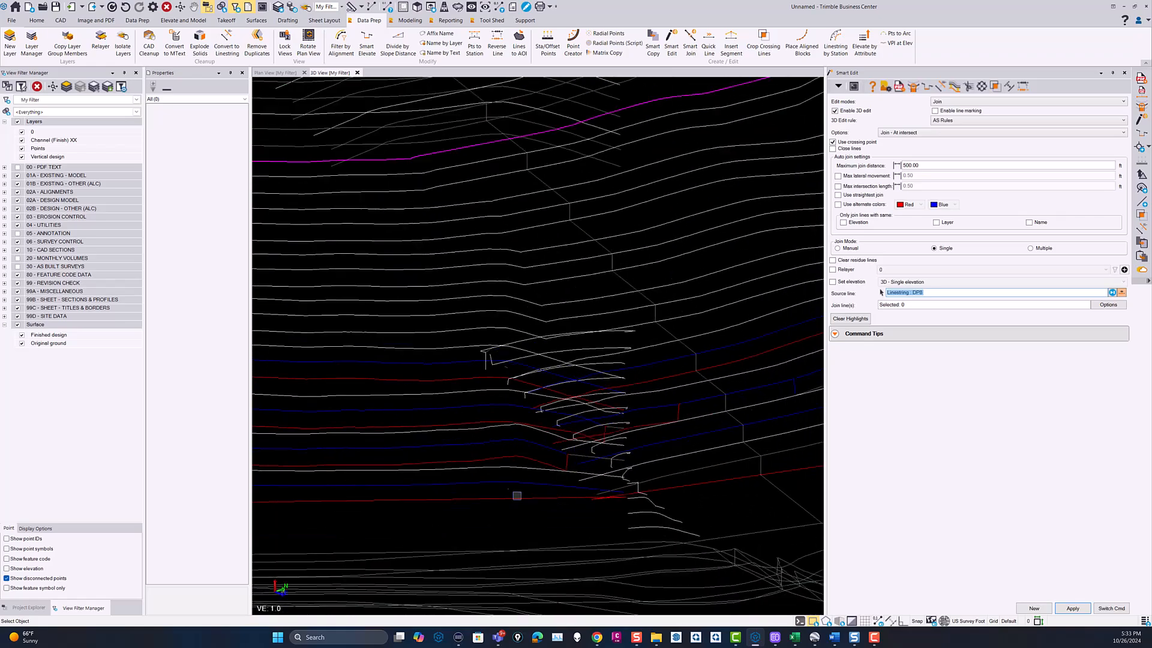
scroll(566, 325, "down", 5)
middle_click_drag(564, 323, 478, 345)
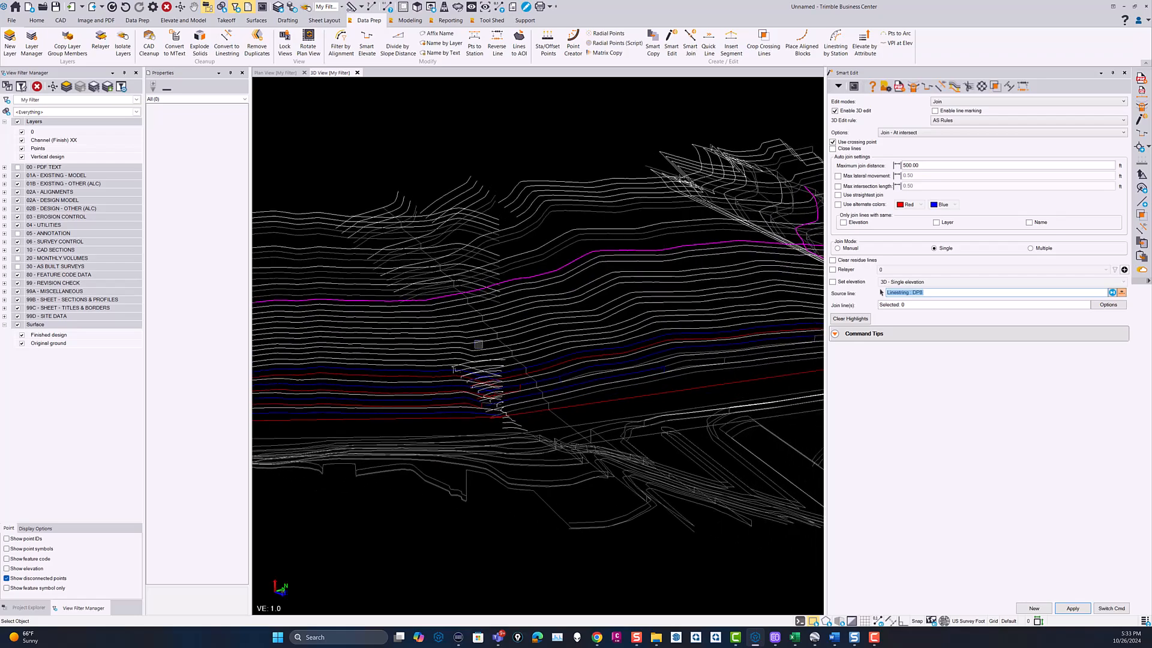
right_click_drag(567, 357, 462, 290)
right_click_drag(538, 278, 476, 308)
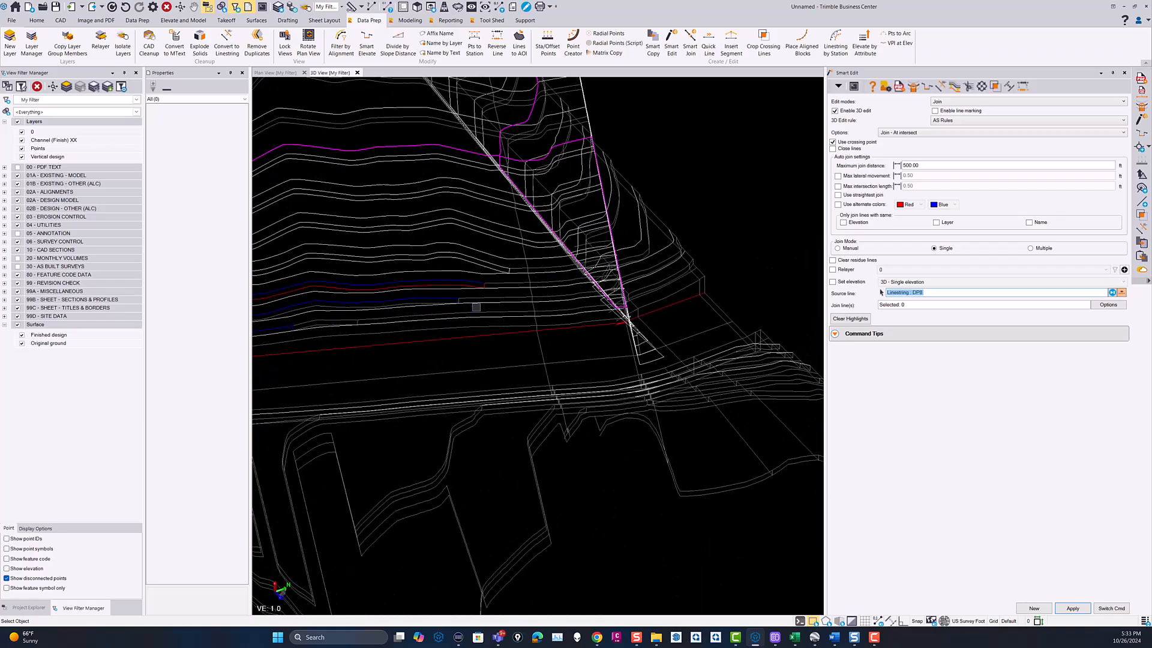
right_click_drag(542, 380, 748, 354)
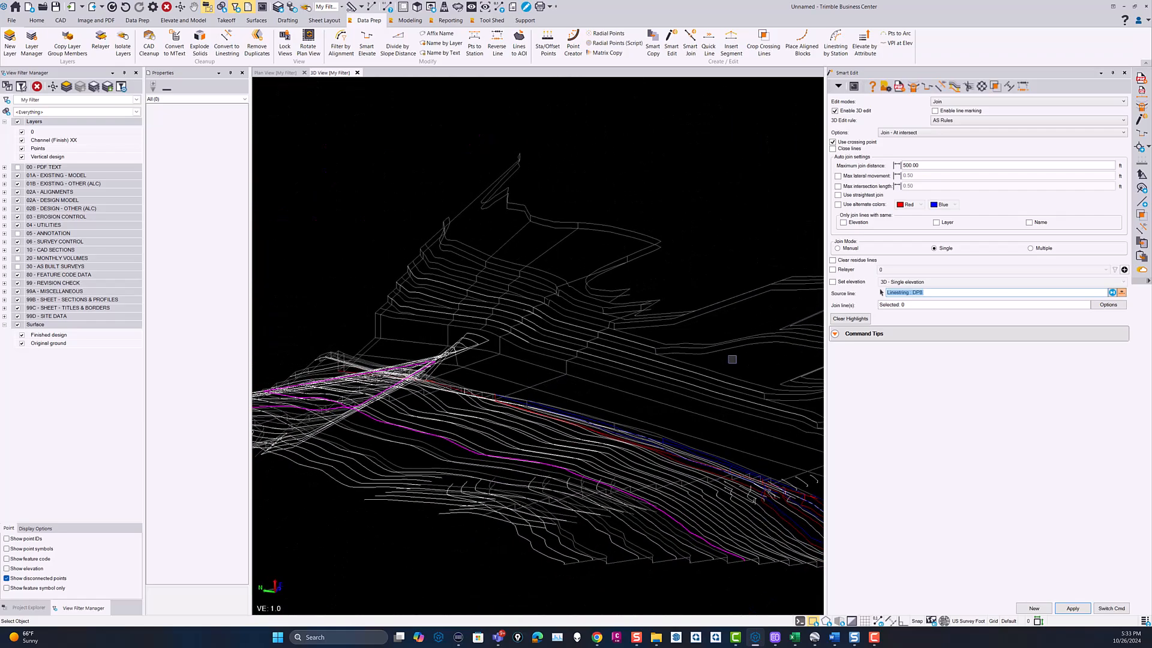
scroll(524, 319, "up", 3)
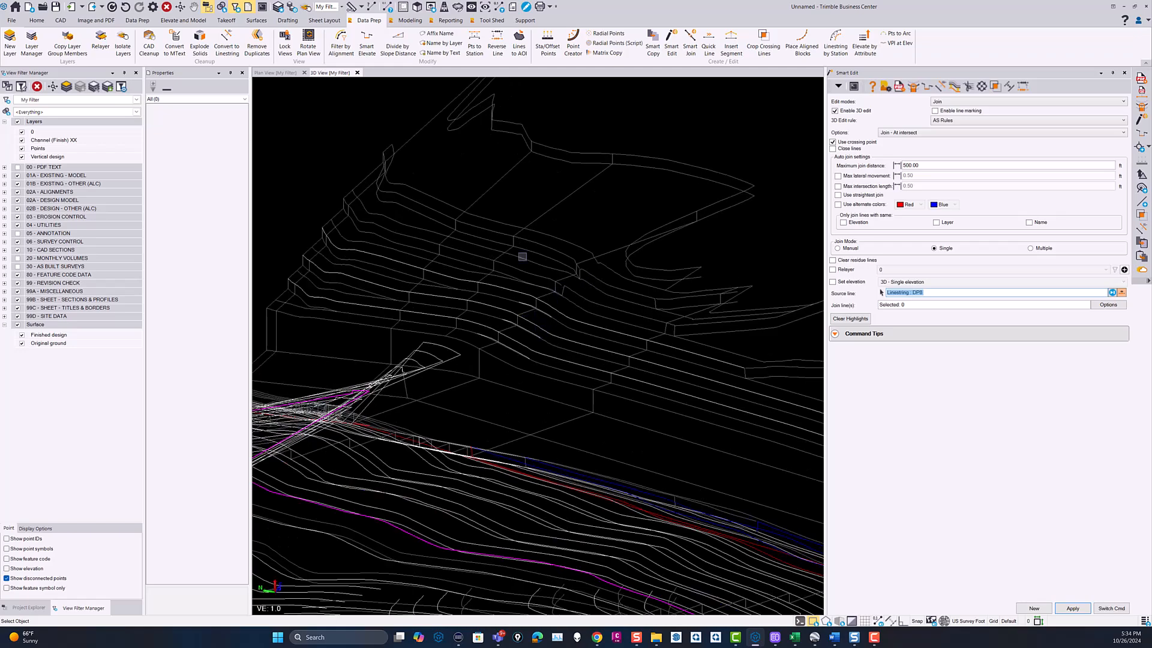
scroll(593, 307, "down", 2)
right_click_drag(593, 309, 622, 321)
middle_click_drag(649, 307, 499, 321)
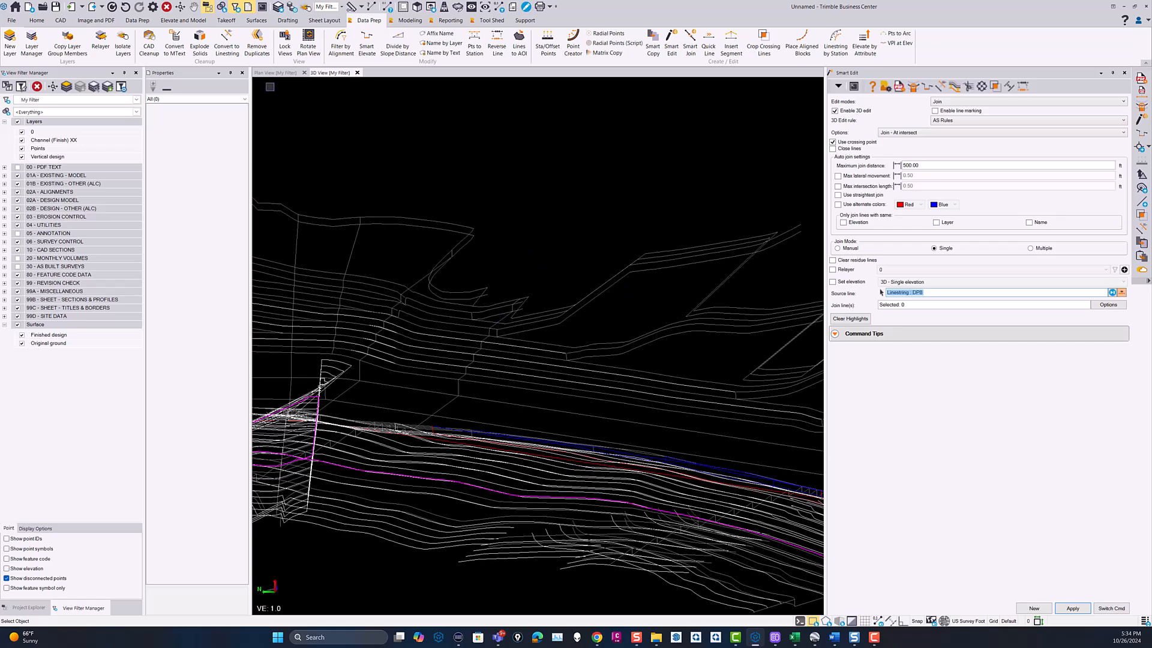
In the plan view, switch Smart Edit to Remove segment and remove the first long straight connectors on the bank across the channel.
left_click(275, 72)
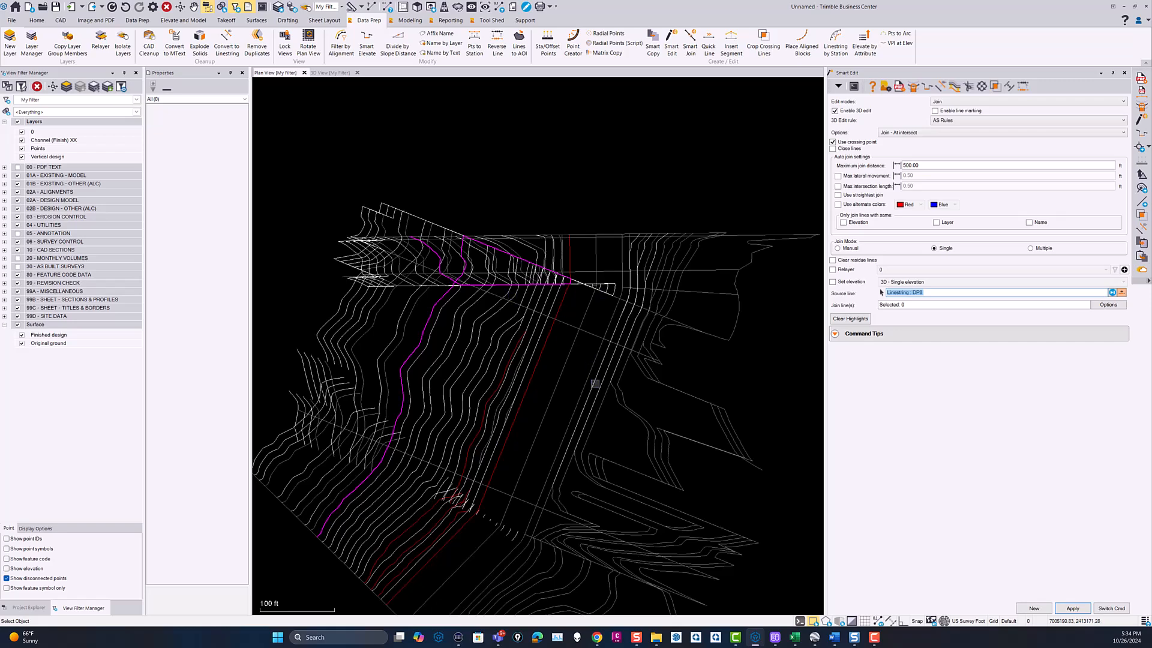
middle_click_drag(595, 384, 546, 273)
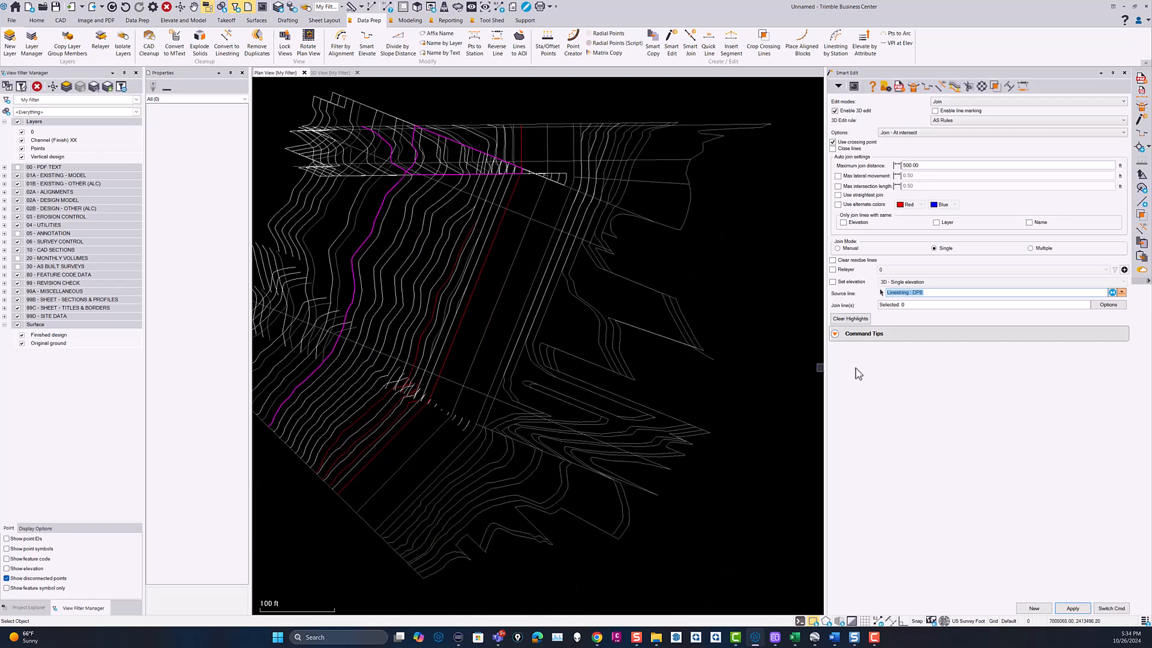
key("r")
scroll(635, 326, "up", 10)
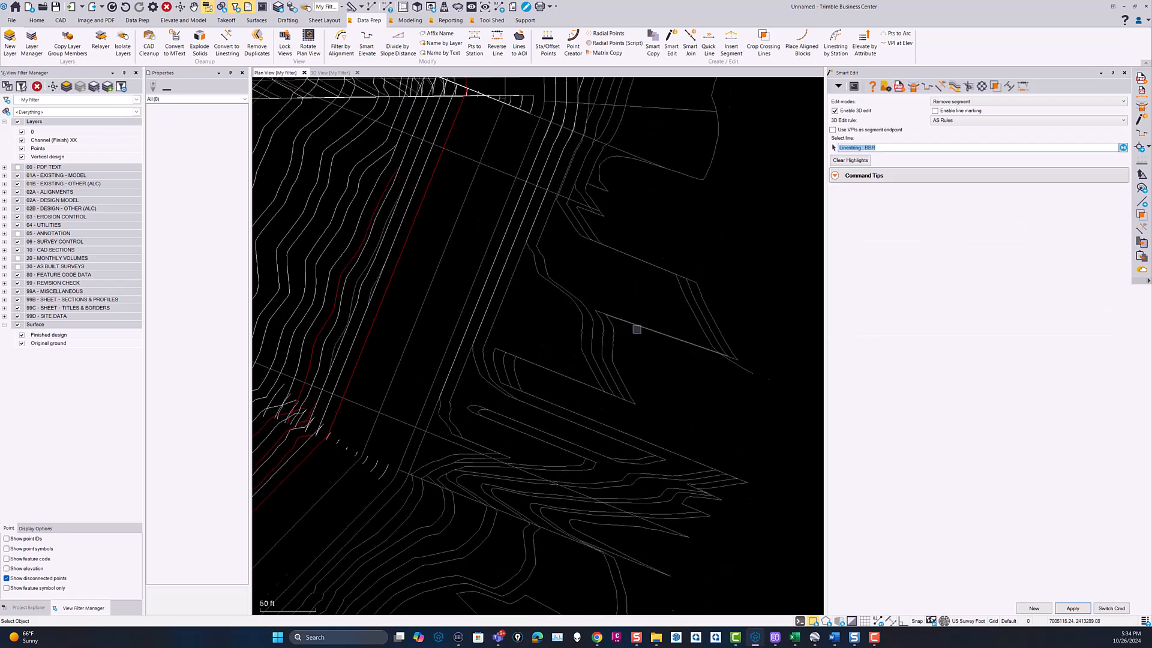
left_click(573, 291)
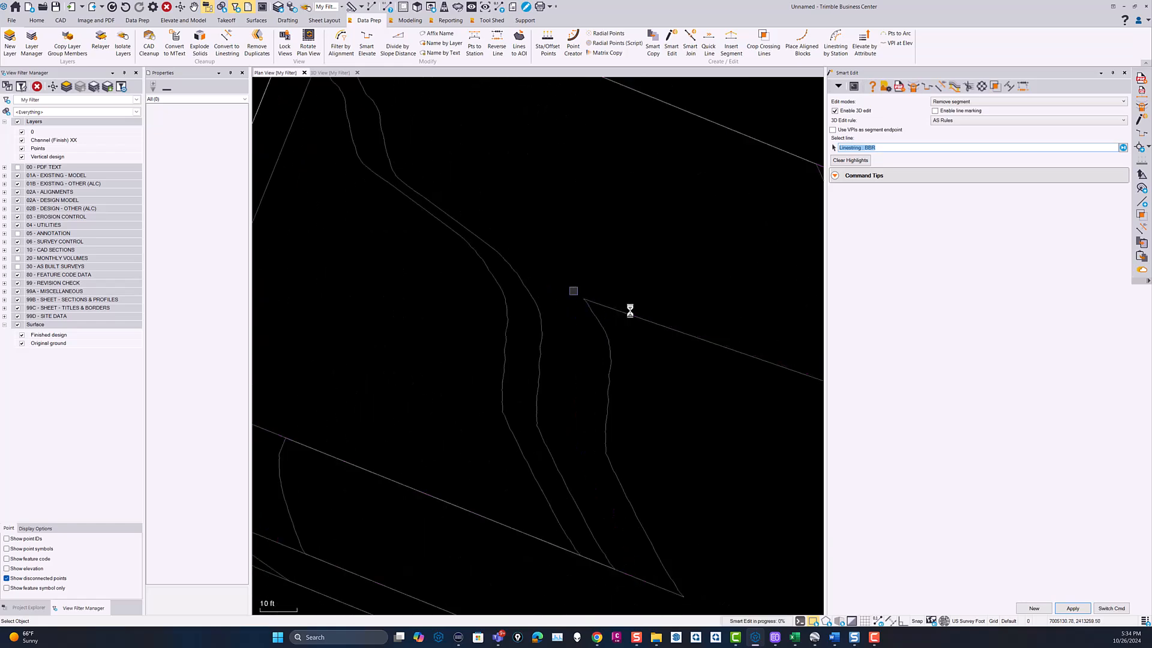
middle_click_drag(502, 437, 569, 278)
left_click(724, 430)
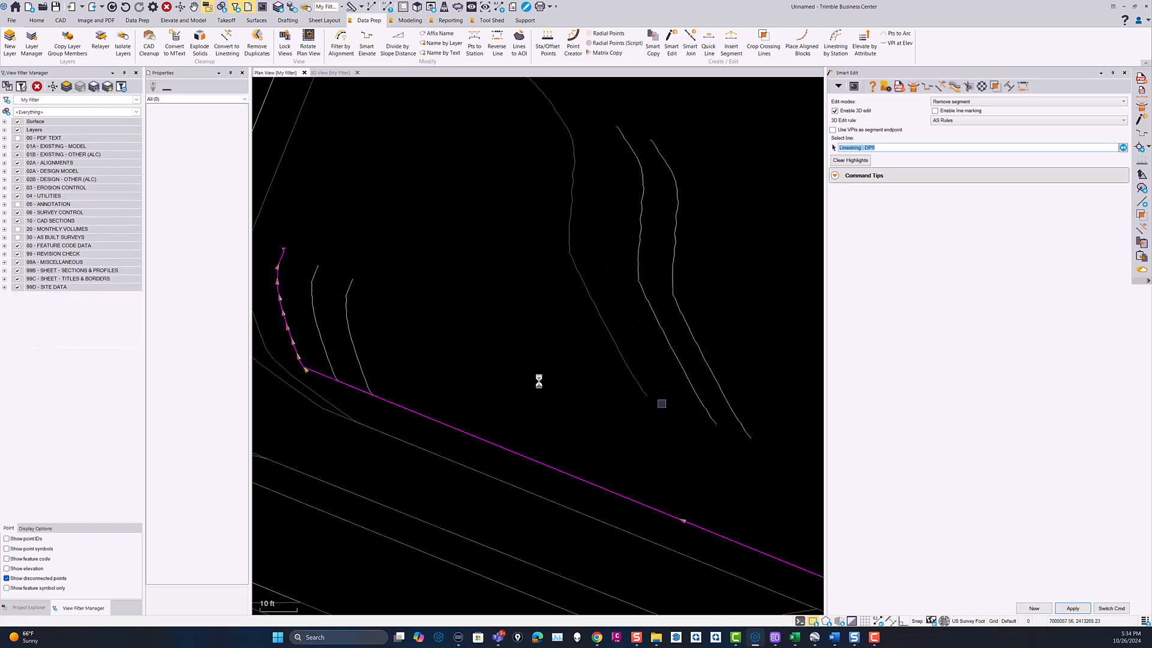
Remove the overlapping long straight segments between the short curved lines beside the channel and the parallel curves across from them.
left_click(465, 306)
left_click(521, 311)
left_click(491, 311)
left_click(530, 316)
left_click(489, 312)
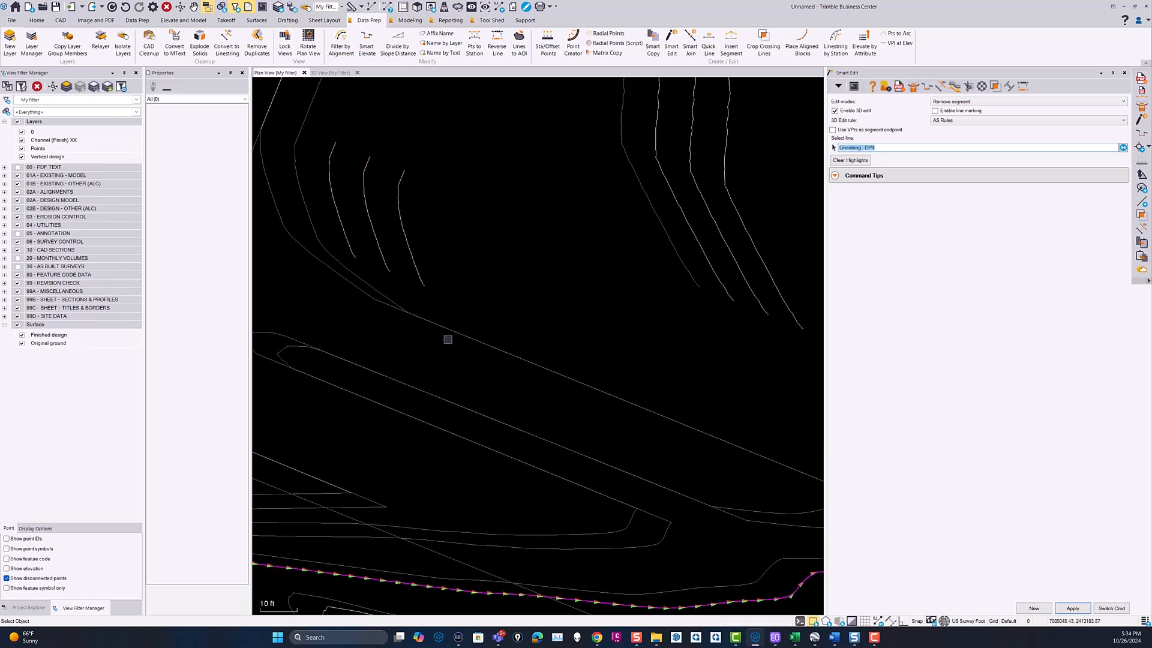
left_click(456, 335)
left_click(497, 342)
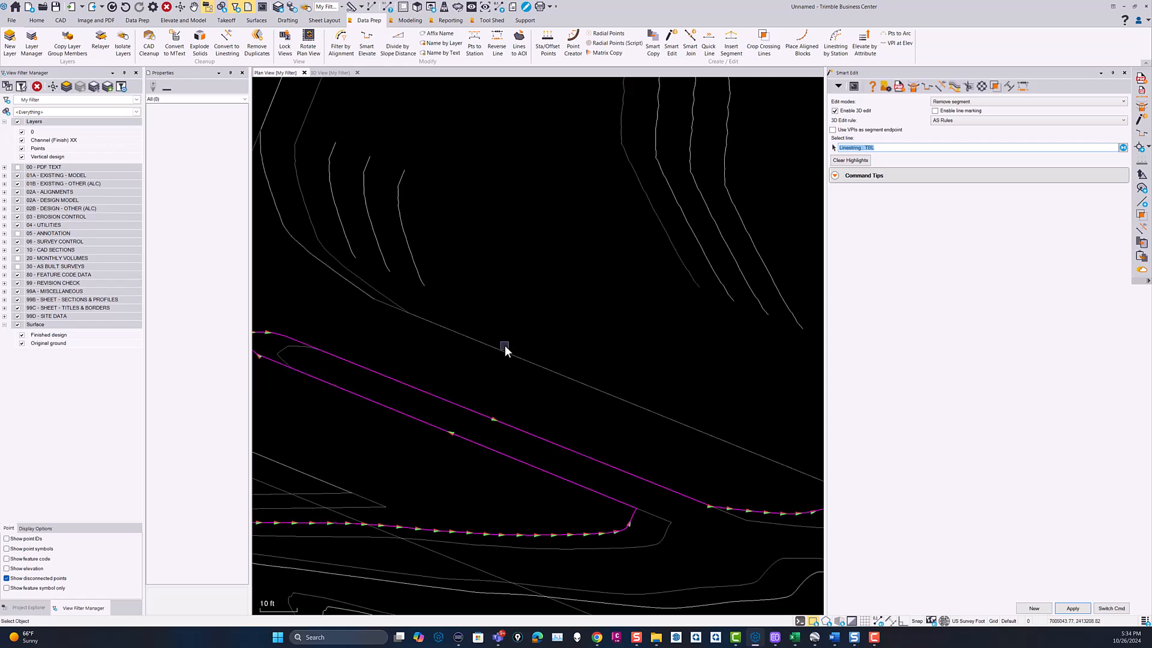
left_click(502, 354)
left_click(540, 359)
Remove the overlapping straight TBL and BBR segments along the long narrow loop below the cleaned curves.
scroll(537, 368, "down", 3)
scroll(568, 385, "down", 1)
middle_click_drag(505, 405, 553, 309)
scroll(552, 308, "up", 6)
left_click(546, 320)
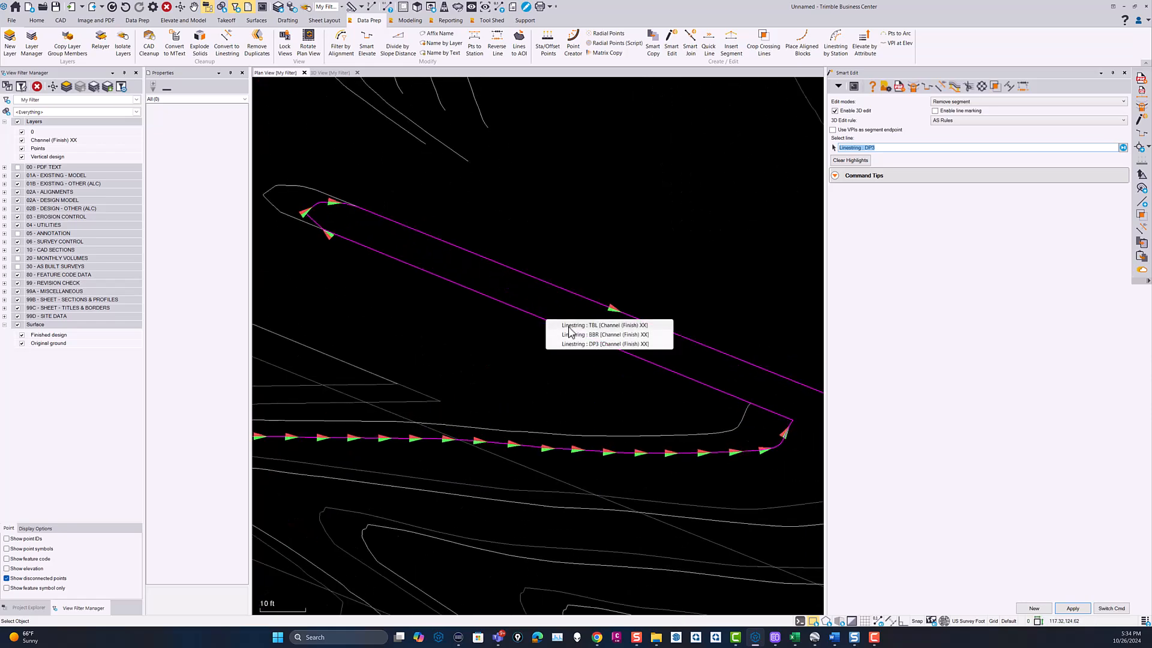
left_click(568, 327)
left_click(542, 319)
left_click(570, 325)
left_click(570, 328)
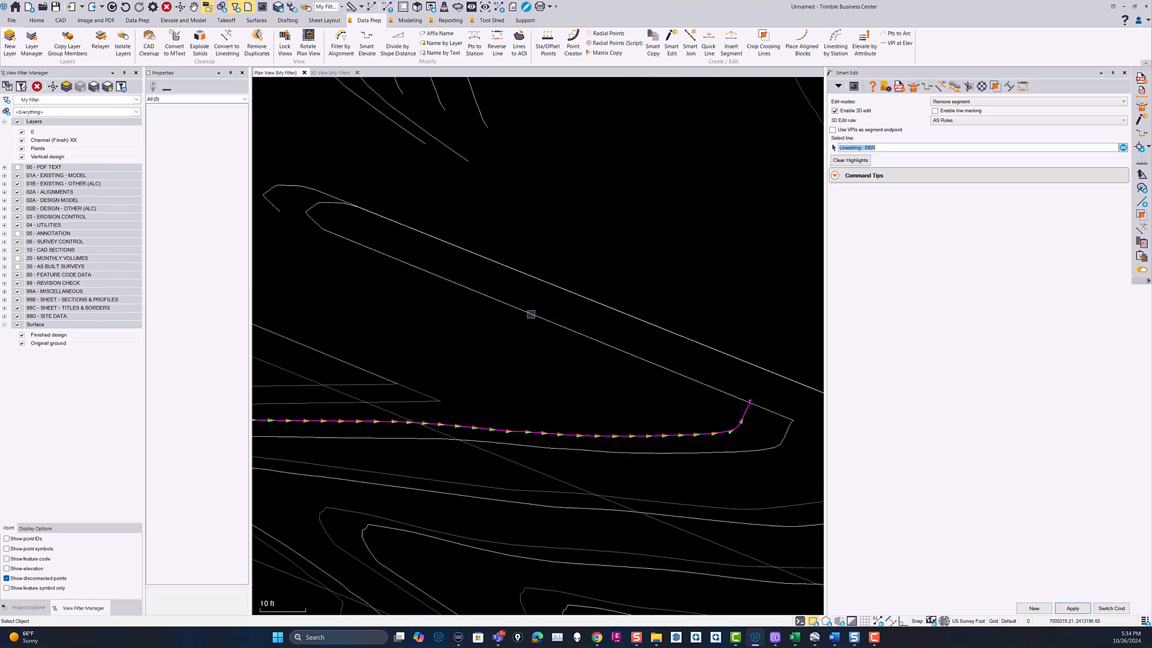
Remove the remaining straight segments along the narrow loop so only its curved ends are kept.
left_click(583, 300)
left_click(613, 304)
left_click(580, 297)
left_click(615, 309)
left_click(589, 301)
Remove the straight DP2, BBR and TBL segments linking the channel-side lines to the fan of contours below.
scroll(571, 359, "down", 2)
middle_click_drag(513, 395, 589, 293)
scroll(526, 260, "down", 1)
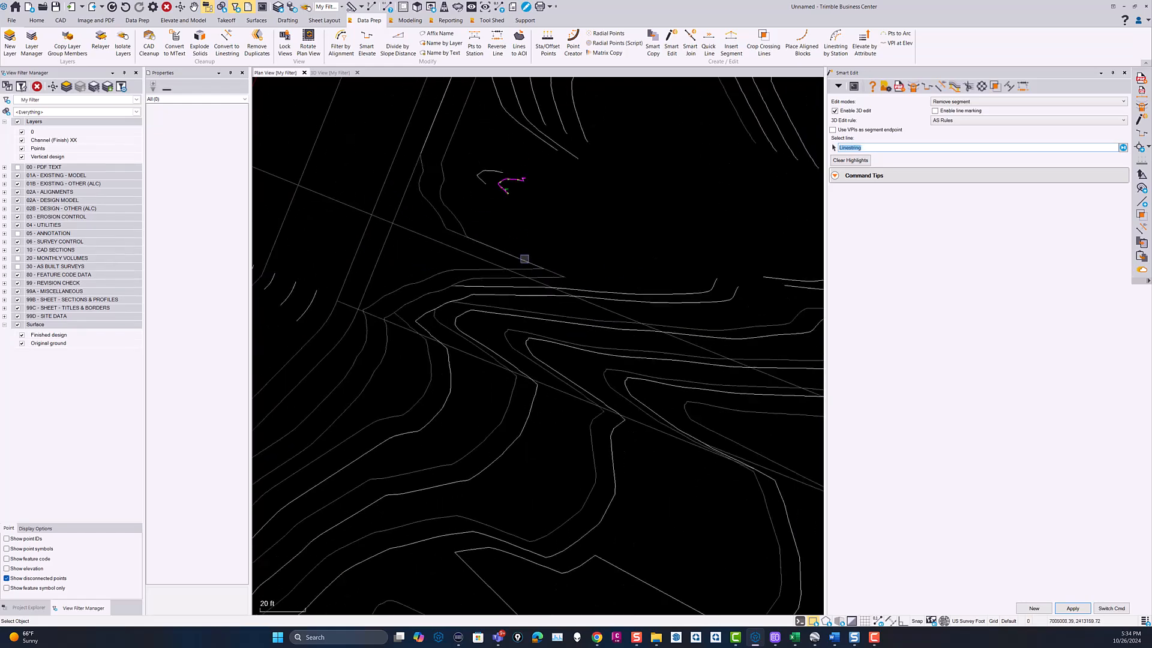
left_click(514, 256)
left_click(540, 264)
left_click(520, 260)
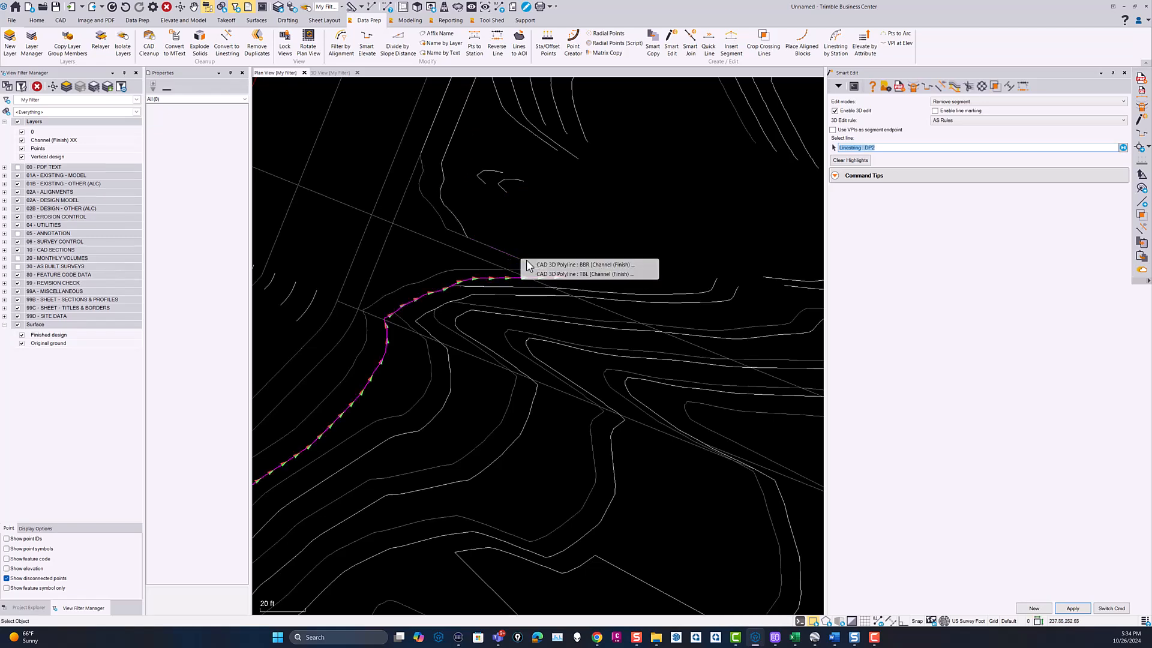
left_click(576, 274)
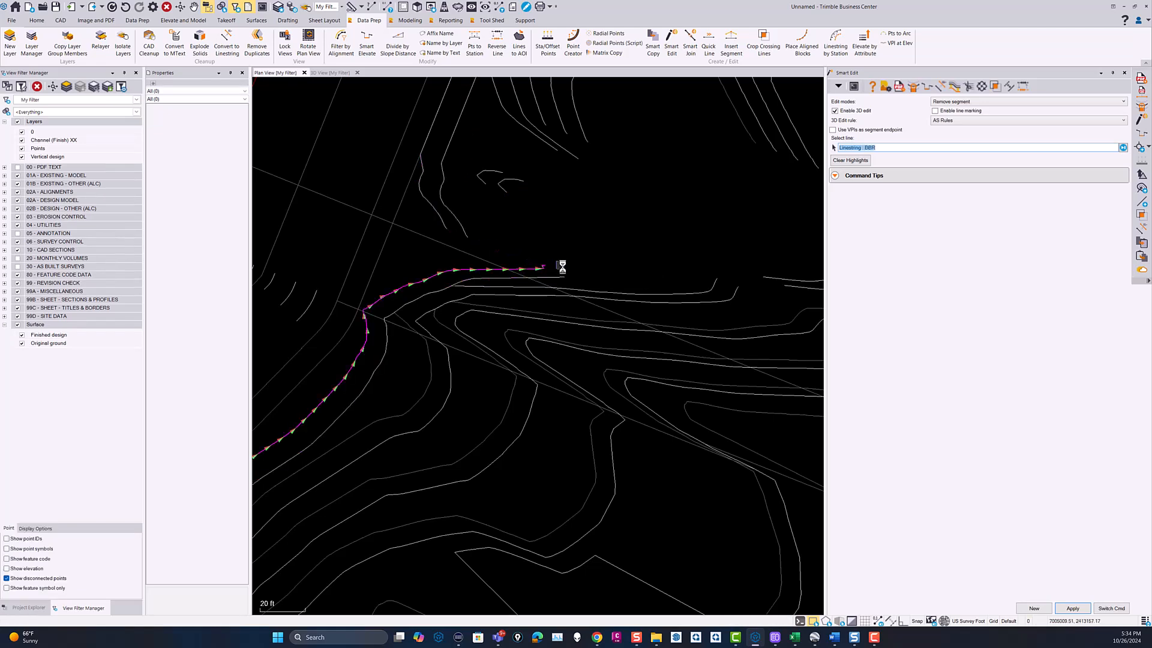
Remove the stacked straight segments between the upper channel-side lines and the outer group of parallel curves.
middle_click_drag(604, 295, 545, 384)
scroll(557, 334, "down", 2)
scroll(558, 335, "down", 1)
middle_click_drag(558, 334, 458, 430)
scroll(527, 308, "up", 2)
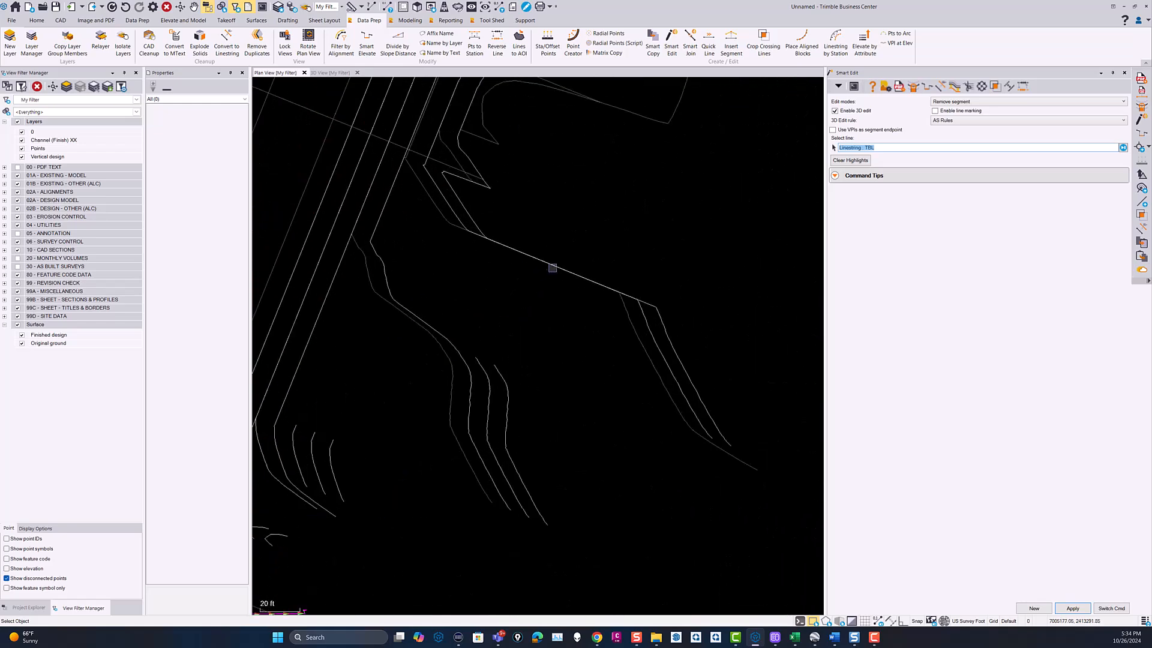
left_click(543, 261)
left_click(565, 271)
left_click(547, 264)
left_click(549, 269)
left_click(550, 265)
left_click(594, 281)
middle_click_drag(581, 246, 580, 283)
left_click(574, 311)
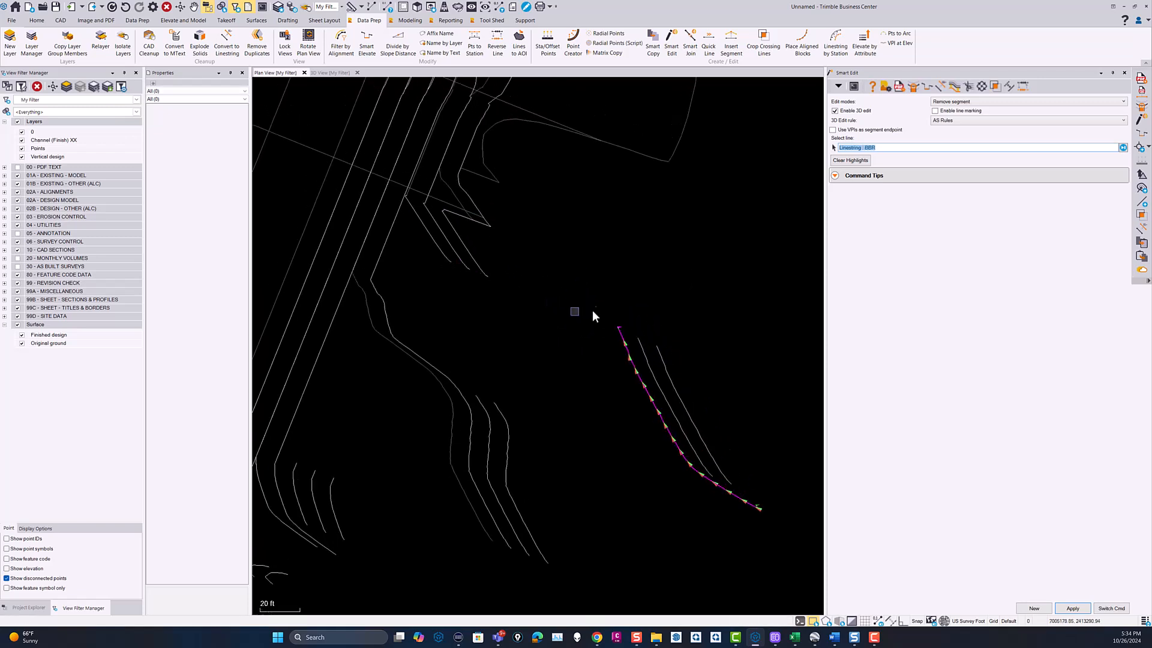
Inspect the rest of the bank in the plan view for remaining straight connector segments.
middle_click_drag(569, 199, 557, 349)
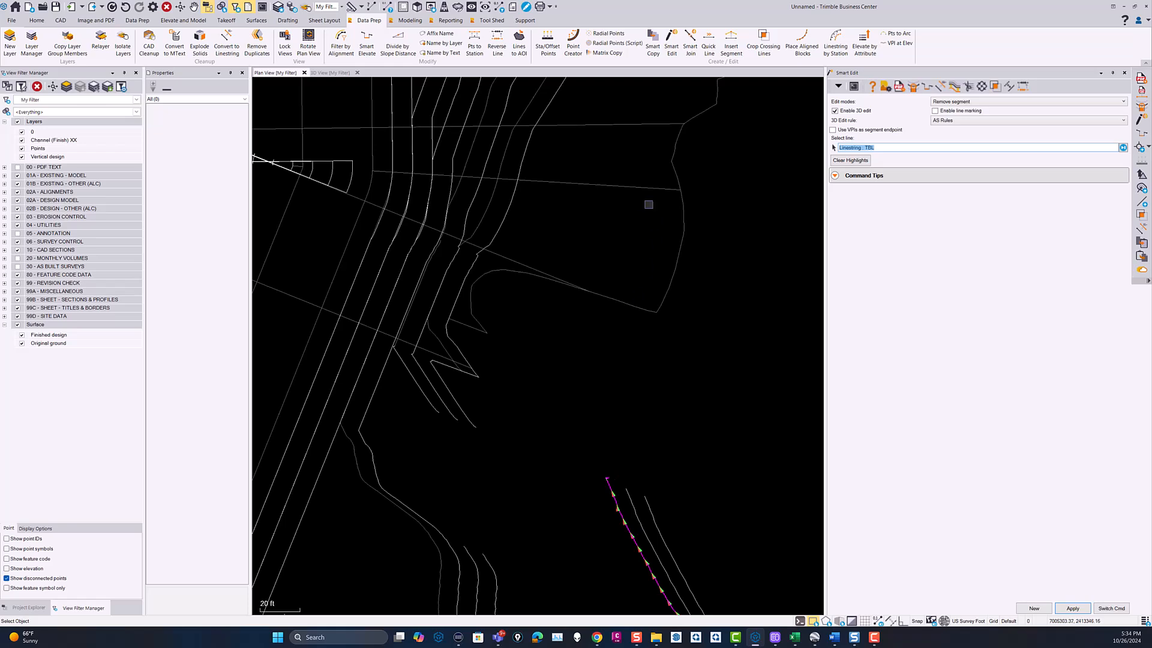
scroll(609, 227, "down", 2)
middle_click_drag(601, 279, 590, 386)
middle_click_drag(637, 440, 644, 315)
scroll(646, 487, "up", 2)
middle_click_drag(641, 484, 646, 240)
middle_click_drag(646, 443, 661, 272)
scroll(675, 287, "up", 2)
middle_click_drag(631, 341, 664, 337)
scroll(455, 484, "down", 2)
middle_click_drag(457, 481, 600, 344)
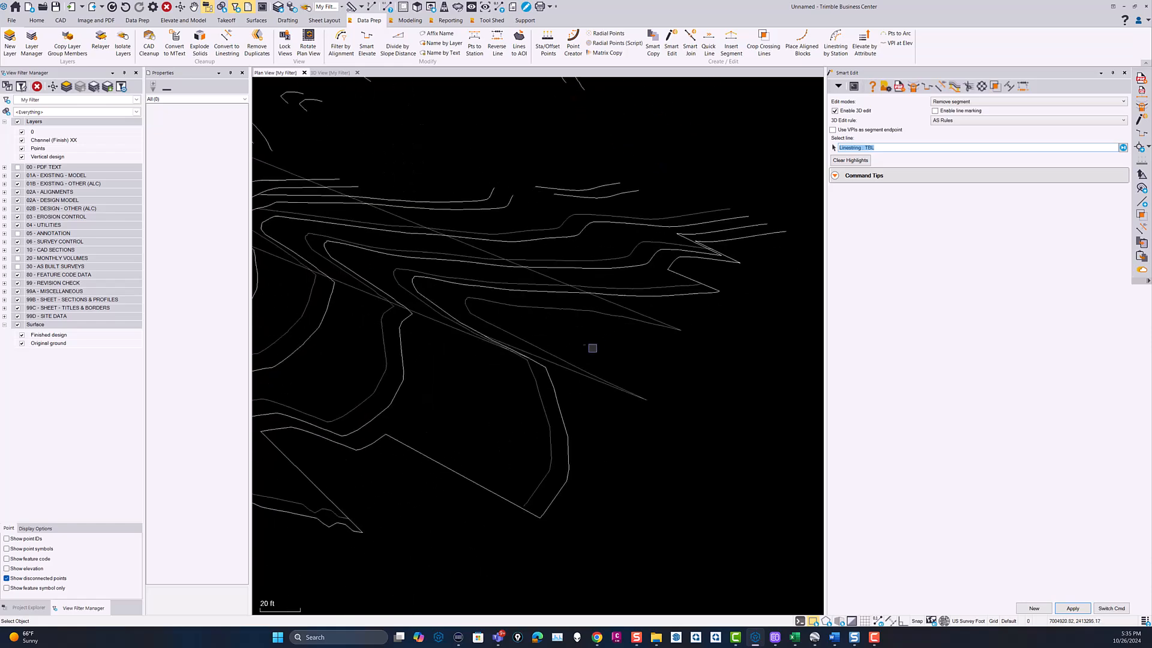
Remove the long straight segment closing the lower contour loop and the diagonal segment on the neighbouring lower line.
scroll(519, 386, "down", 2)
middle_click_drag(514, 398, 566, 341)
scroll(523, 380, "up", 3)
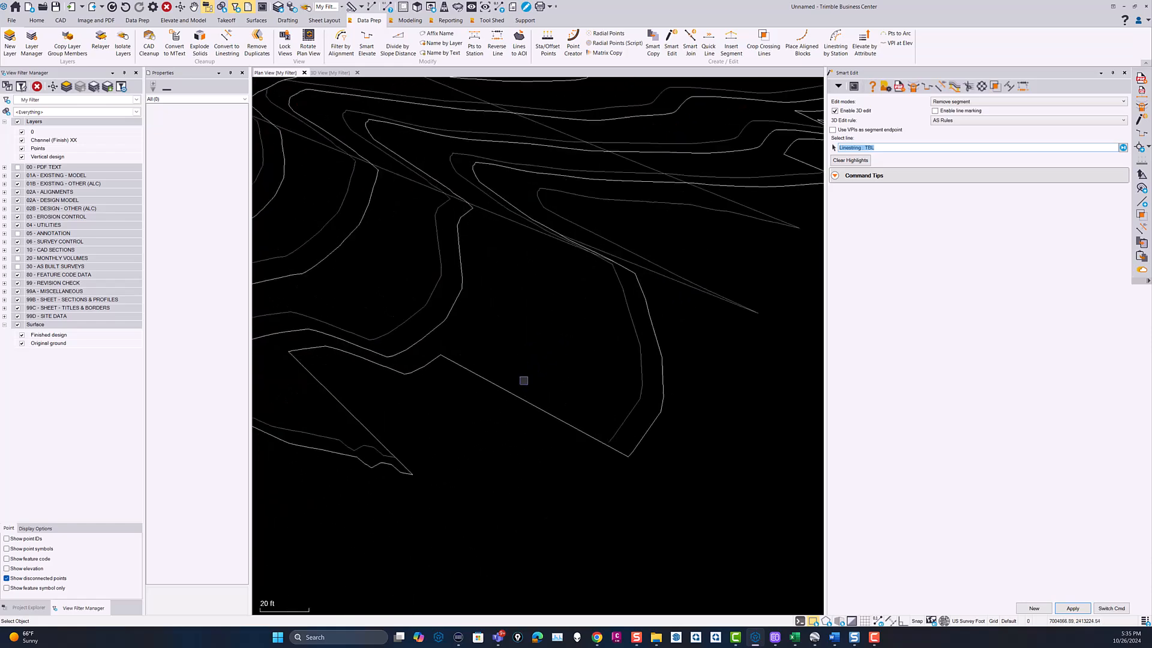
scroll(470, 346, "down", 2)
scroll(504, 348, "up", 4)
middle_click_drag(449, 383, 684, 342)
left_click(448, 342)
scroll(453, 338, "down", 2)
scroll(468, 399, "up", 2)
left_click(470, 392)
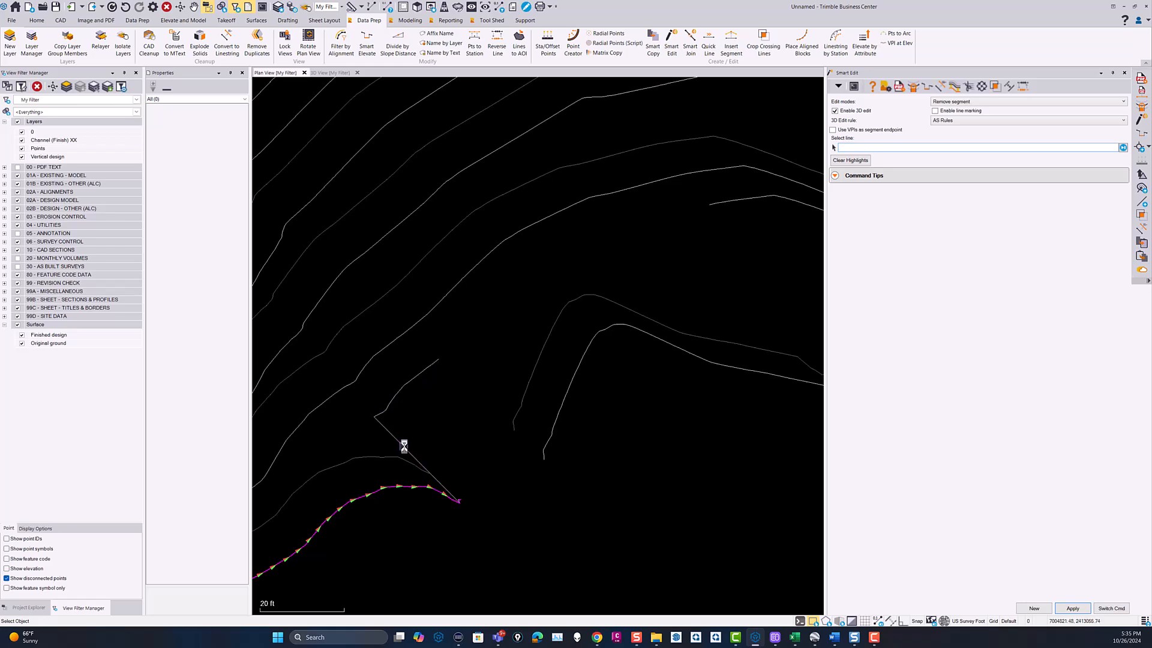
Remove the short backtracking straight segments from the jagged lines near the upper channel bend.
scroll(438, 447, "down", 4)
middle_click_drag(438, 449, 534, 392)
middle_click_drag(653, 192, 621, 285)
scroll(600, 306, "up", 3)
middle_click_drag(556, 336, 418, 356)
scroll(464, 249, "down", 5)
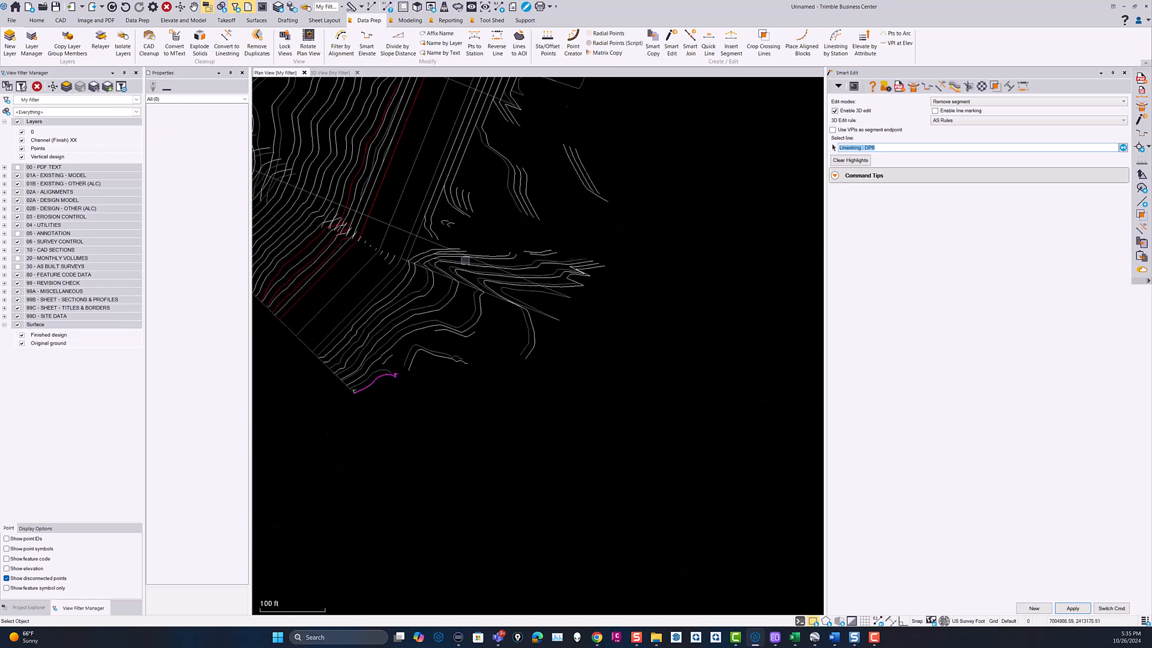
scroll(522, 207, "up", 5)
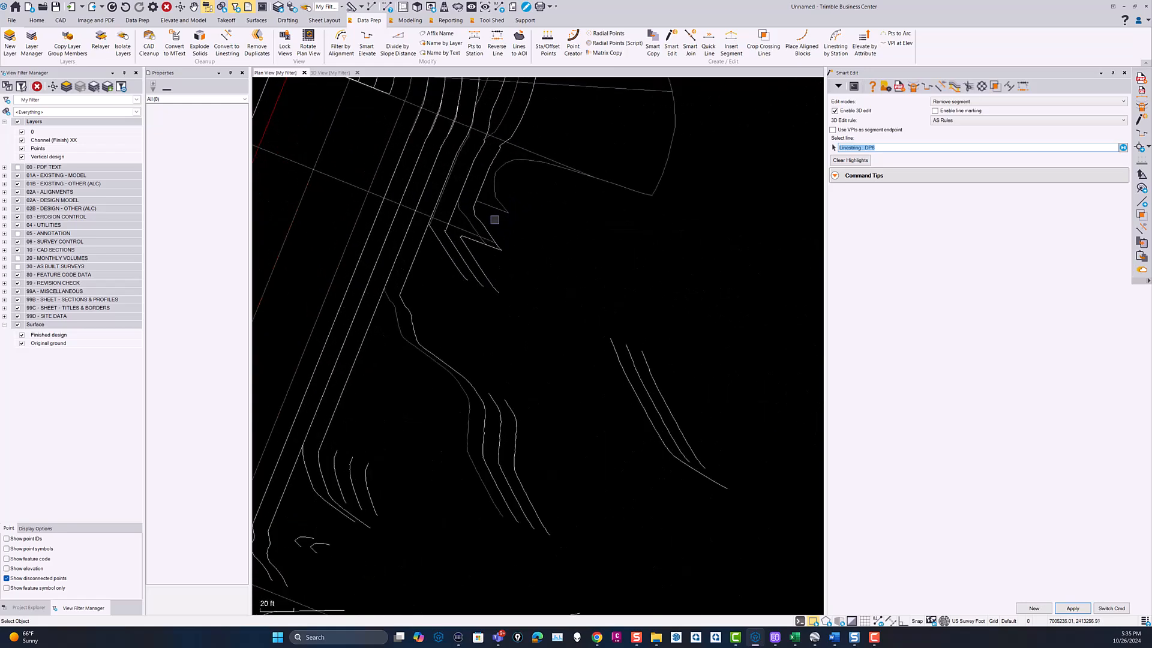
left_click(495, 200)
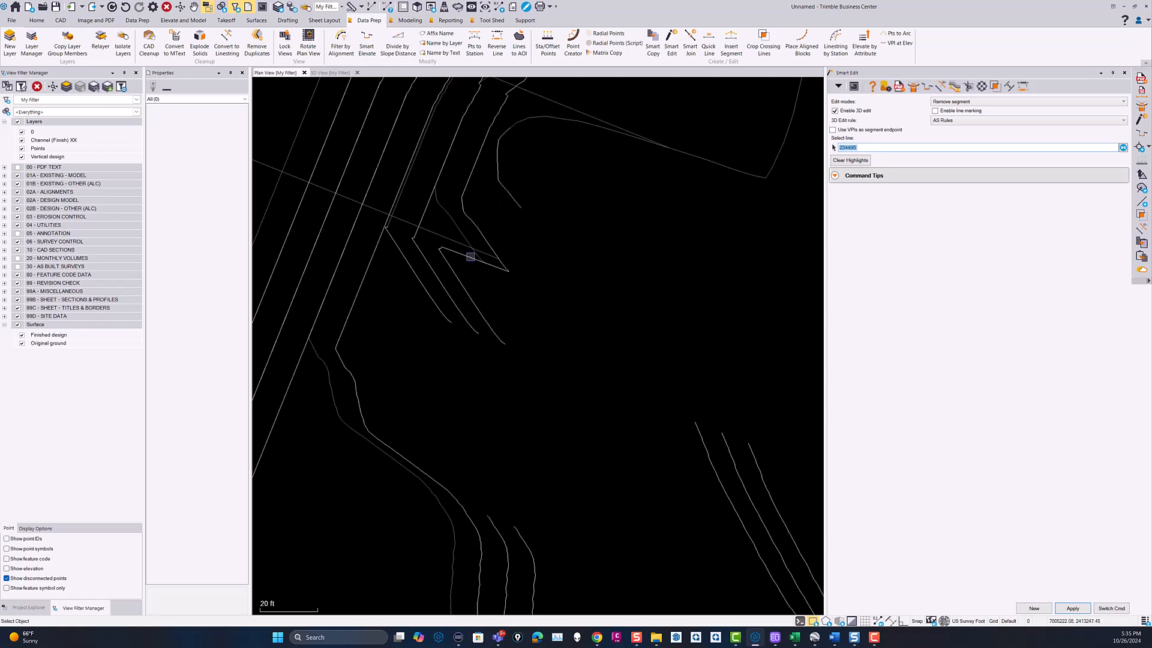
left_click(452, 254)
scroll(475, 274, "down", 3)
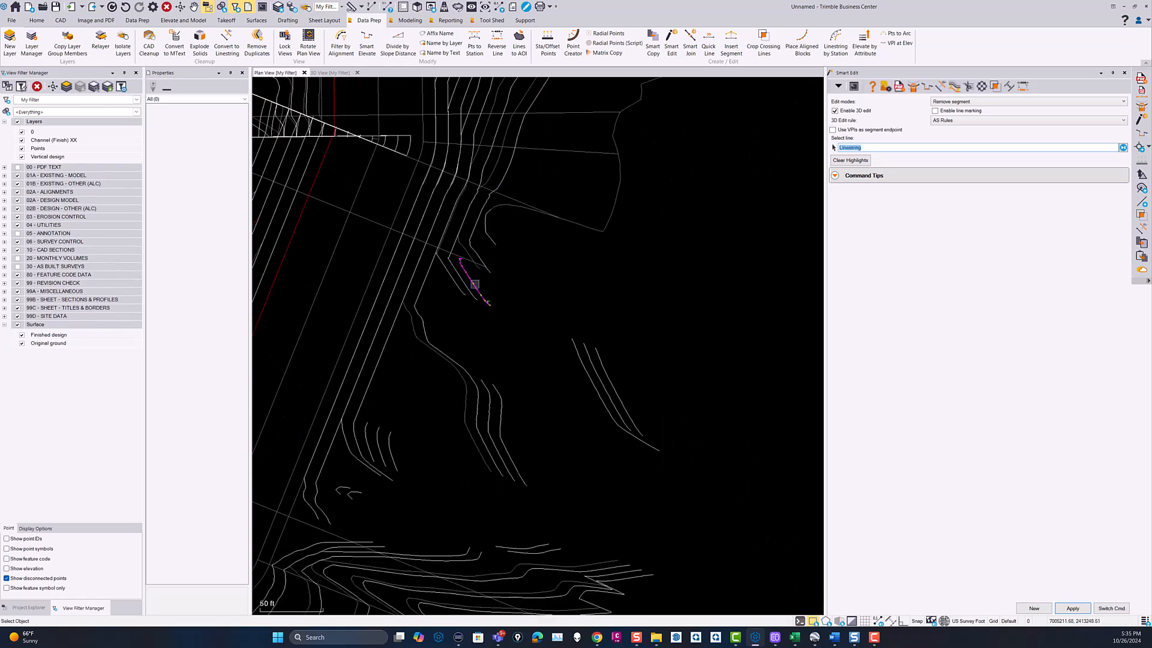
scroll(522, 244, "down", 3)
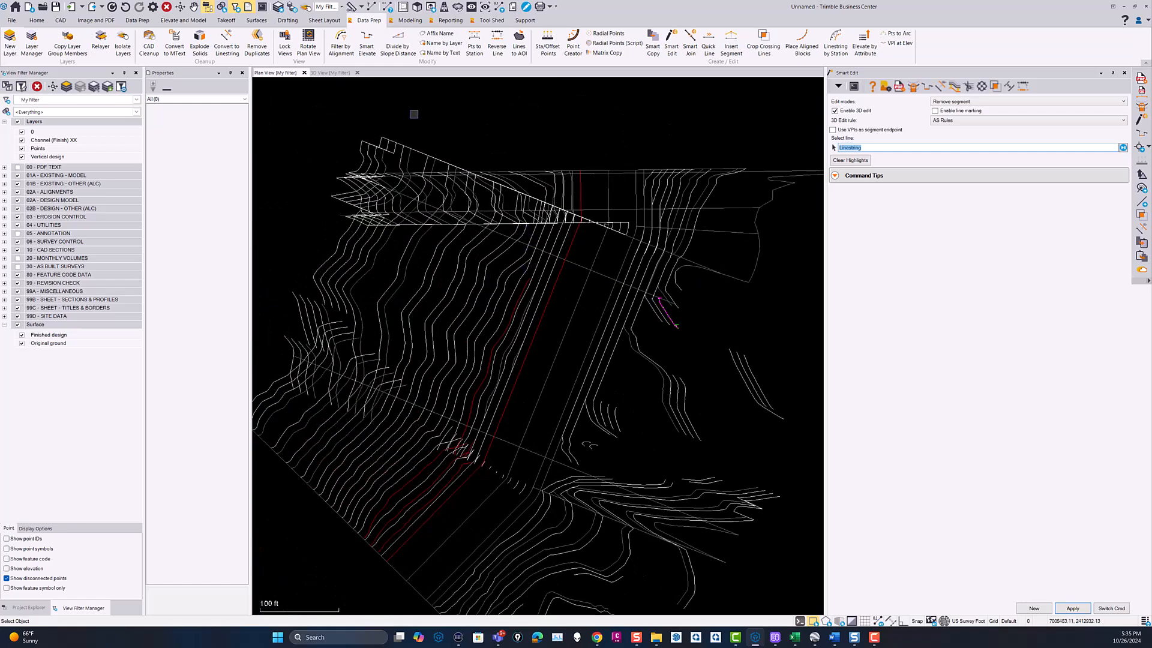
In the 3D view, remove the two parallel steep straight segments linking upper and lower contour lines at the bank corner.
left_click(329, 72)
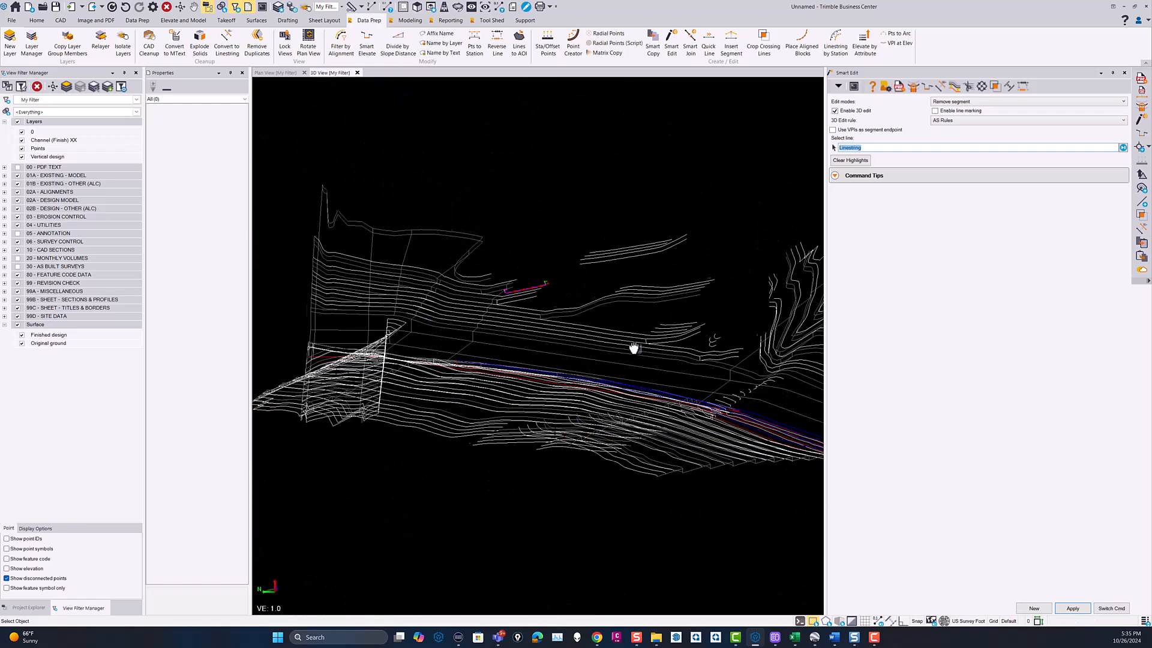
middle_click_drag(602, 274, 628, 279)
scroll(624, 210, "up", 3)
middle_click_drag(678, 204, 697, 190)
scroll(365, 180, "up", 5)
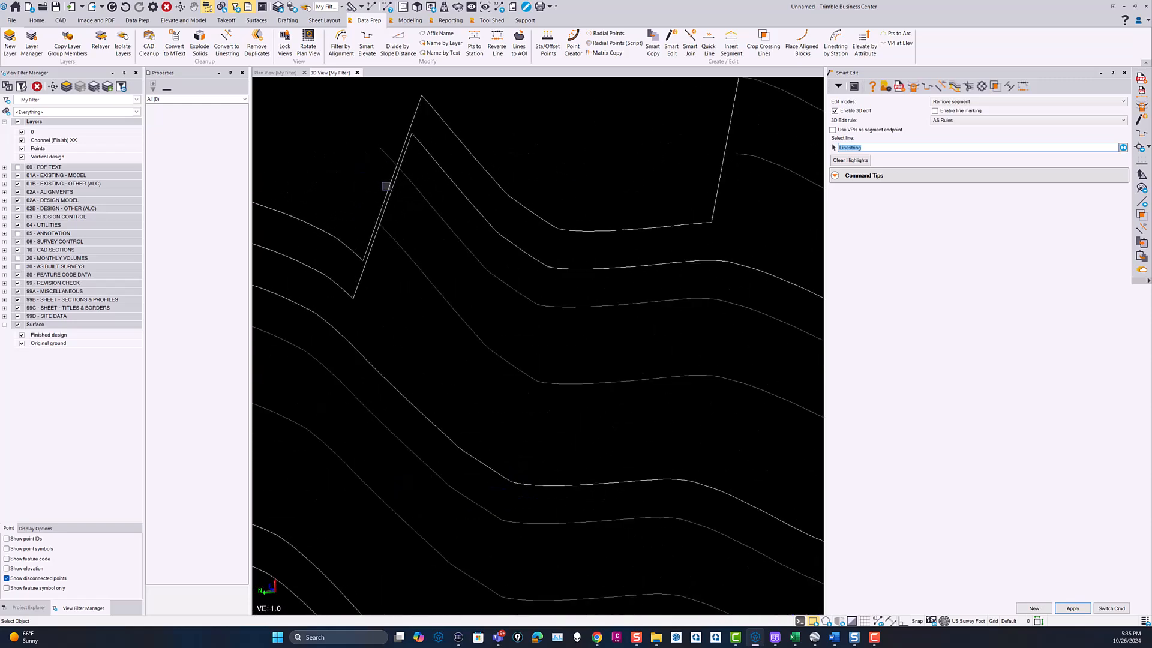
scroll(364, 244, "up", 1)
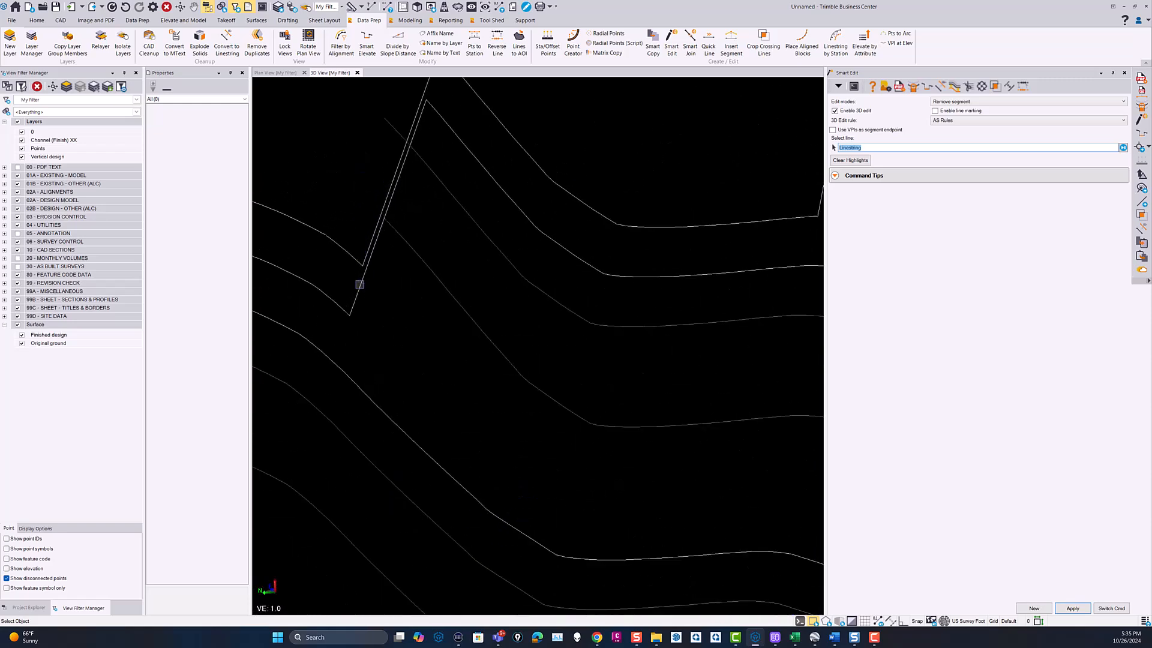
left_click(359, 284)
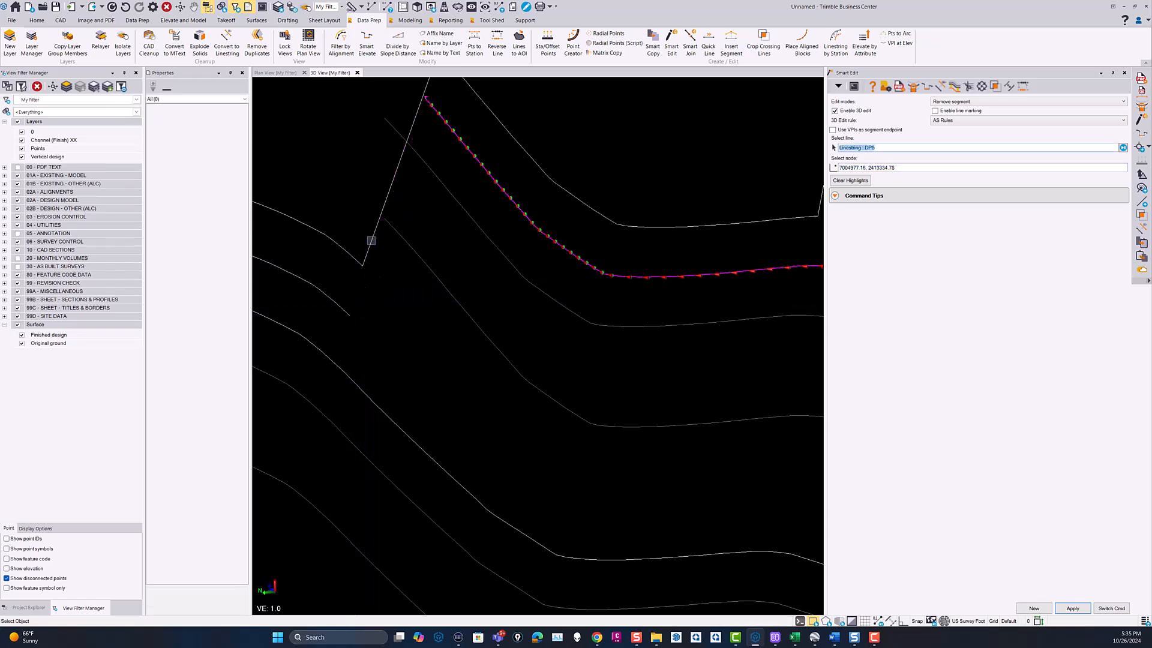
left_click(362, 264)
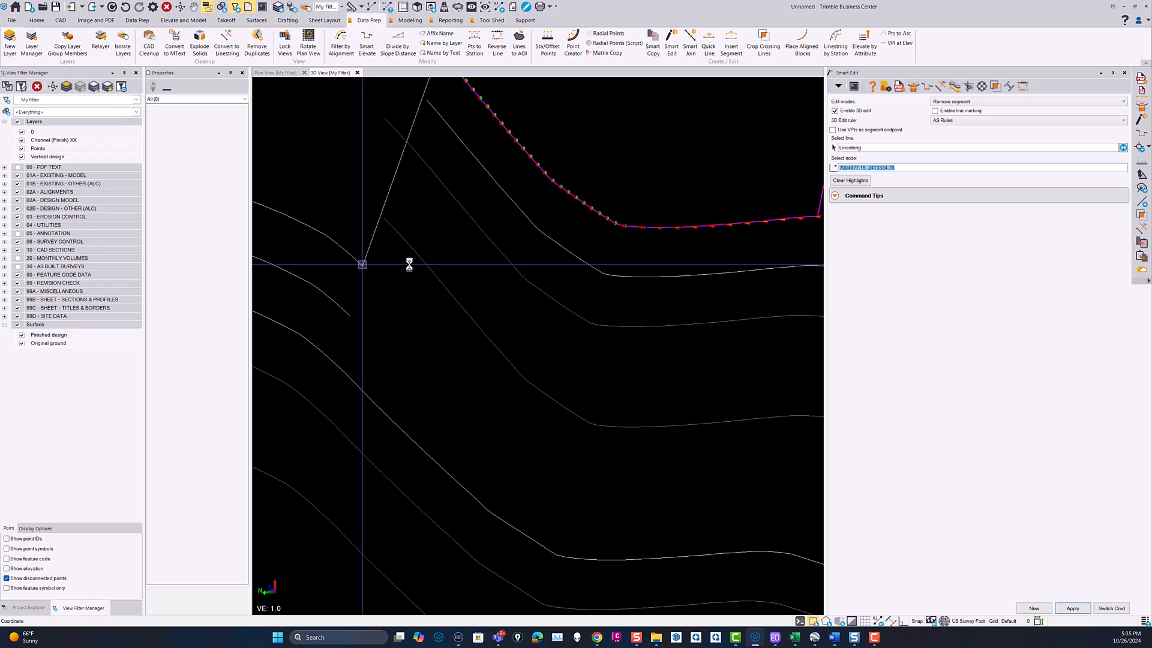
Remove the remaining steep straight segment from the highlighted uppermost contour line beside that corner.
scroll(365, 261, "down", 5)
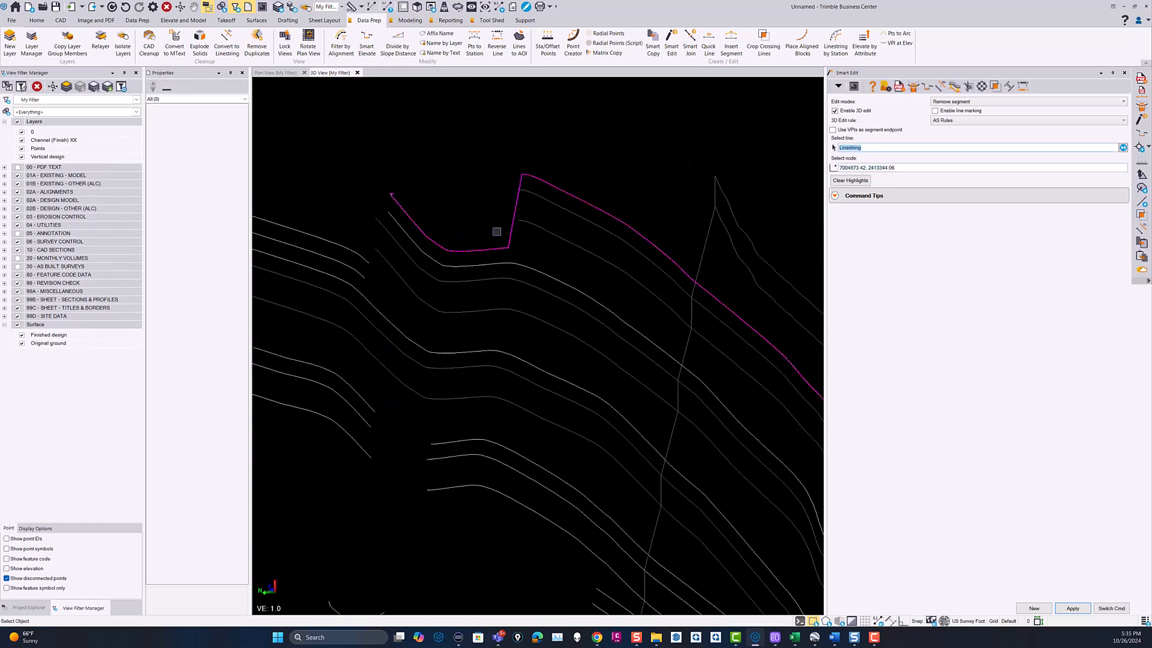
scroll(504, 235, "up", 3)
left_click(502, 252)
Remove the short vertical connector where the group of curved bench lines meets the long lower slope lines.
middle_click_drag(536, 250, 721, 204)
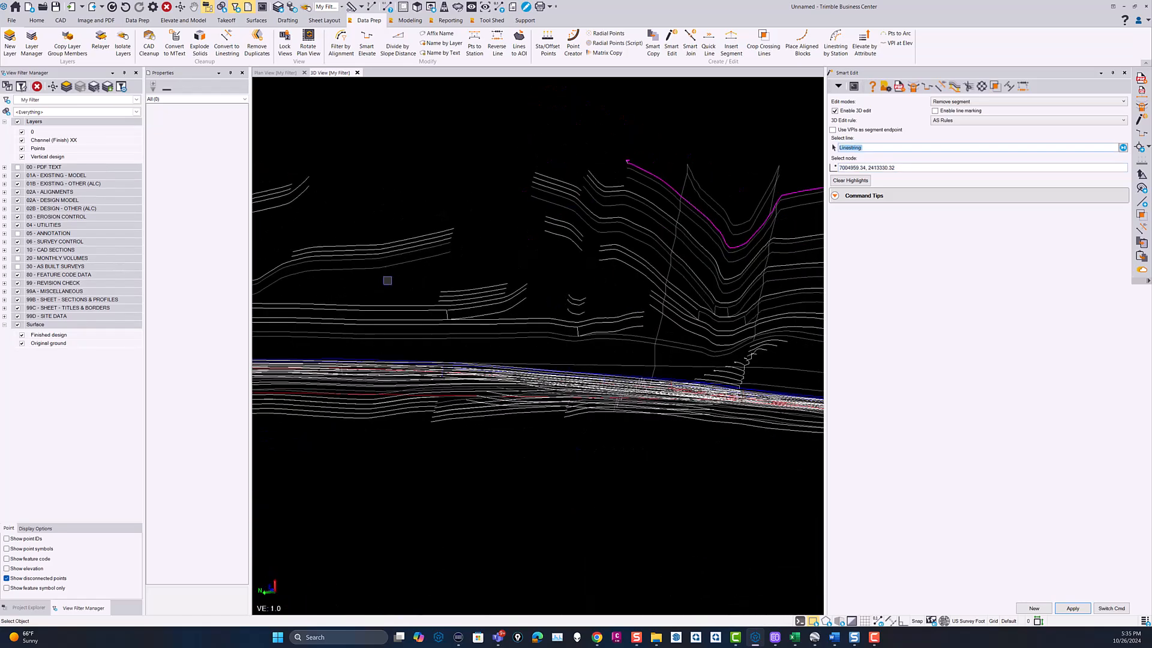
scroll(599, 308, "up", 5)
left_click(625, 329)
scroll(627, 315, "up", 5)
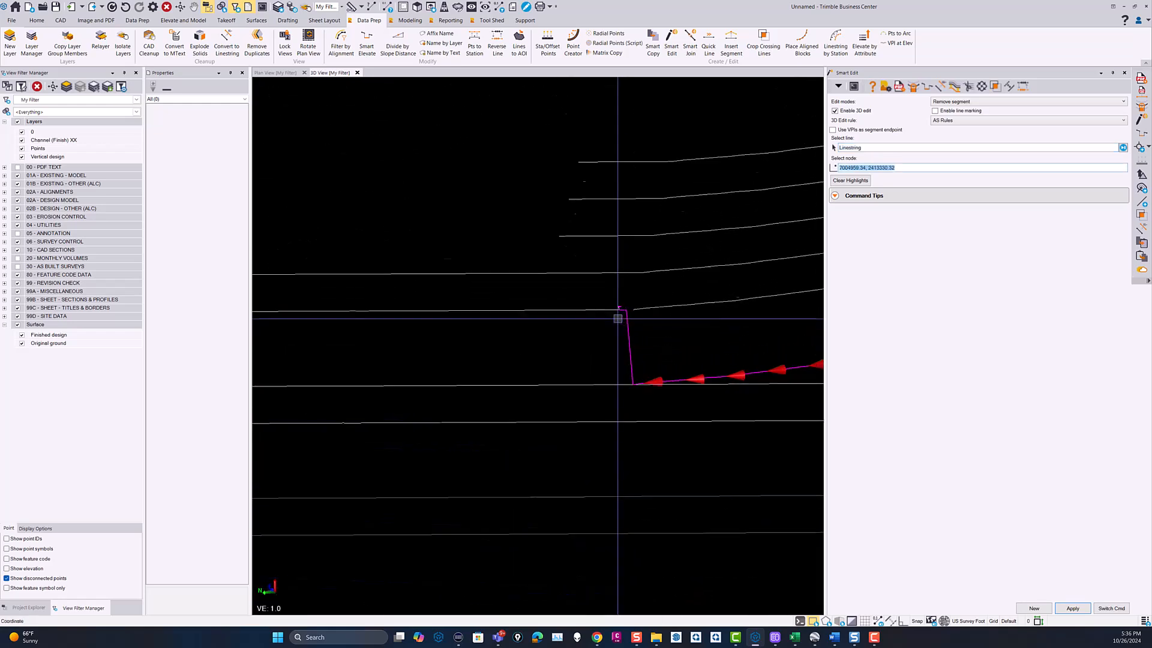
scroll(626, 311, "down", 5)
Remove the short vertical connector on the lower slope line beneath the small stacked arcs.
middle_click_drag(622, 309, 261, 302)
middle_click_drag(633, 290, 561, 283)
scroll(560, 282, "down", 3)
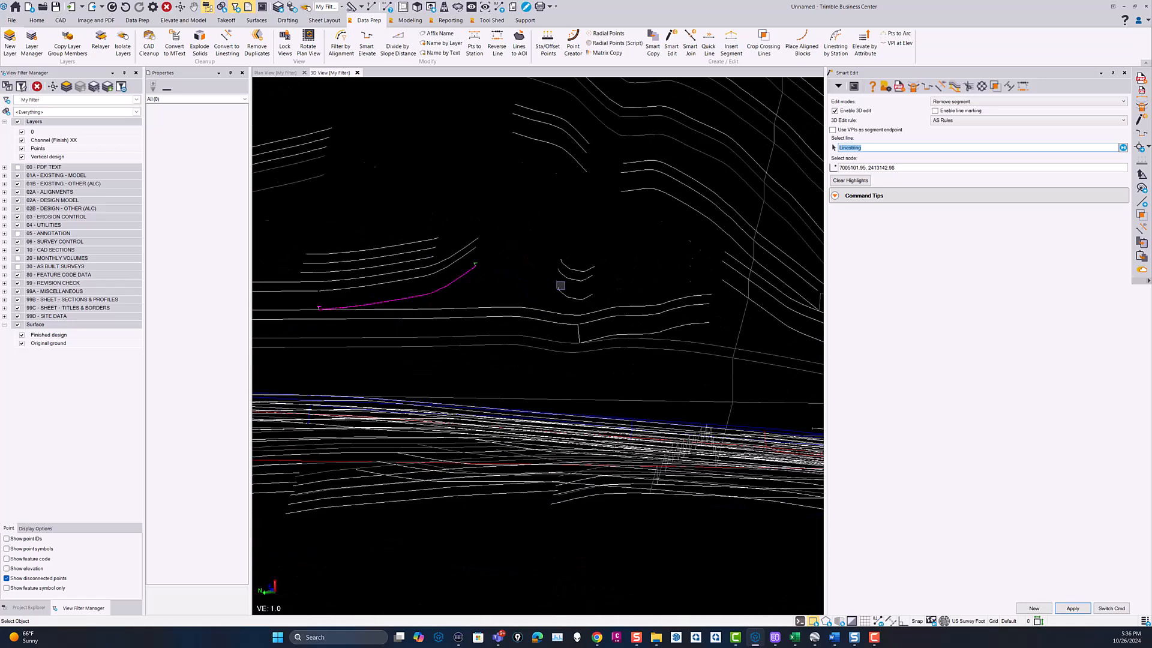
scroll(575, 315, "up", 6)
left_click(578, 305)
scroll(578, 304, "up", 3)
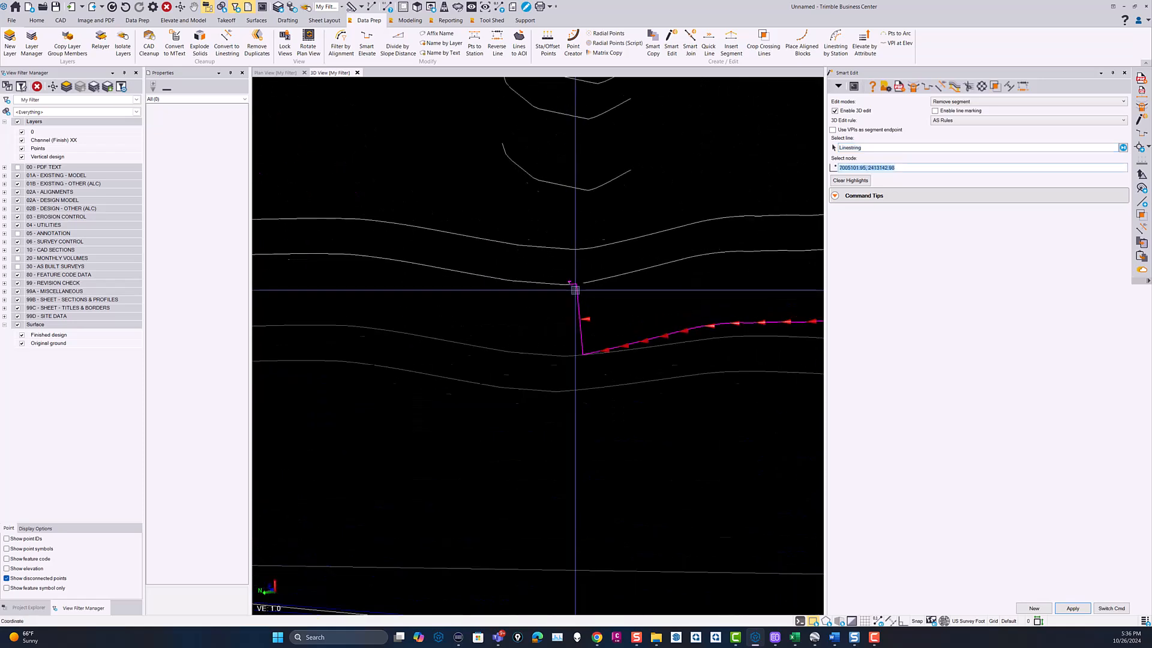
scroll(587, 296, "down", 9)
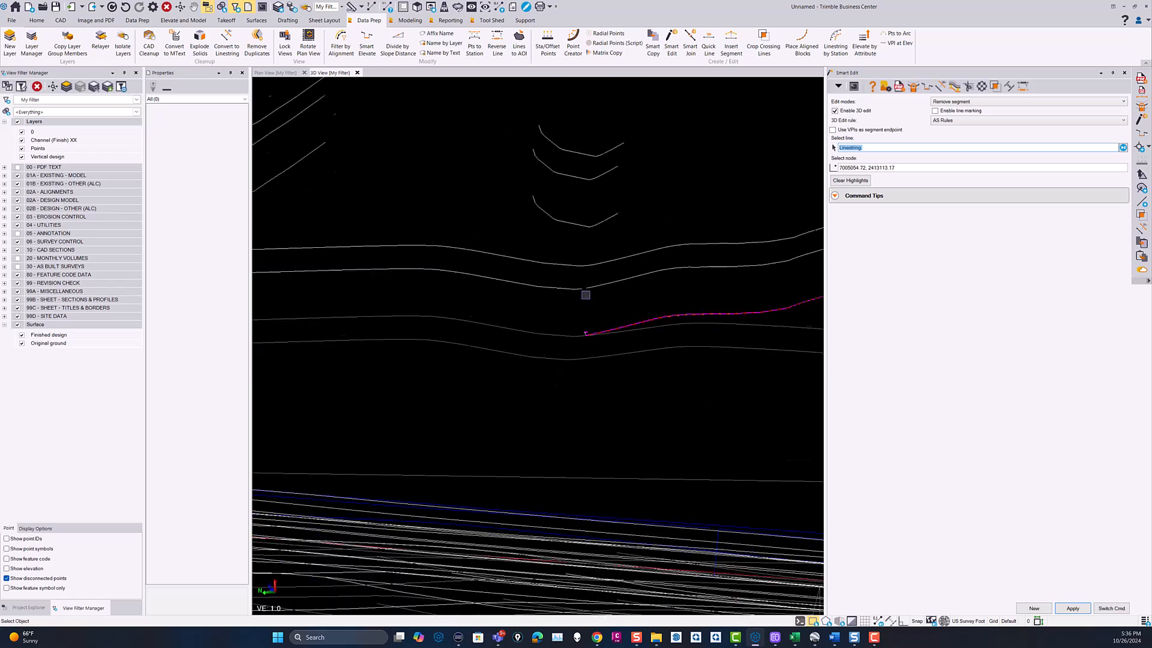
Remove the outer steep connector on the near side of the gully's curved bench lines.
middle_click_drag(648, 291, 512, 304)
scroll(691, 281, "up", 3)
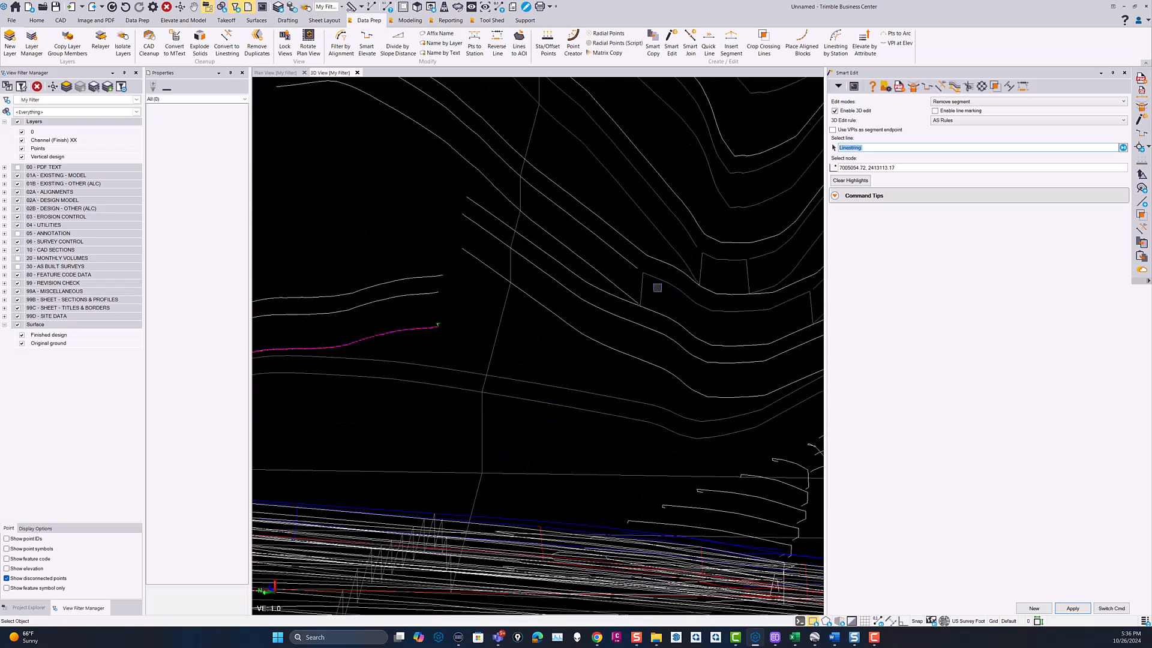
left_click(639, 295)
scroll(642, 299, "up", 6)
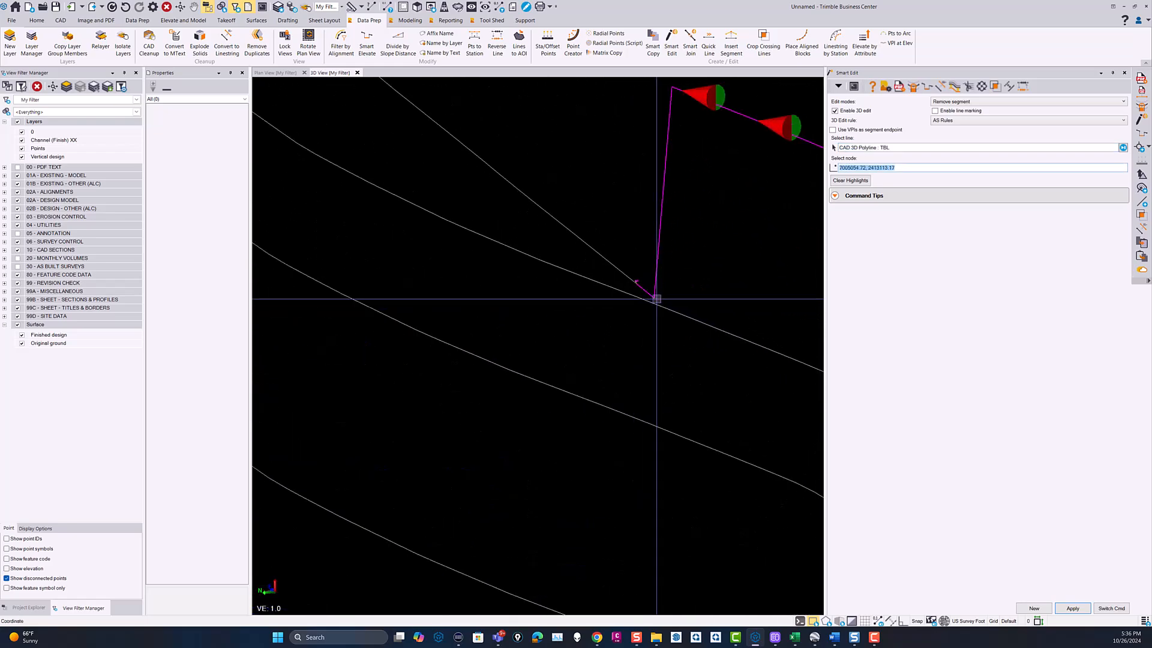
scroll(683, 290, "down", 6)
Remove the two steep connectors at either end of the flat bench line crossing the gully floor.
middle_click_drag(548, 285, 402, 291)
middle_click_drag(765, 293, 603, 283)
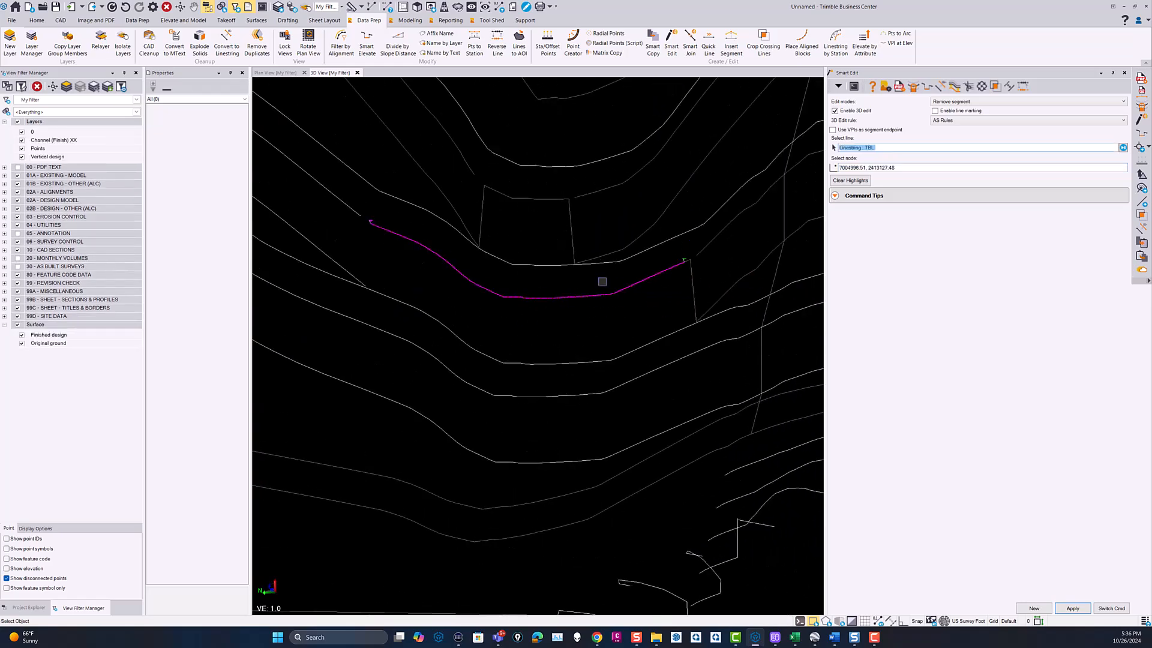
left_click(573, 223)
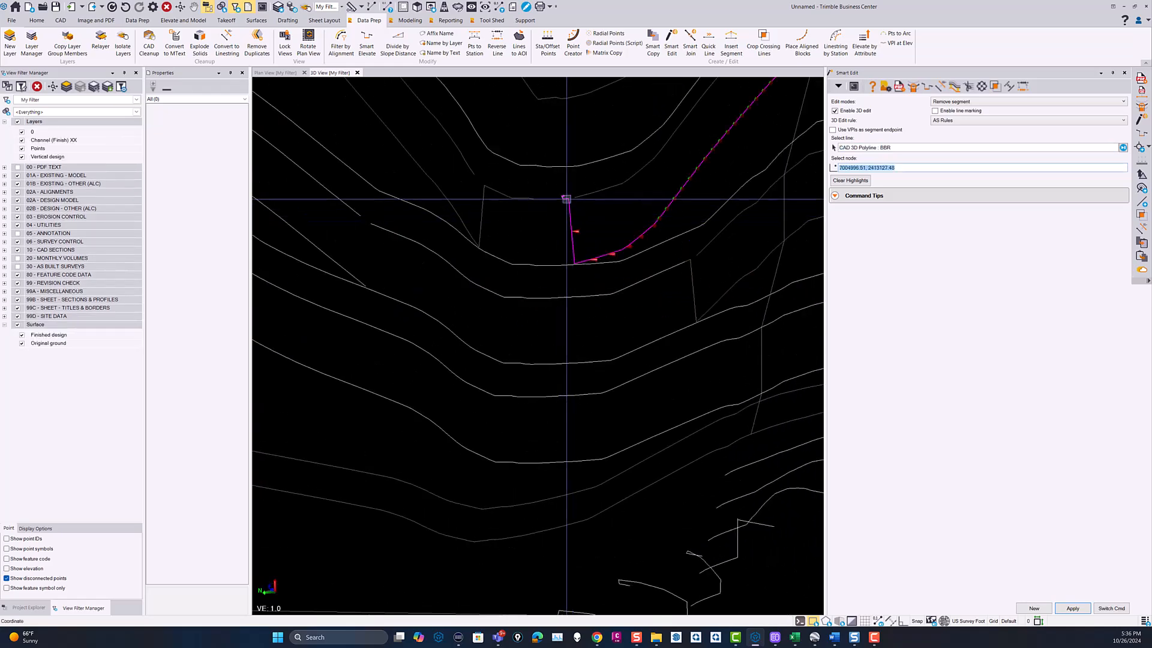
left_click(483, 213)
scroll(478, 247, "up", 5)
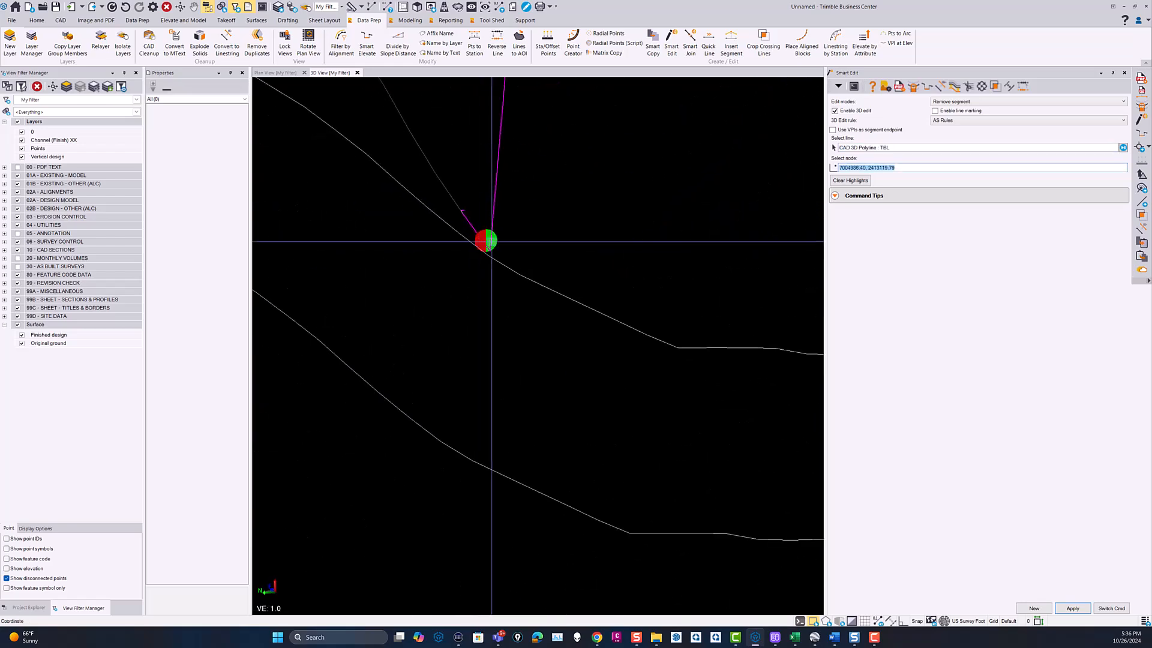
left_click(489, 244)
scroll(546, 256, "down", 3)
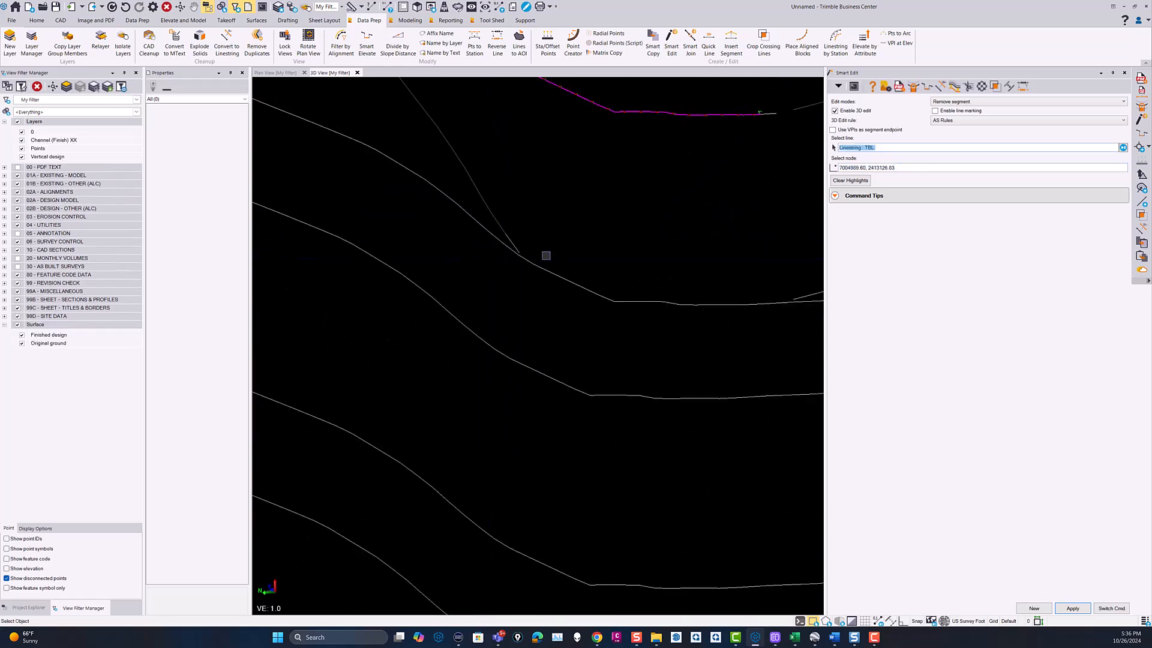
Remove the steep connector joining two bench lines on the far side of the gully.
scroll(544, 257, "down", 7)
middle_click_drag(640, 291, 547, 278)
scroll(574, 270, "up", 3)
left_click(566, 265)
scroll(567, 297, "up", 3)
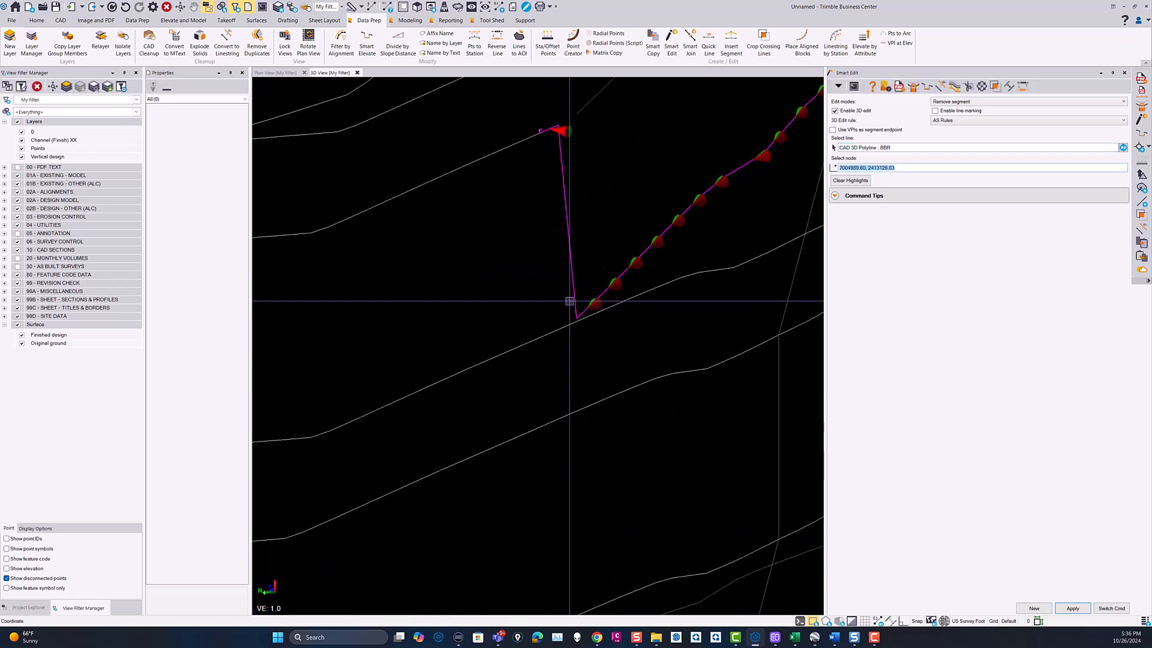
left_click(556, 127)
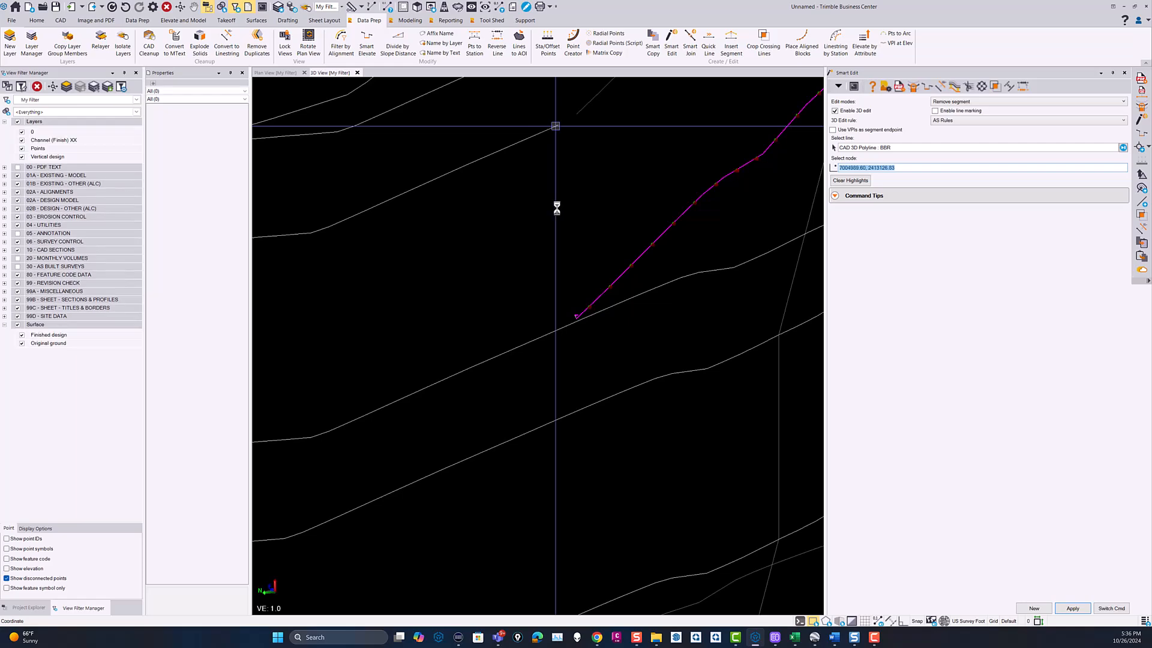
scroll(557, 208, "down", 6)
Check along the bank and remove the short vertical connector on the bench line near the upper channel end.
middle_click_drag(687, 188, 524, 209)
scroll(523, 208, "down", 3)
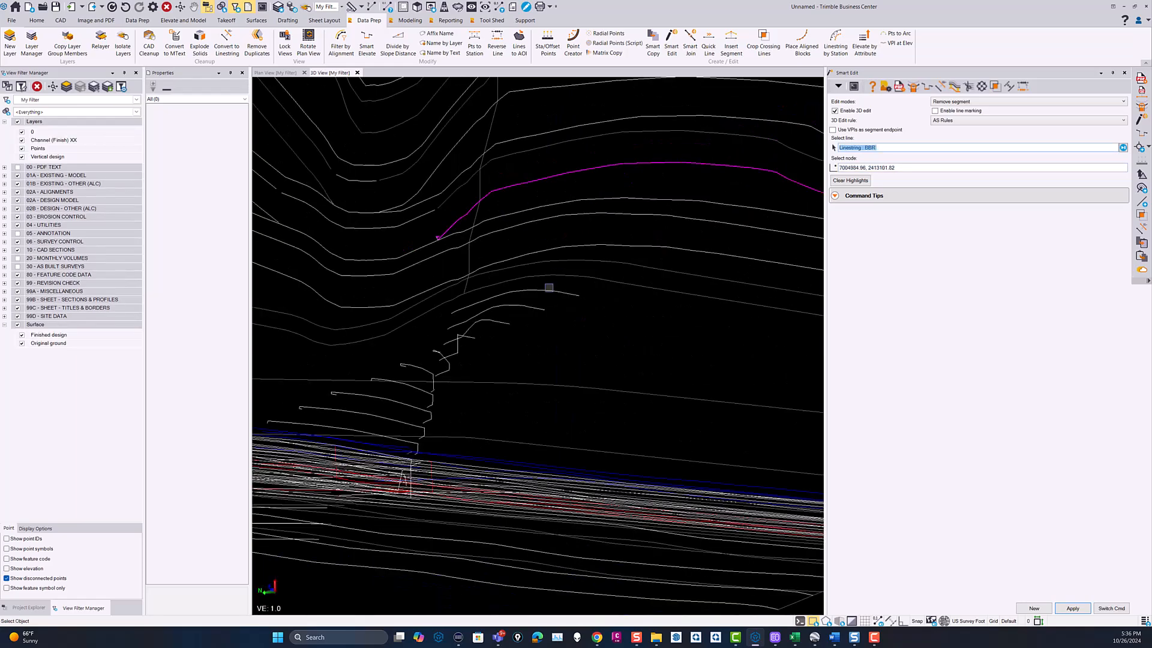
scroll(561, 278, "down", 4)
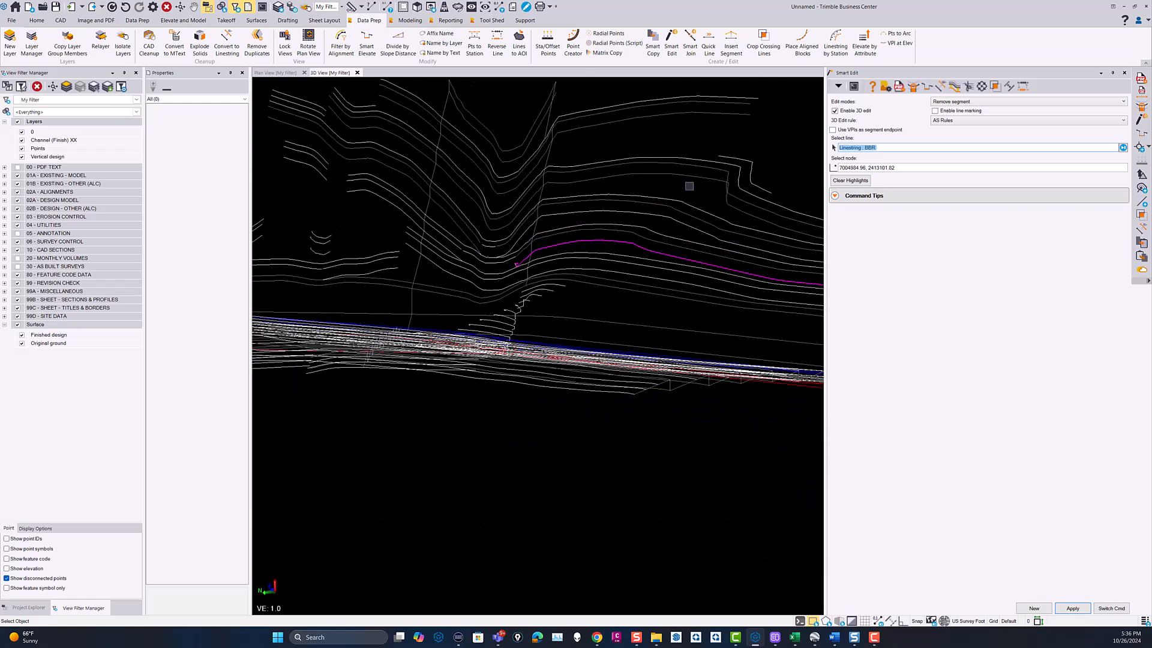
scroll(636, 278, "up", 3)
middle_click_drag(549, 338, 633, 336)
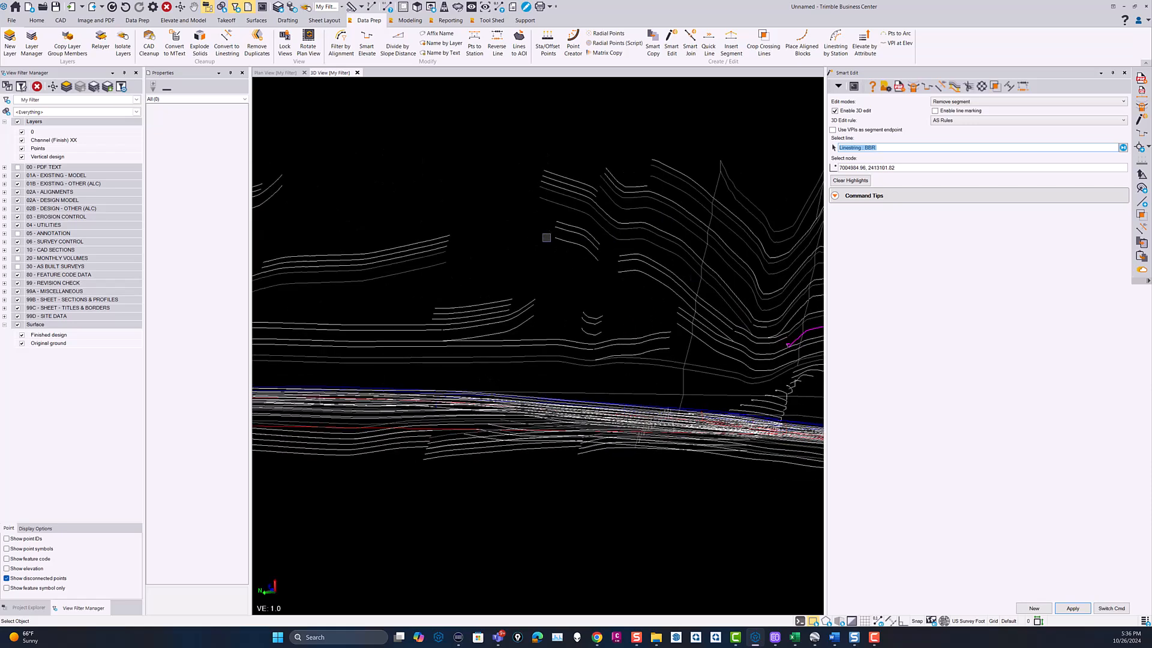
scroll(532, 252, "down", 5)
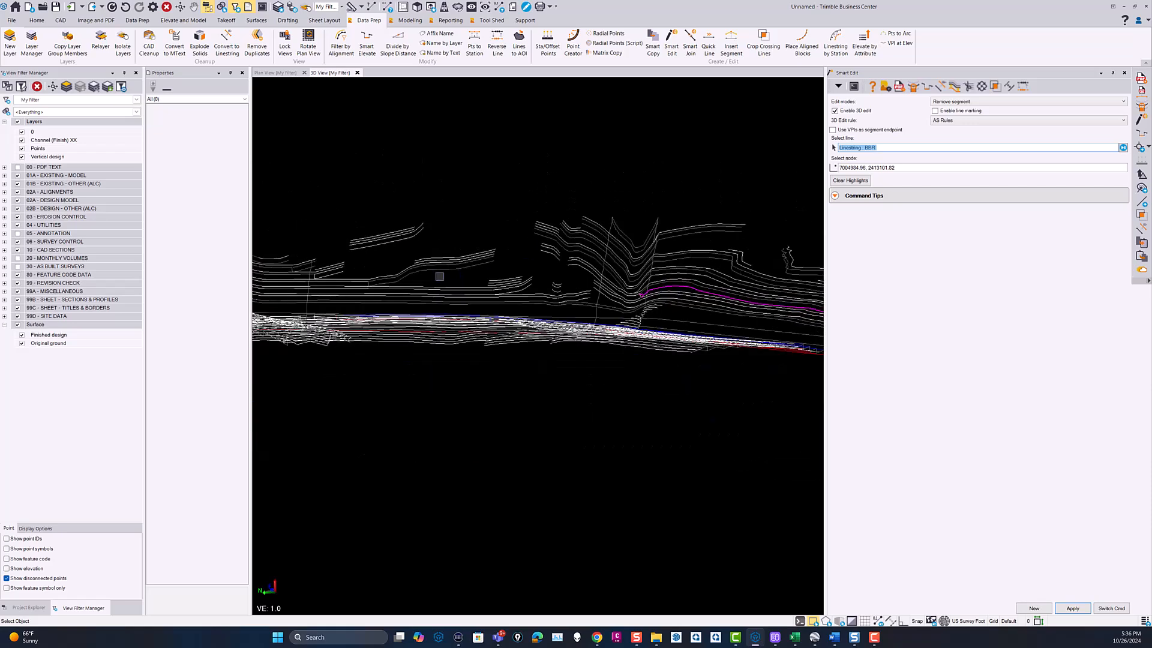
middle_click_drag(439, 274, 684, 273)
scroll(510, 268, "up", 5)
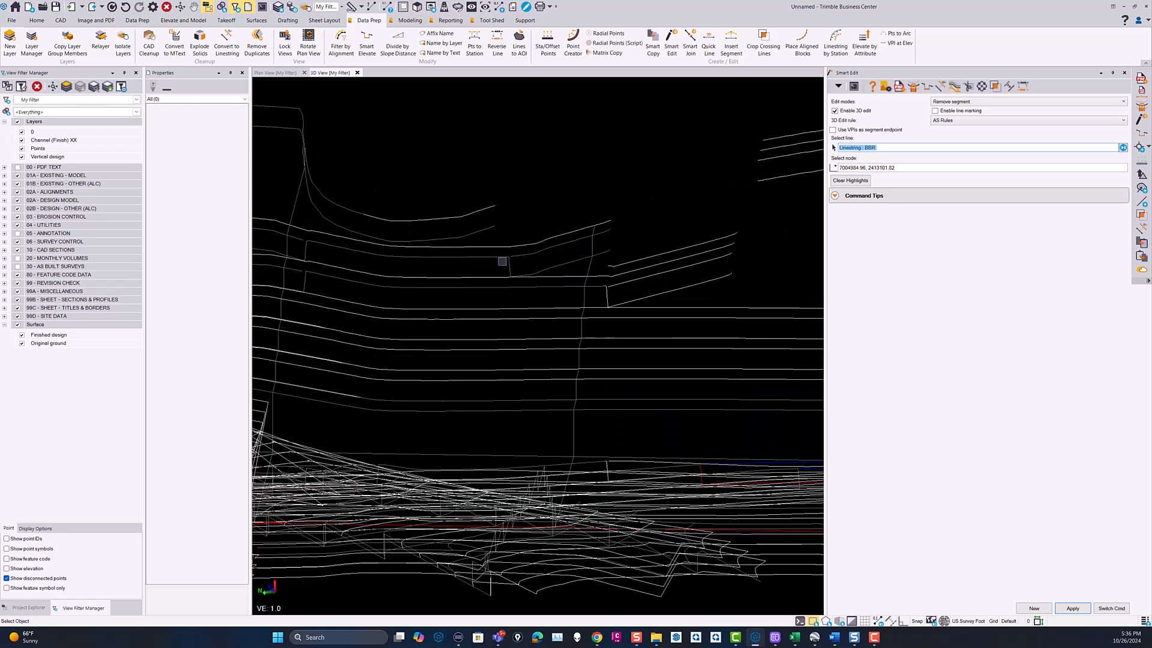
left_click(509, 267)
scroll(512, 258, "up", 3)
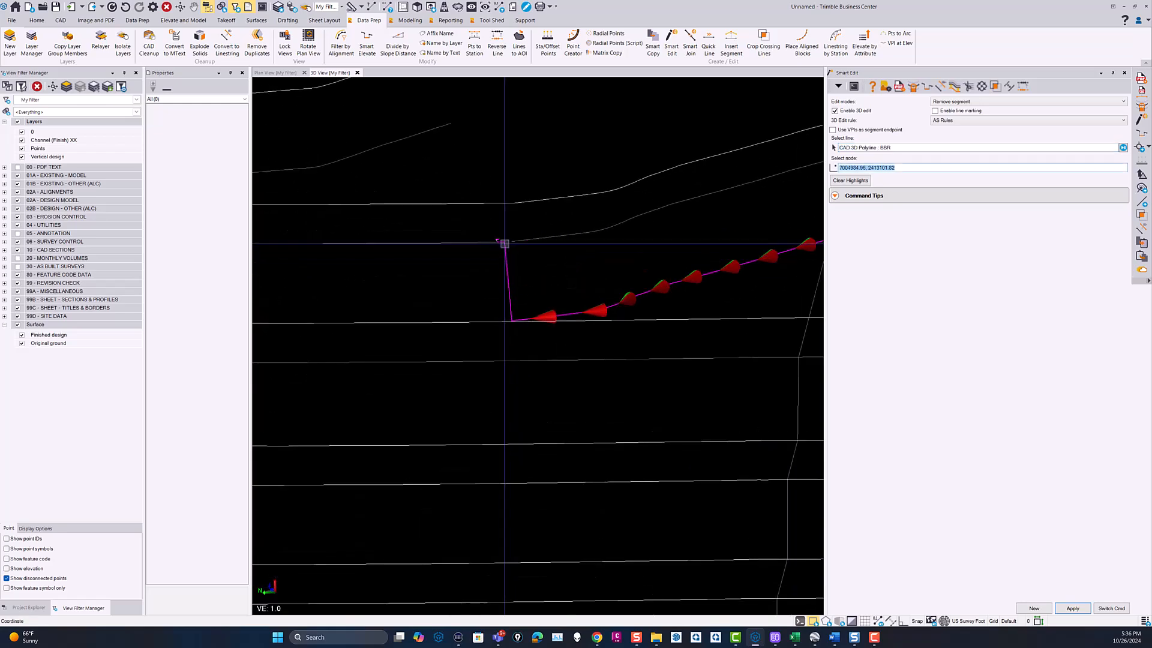
left_click(514, 262)
Remove the two steep connectors, one above the other, between the bench lines at the bend in the slope.
scroll(512, 262, "down", 6)
middle_click_drag(443, 270, 545, 275)
scroll(479, 248, "up", 5)
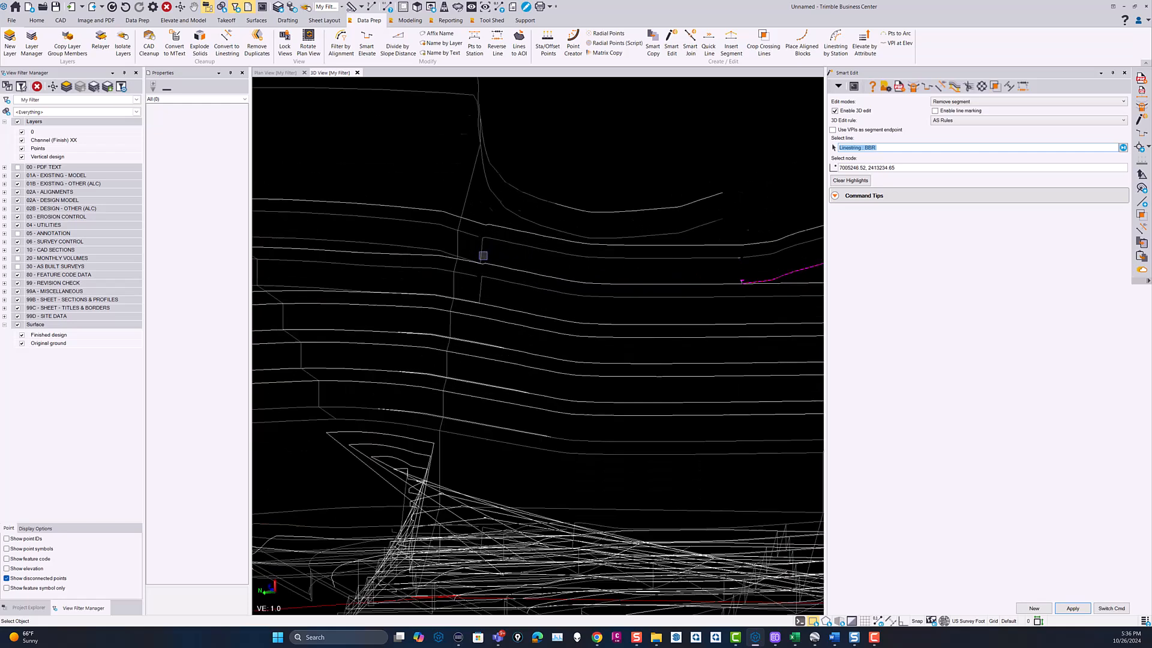
scroll(481, 254, "up", 6)
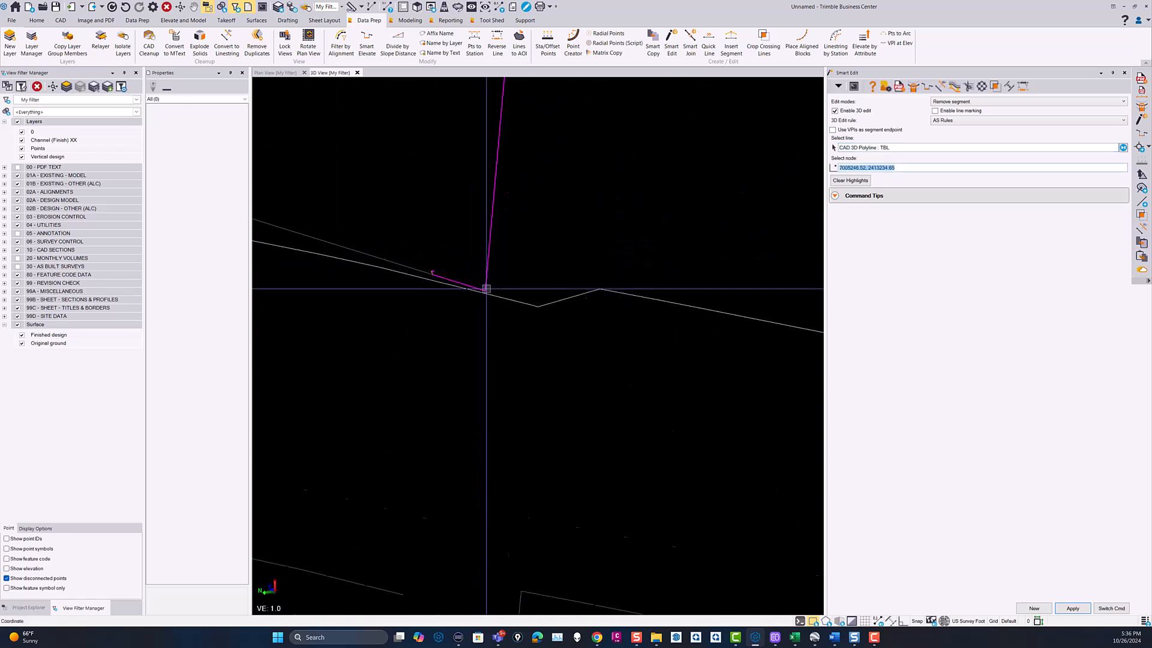
scroll(511, 278, "down", 5)
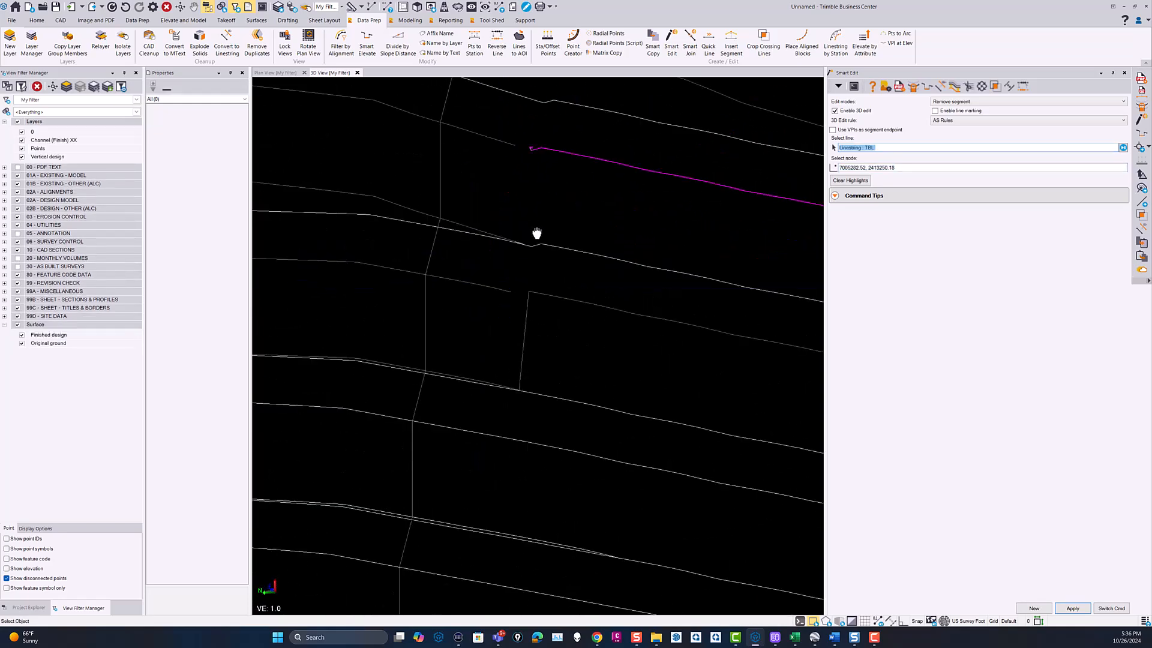
scroll(534, 337, "up", 5)
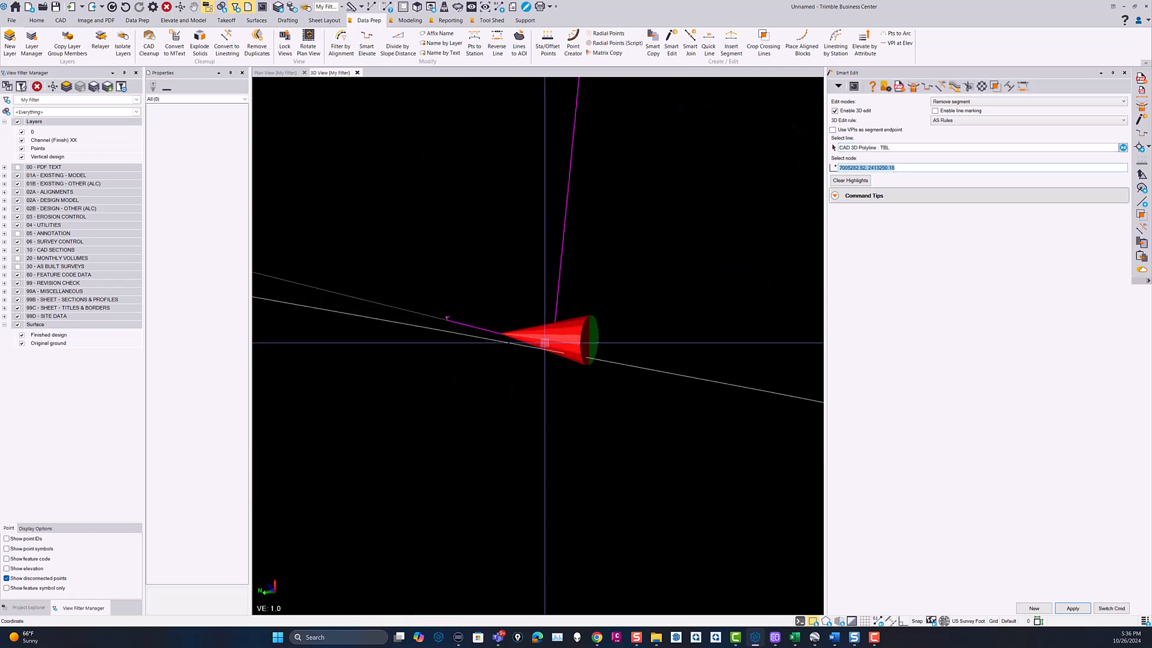
scroll(587, 298, "down", 5)
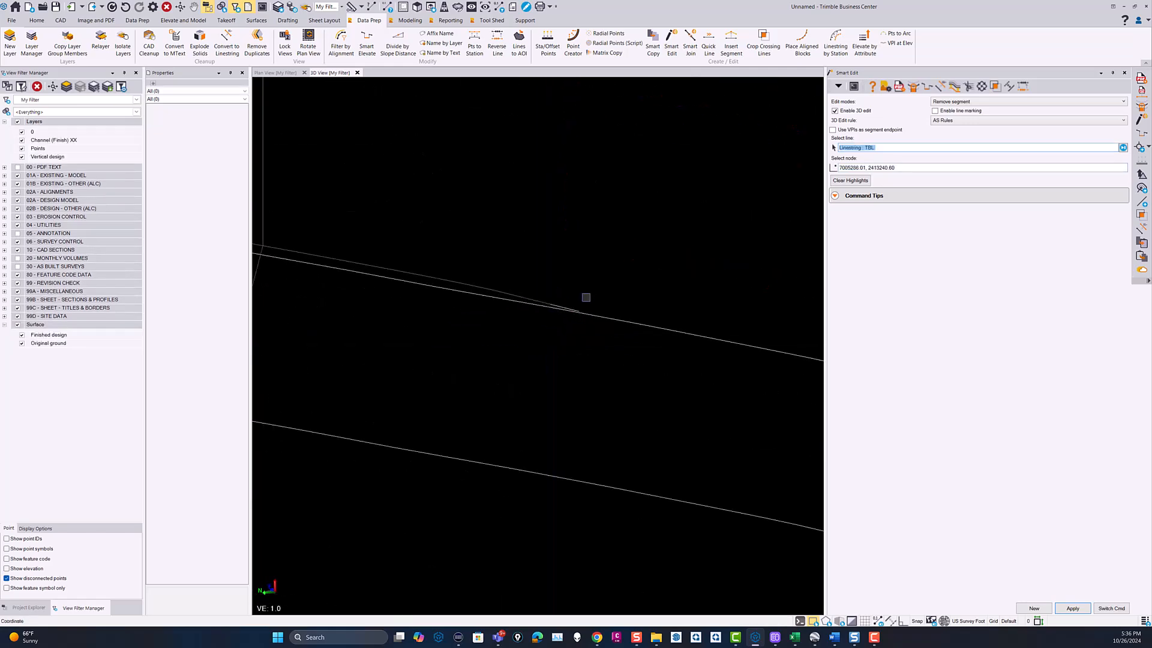
Remove the vertical connector between the end of the highlighted bench line and the diverging line below it.
middle_click_drag(580, 300, 621, 266)
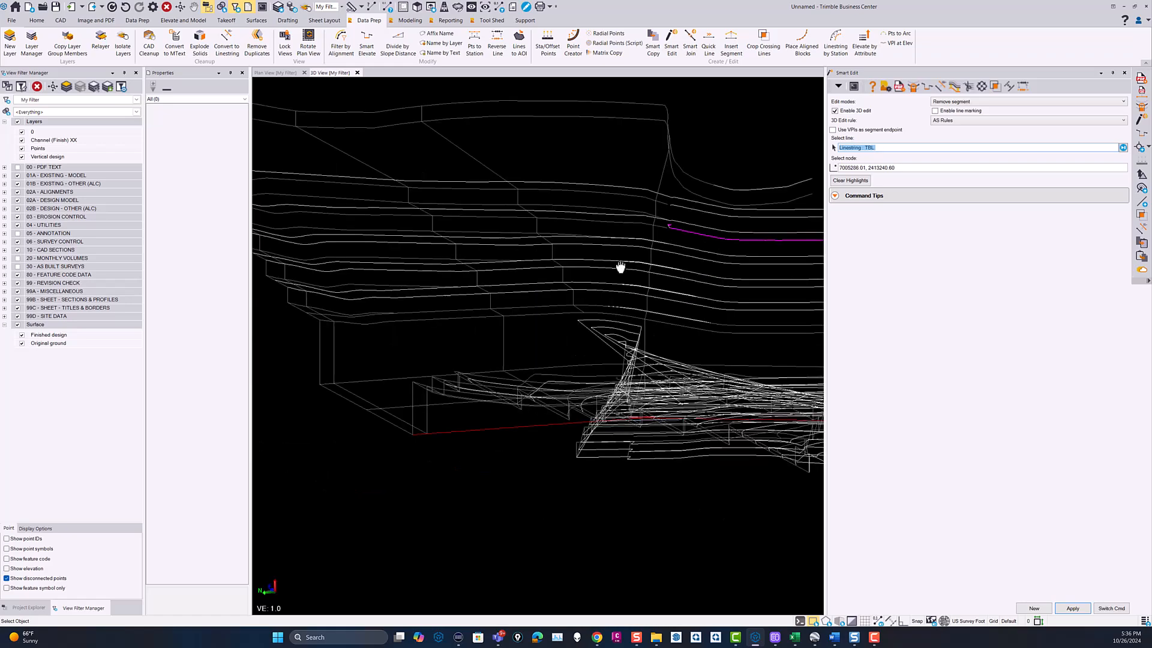
middle_click_drag(555, 246, 473, 242)
scroll(554, 293, "up", 3)
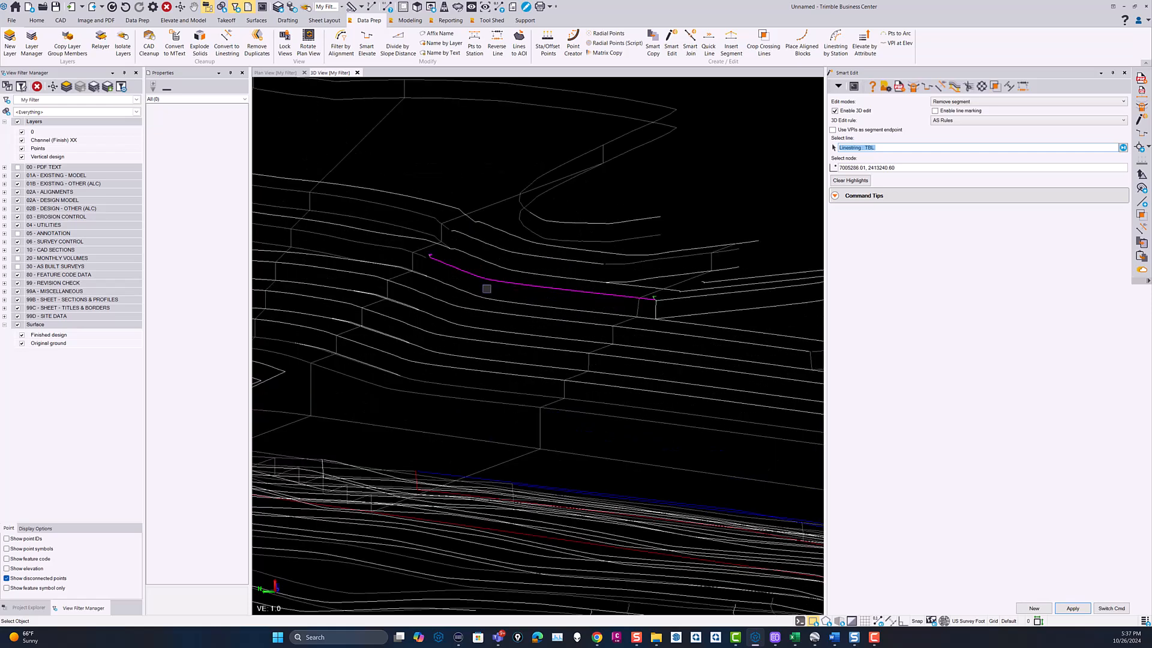
scroll(640, 317, "up", 5)
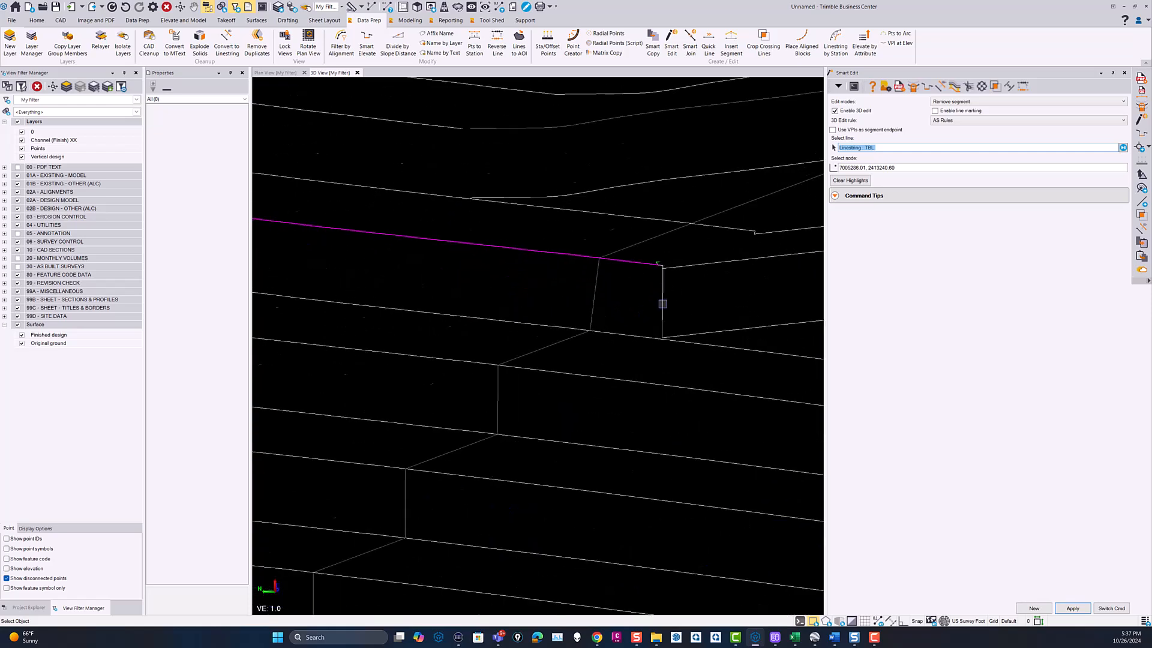
left_click(663, 280)
scroll(663, 280, "up", 6)
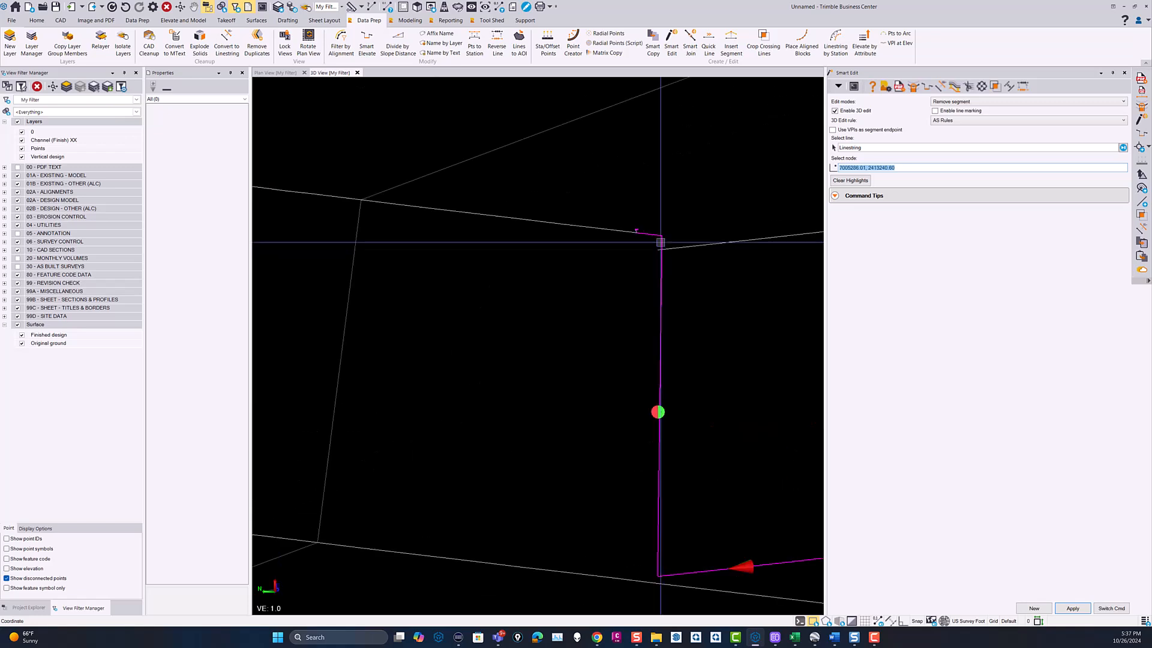
left_click(664, 238)
scroll(666, 256, "down", 5)
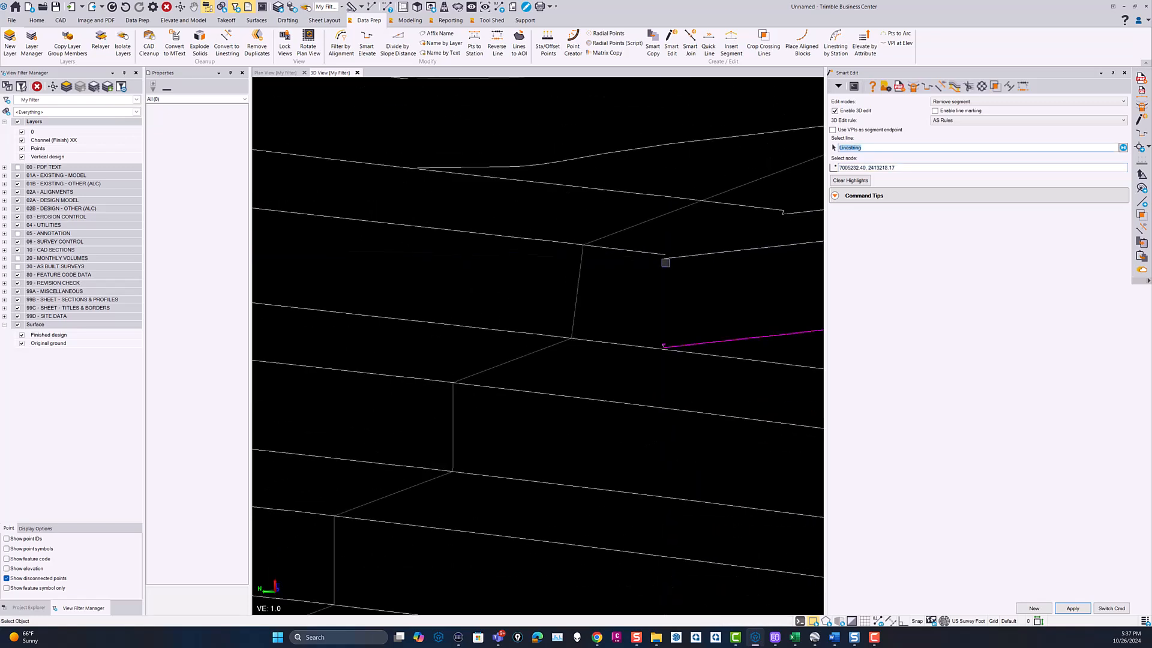
Remove the short steep connector at the kink where the bench line meets the line climbing the slope.
scroll(622, 242, "up", 8)
middle_click_drag(583, 242, 613, 291, "shift")
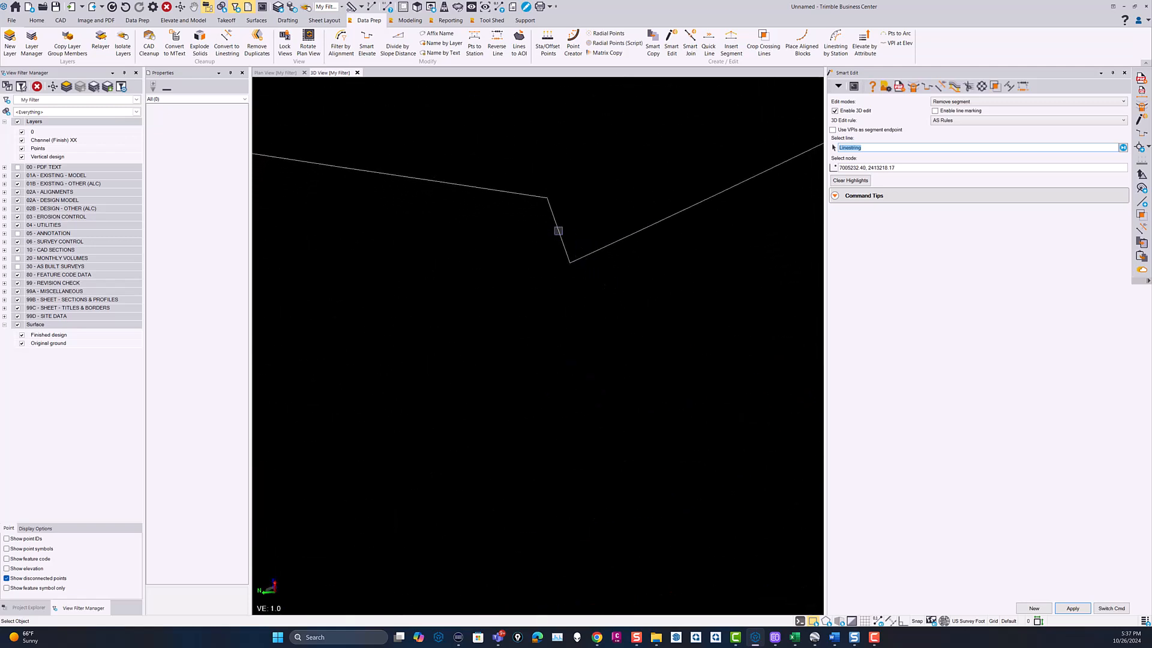
left_click(562, 229)
left_click(548, 198)
scroll(565, 220, "down", 3)
scroll(564, 219, "down", 3)
scroll(586, 188, "up", 5)
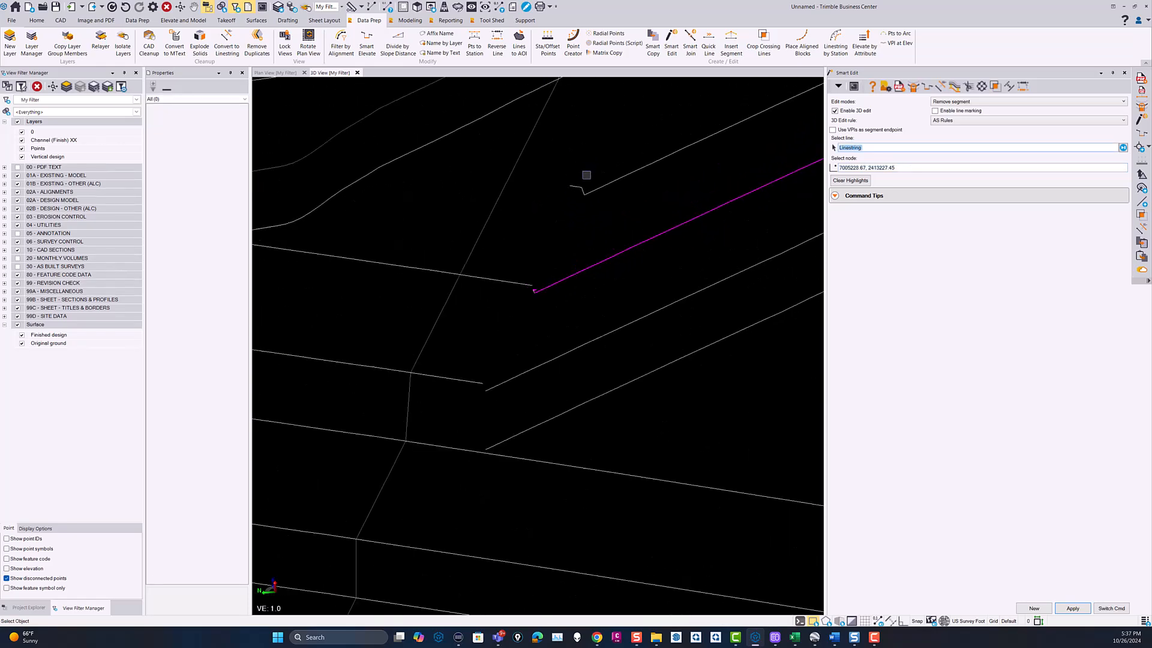
Remove the near-vertical connector joining the upper bench line to the diverging line below it, farther along the slope.
scroll(579, 213, "down", 5)
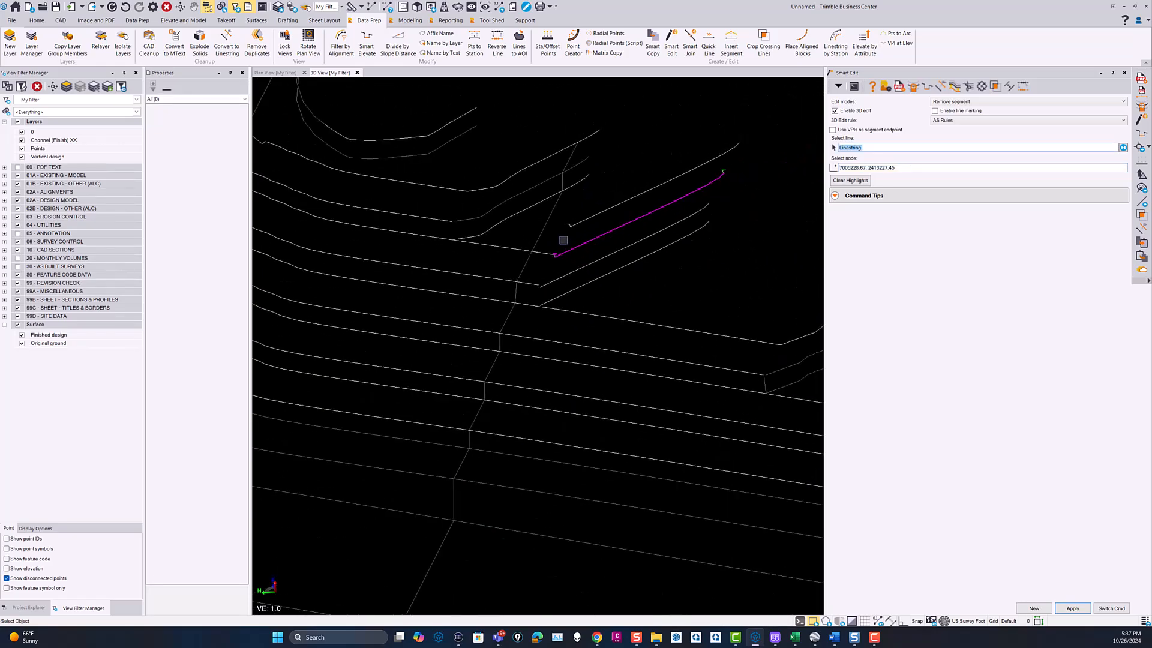
right_click_drag(562, 250, 568, 228)
middle_click_drag(717, 341, 545, 299)
scroll(595, 286, "up", 2)
scroll(591, 282, "up", 1)
left_click(587, 265)
scroll(585, 240, "up", 4)
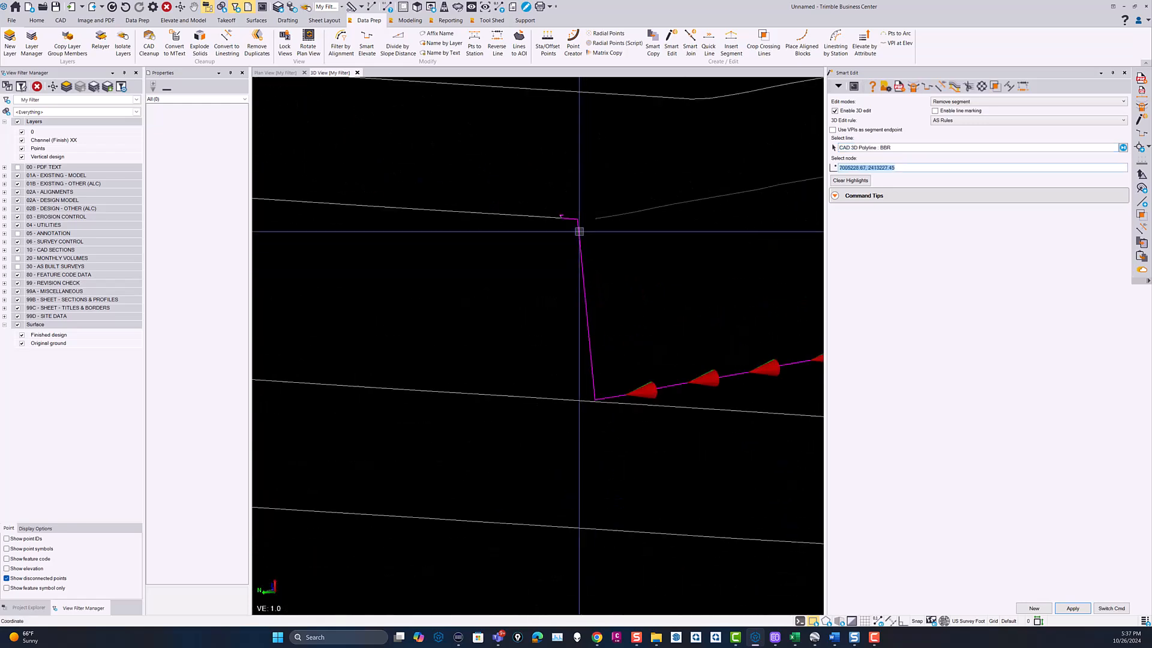
scroll(588, 262, "down", 5)
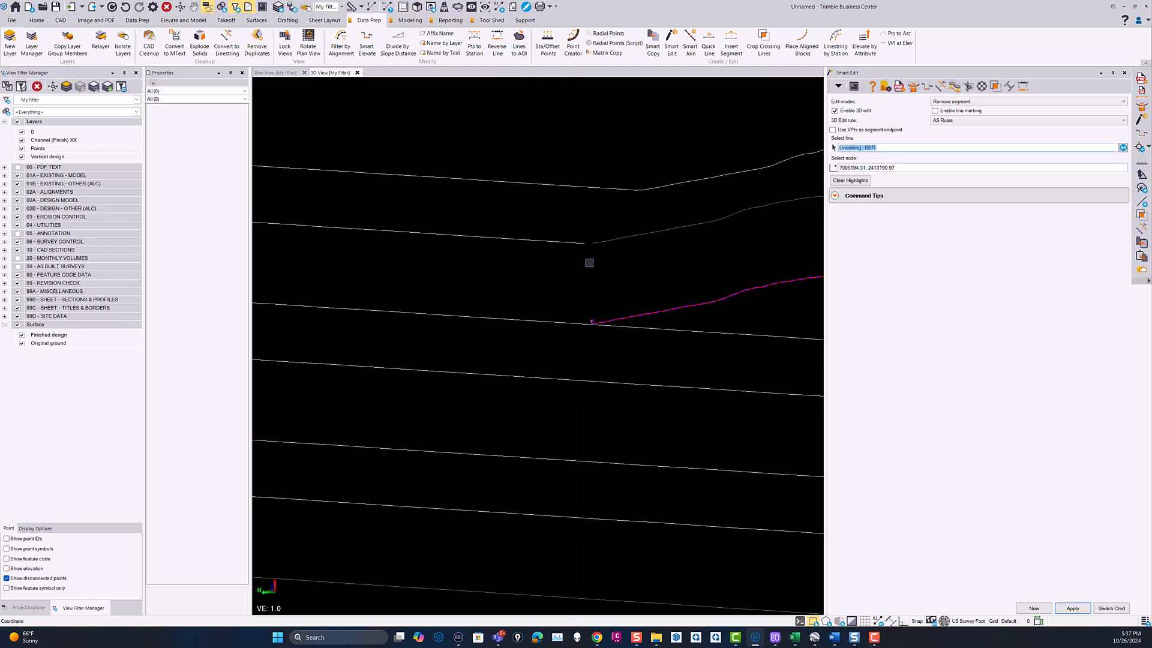
Examine the slope linework from several angles on both sides of the channel for remaining connectors and overlaps.
scroll(586, 279, "down", 5)
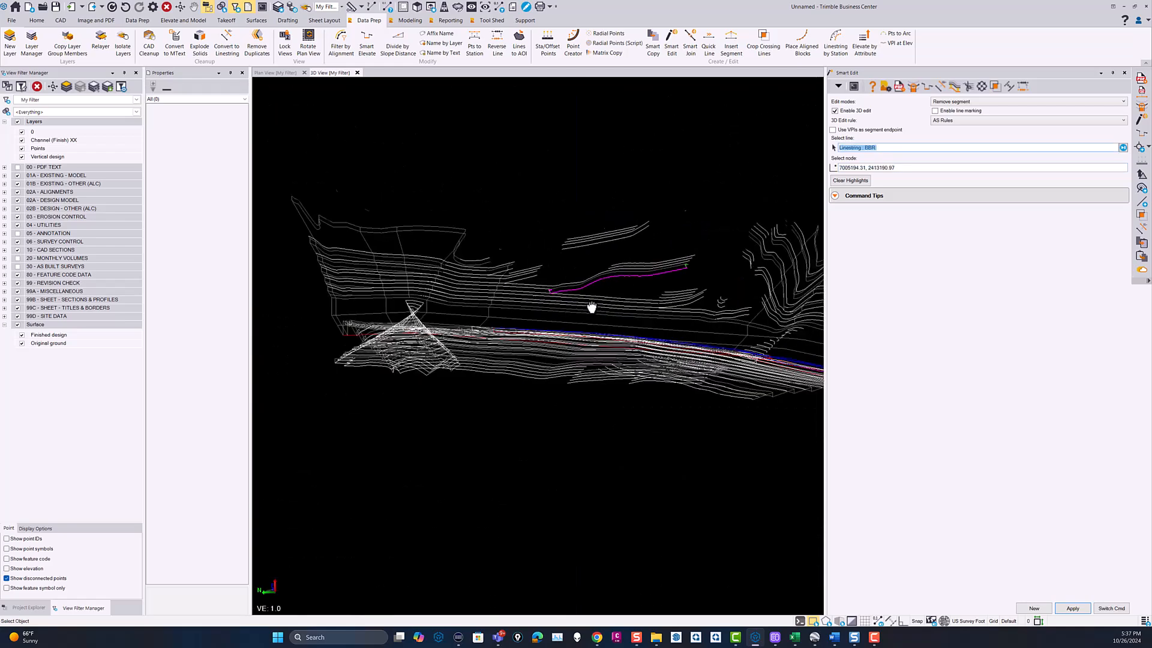
middle_click_drag(759, 273, 576, 300)
scroll(641, 340, "up", 3)
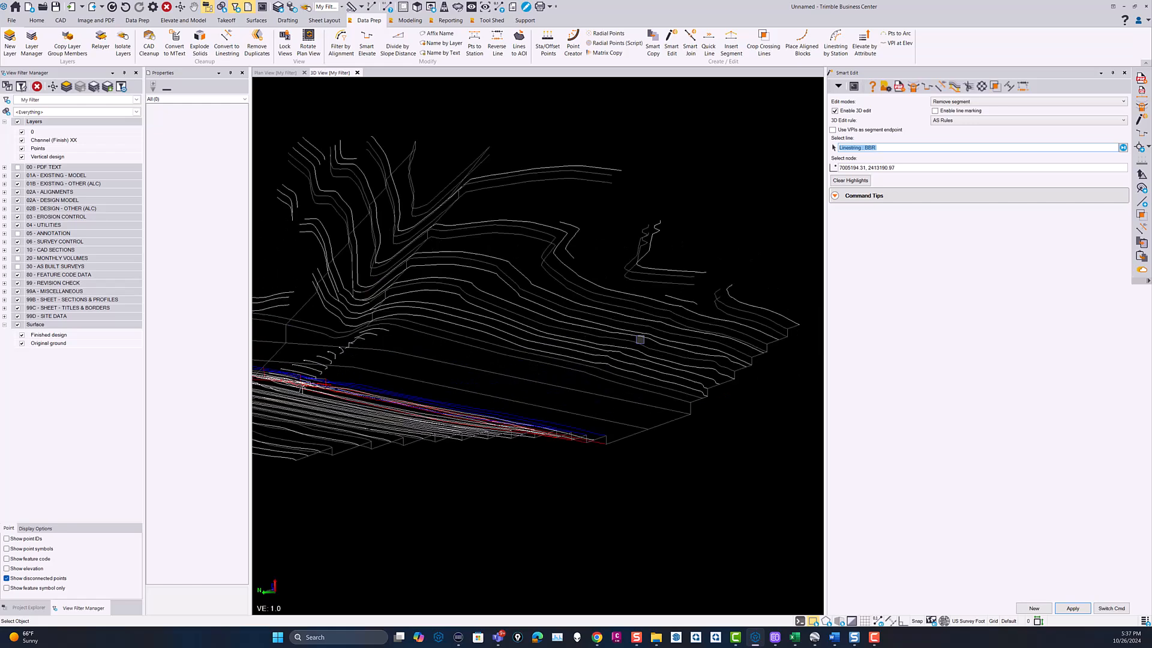
scroll(628, 337, "down", 3)
middle_click_drag(567, 309, 784, 293)
middle_click_drag(573, 344, 525, 343, "shift")
middle_click_drag(699, 323, 454, 314, "shift")
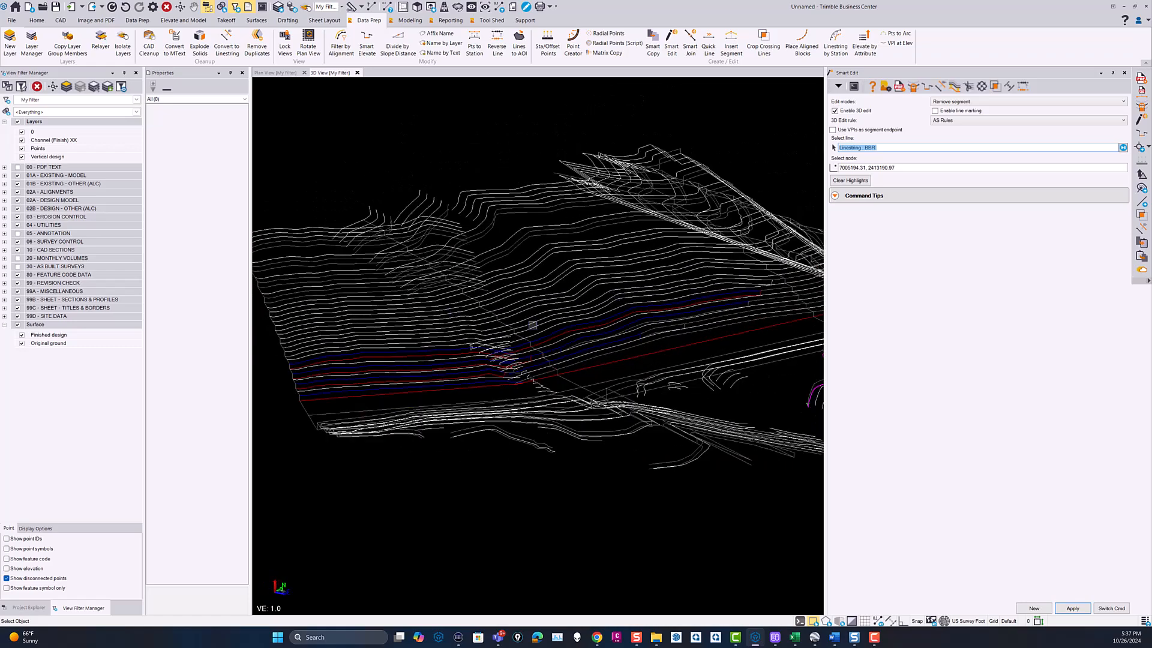
middle_click_drag(624, 342, 571, 341)
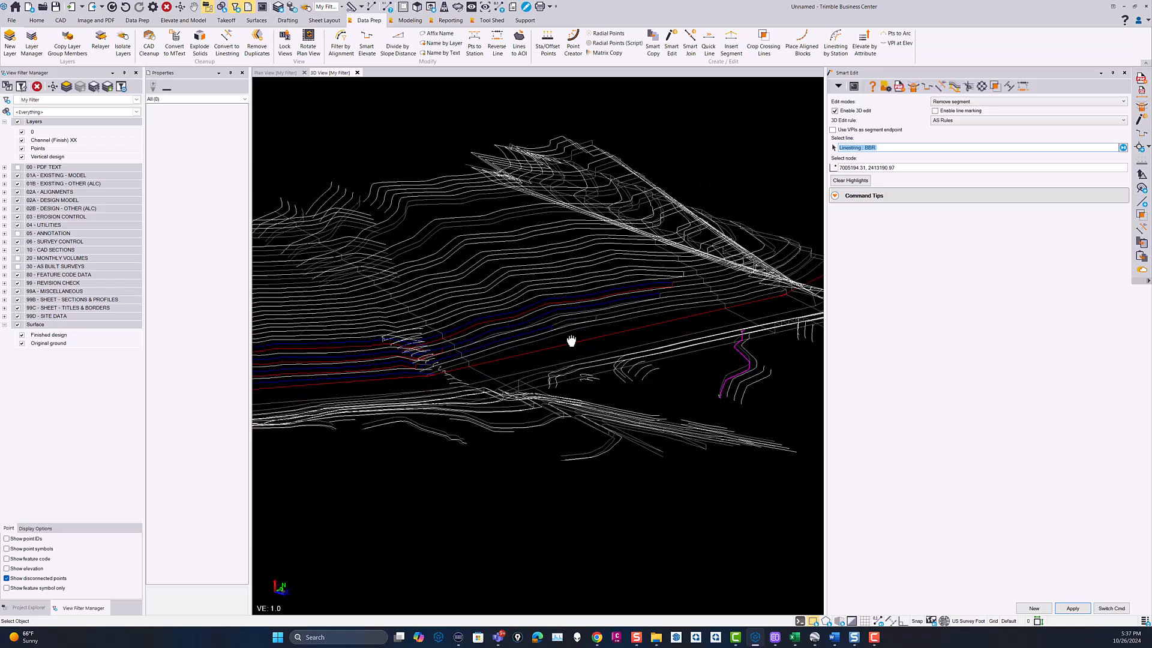